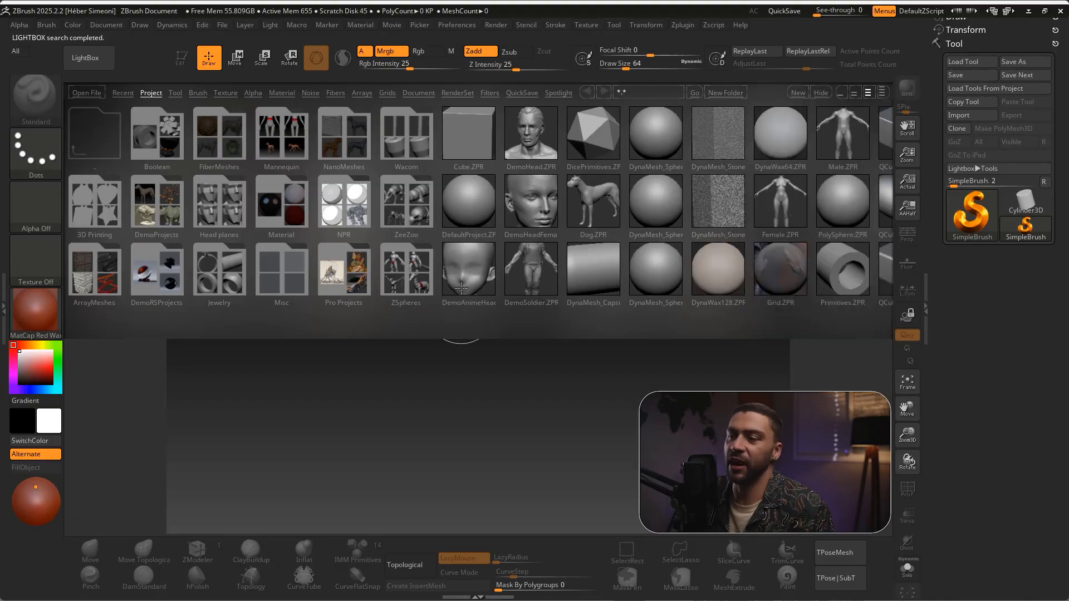
Hide the LightBox browser so the empty canvas is available
key("ctrl+shift")
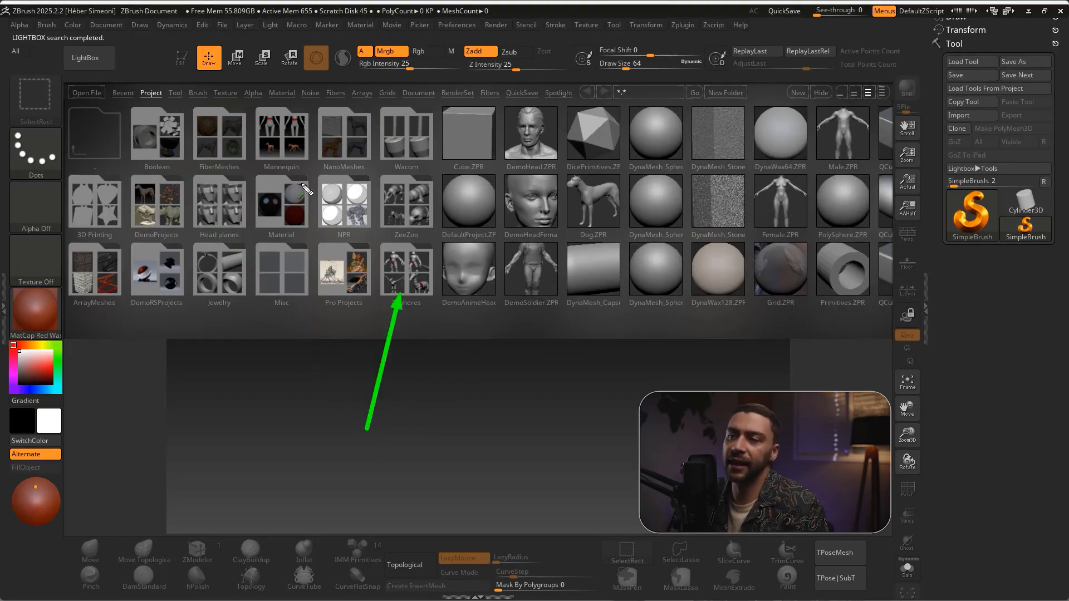
left_click(96, 66)
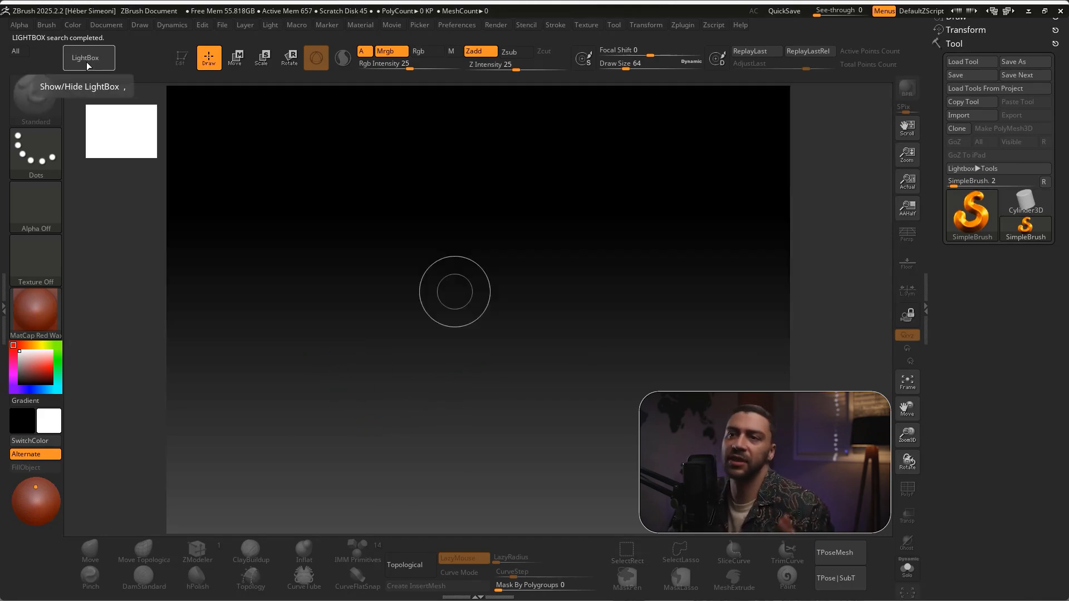
left_click(92, 62)
left_click(92, 63)
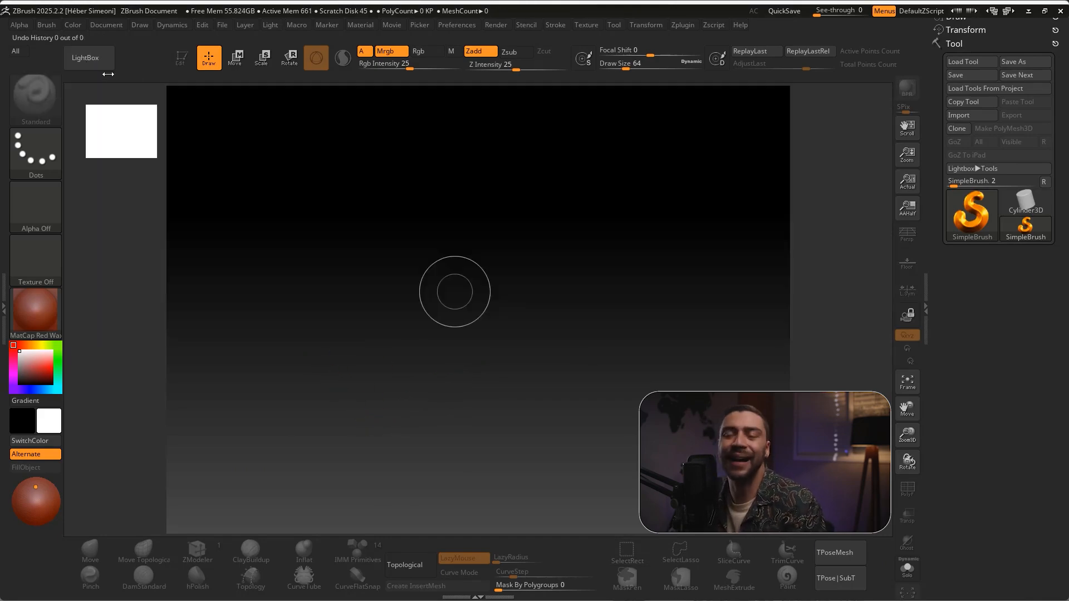
Choose the Sphere3D primitive and draw one sphere in the middle of the canvas
key("ctrl")
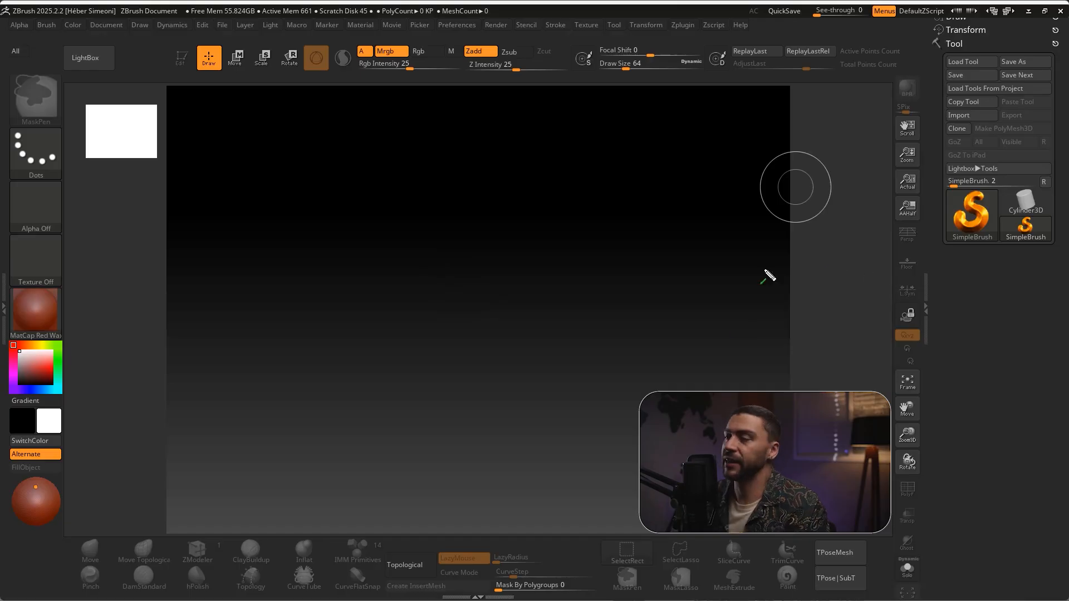
left_click(972, 223)
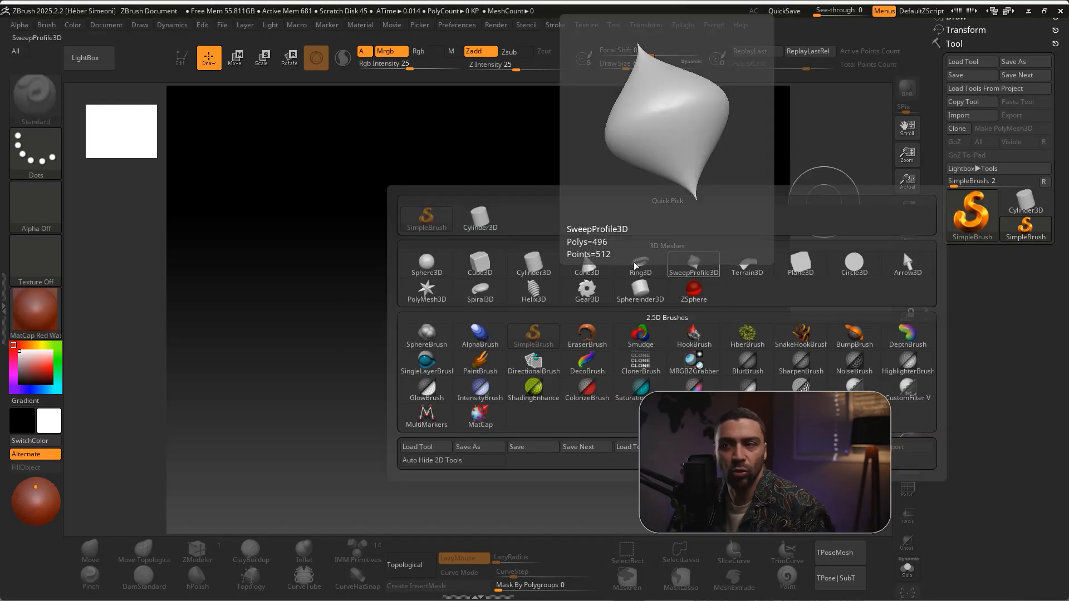
left_click(434, 270)
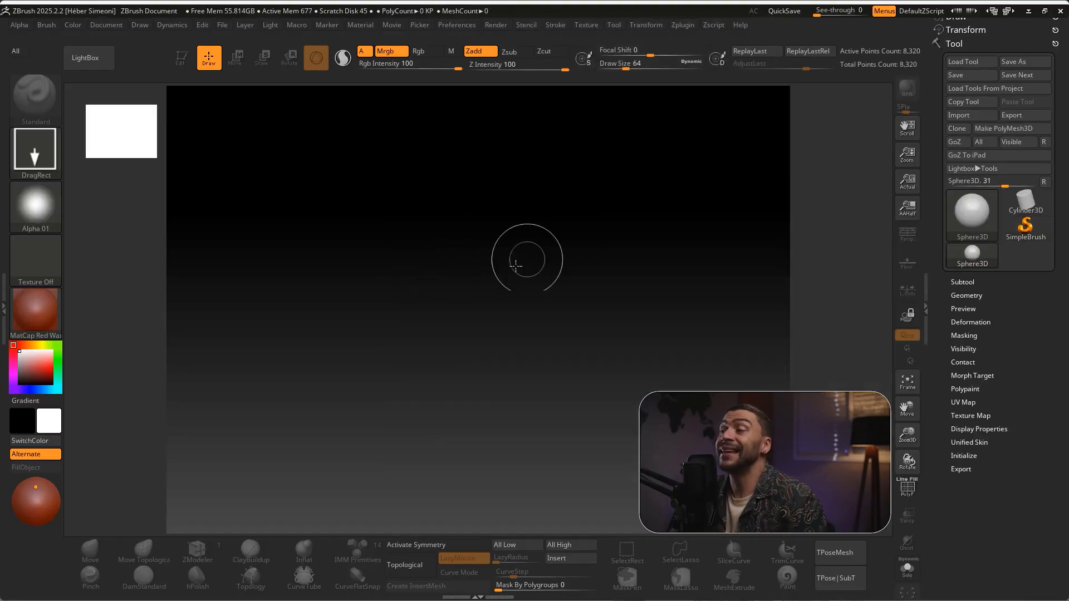
left_click_drag(479, 277, 486, 394)
Turn on Edit mode for the drawn sphere and convert it to a PolyMesh3D
key("t")
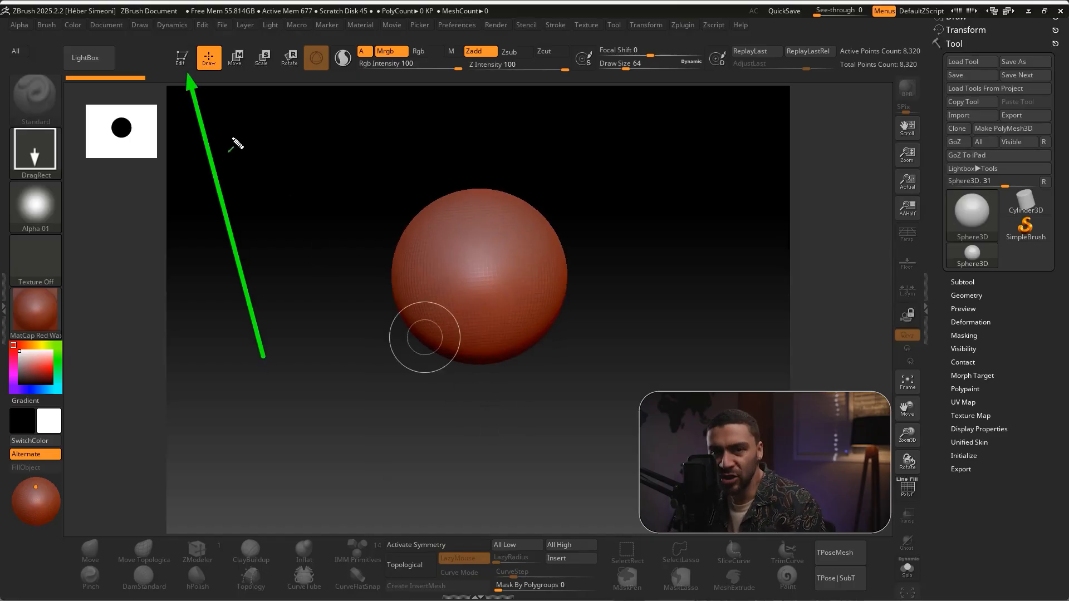
key("Escape")
left_click(181, 66)
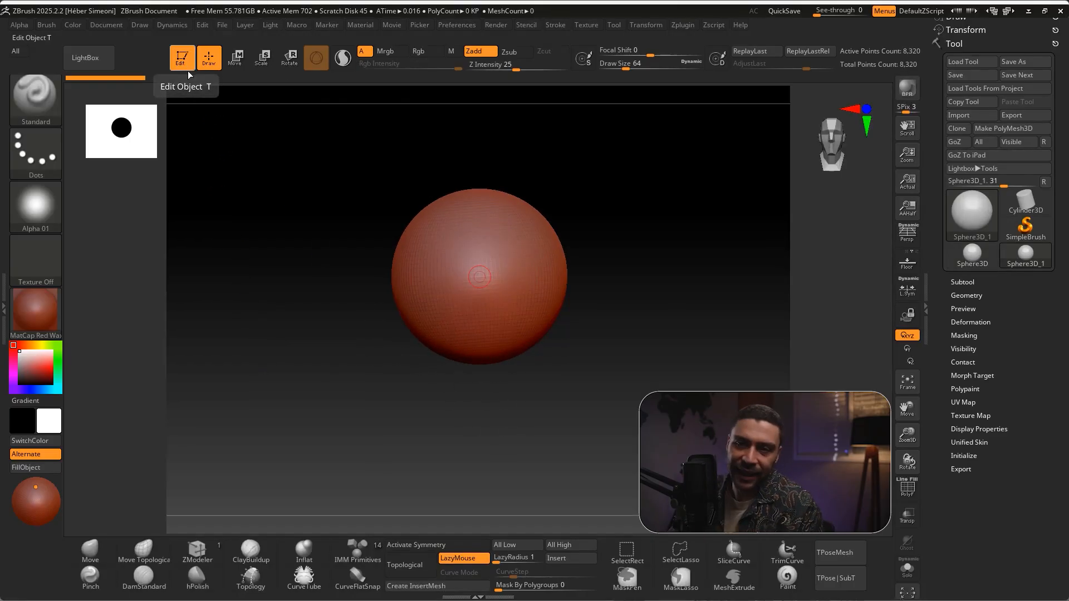
scroll(620, 269, "down", 5)
left_click_drag(612, 262, 628, 336, "alt")
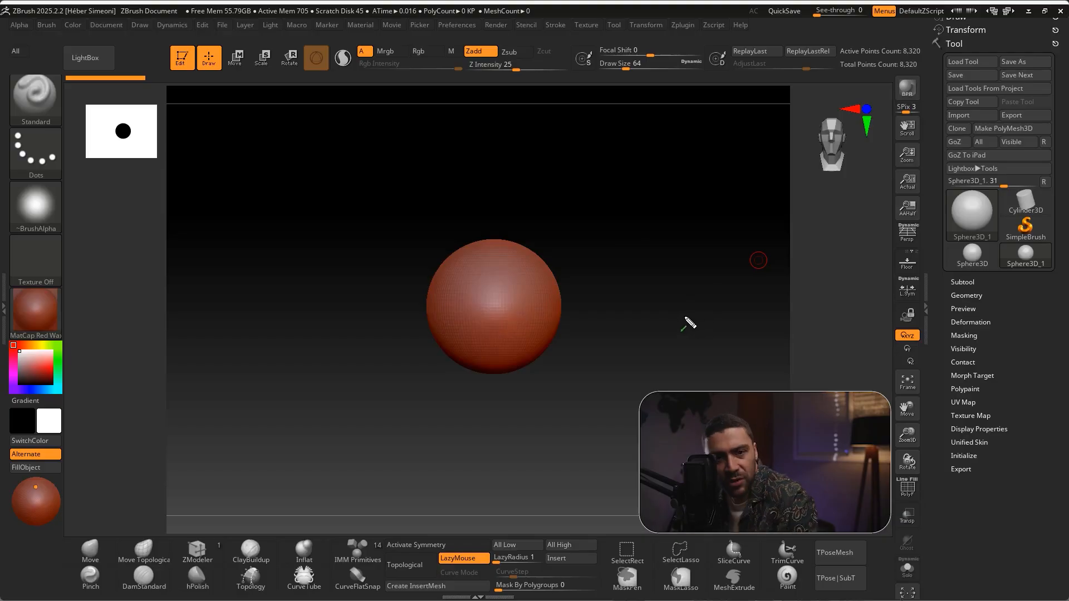
left_click(1011, 129)
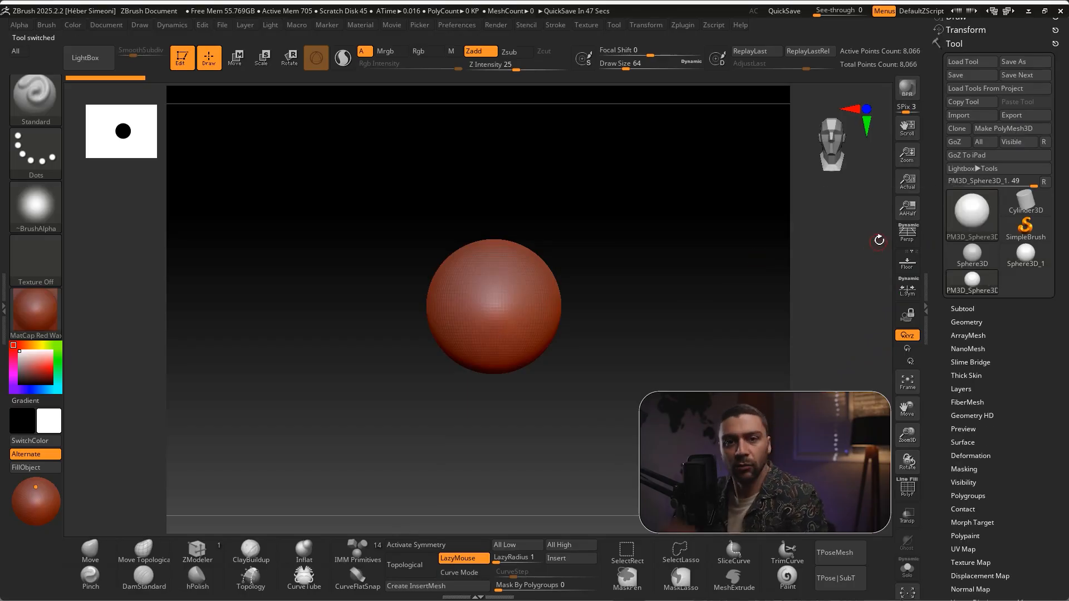
Open the Deformation settings of the polymesh sphere and go to the Squeeze control
scroll(1018, 389, "down", 5)
left_click_drag(1018, 335, 1018, 337)
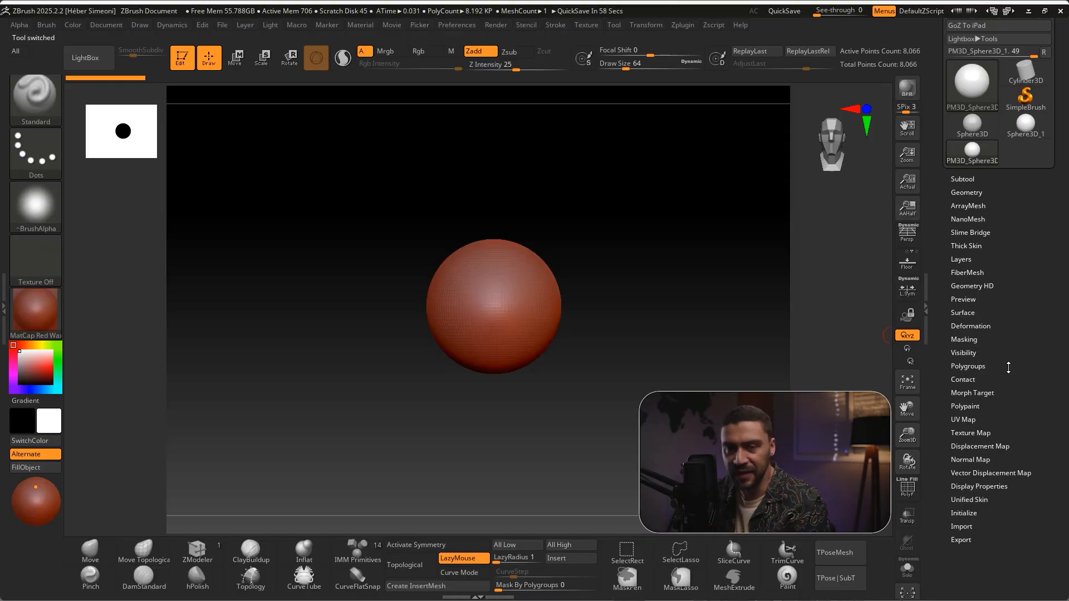
scroll(1002, 240, "down", 5)
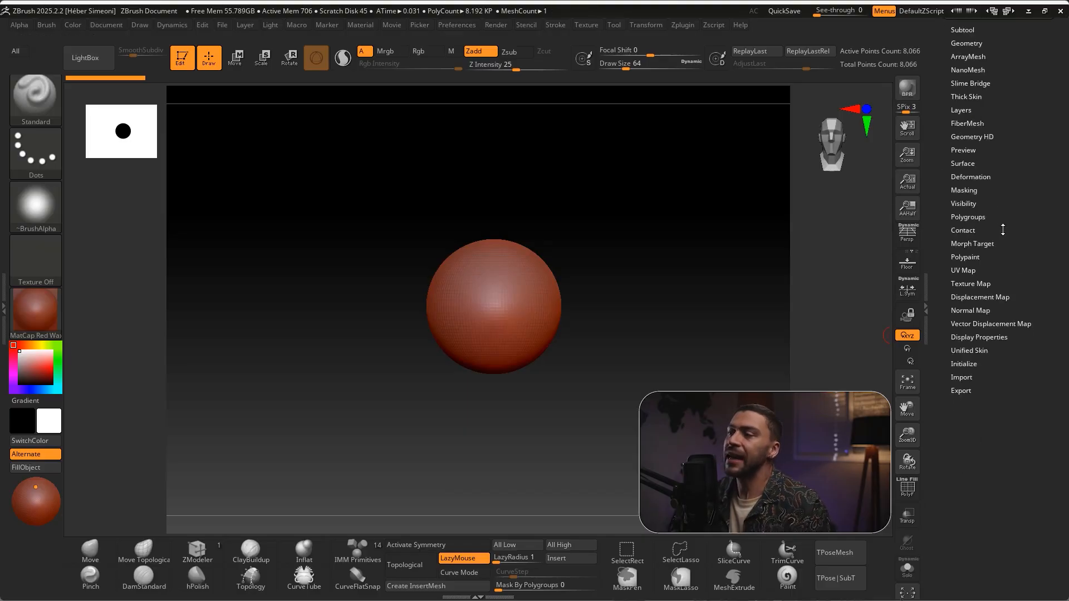
key("ctrl+shift")
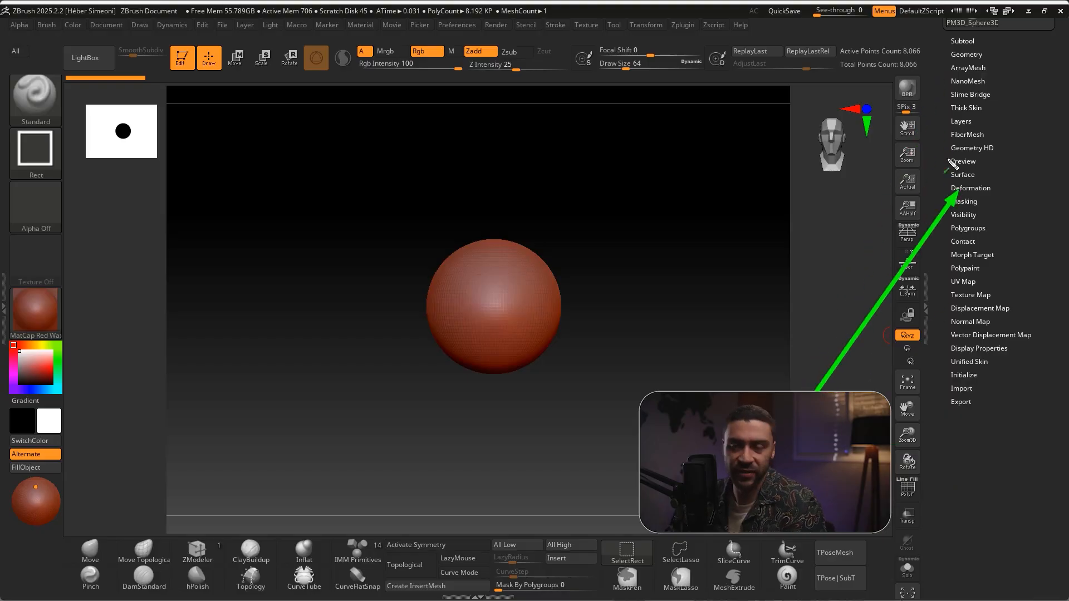
left_click(962, 189)
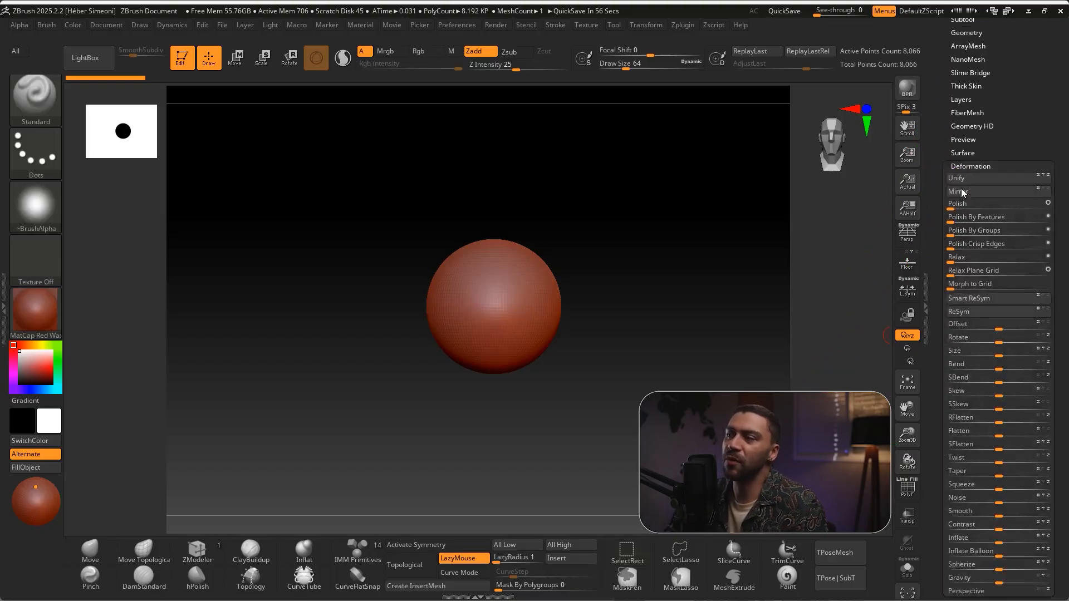
scroll(980, 390, "down", 5)
key("ctrl+shift")
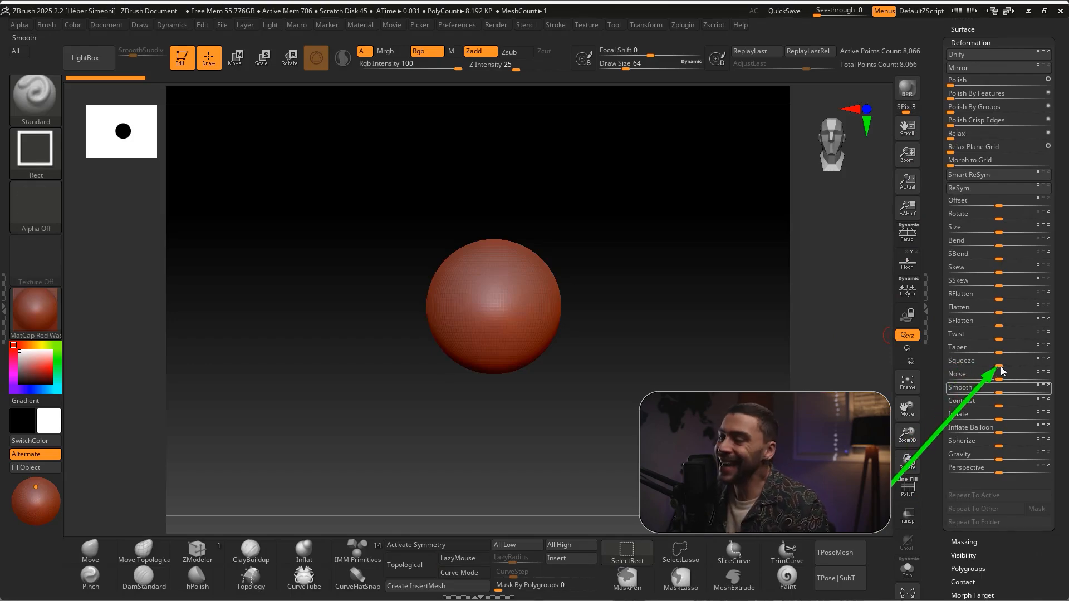
Try different Squeeze amounts on the sphere, including -25, and undo each deformation
mouse_move(999, 366)
left_mouse_down()
mouse_move(990, 369)
mouse_move(1037, 374)
mouse_move(987, 368)
left_mouse_up()
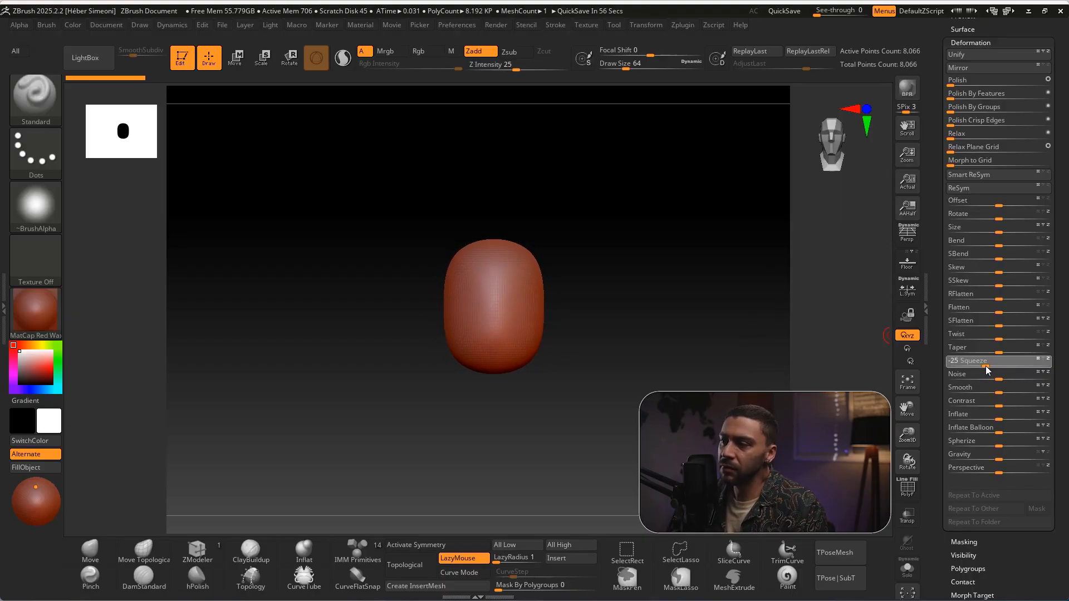
left_click_drag(985, 366, 985, 366)
key("ctrl+z")
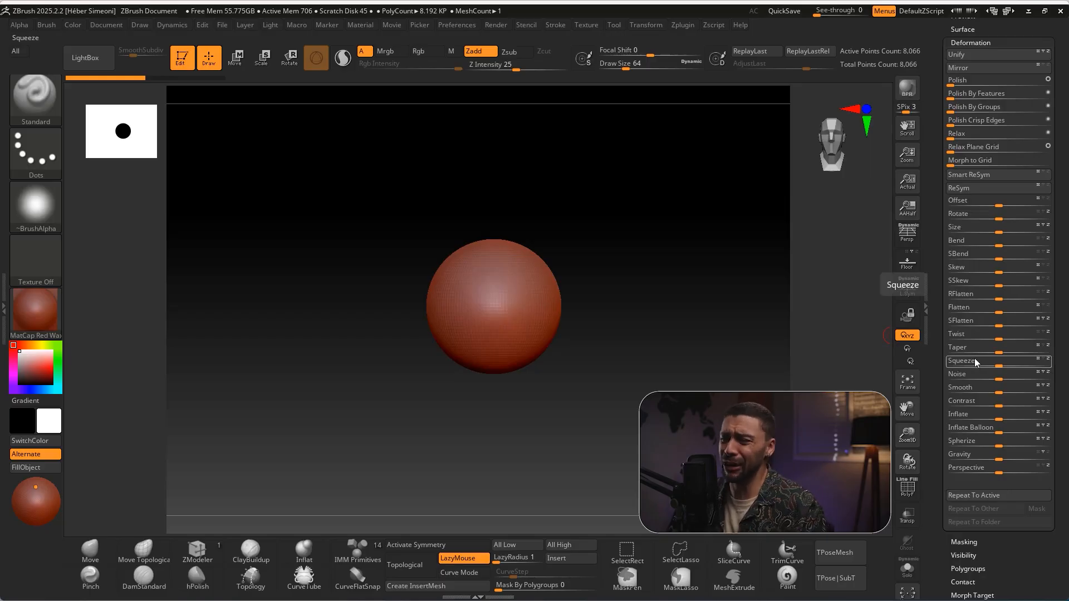
key("ctrl")
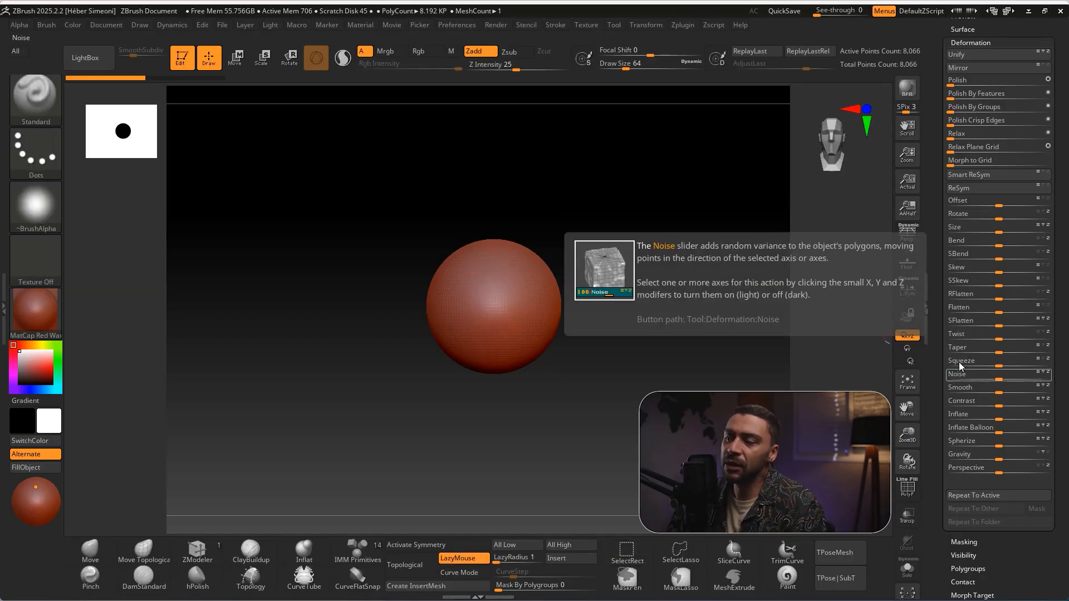
left_click(957, 363)
key("ctrl+z")
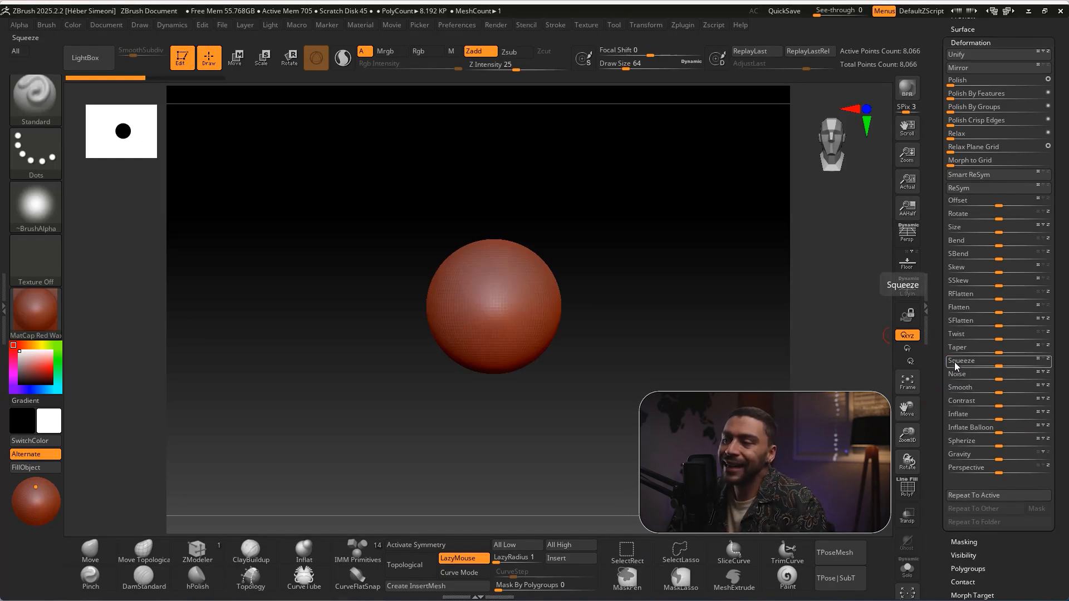
left_click(954, 362)
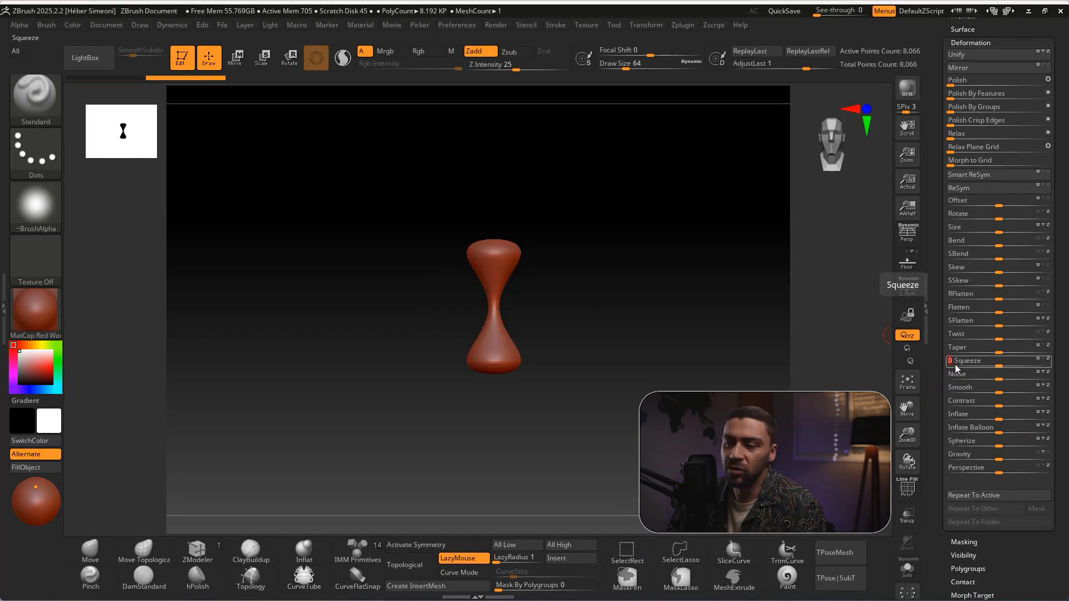
key("ctrl+z")
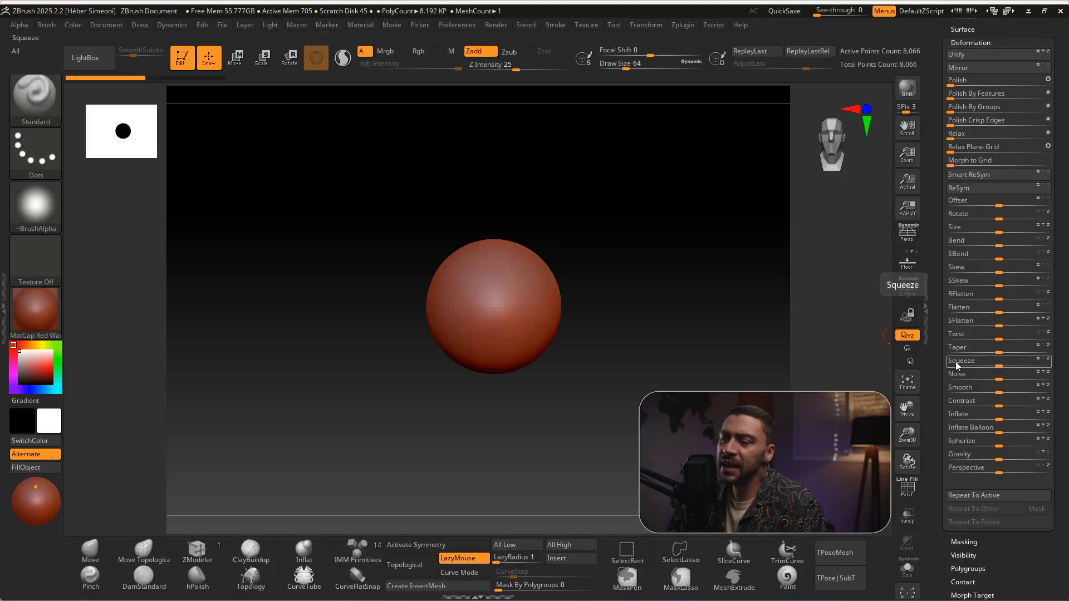
Apply a Squeeze of exactly -25 to the sphere and activate the Move gizmo on it
left_click(957, 362)
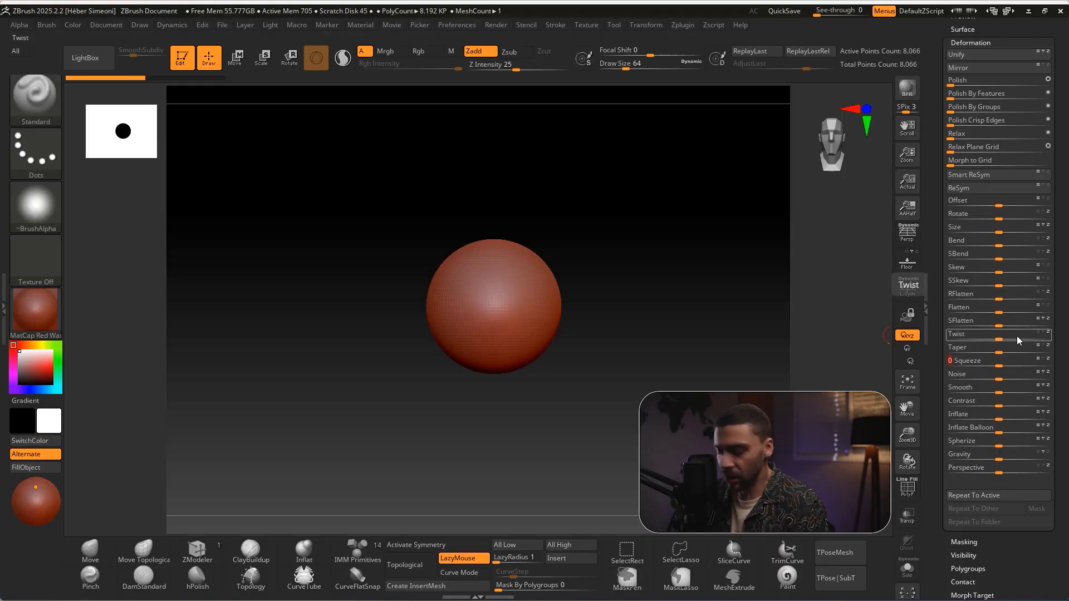
type("-25")
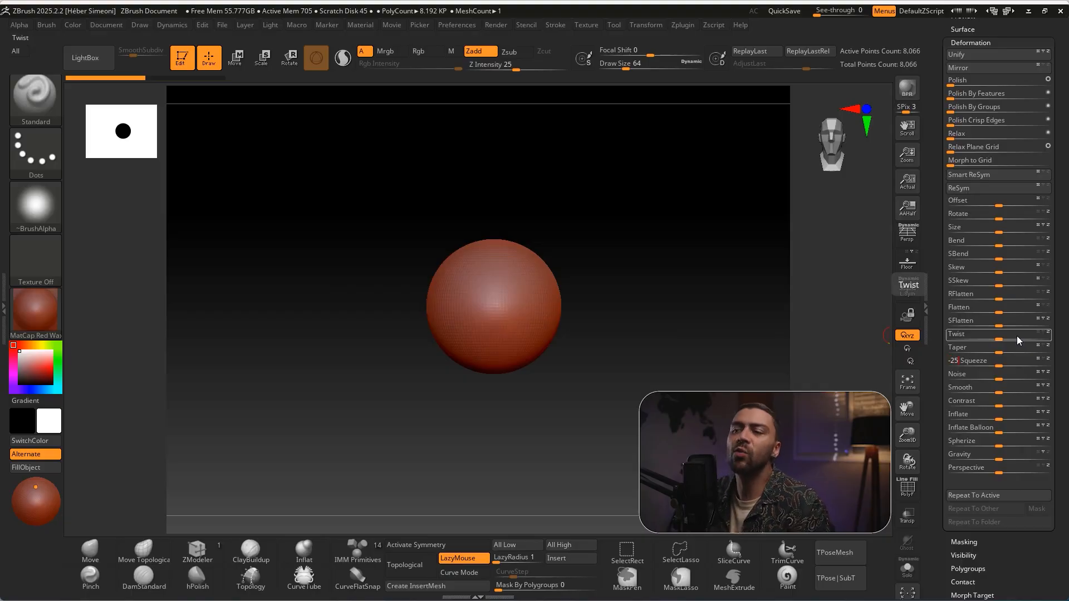
key("Return")
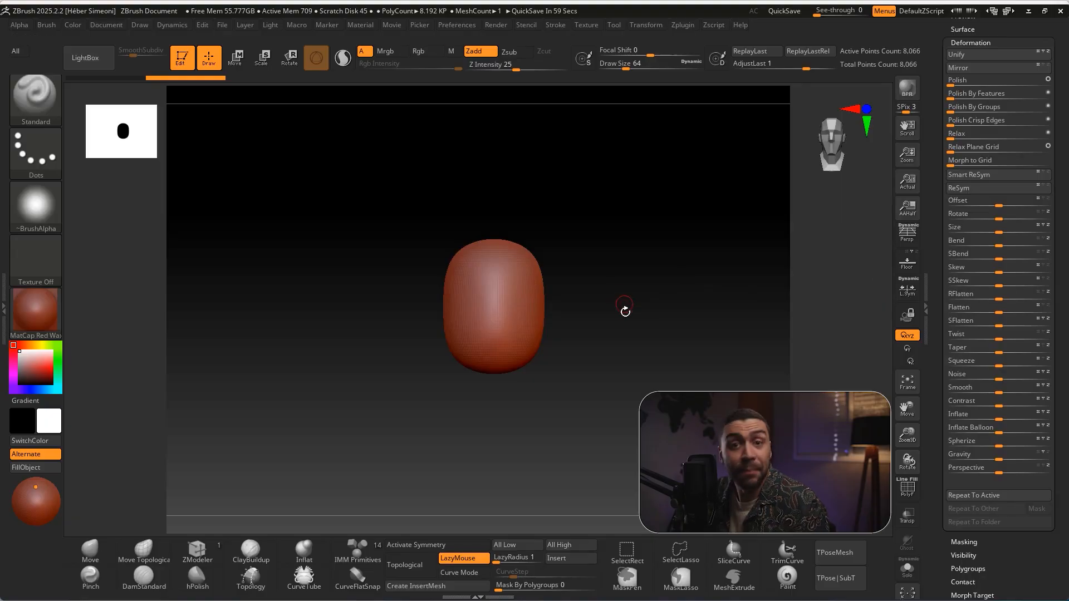
left_click_drag(618, 300, 620, 249, "alt")
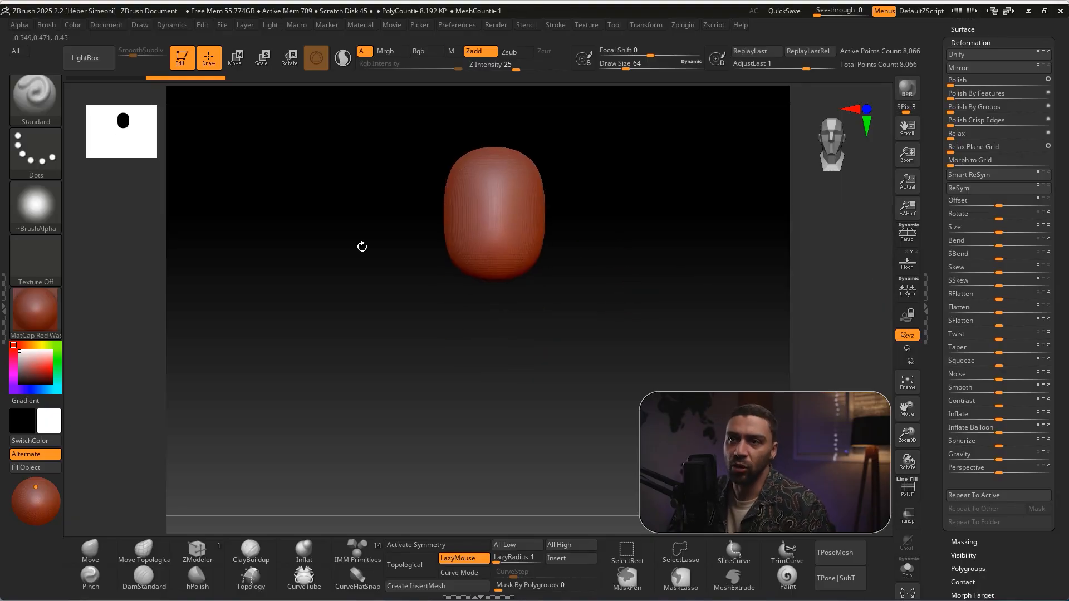
left_click(236, 59)
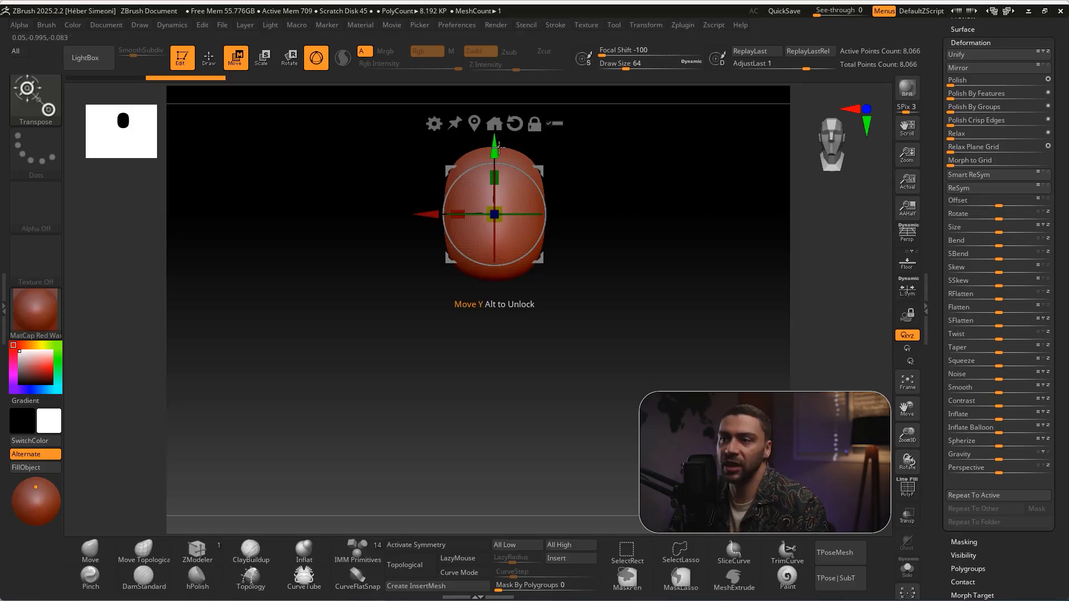
Try duplicating the squeezed mesh downward along the Y axis, and undo the copy
left_click_drag(498, 146, 480, 296, "ctrl")
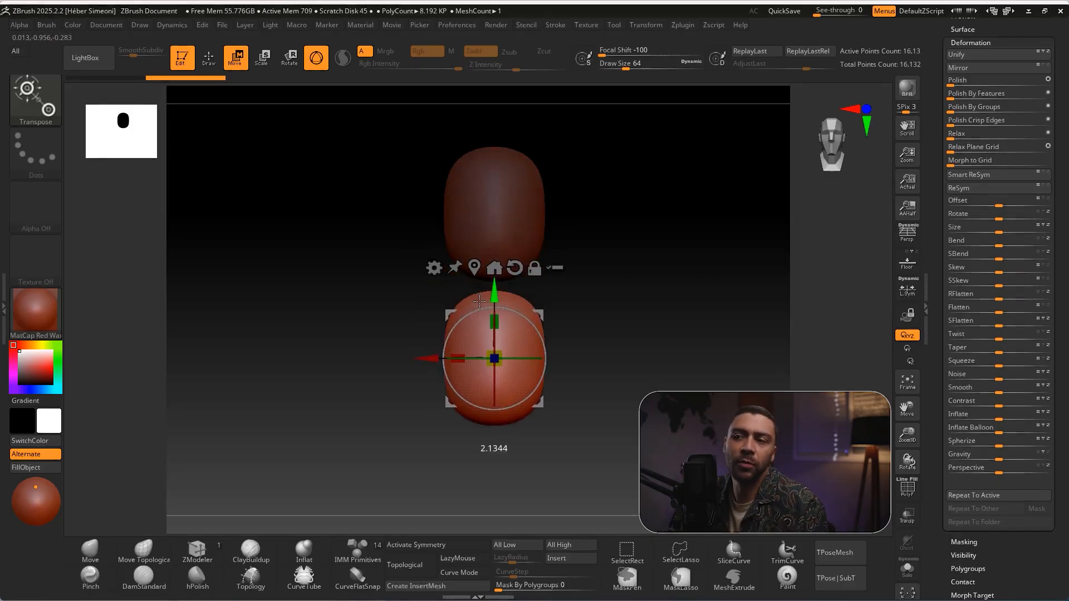
key("ctrl+z")
left_click_drag(498, 215, 513, 191)
key("ctrl+z")
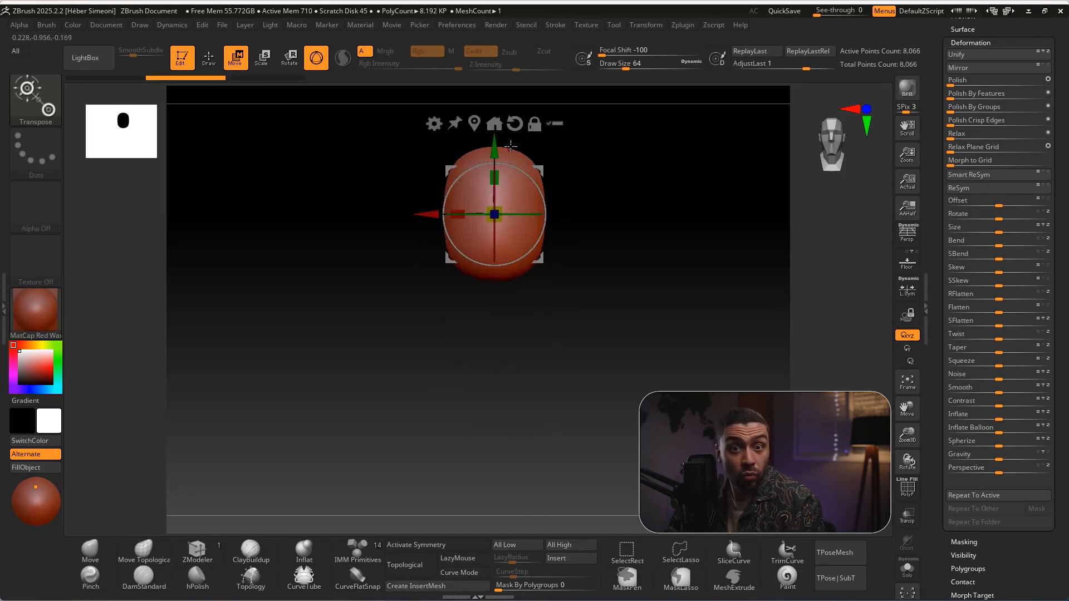
Duplicate the squeezed mesh straight down along Y, leaving a small gap below the original
key("ctrl")
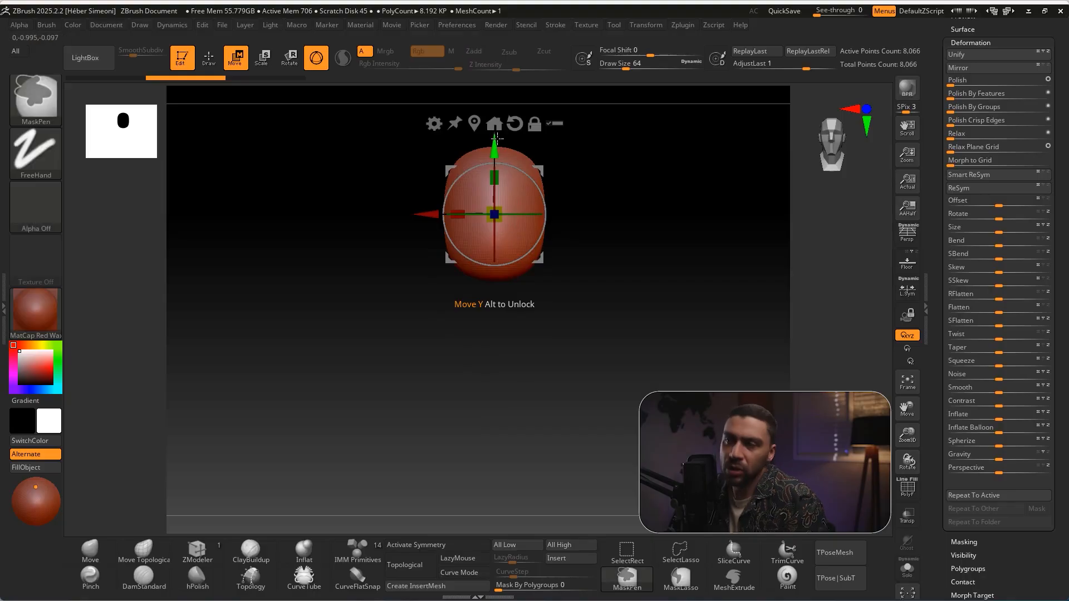
left_click_drag(494, 142, 479, 344, "ctrl")
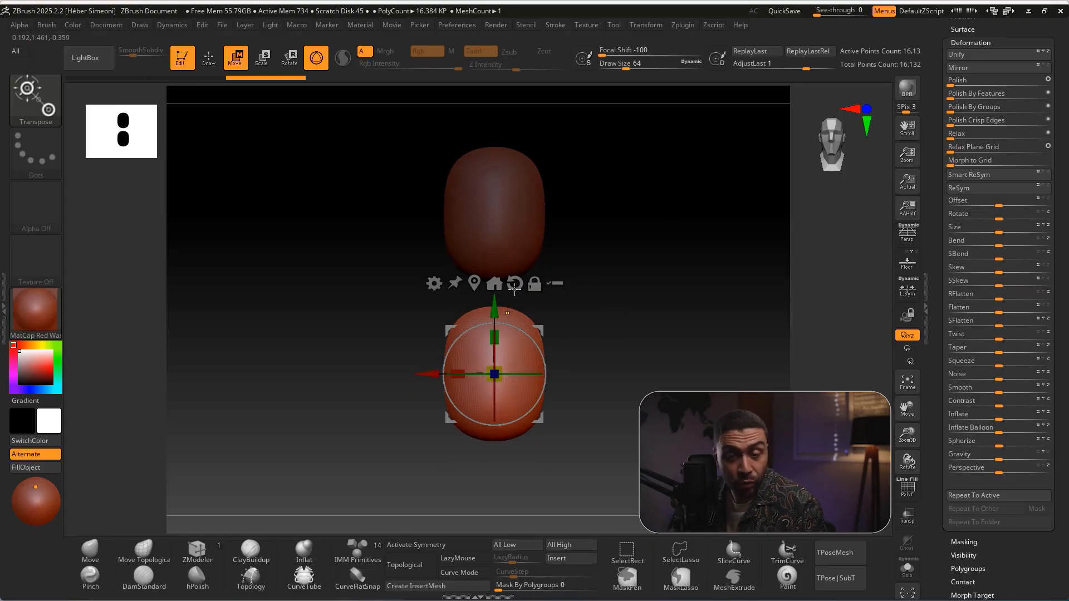
Duplicate the lower piece upward, shrink the copy to a small connector and centre it in the gap between the two pieces
left_click_drag(498, 300, 498, 214, "ctrl")
left_click_drag(500, 279, 576, 231)
key("ctrl+z")
left_click_drag(495, 288, 465, 318)
key("ctrl+z")
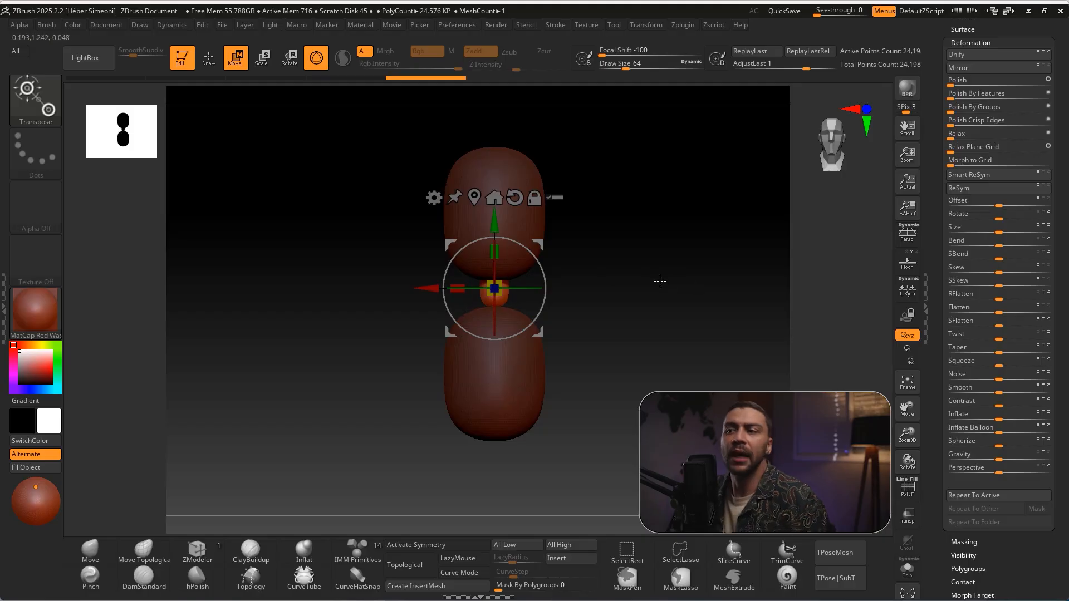
left_click_drag(494, 224, 495, 230)
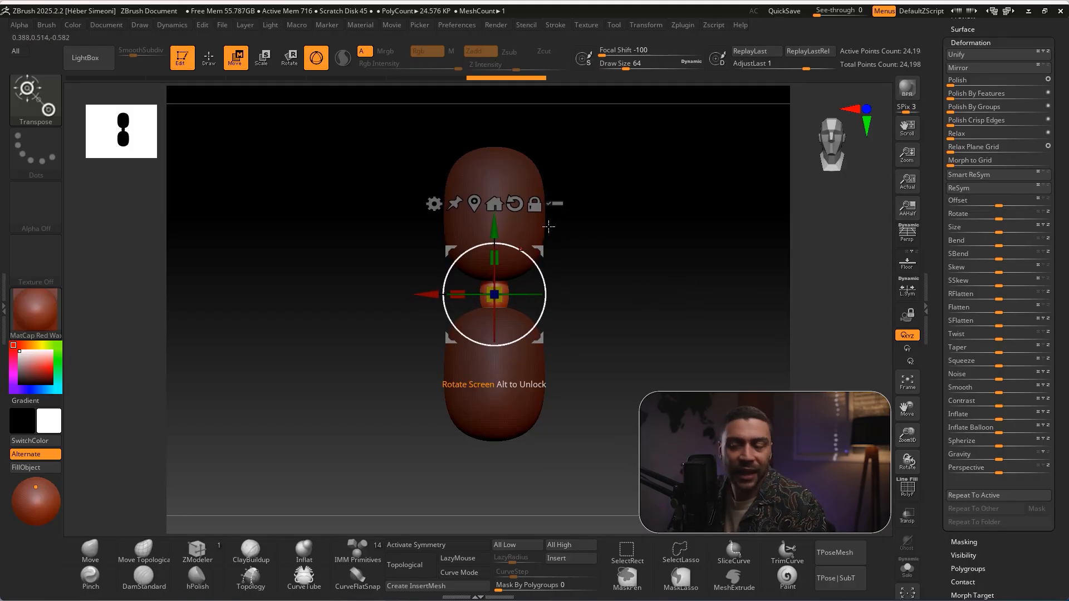
Scale the small connector along the Y axis with the gizmo so it bridges the two larger pieces
key("ctrl+shift+3")
left_click_drag(622, 171, 501, 254)
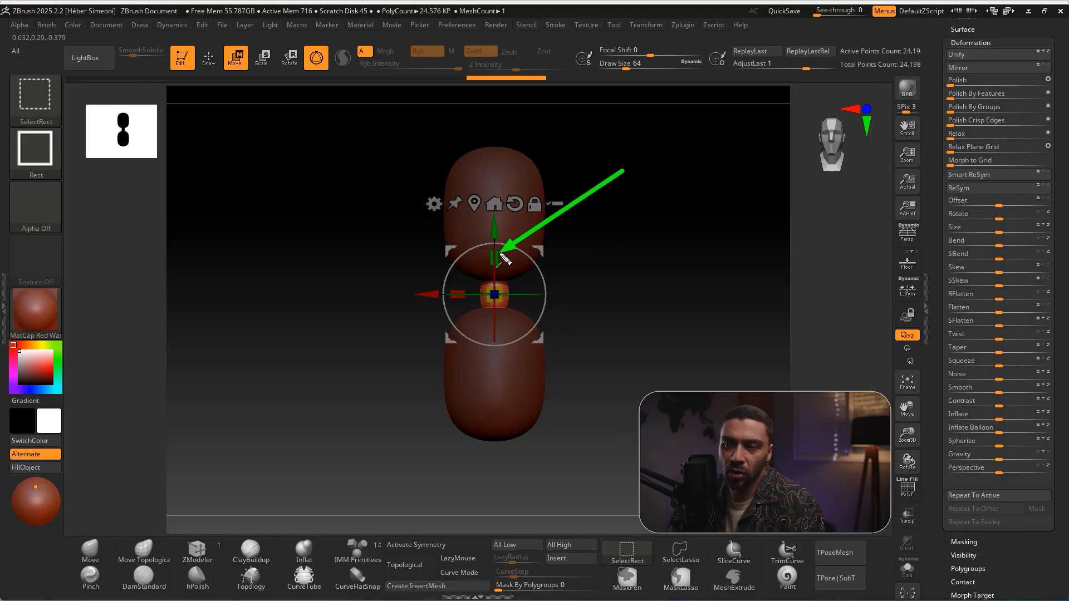
key("Escape")
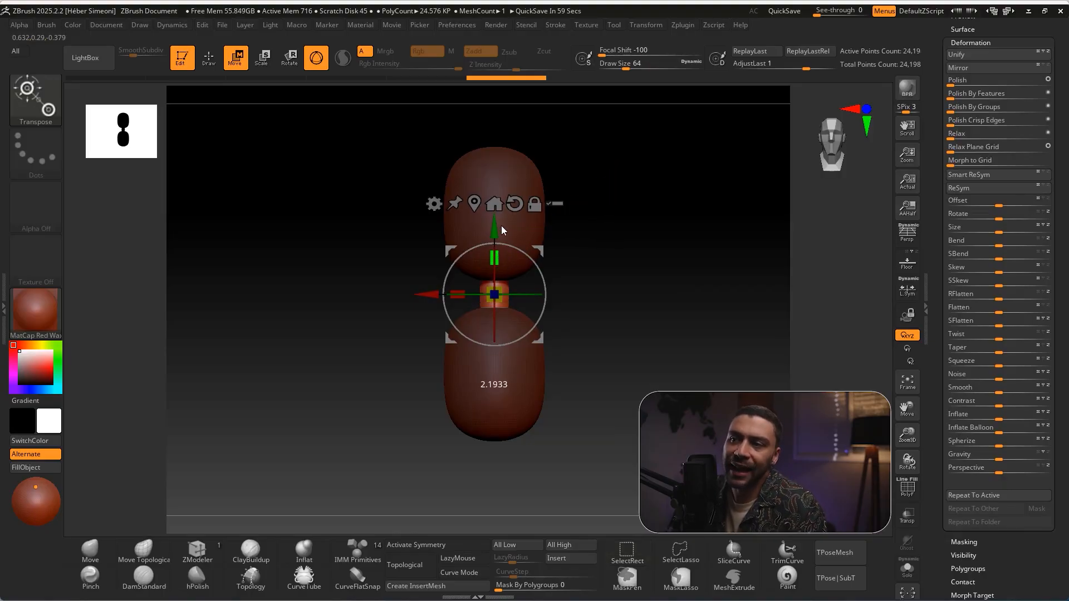
left_click_drag(498, 267, 500, 219)
mouse_move(623, 273)
left_mouse_down()
mouse_move(636, 293)
mouse_move(657, 283)
left_mouse_up()
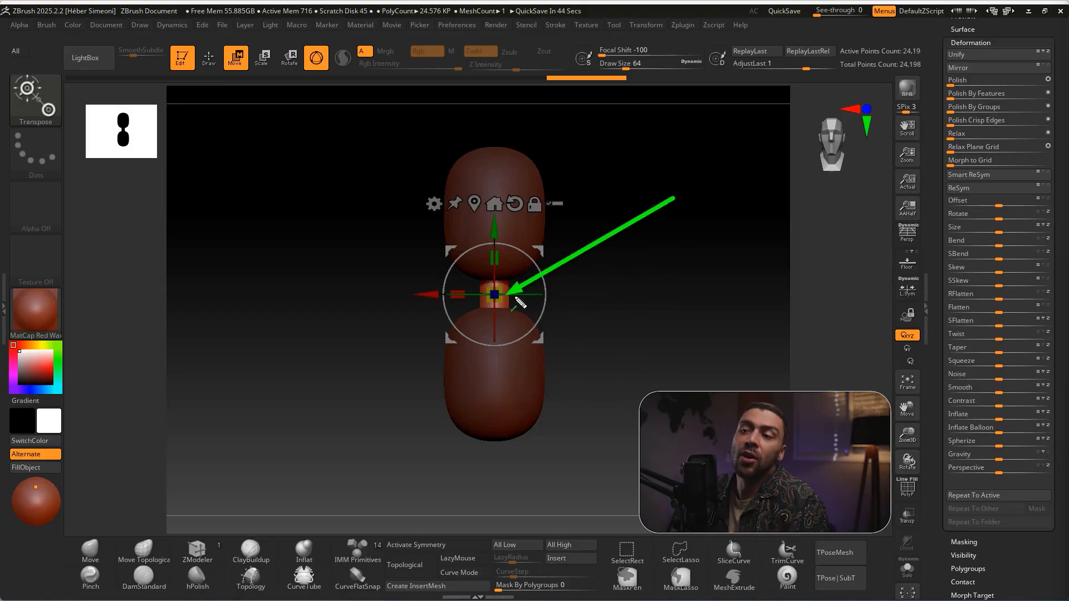
Try moving the small connector down along Y and scaling it along X, undoing each change
left_click_drag(494, 229, 494, 247)
key("ctrl+z")
left_click_drag(433, 295, 451, 295)
key("ctrl+z")
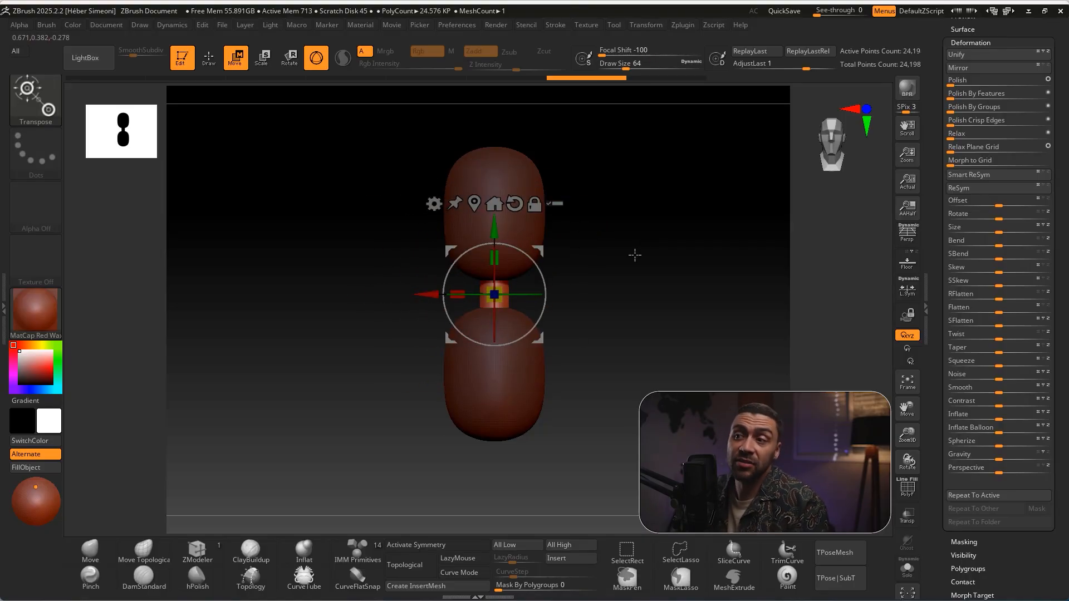
Clear the mask from the two larger pieces, then try moving the whole form along Y and undo that move
key("ctrl")
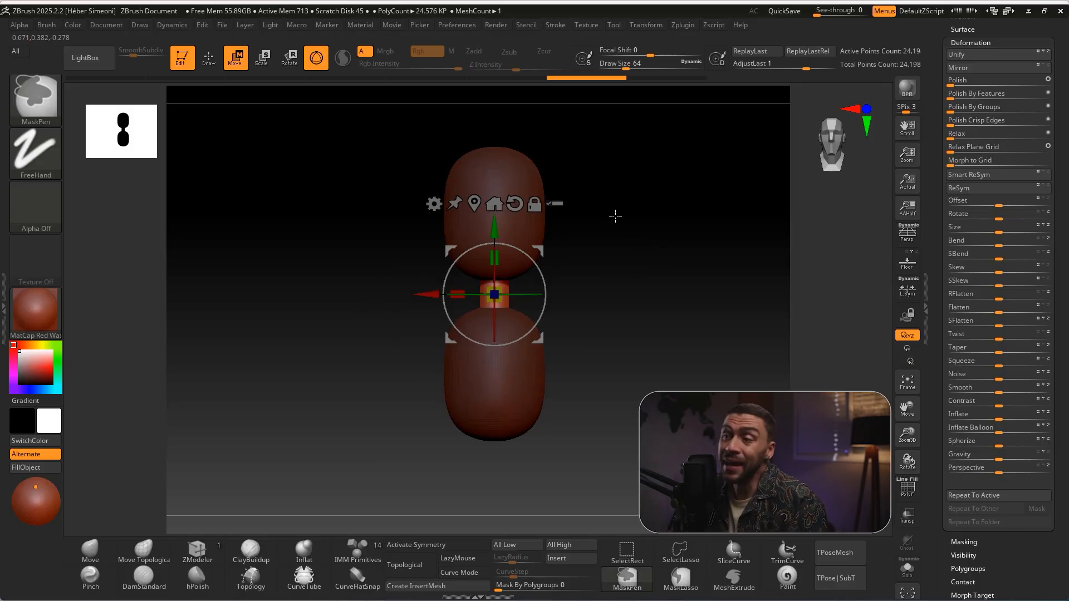
mouse_move(660, 294)
left_mouse_down("ctrl")
mouse_move(726, 385)
mouse_move(718, 387)
left_mouse_up("ctrl")
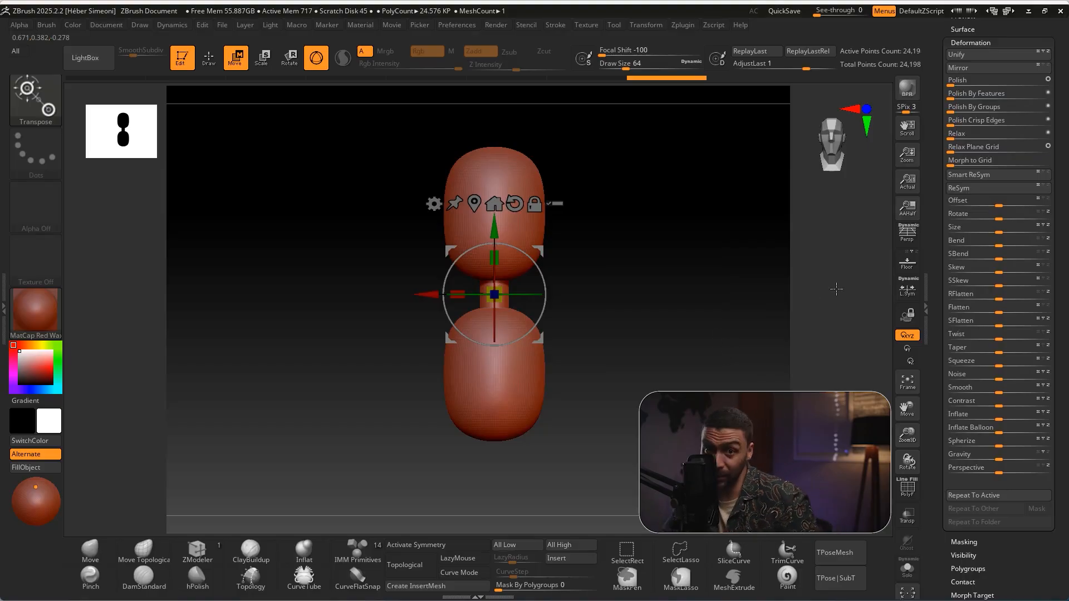
mouse_move(494, 228)
left_mouse_down()
mouse_move(495, 182)
mouse_move(496, 208)
left_mouse_up()
key("ctrl+z")
Insert a Cylinder3D as a new subtool below the squeezed sphere mesh
left_click_drag(1055, 167, 1049, 341)
key("ctrl+shift")
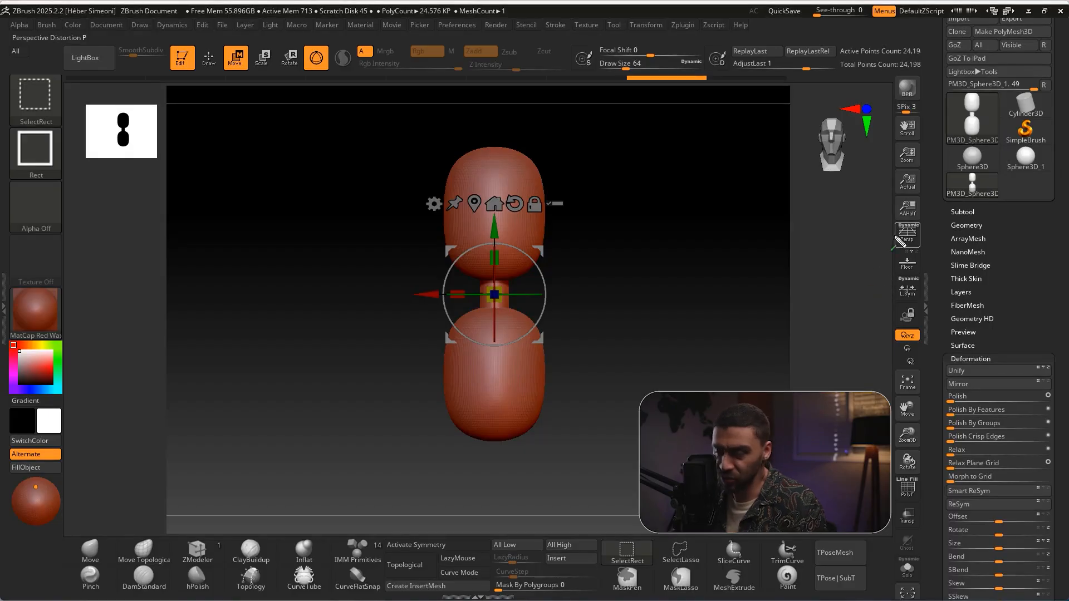
left_click(964, 212)
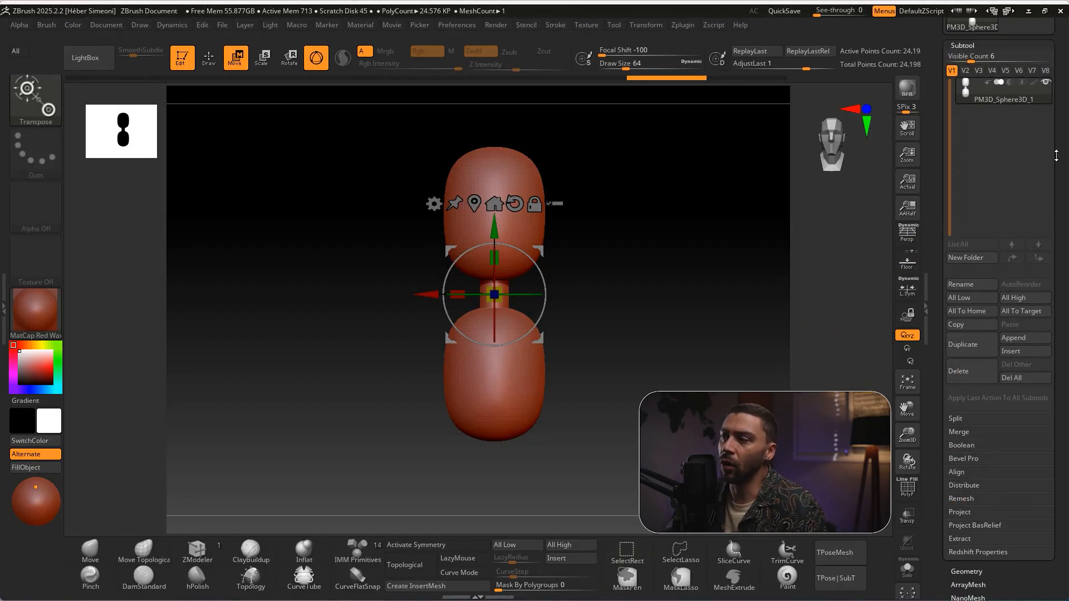
key("ctrl+shift+a")
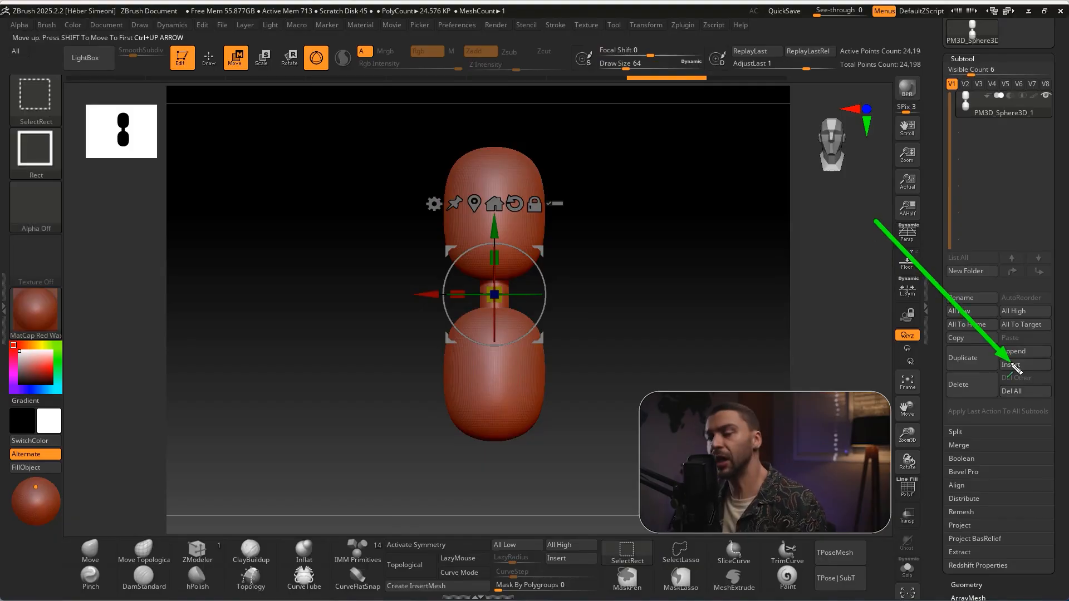
left_click(1020, 365)
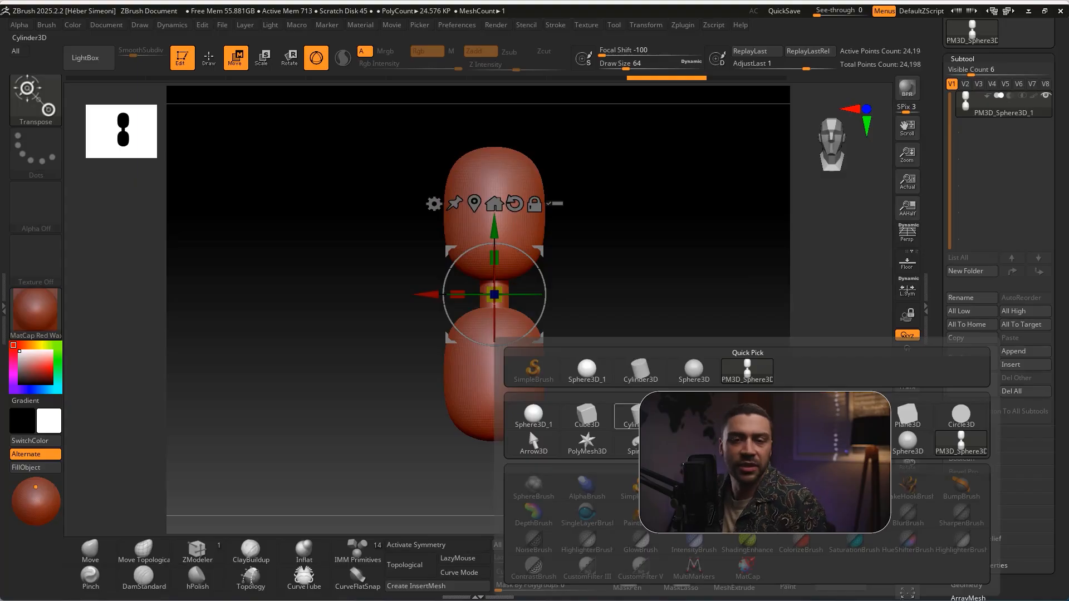
left_click(631, 418)
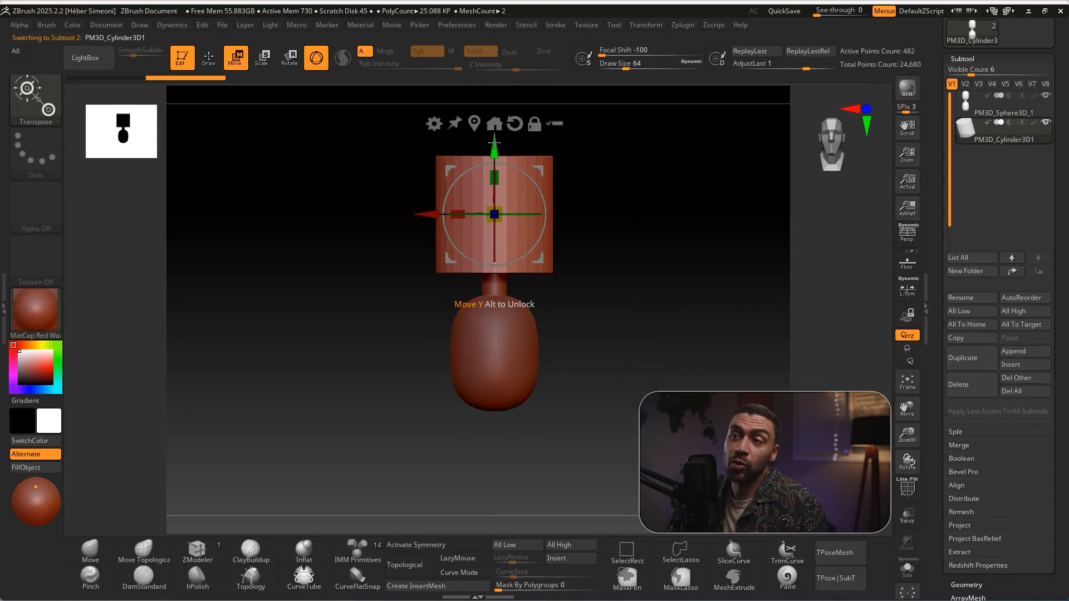
Move the cylinder below the torso, shrink it uniformly and stretch it along Y into a leg
left_click_drag(494, 146, 492, 358)
left_click_drag(618, 316, 624, 244, "alt")
left_click_drag(506, 346, 469, 384)
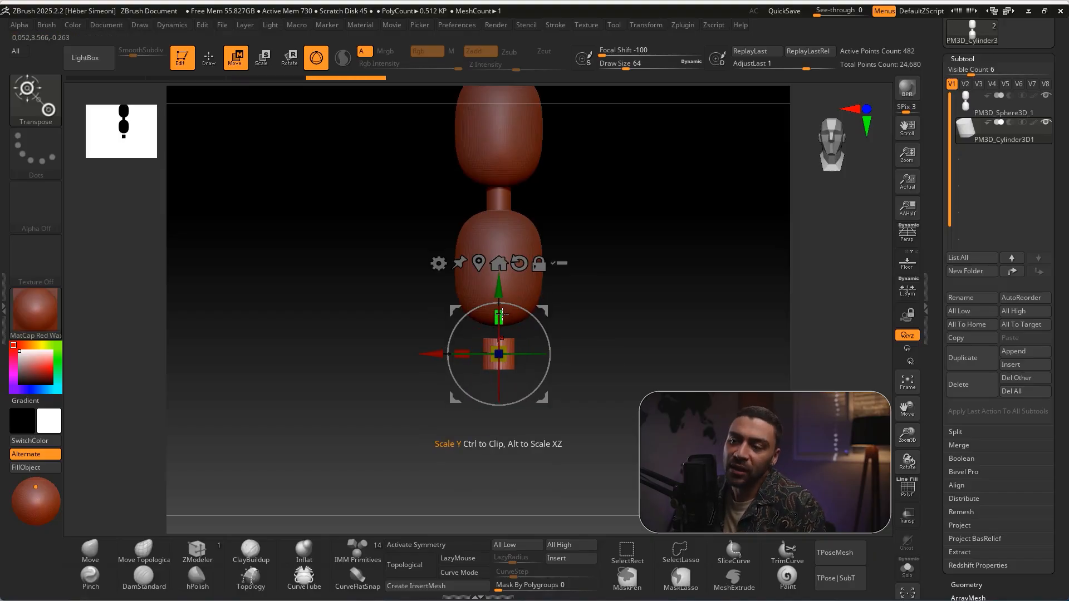
left_click_drag(499, 316, 505, 243)
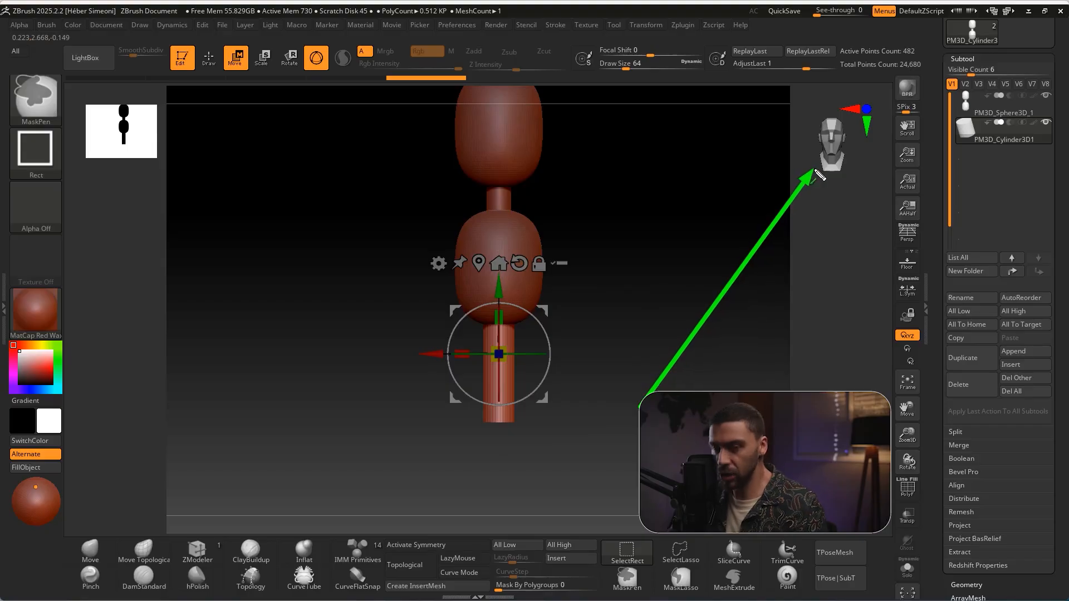
Shift the leg cylinder along X under one side of the torso, slim it slightly and lengthen it along Y
left_click_drag(654, 277, 637, 333)
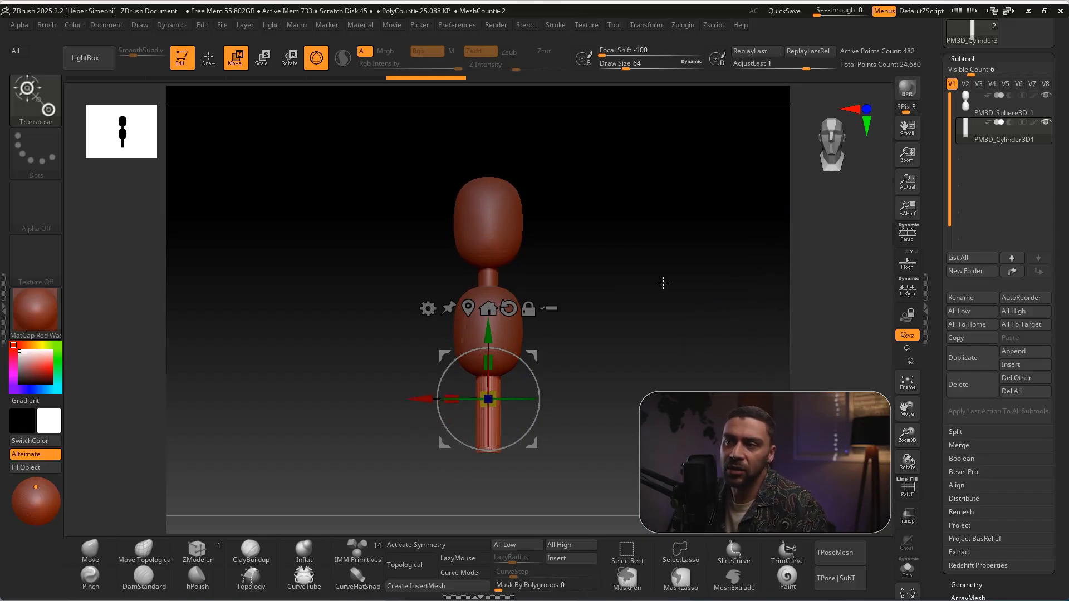
key("ctrl+shift")
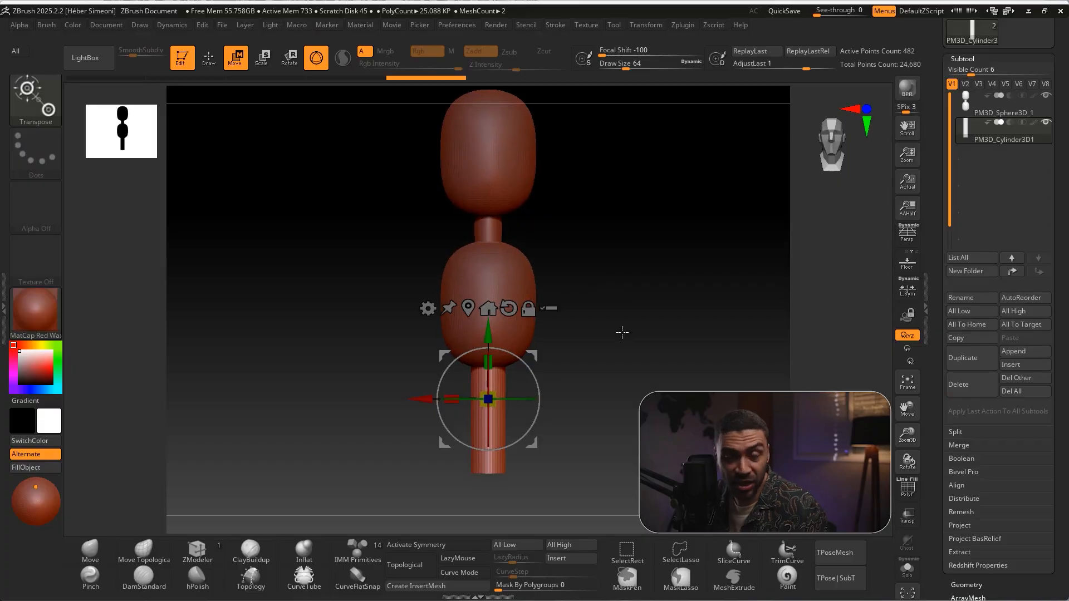
key("ctrl")
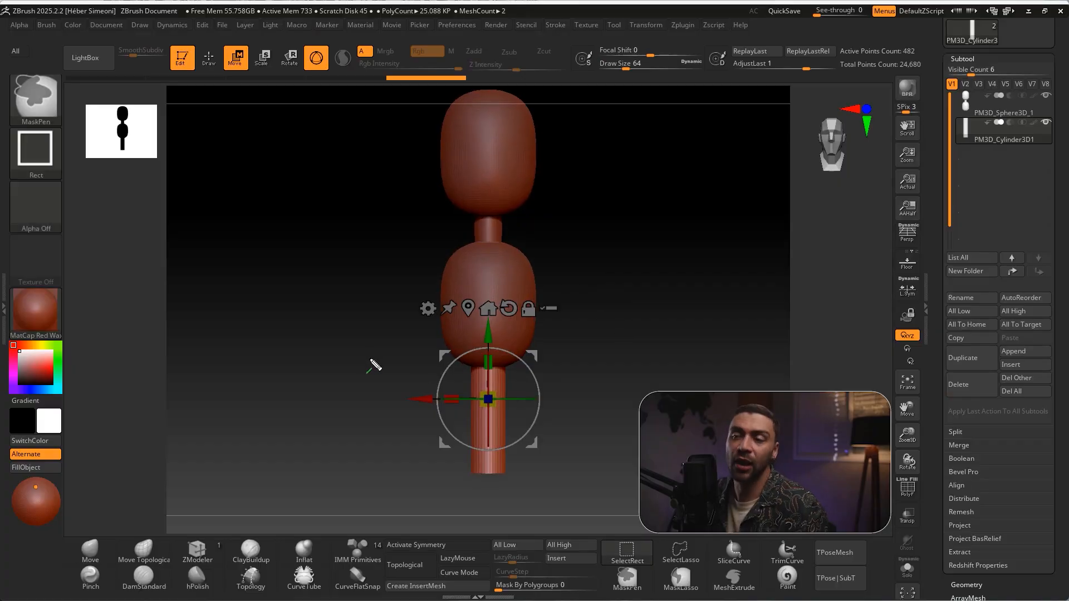
left_click_drag(424, 398, 401, 402)
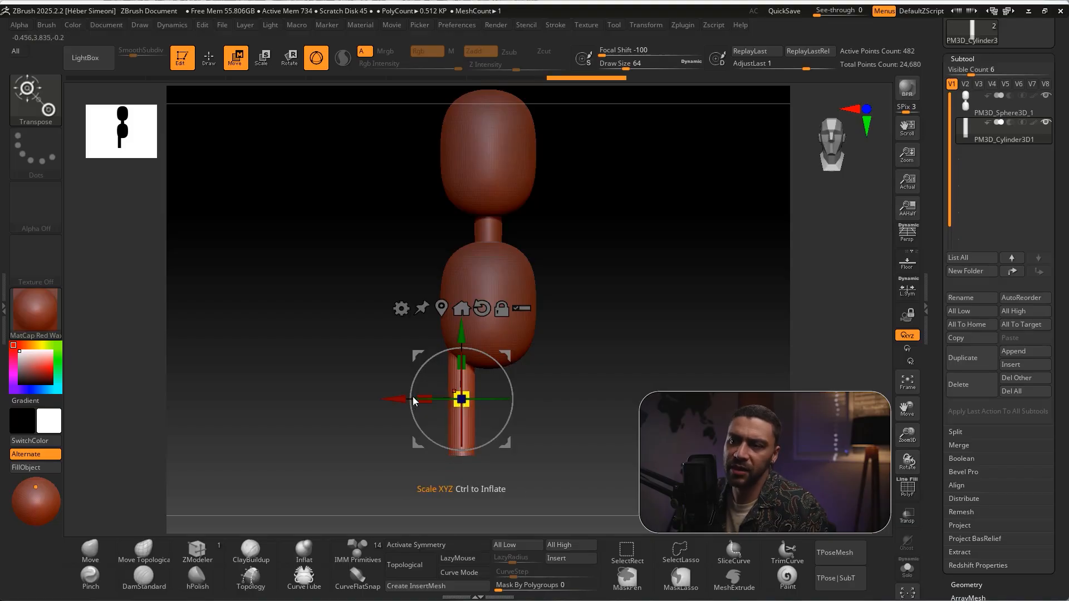
left_click_drag(395, 402, 392, 403)
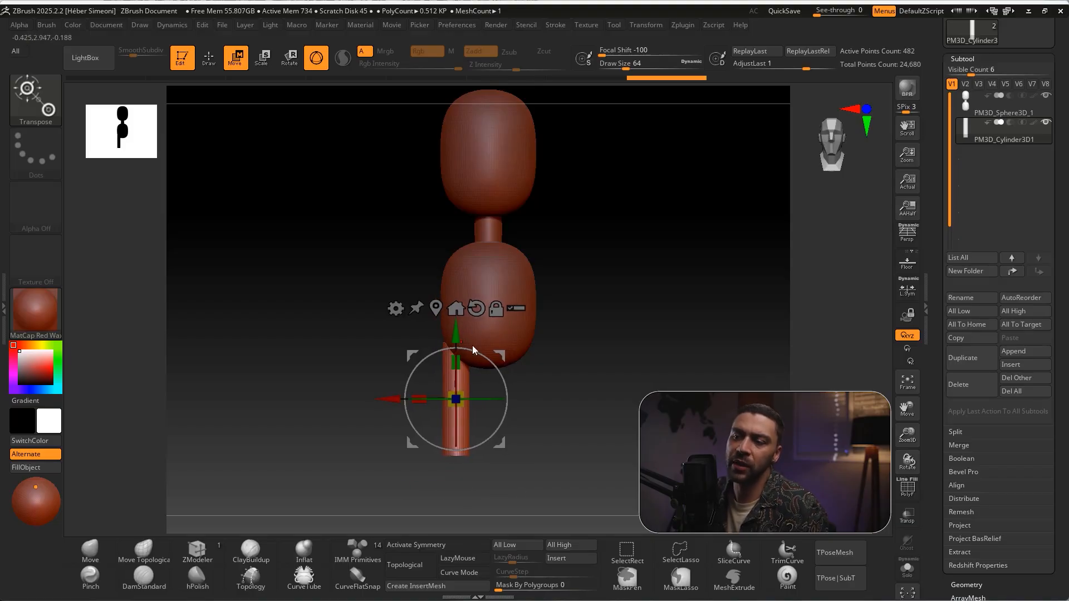
mouse_move(460, 357)
left_mouse_down()
mouse_move(463, 279)
mouse_move(460, 346)
left_mouse_up()
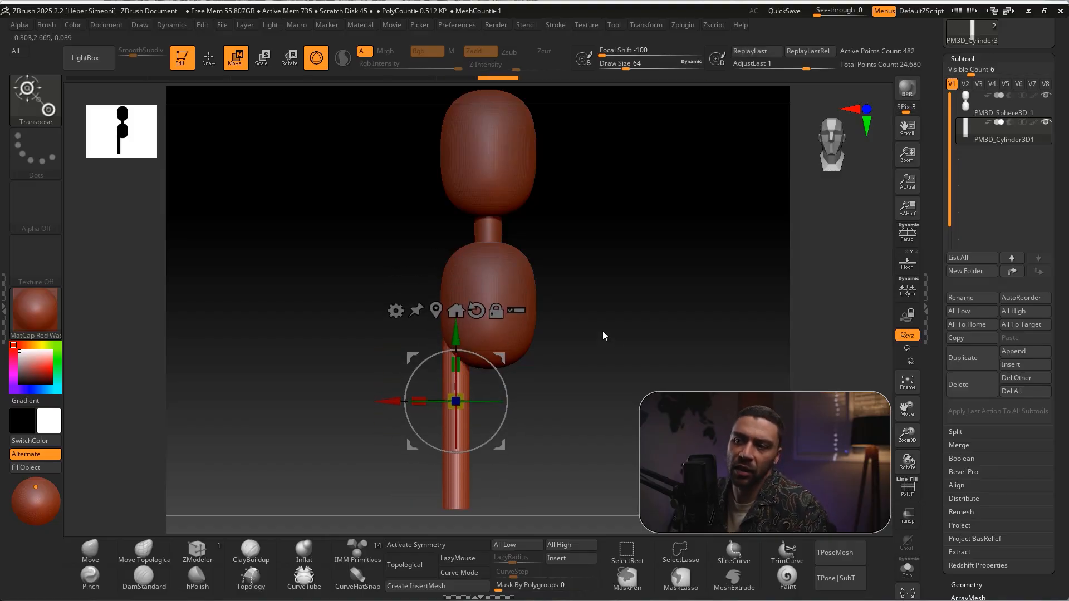
Shorten the leg cylinder along the Y axis to suit the torso
left_click_drag(612, 337, 597, 308, "alt")
left_click_drag(442, 308, 443, 333)
left_click_drag(572, 327, 569, 304, "alt")
left_click_drag(441, 334, 446, 303)
left_click_drag(443, 340, 443, 308)
left_click_drag(572, 329, 602, 367, "alt")
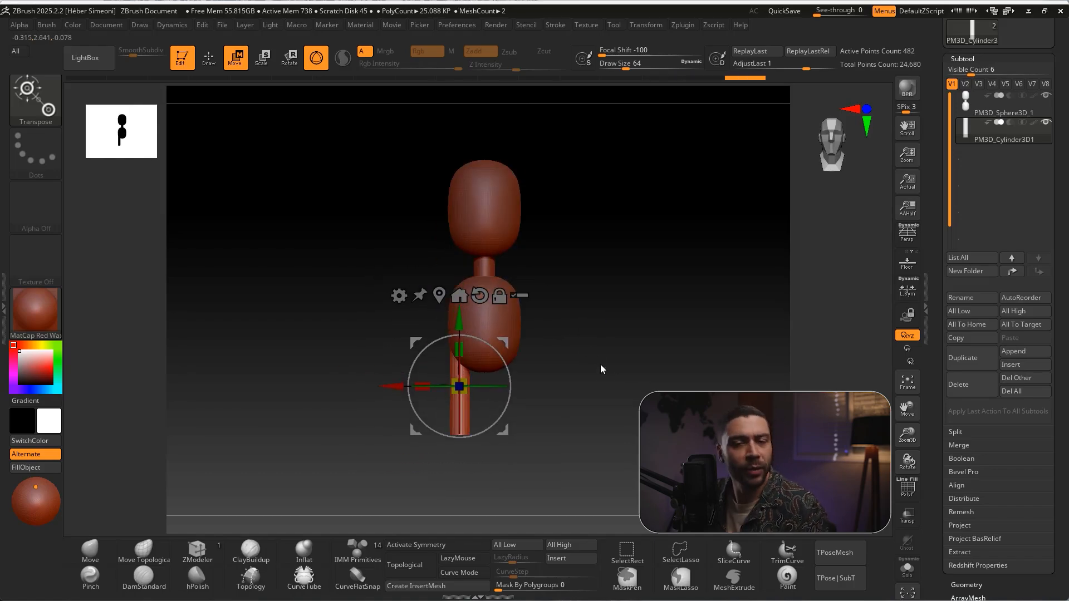
Adjust the leg cylinder's height along Y so its upper end stays embedded in the torso
left_click_drag(460, 327, 449, 150)
left_click_drag(473, 222, 467, 348)
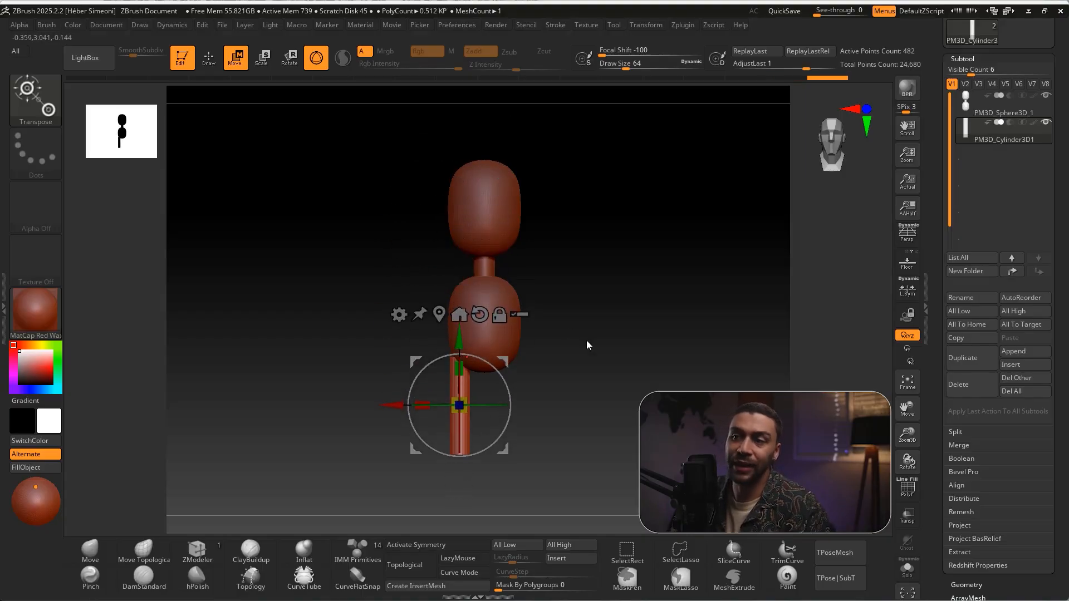
left_click_drag(570, 329, 630, 446, "alt")
mouse_move(608, 315)
left_mouse_down("alt")
mouse_move(605, 347)
mouse_move(632, 368)
mouse_move(568, 329)
mouse_move(540, 339)
left_mouse_up("alt")
key("Escape")
left_click_drag(459, 376, 462, 343)
left_click_drag(607, 367, 660, 314, "shift")
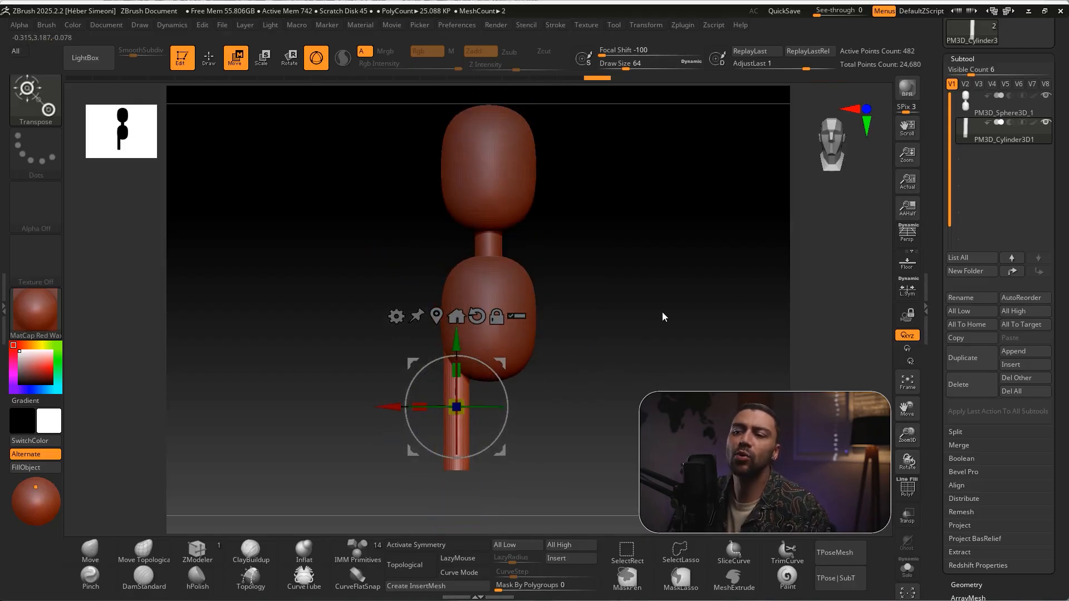
Duplicate the leg cylinder outward along X and raise the copy beside the torso for an arm
left_click_drag(649, 369, 650, 341, "alt")
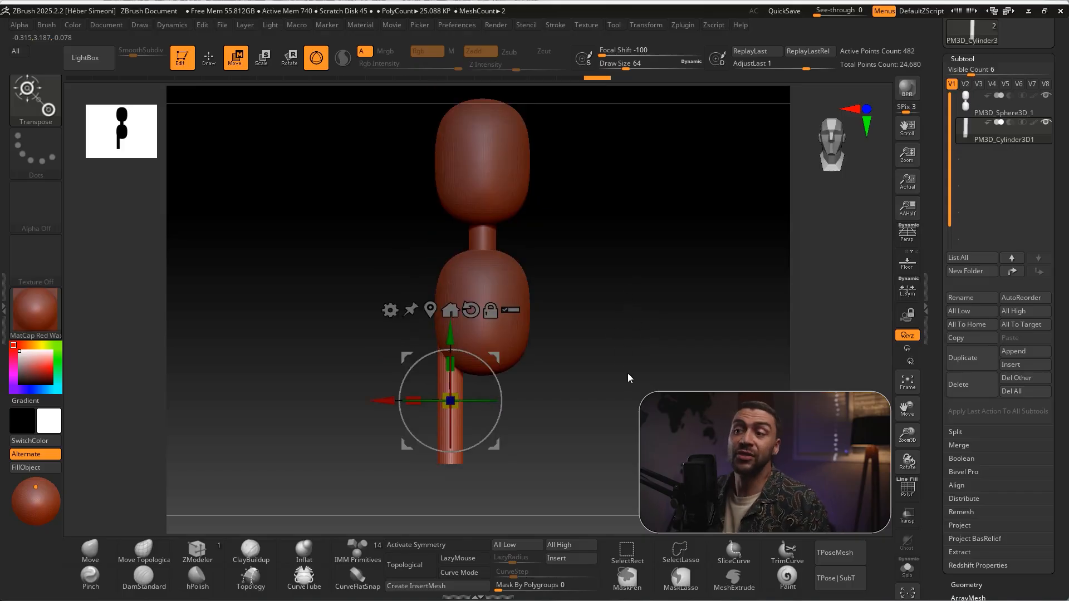
key("ctrl")
left_click_drag(388, 403, 330, 401, "ctrl")
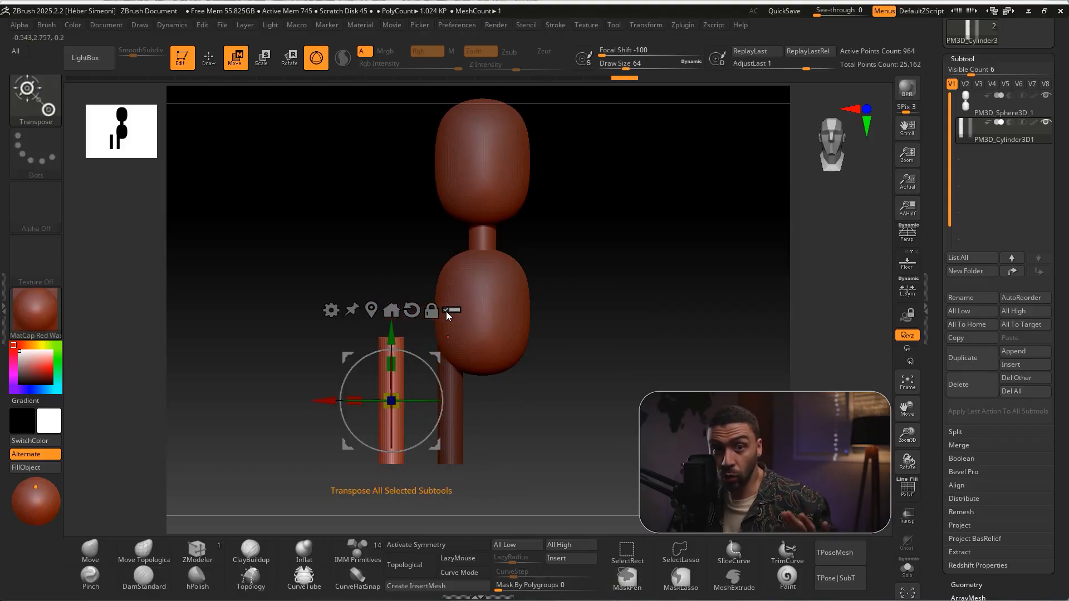
left_click_drag(392, 340, 403, 223)
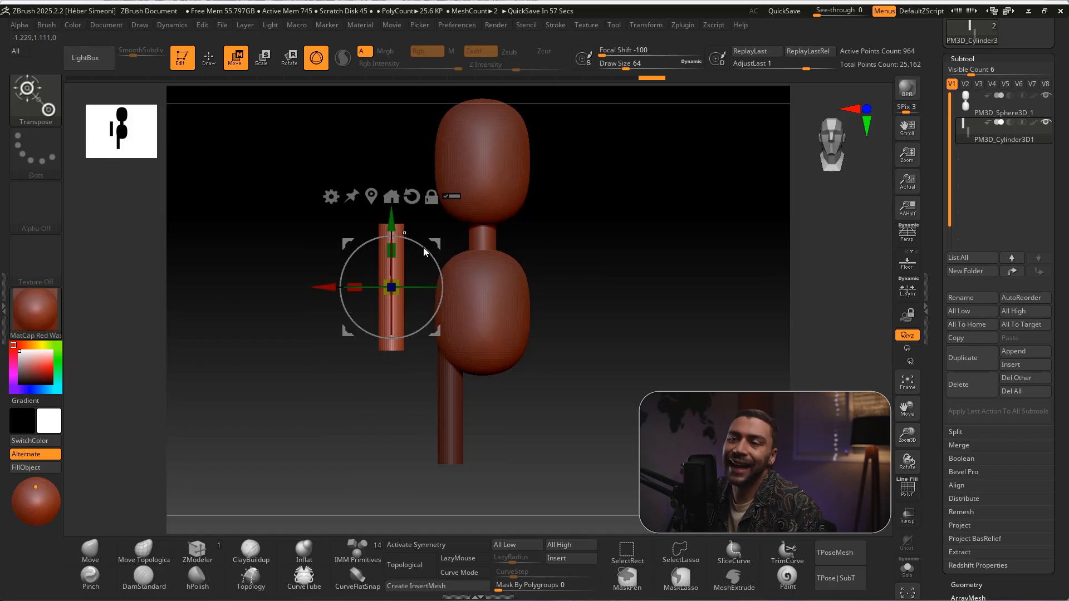
Rotate the arm cylinder to slope down and outward, and move its inner end into the torso's shoulder area
left_click_drag(423, 246, 454, 311)
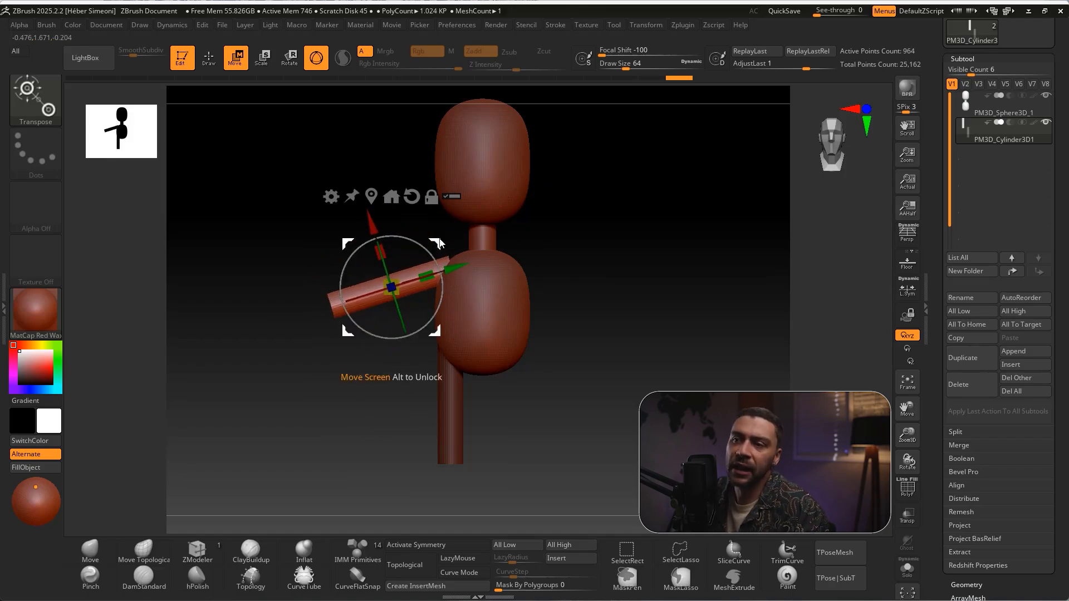
left_click_drag(458, 267, 488, 263)
right_click_drag(619, 278, 634, 362, "ctrl")
right_click_drag(634, 361, 601, 389, "alt")
left_click_drag(437, 258, 391, 269)
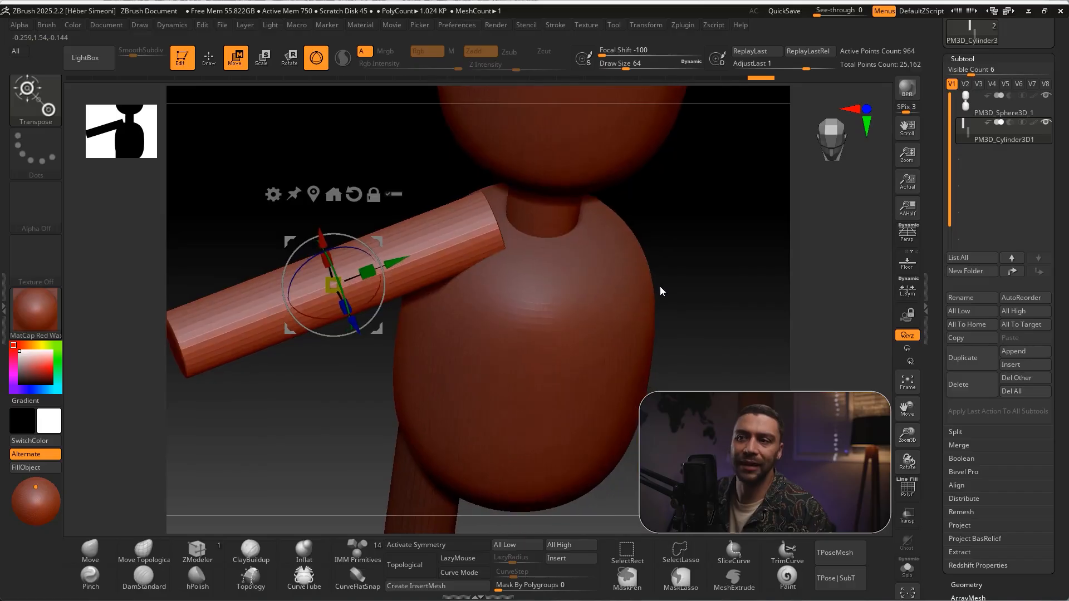
left_click_drag(314, 222, 324, 253)
left_click_drag(408, 300, 429, 293)
mouse_move(750, 242)
right_mouse_down("ctrl")
mouse_move(633, 264)
mouse_move(568, 301)
mouse_move(635, 296)
mouse_move(624, 306)
right_mouse_up("ctrl")
Scale the arm cylinder down slightly and slide it along its length into the shoulder
key("q")
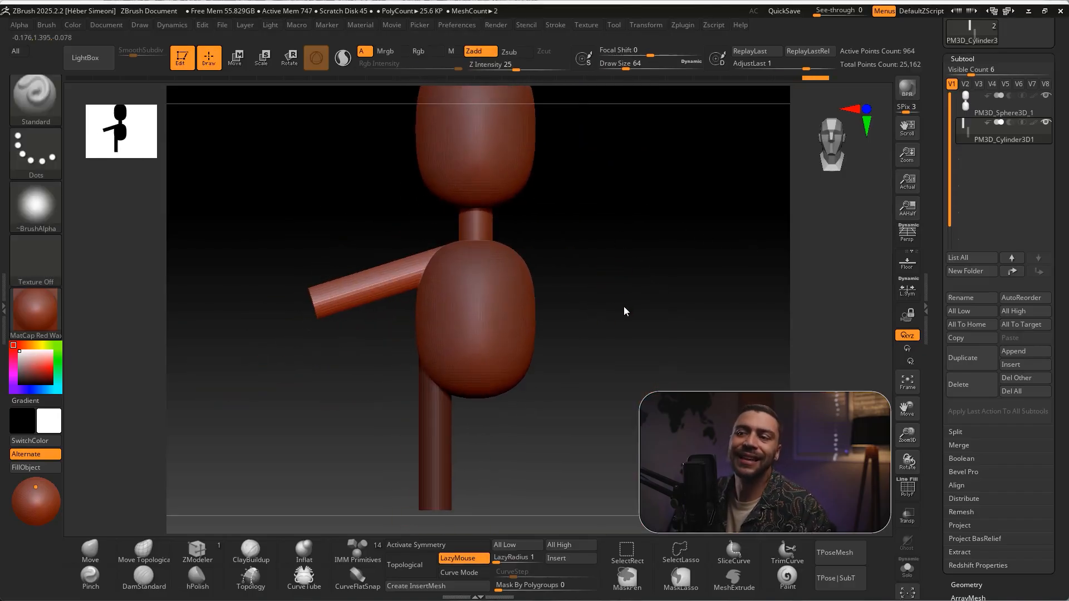
key("e")
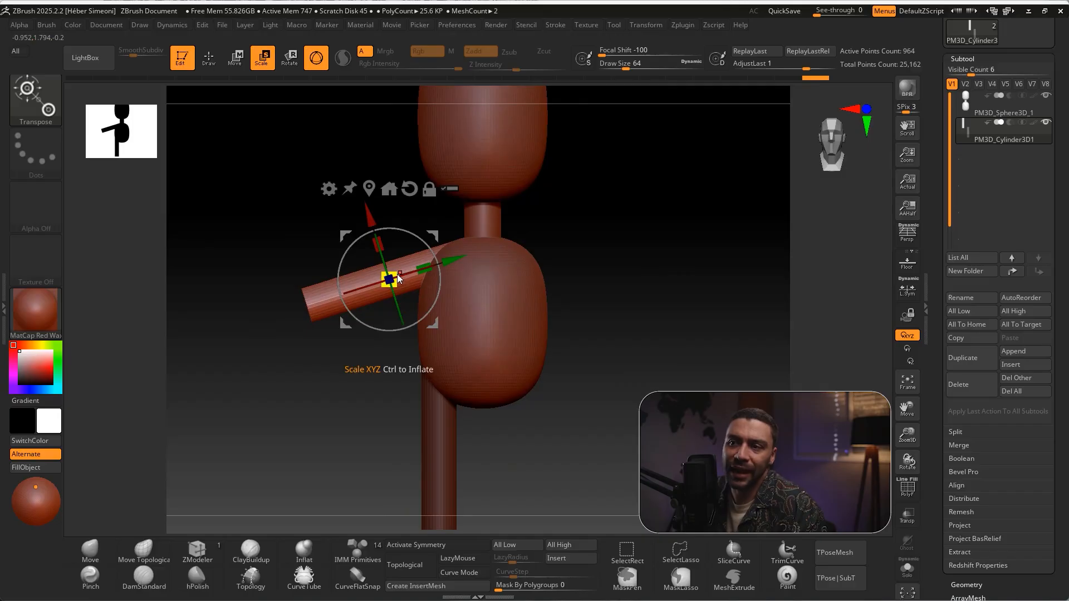
left_click_drag(397, 275, 388, 277)
mouse_move(451, 269)
left_mouse_down()
mouse_move(427, 269)
mouse_move(460, 260)
left_mouse_up()
key("q")
mouse_move(581, 255)
left_mouse_down("alt")
mouse_move(597, 279)
mouse_move(667, 292)
mouse_move(570, 301)
mouse_move(559, 293)
mouse_move(701, 293)
left_mouse_up("alt")
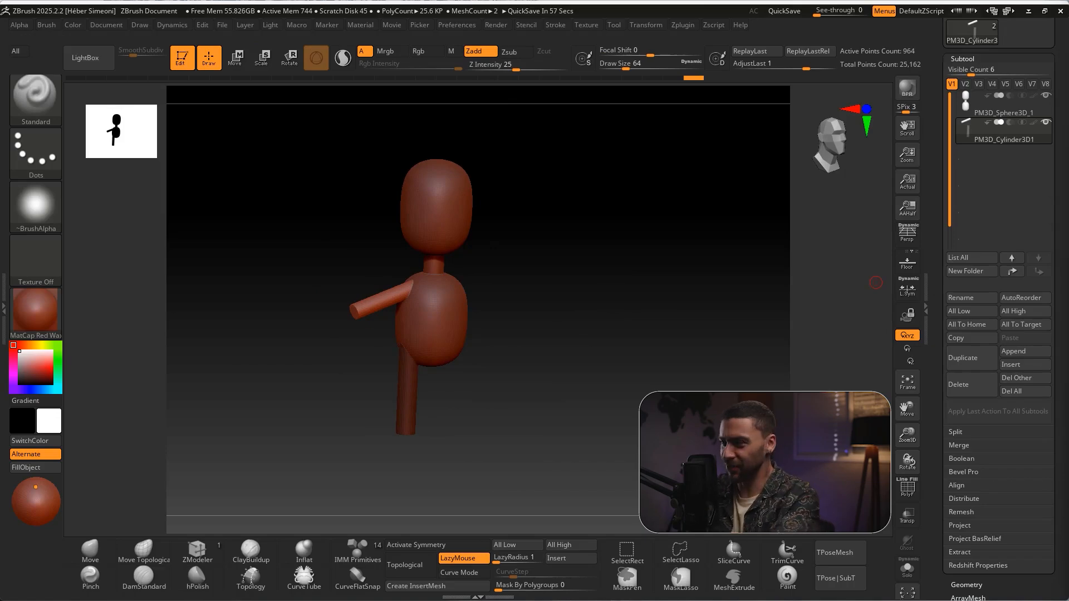
left_click_drag(608, 161, 567, 298)
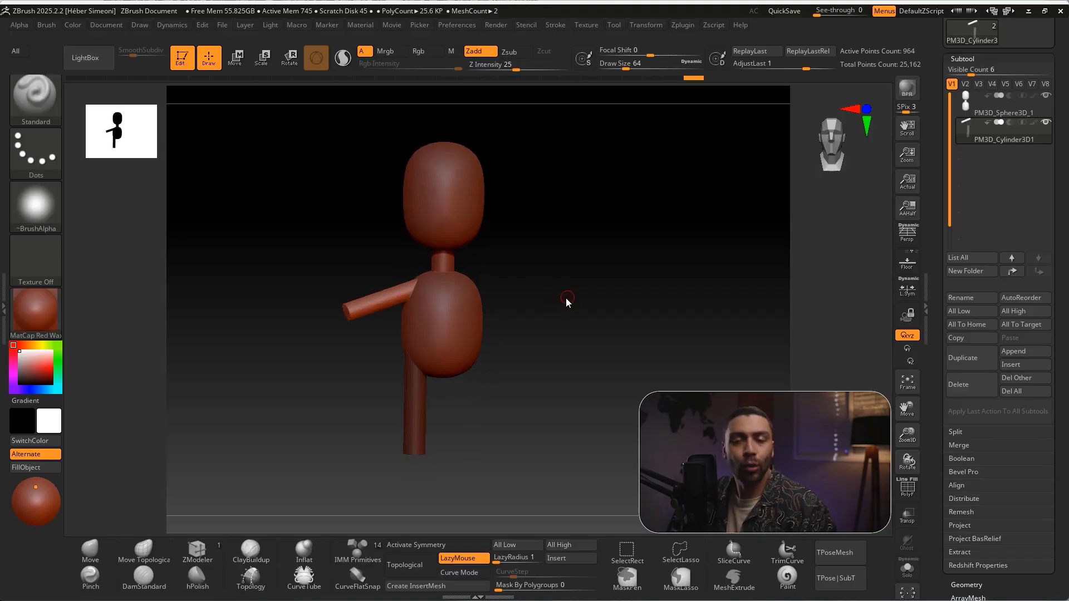
mouse_move(540, 218)
left_mouse_down("ctrl+shift")
mouse_move(618, 349)
mouse_move(661, 378)
left_mouse_up("ctrl+shift")
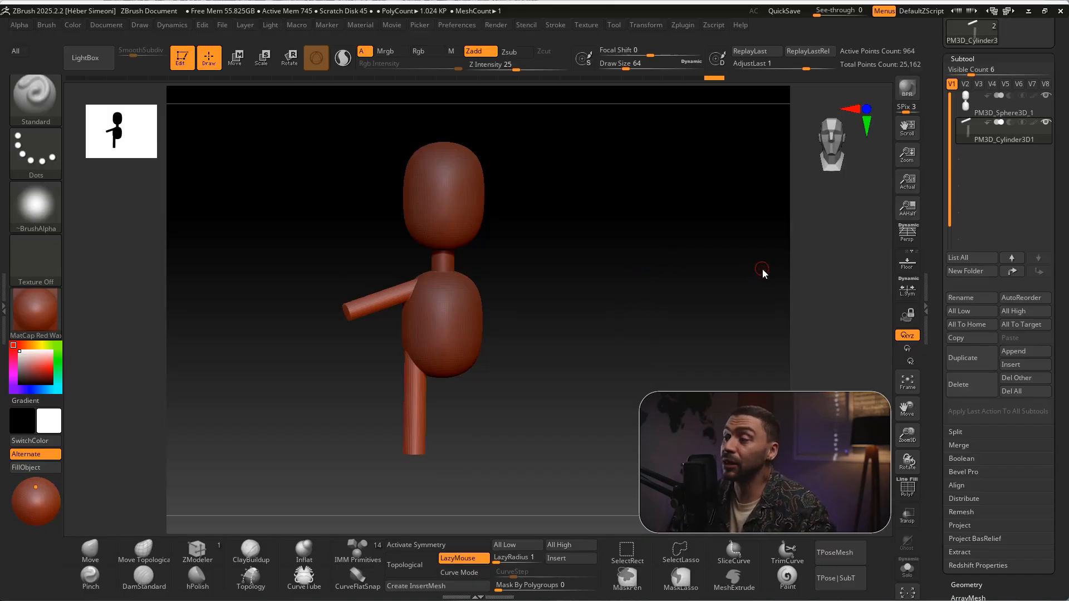
Insert a Sphere3D_1 as a new subtool after the cylinder subtool
left_click_drag(1054, 207, 1053, 197)
key("ctrl")
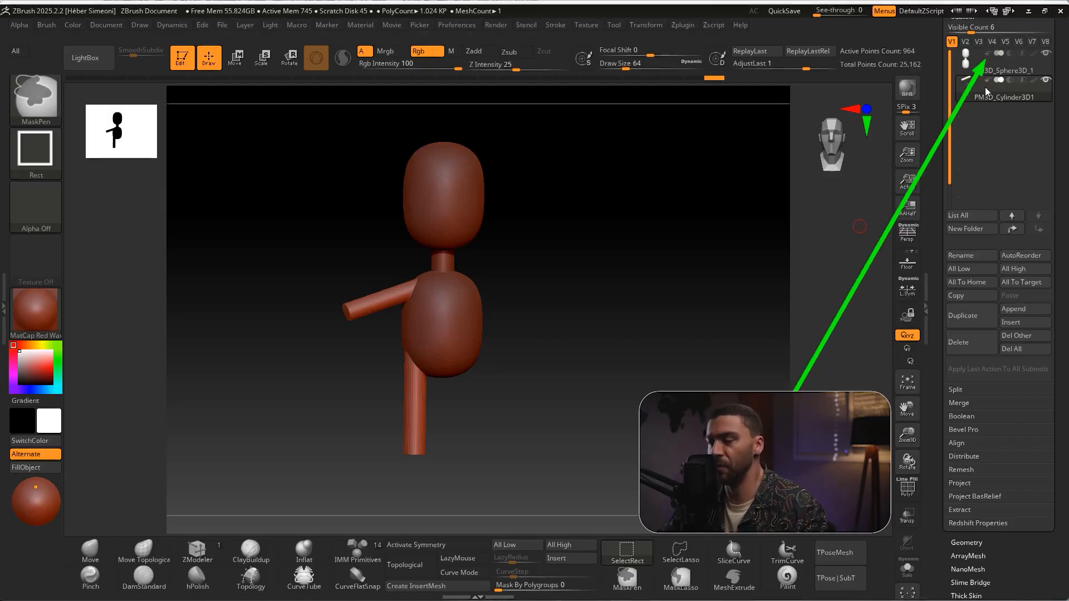
left_click(1010, 322)
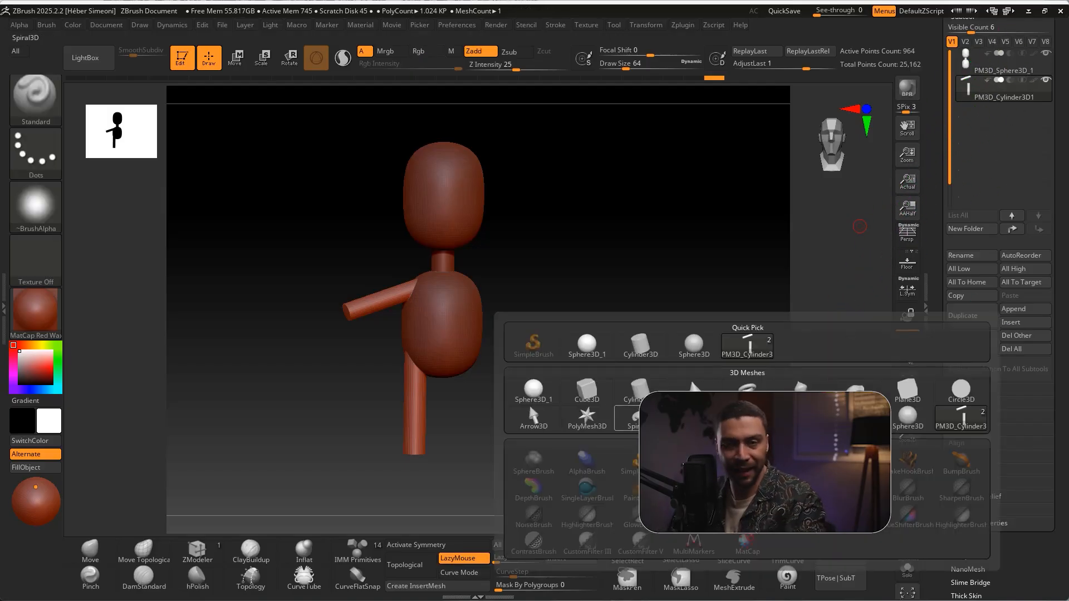
mouse_move(640, 389)
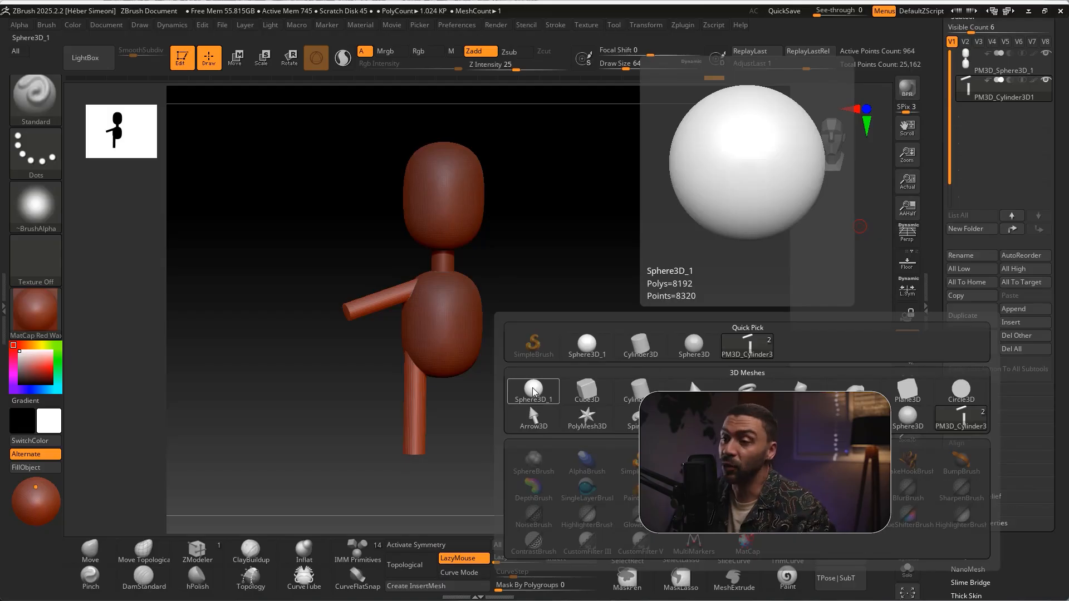
left_click(533, 391)
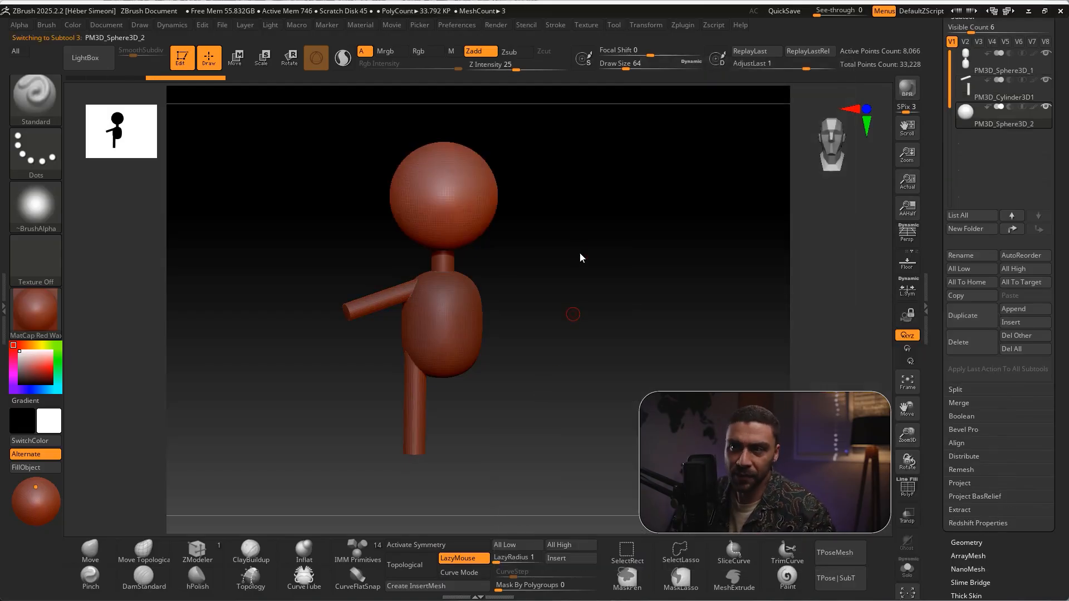
Move the new sphere straight down below the torso and scale it uniformly to about 0.30 near the leg's lower end
left_click(235, 58)
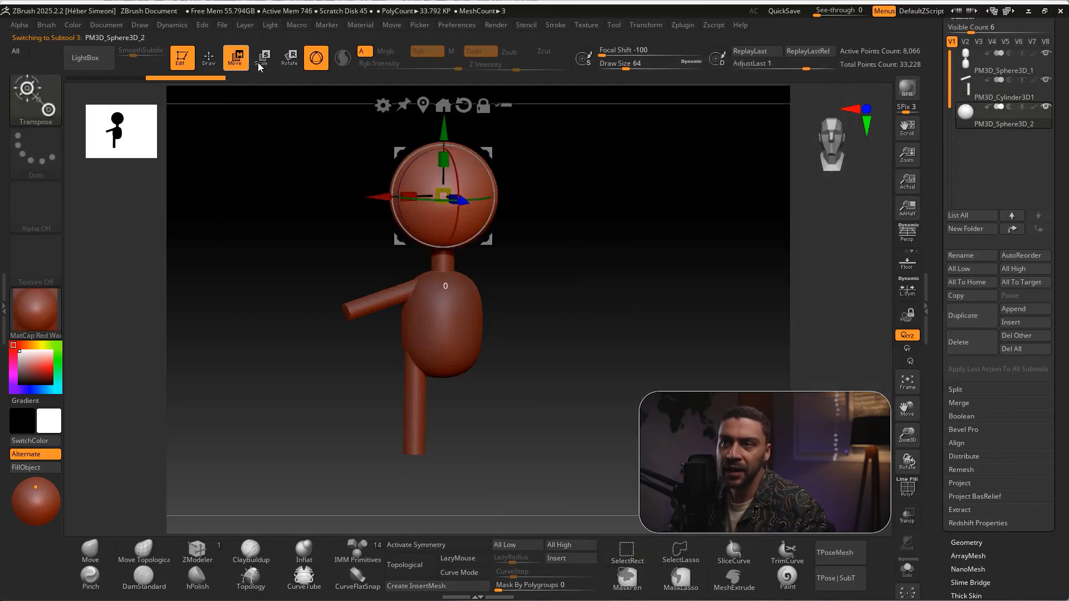
left_click_drag(540, 188, 546, 188, "shift")
left_click_drag(447, 136, 438, 415)
left_click_drag(563, 356, 607, 299, "alt")
left_click_drag(489, 376, 455, 421)
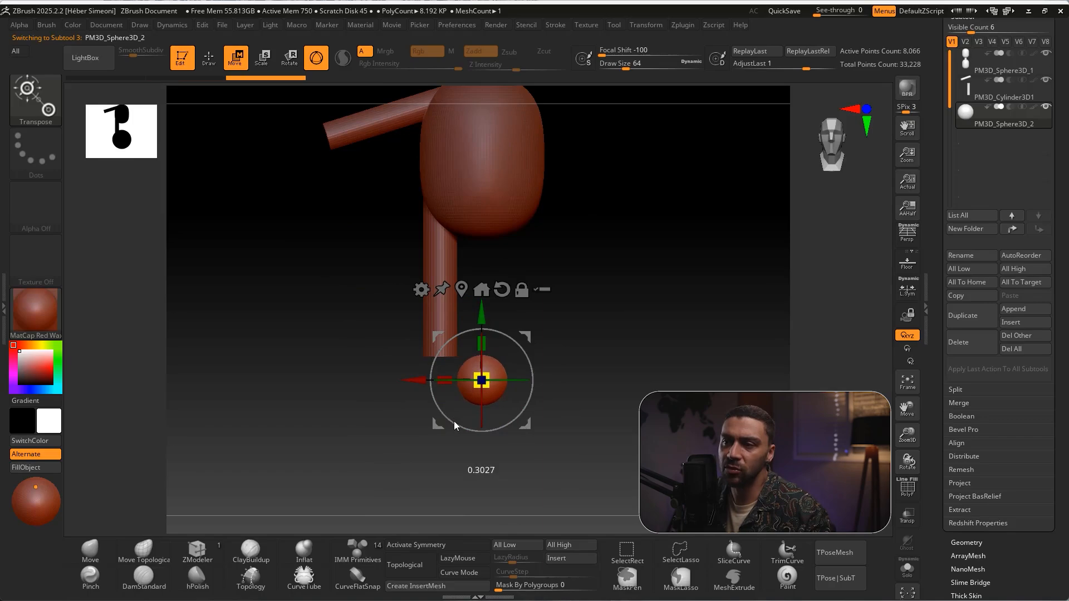
Move the foot sphere sideways by about 0.55 under the leg cylinder and raise it slightly onto the leg's lower end
left_click_drag(414, 381, 371, 385)
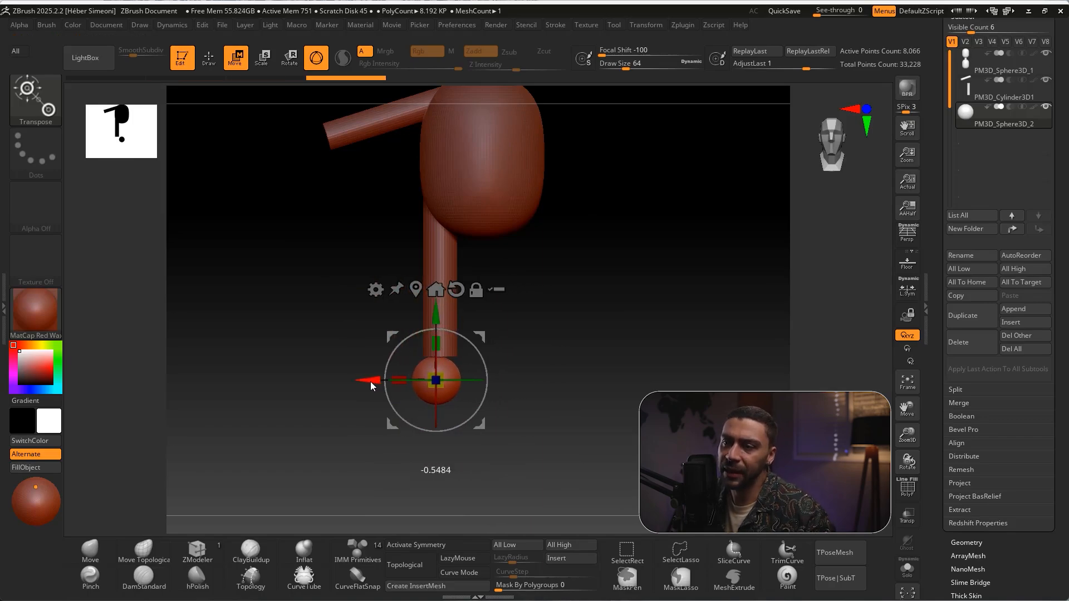
left_click_drag(440, 309, 442, 301)
left_click_drag(379, 371, 379, 372)
right_click_drag(466, 342, 390, 378, "ctrl")
mouse_move(390, 380)
left_mouse_down()
mouse_move(352, 378)
mouse_move(406, 373)
mouse_move(373, 380)
left_mouse_up()
left_click_drag(445, 374, 460, 359)
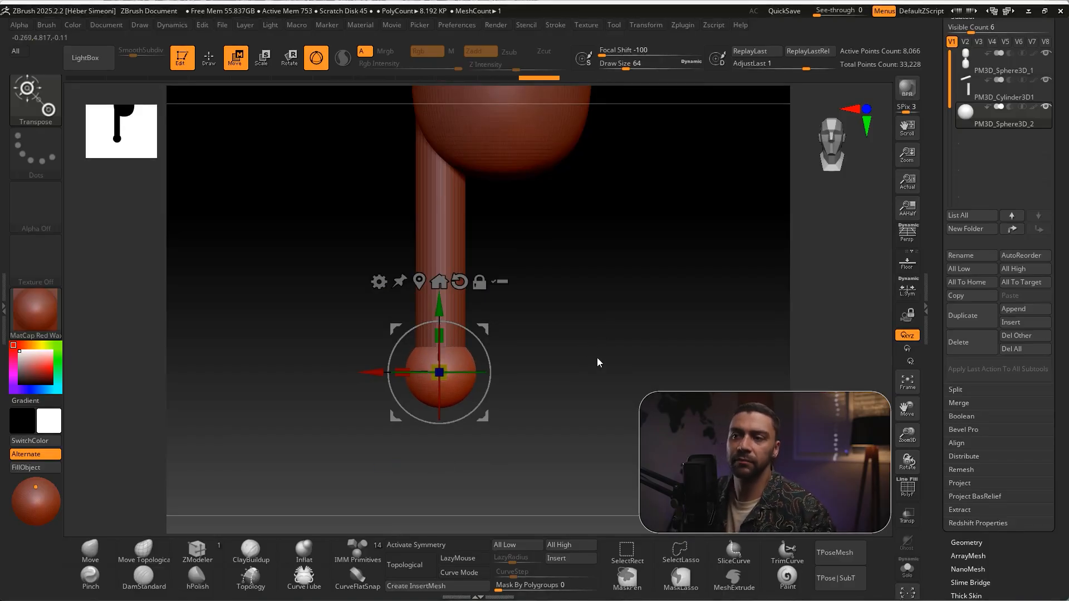
Stretch the foot sphere from front to back and shift it forward so it projects ahead of the leg
left_click_drag(587, 350, 512, 353)
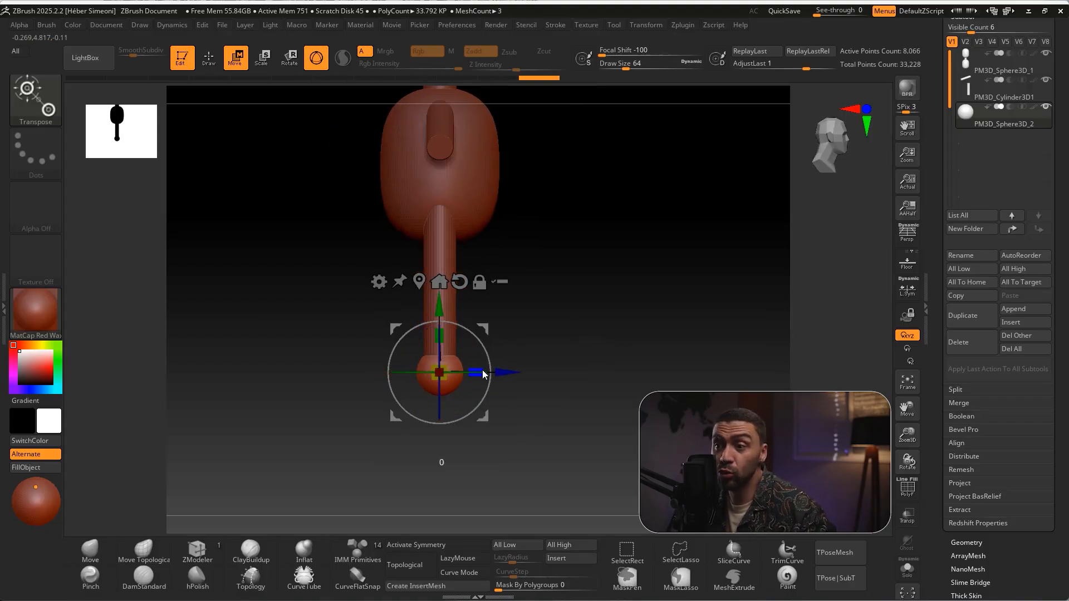
left_click_drag(509, 376, 533, 373)
left_click_drag(627, 340, 622, 325)
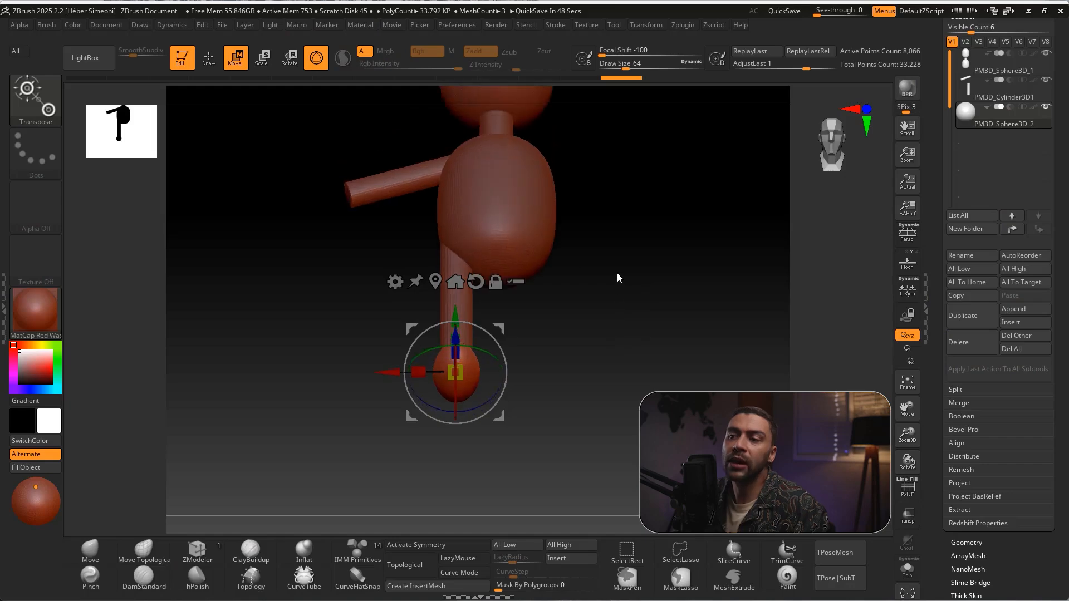
left_click_drag(617, 273, 616, 215)
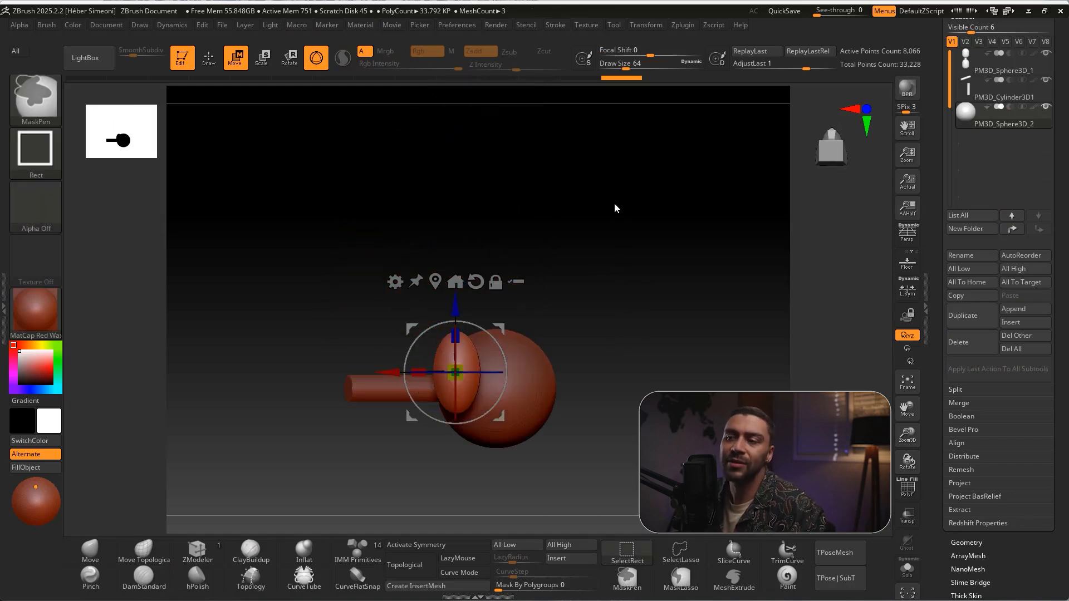
left_click_drag(492, 335, 480, 329)
left_click_drag(631, 303, 501, 390)
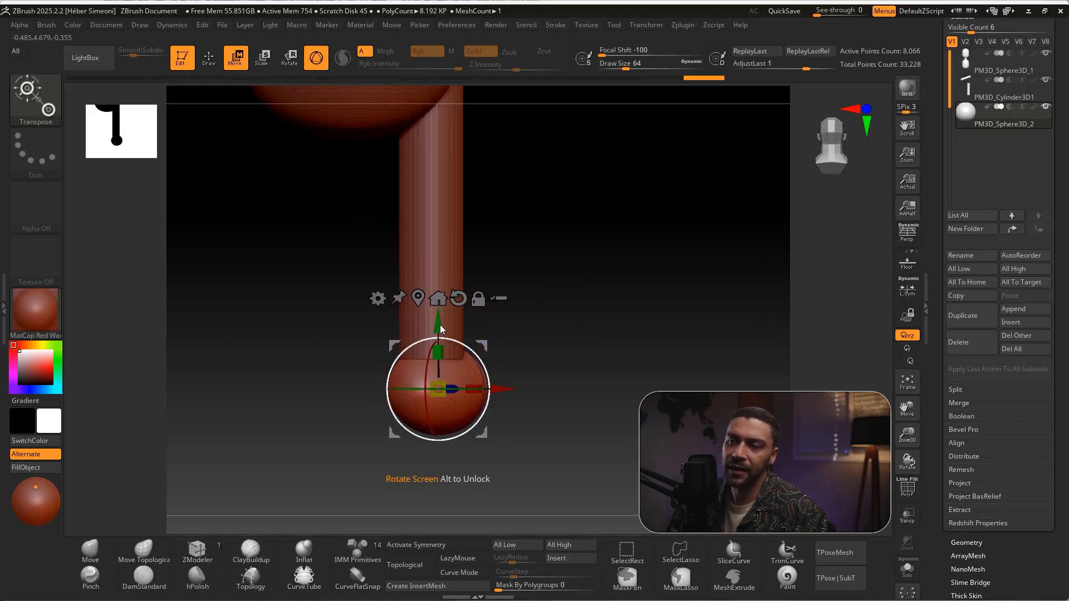
left_click_drag(451, 316, 611, 306)
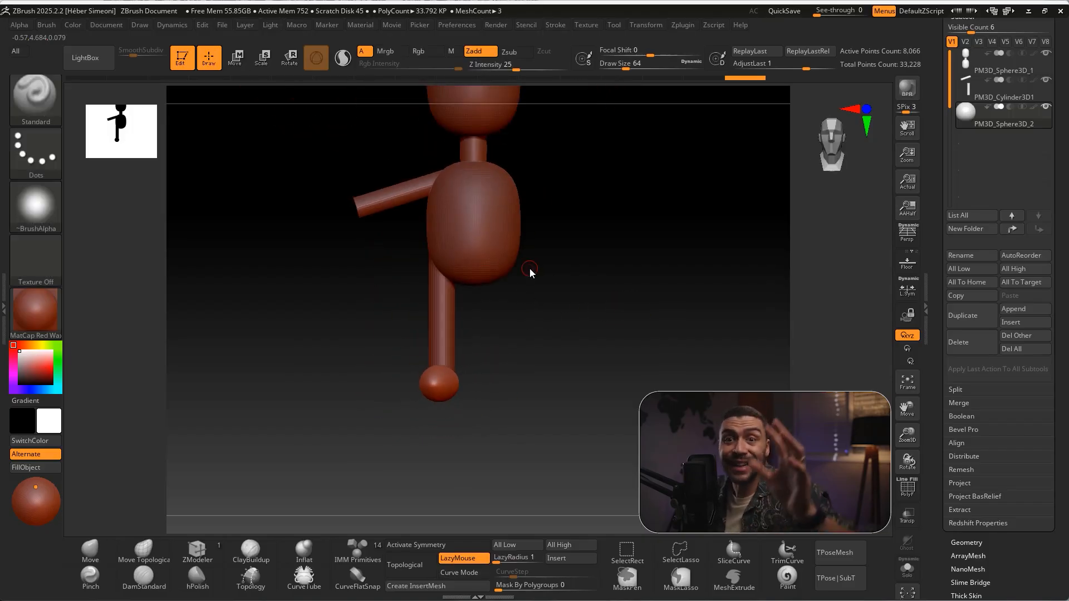
left_click_drag(618, 305, 625, 340, "alt")
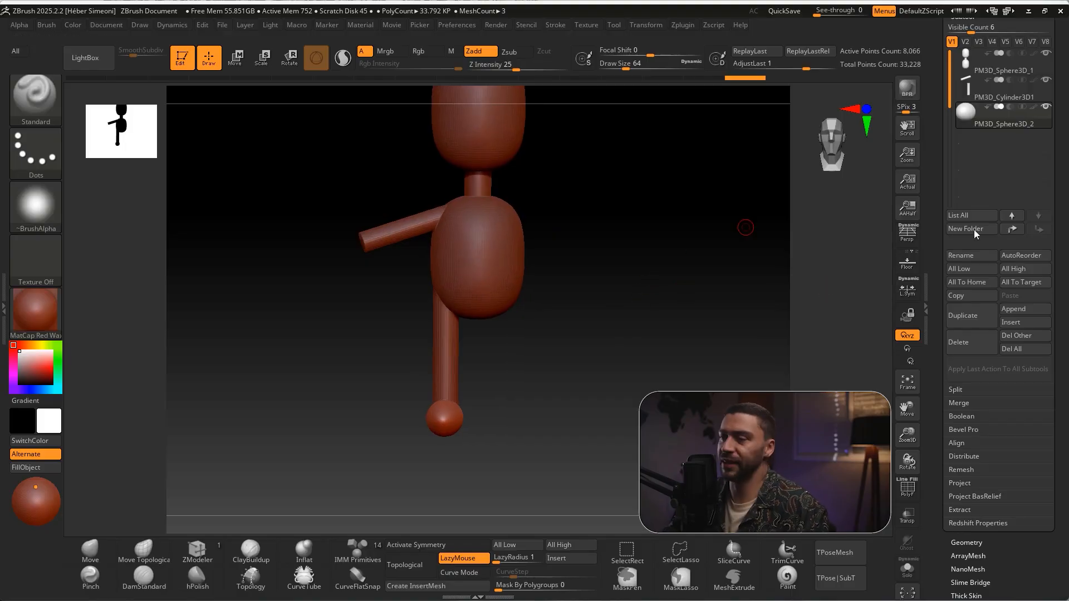
Insert another Sphere3D_1 as a new subtool after the foot sphere and activate the Move gizmo on it
left_click(1015, 323)
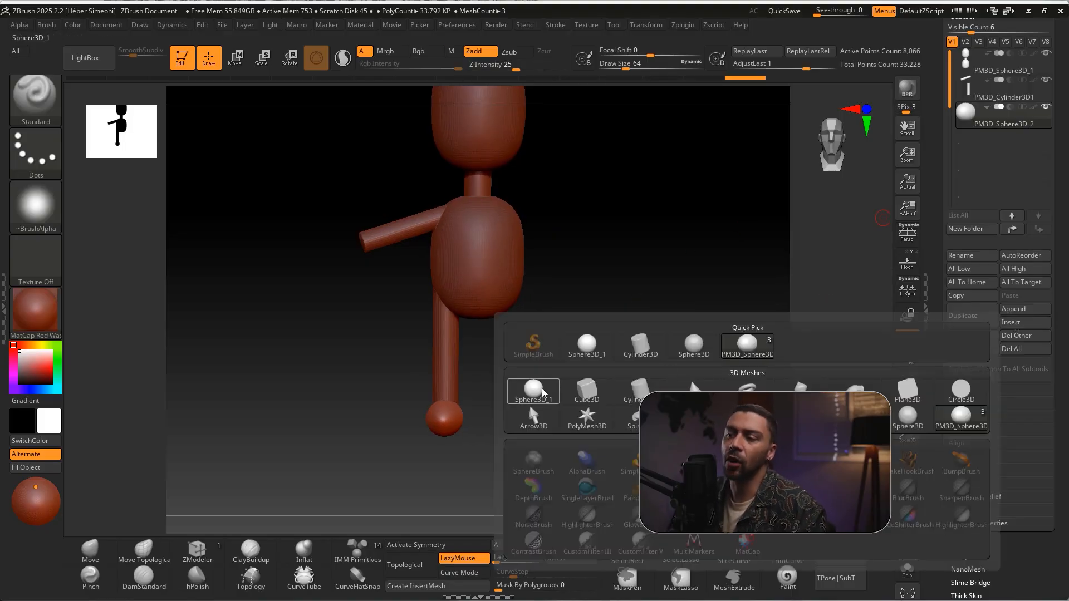
left_click(545, 391)
key("w")
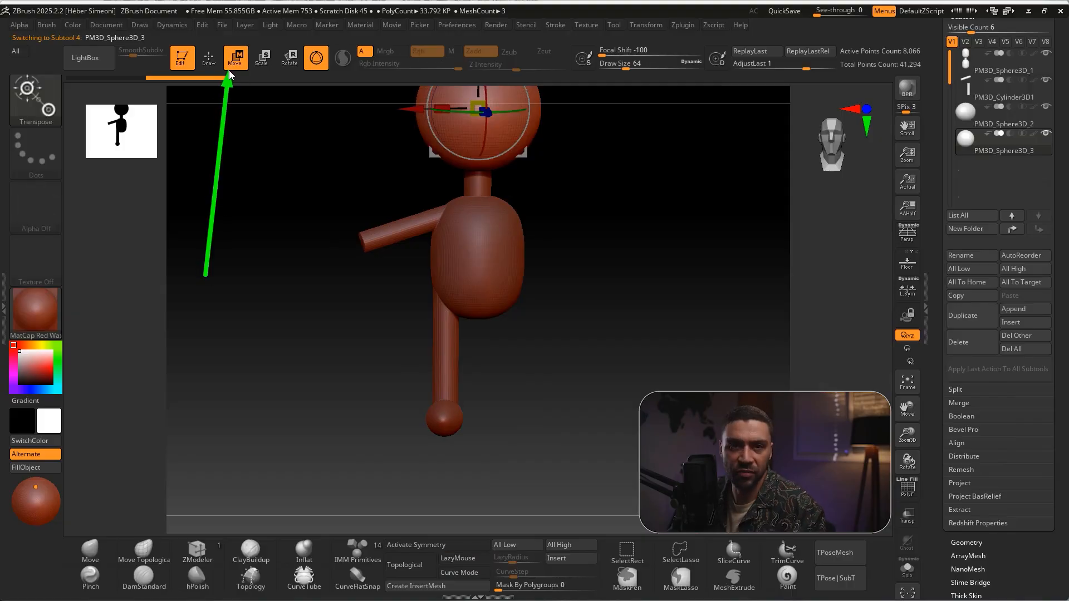
left_click_drag(626, 243, 640, 324, "alt")
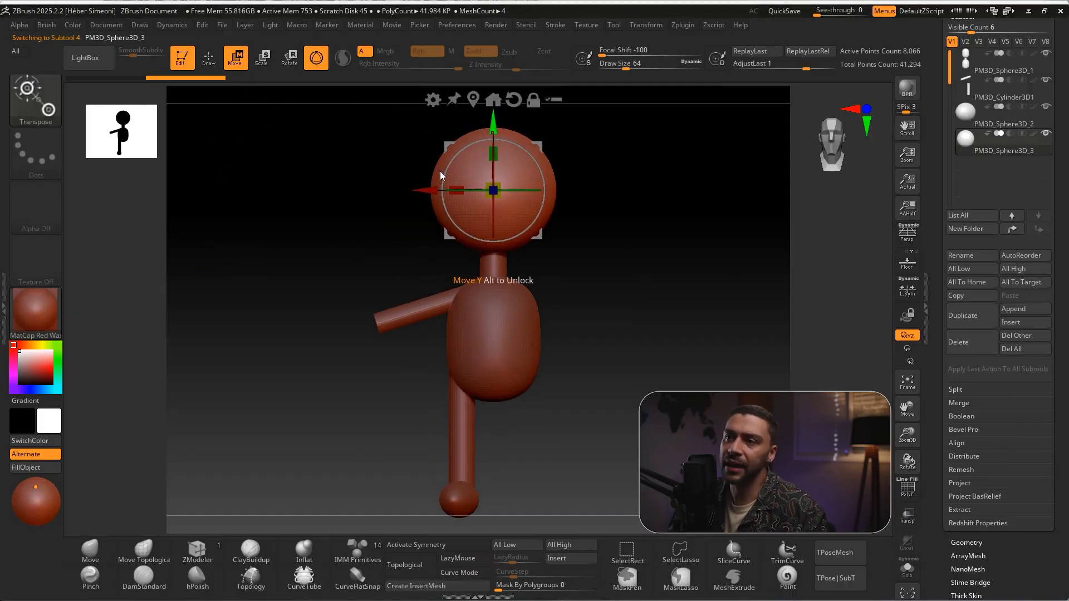
left_click_drag(424, 188, 338, 189)
left_click_drag(396, 118, 386, 261)
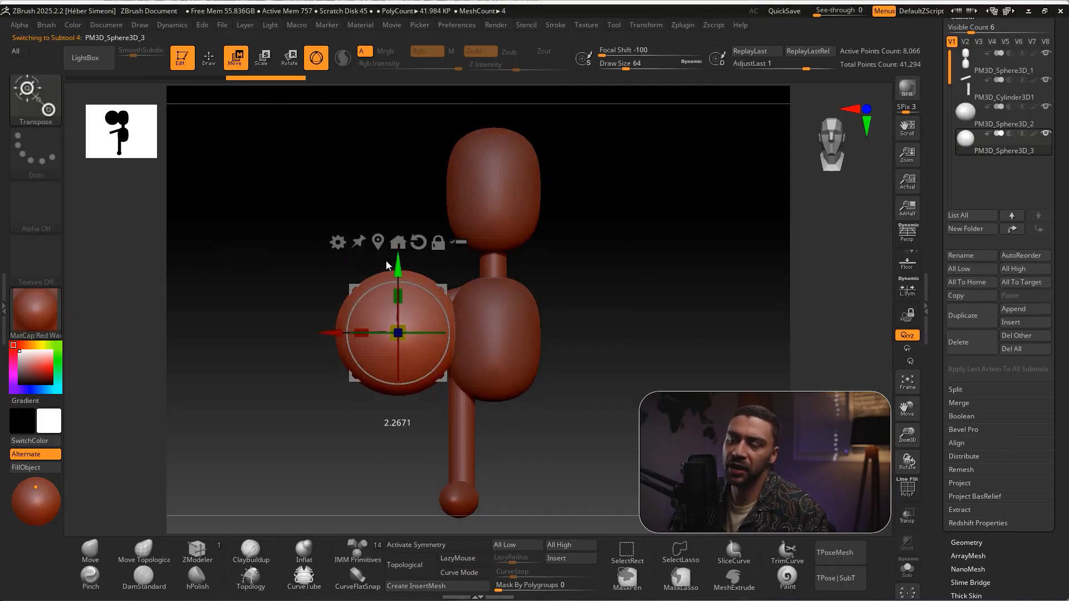
key("ctrl+z")
key("ctrl+z")
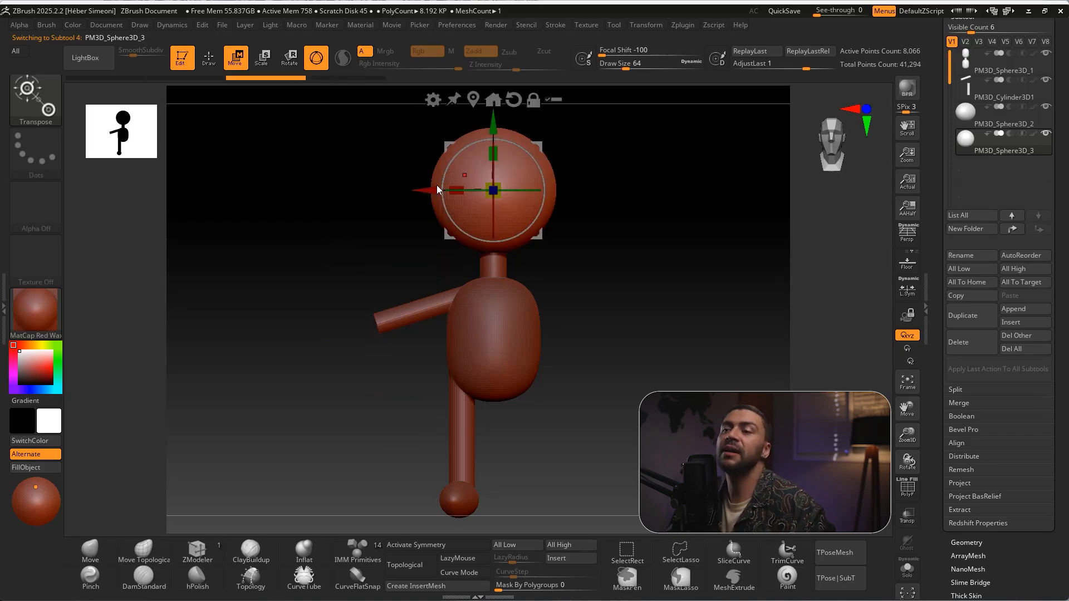
Move the new sphere outward and down to the arm's outer end and scale it uniformly down to hand size
left_click_drag(433, 190, 326, 198)
left_click_drag(391, 125, 390, 257)
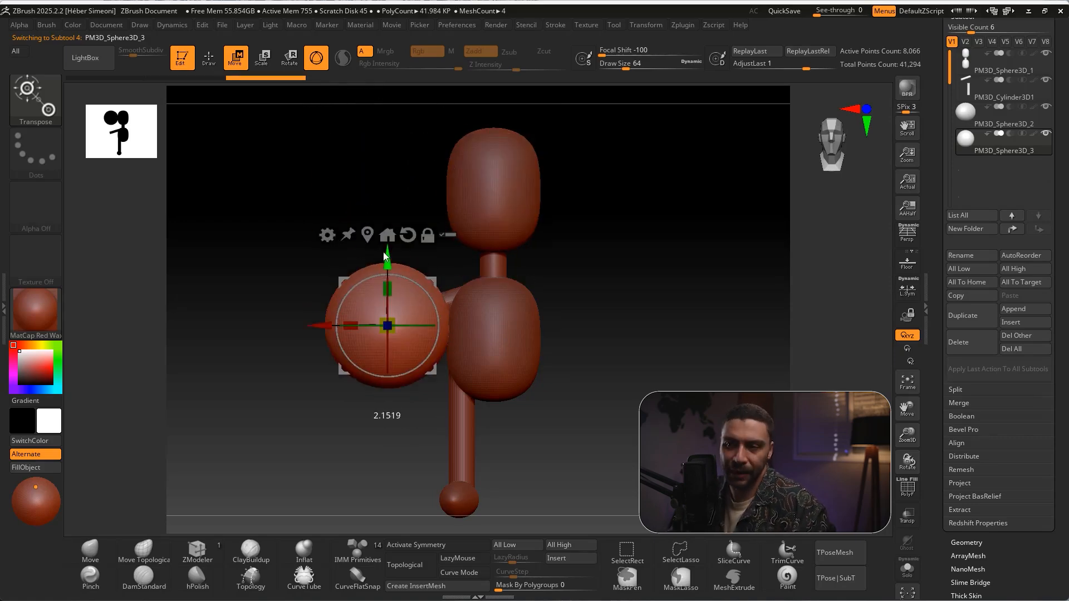
left_click_drag(384, 332, 364, 355)
right_click_drag(346, 403, 409, 406, "ctrl")
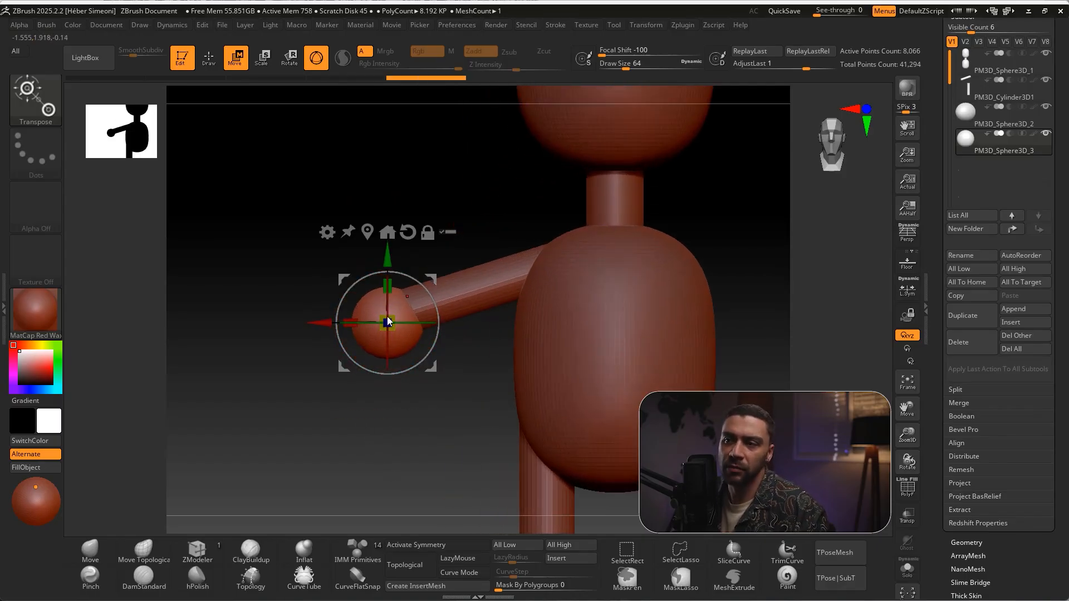
left_click_drag(394, 323, 391, 319)
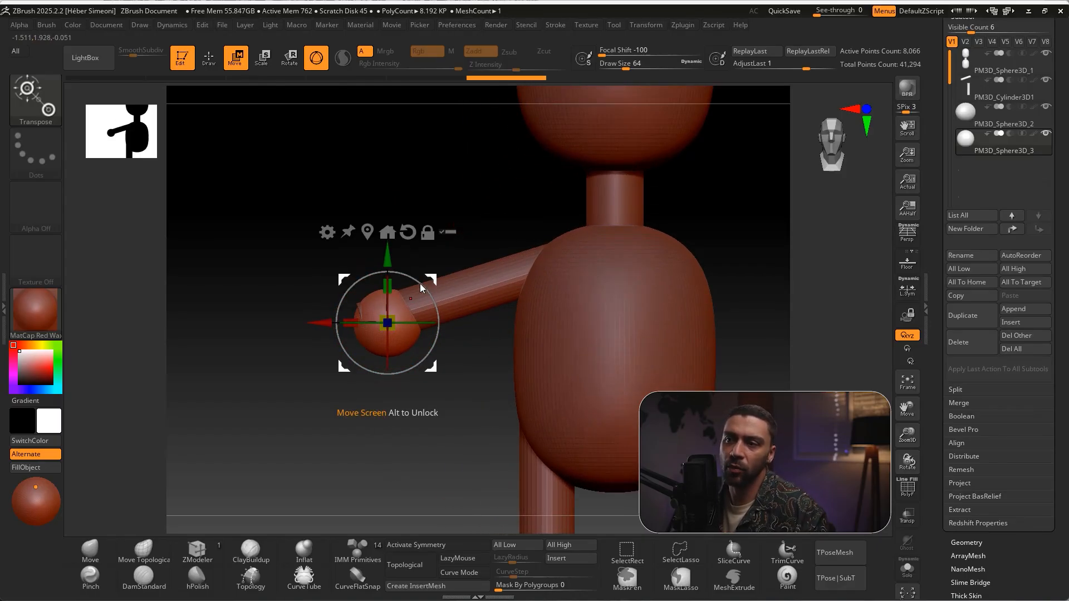
left_click_drag(327, 329, 304, 329)
left_click_drag(363, 263, 363, 268)
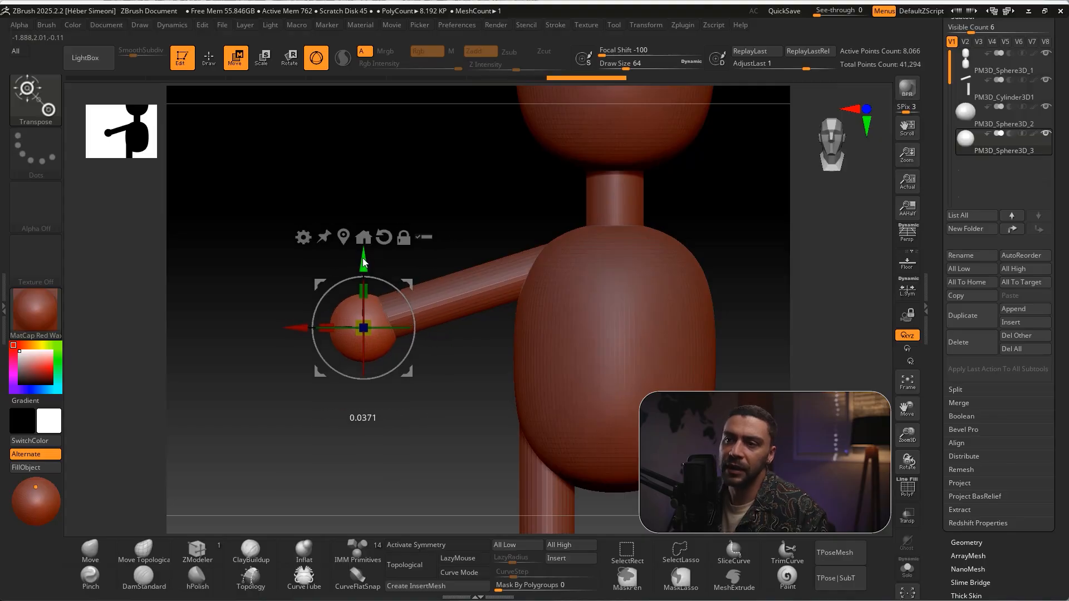
Fine-tune the hand sphere's position so it caps the arm's outer end from front and side
key("ctrl")
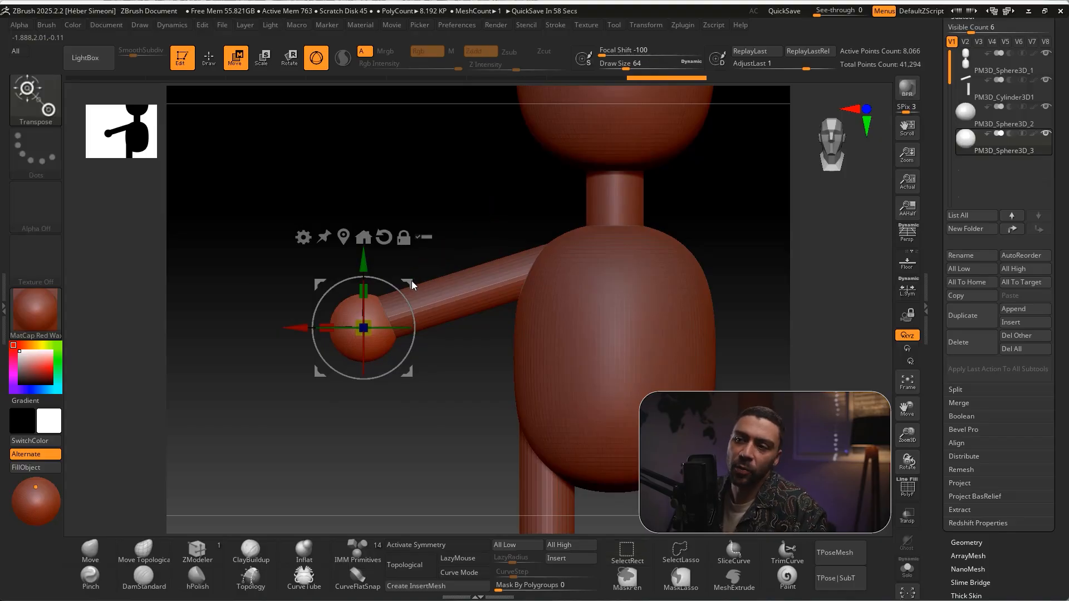
left_click_drag(410, 283, 442, 346)
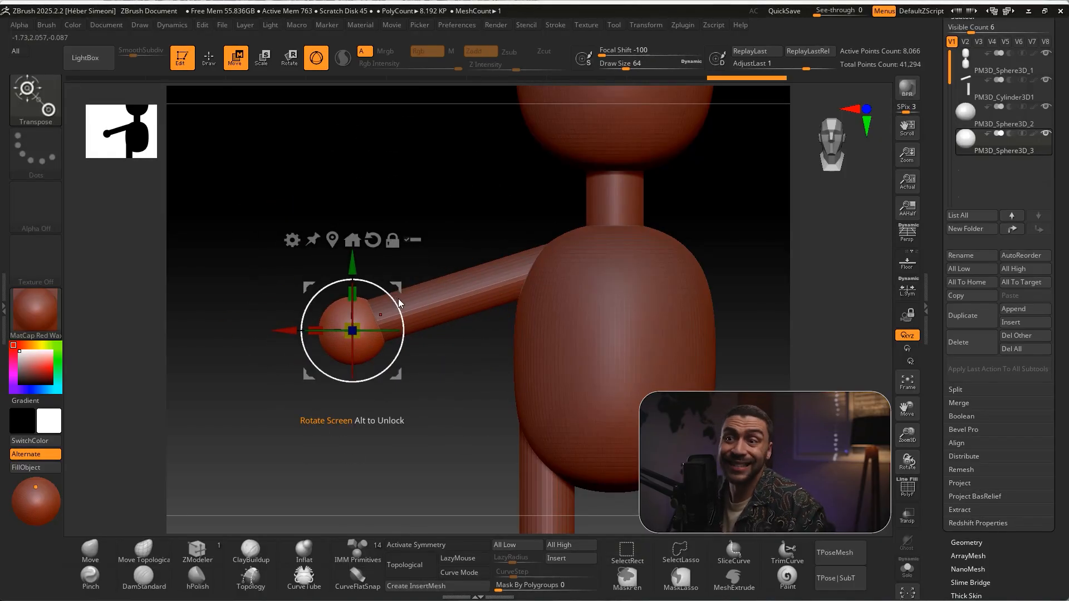
left_click_drag(389, 291, 365, 301)
left_click_drag(448, 356, 466, 379)
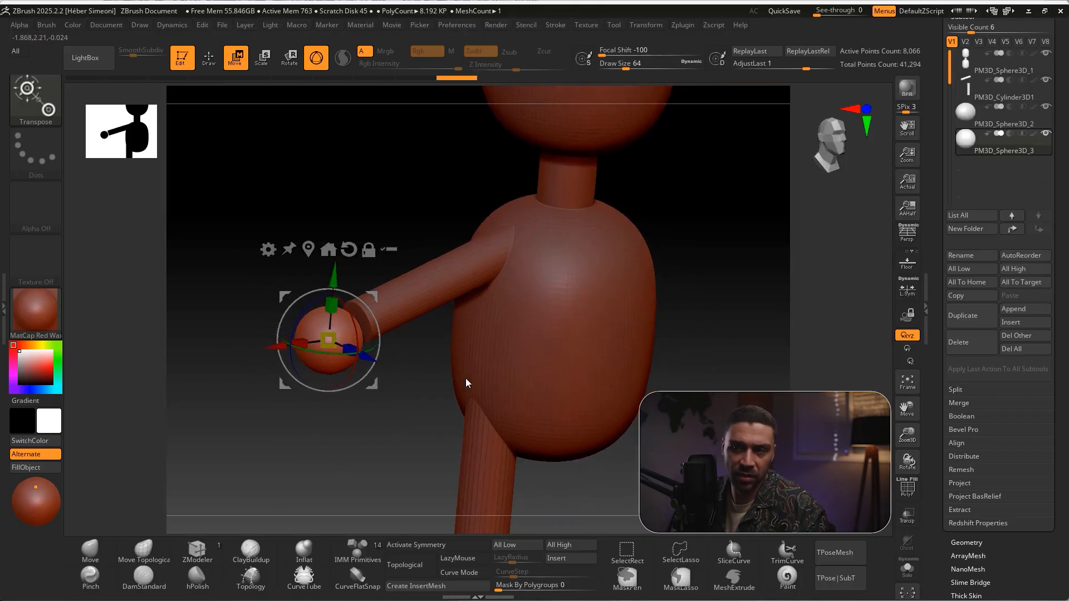
left_click_drag(446, 203, 422, 244, "shift")
left_click_drag(375, 298, 393, 289)
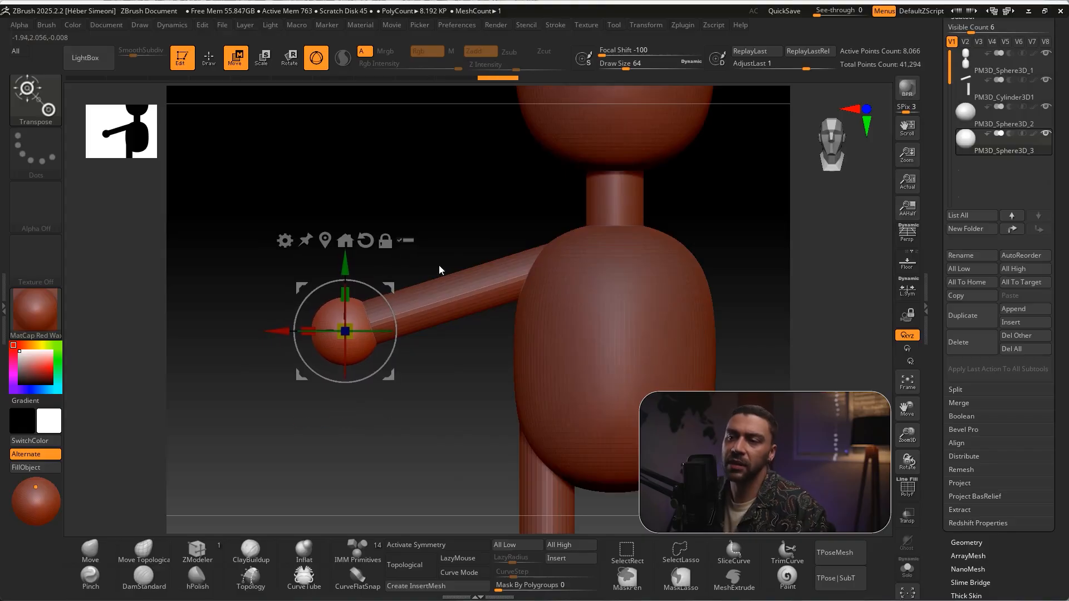
Stretch the hand sphere to about 1.32 along the X axis and tilt it to follow the arm's slope
left_click_drag(455, 270, 467, 236, "alt")
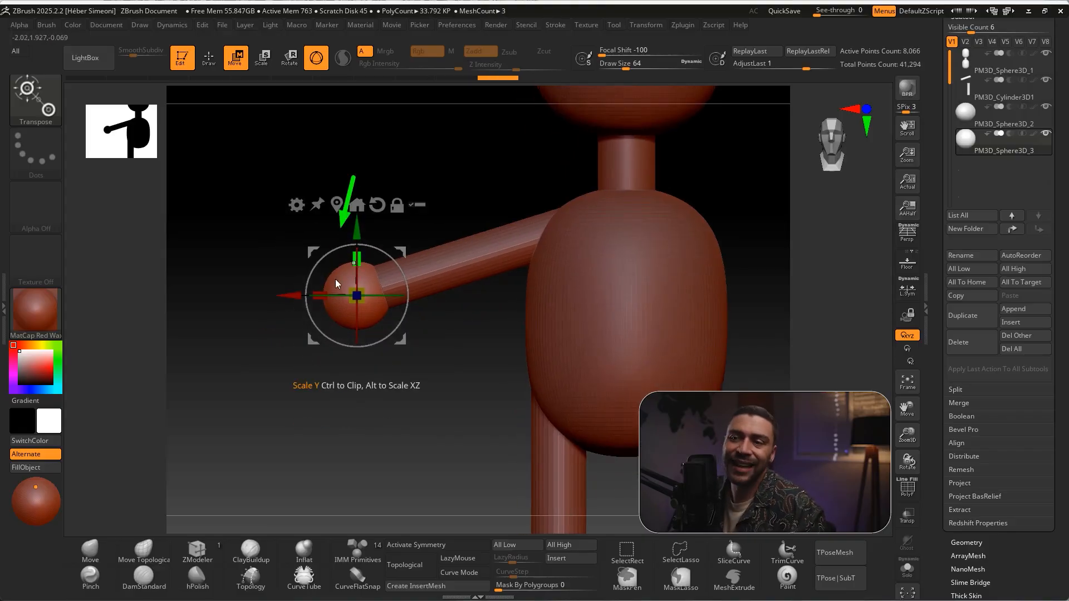
left_click_drag(318, 295, 305, 295)
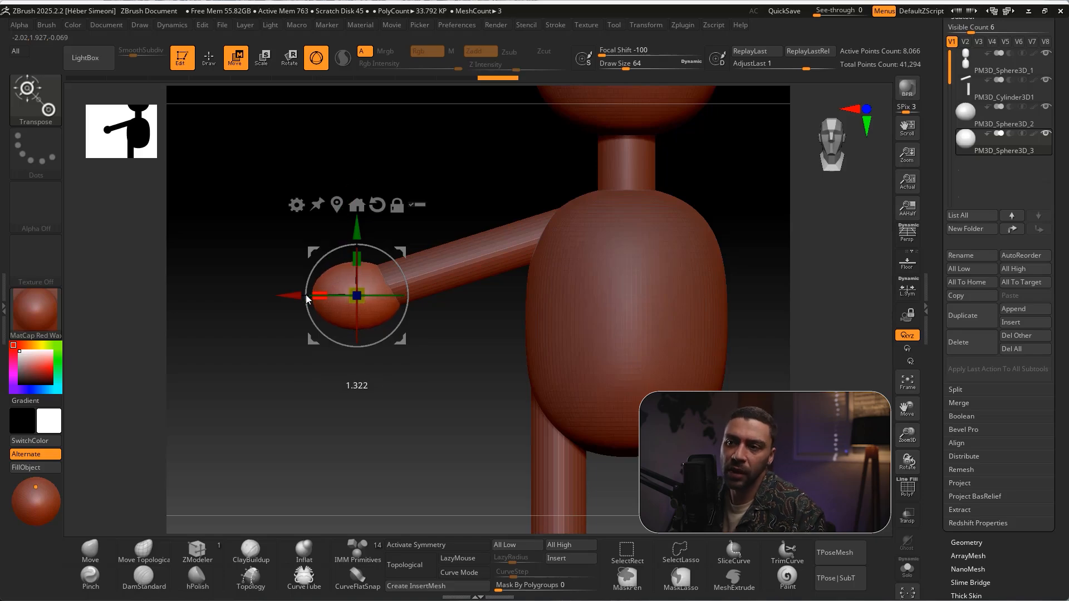
left_click_drag(401, 270, 355, 424)
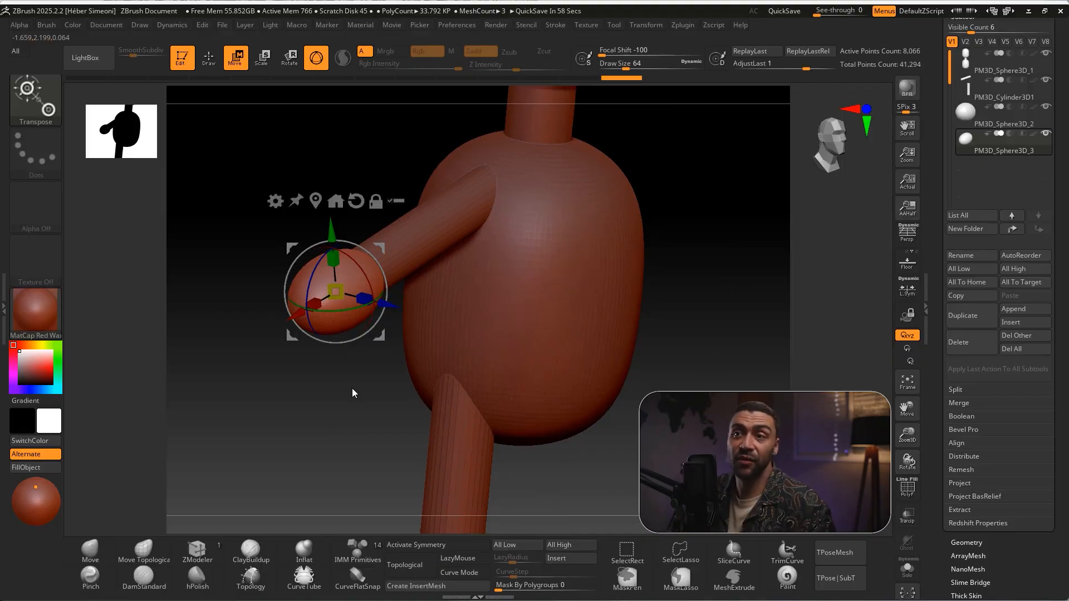
Duplicate the hand ellipsoid within its subtool, offset about 0.18 forward along Z, and scale the copy down as a thumb
key("ctrl+shift")
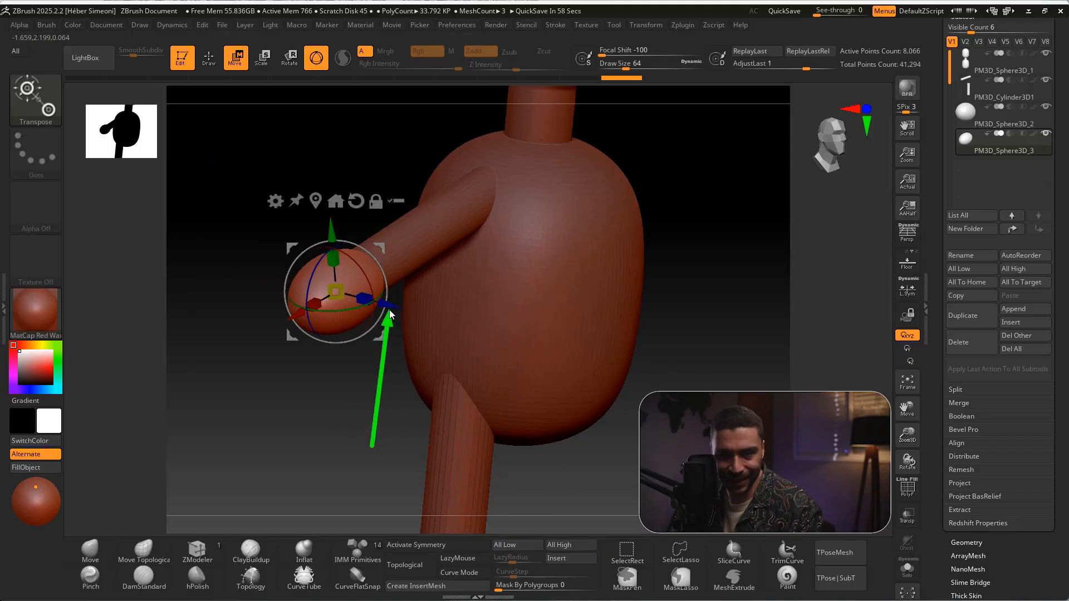
mouse_move(388, 305)
left_mouse_down()
mouse_move(430, 314)
mouse_move(404, 307)
mouse_move(412, 307)
left_mouse_up()
key("ctrl+z")
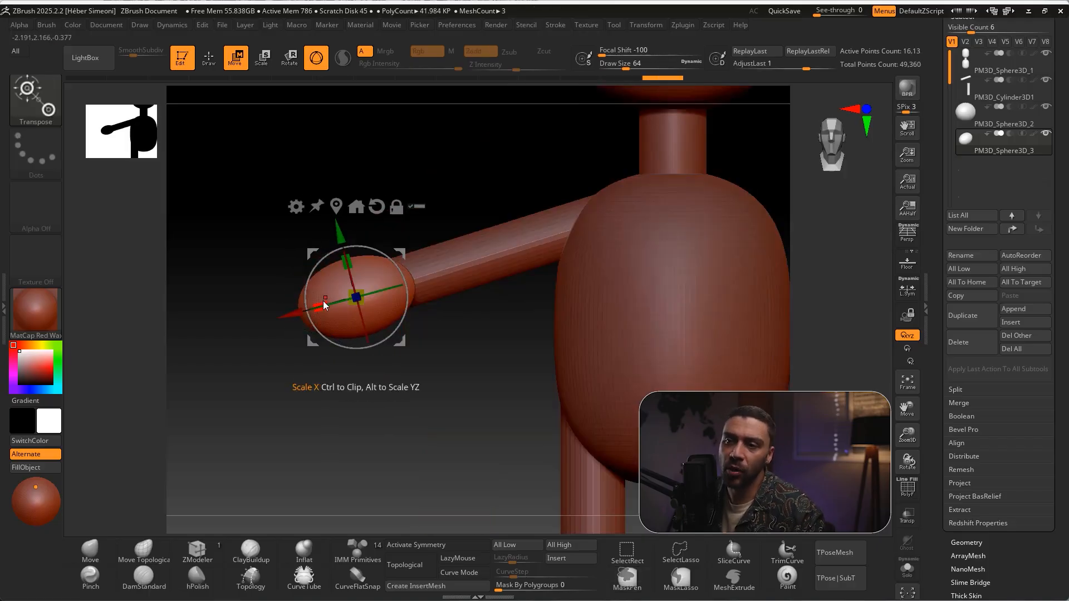
left_click_drag(325, 306, 356, 275)
left_click_drag(443, 363, 564, 348)
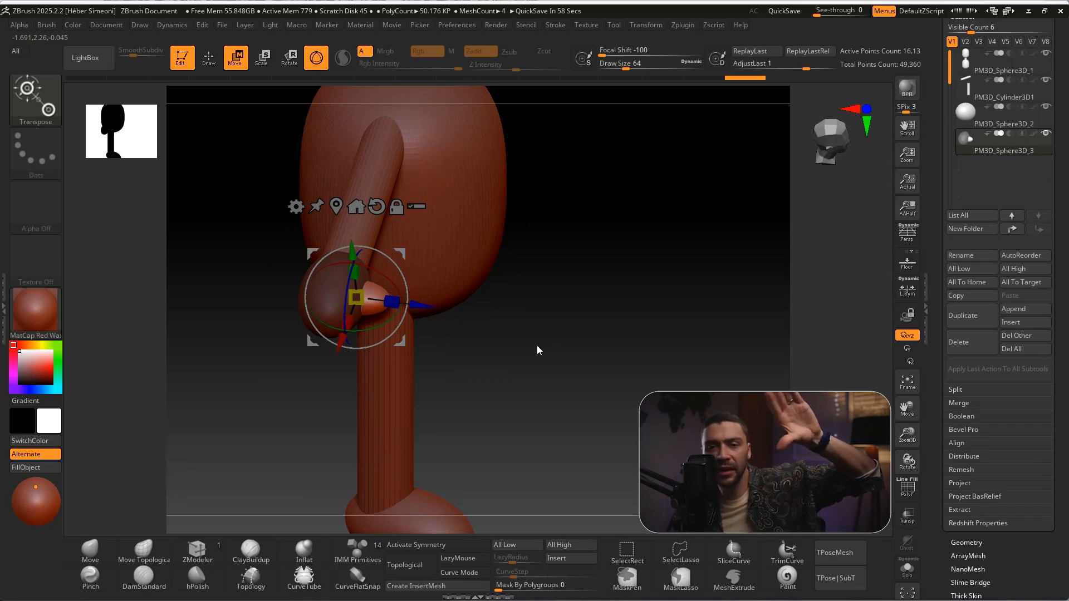
Move the thumb copy further forward along Z so it sticks out of the hand
right_click_drag(539, 330, 426, 315, "ctrl")
left_click_drag(421, 306, 436, 309)
mouse_move(613, 345)
right_mouse_down()
mouse_move(447, 356)
mouse_move(482, 383)
mouse_move(668, 362)
mouse_move(617, 377)
mouse_move(602, 332)
mouse_move(483, 342)
mouse_move(527, 315)
mouse_move(527, 302)
mouse_move(447, 255)
right_mouse_up()
key("q")
key("e")
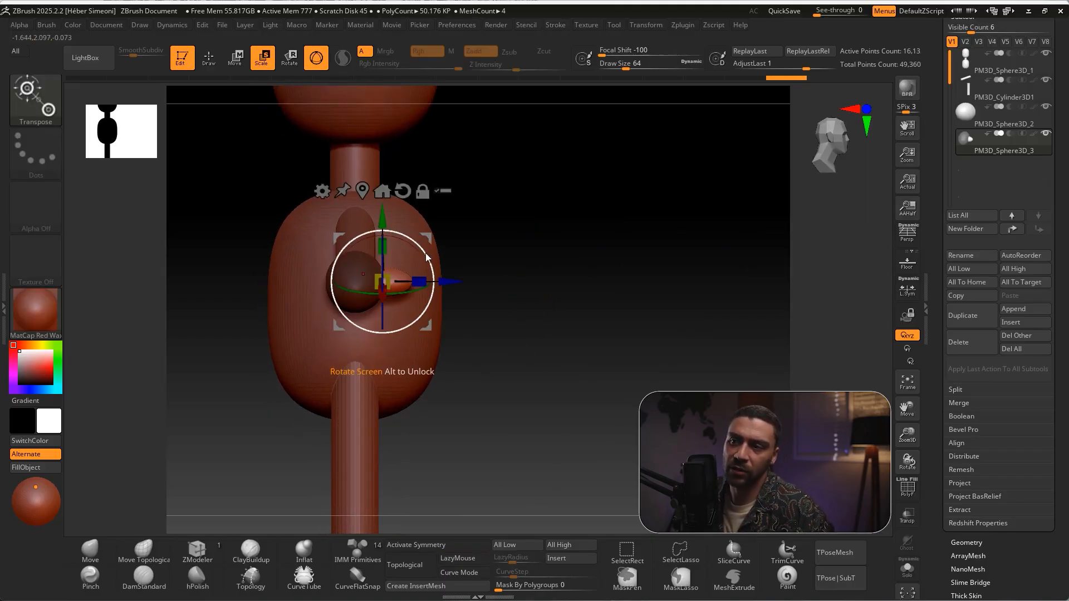
mouse_move(422, 246)
left_mouse_down()
mouse_move(429, 259)
mouse_move(428, 236)
mouse_move(347, 245)
mouse_move(389, 205)
left_mouse_up()
mouse_move(585, 220)
left_mouse_down()
mouse_move(510, 227)
mouse_move(465, 267)
left_mouse_up()
key("q")
left_click_drag(399, 342, 511, 315)
key("ctrl+z")
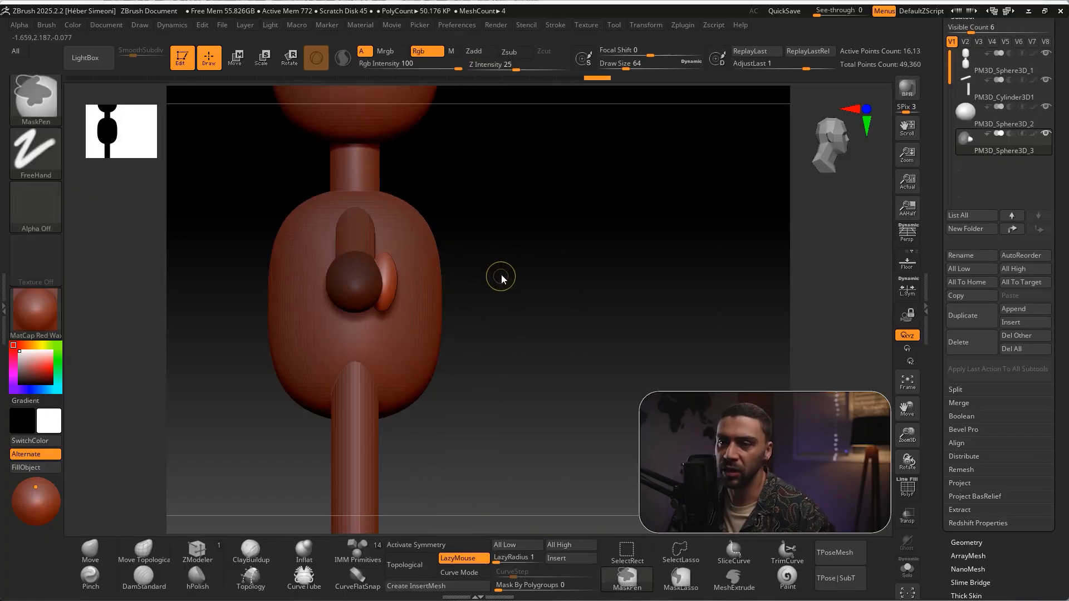
key("ctrl+z")
Rotate the thumb slightly, by about -1.9 degrees, in the side view
mouse_move(540, 282)
left_mouse_down()
mouse_move(513, 297)
mouse_move(538, 294)
left_mouse_up()
key("w")
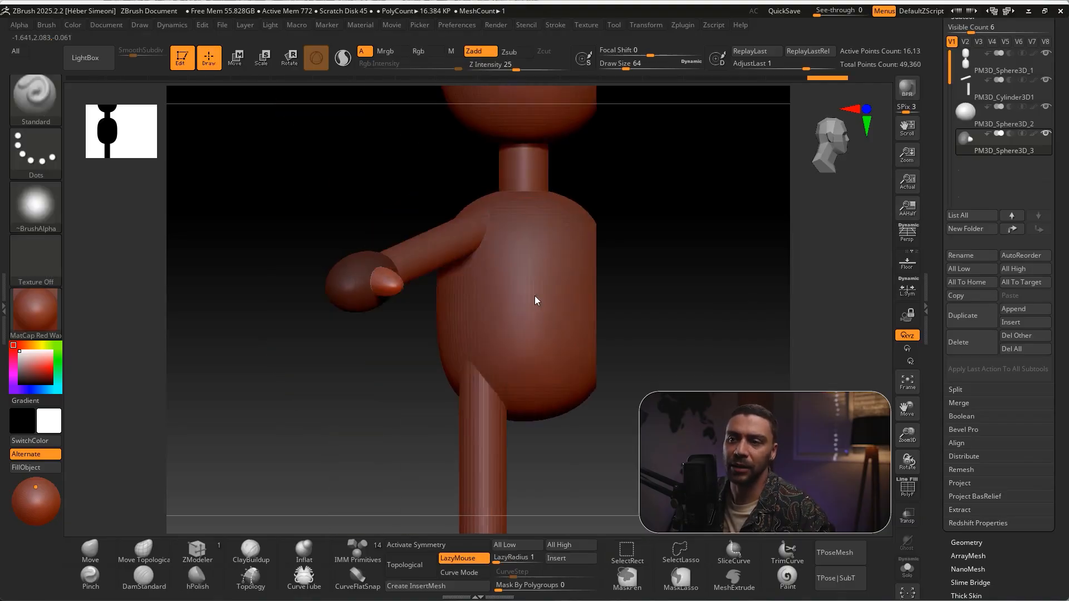
left_click_drag(534, 297, 490, 328, "shift")
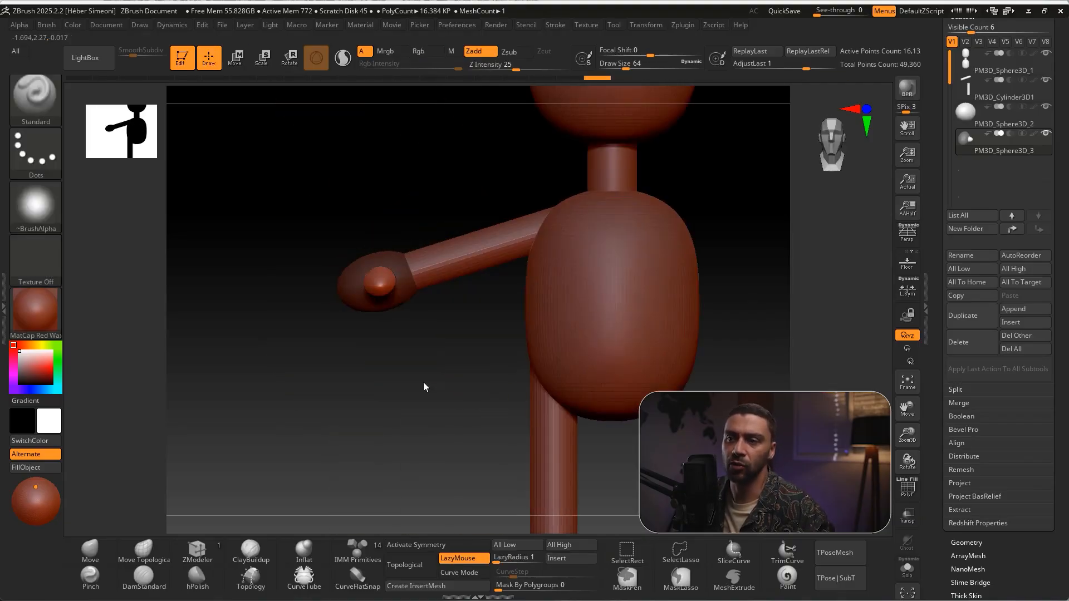
Leave the gizmo for Draw mode and clear the mask from the hand subtool
left_click_drag(434, 387, 446, 340, "alt")
left_click_drag(581, 339, 585, 321)
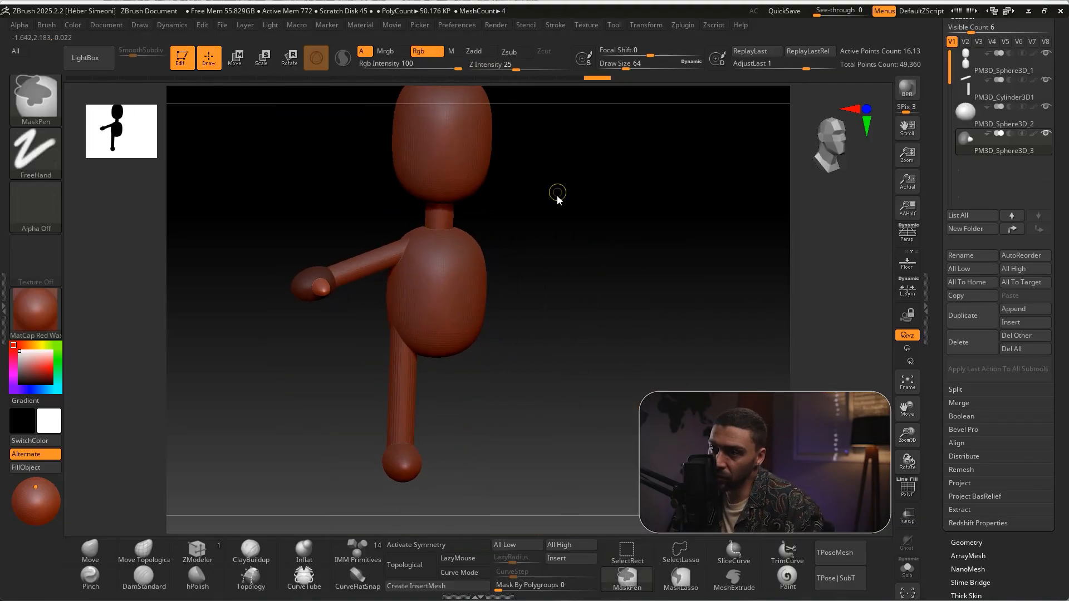
left_click_drag(615, 277, 675, 347, "ctrl")
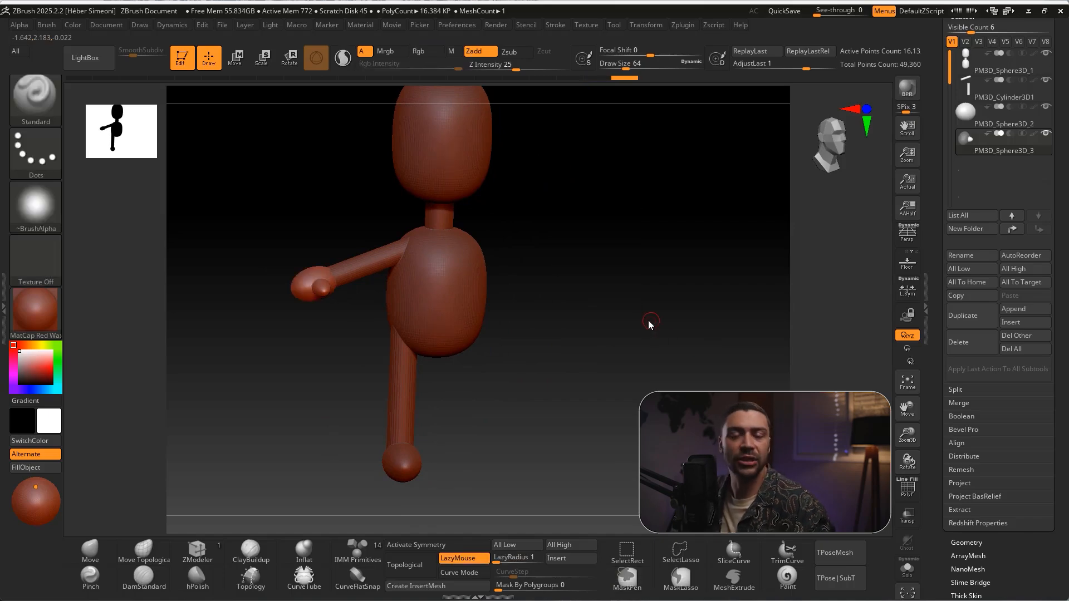
left_click_drag(638, 316, 650, 295)
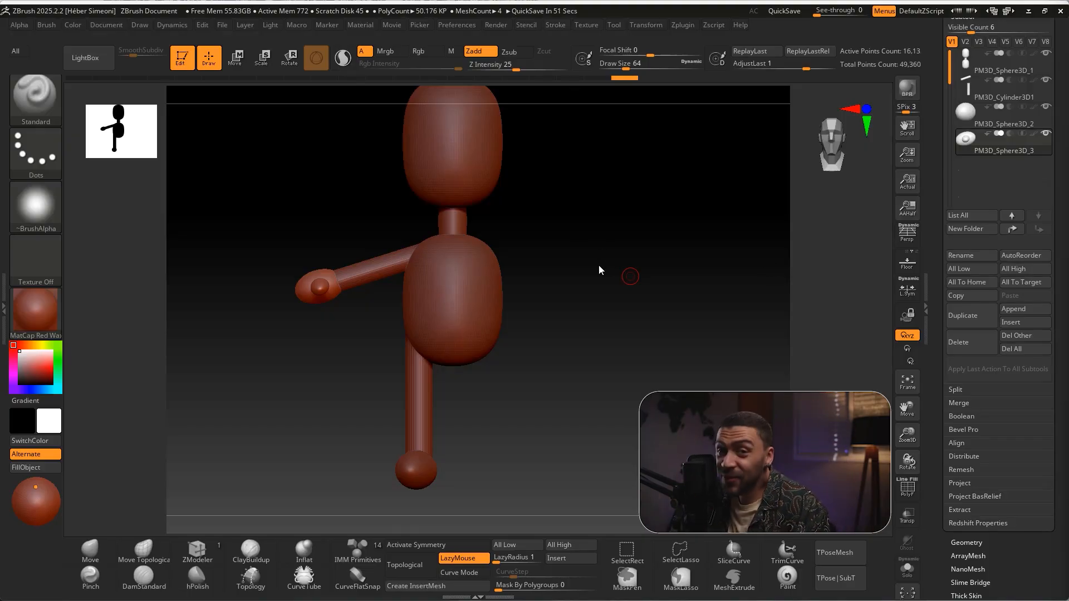
left_click_drag(1054, 185, 1054, 200)
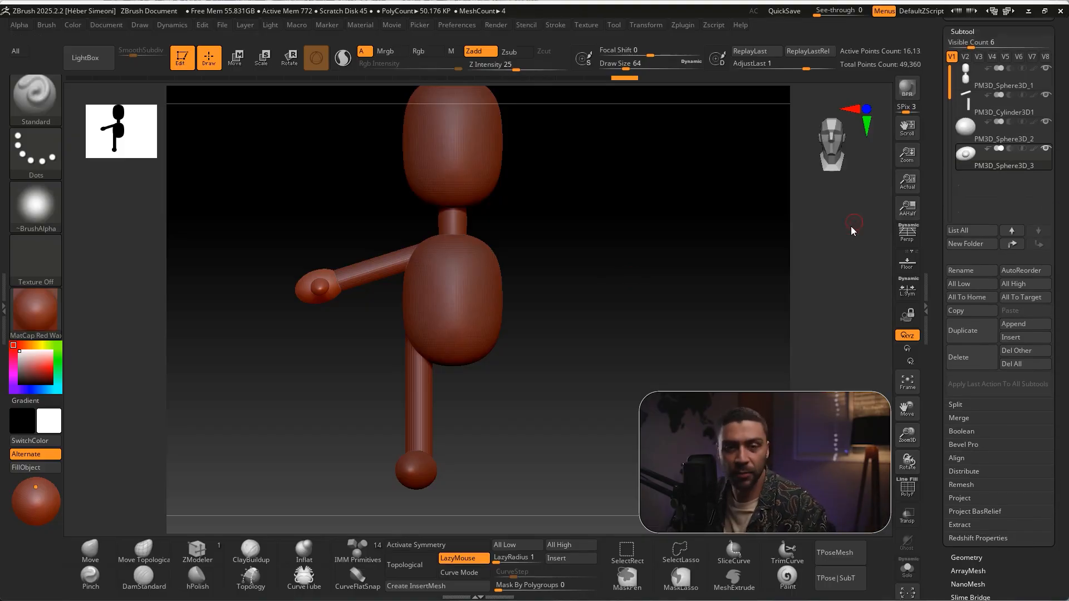
Apply Mirror And Weld to the cylinder subtool to copy its arm and leg to the other side of the body
key("ctrl+shift")
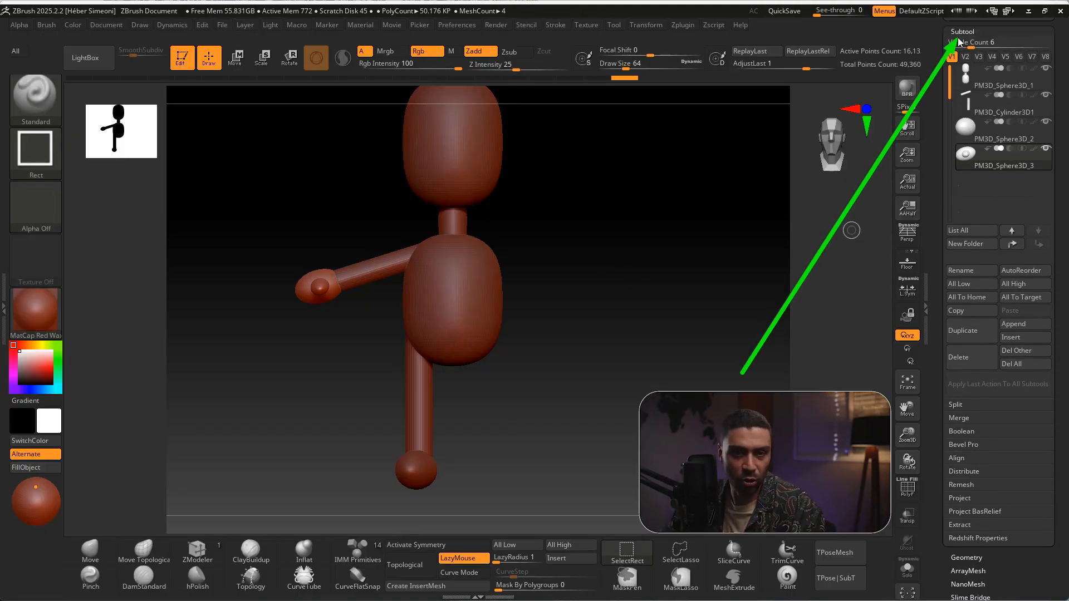
left_click(970, 102)
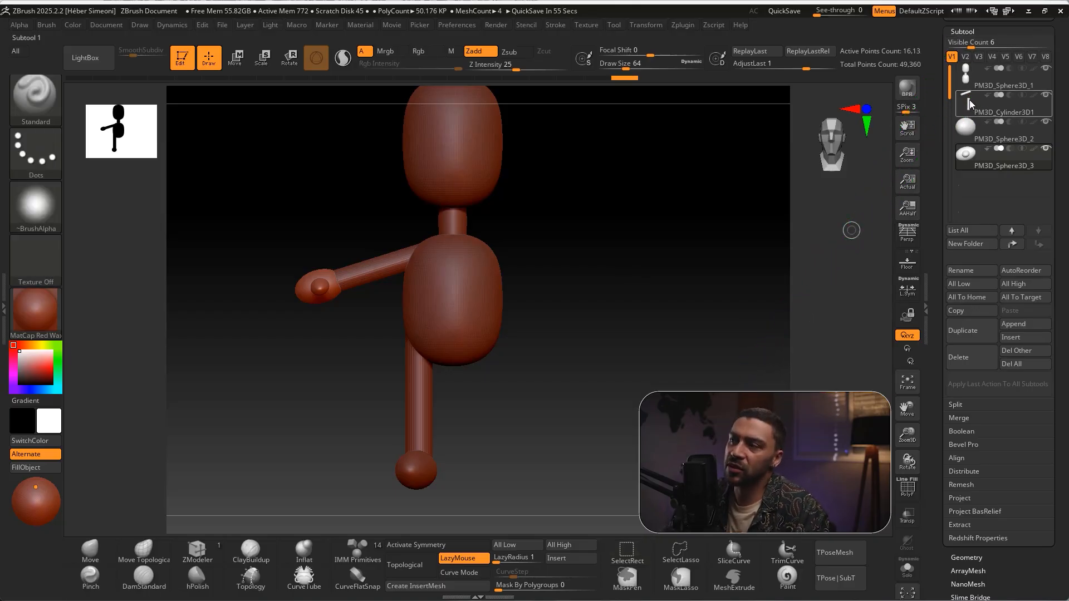
left_click(972, 128)
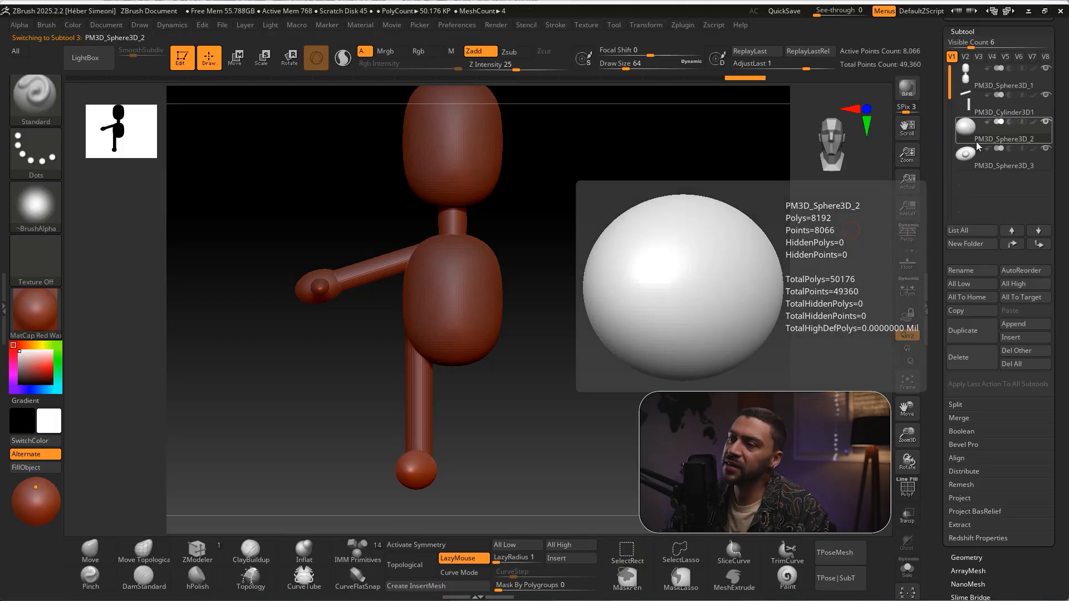
left_click(970, 151)
left_click(973, 103)
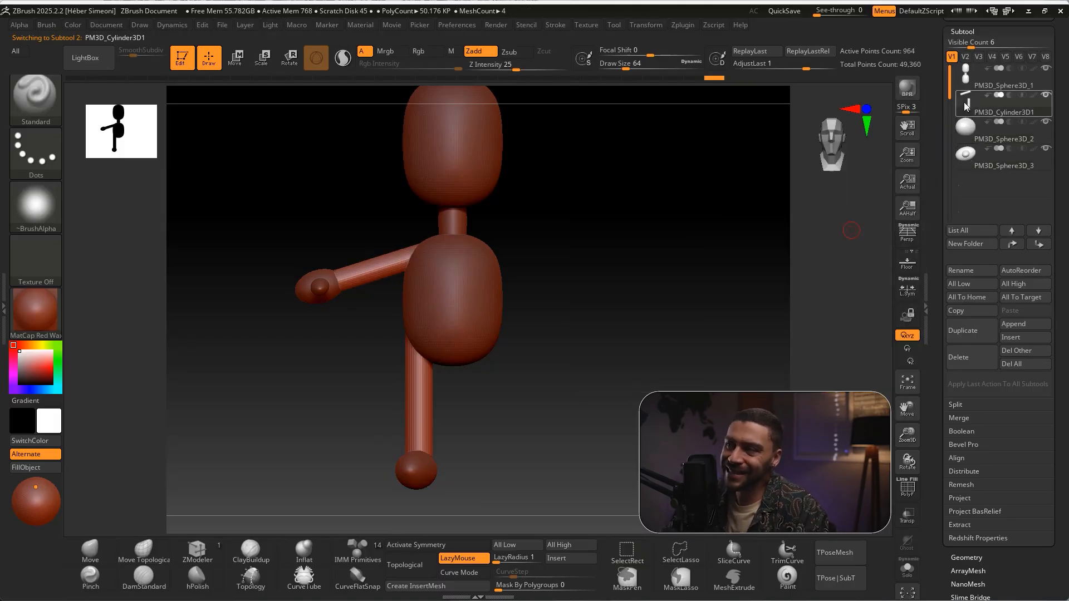
left_click_drag(1061, 218, 1053, 136)
scroll(1026, 175, "down", 3)
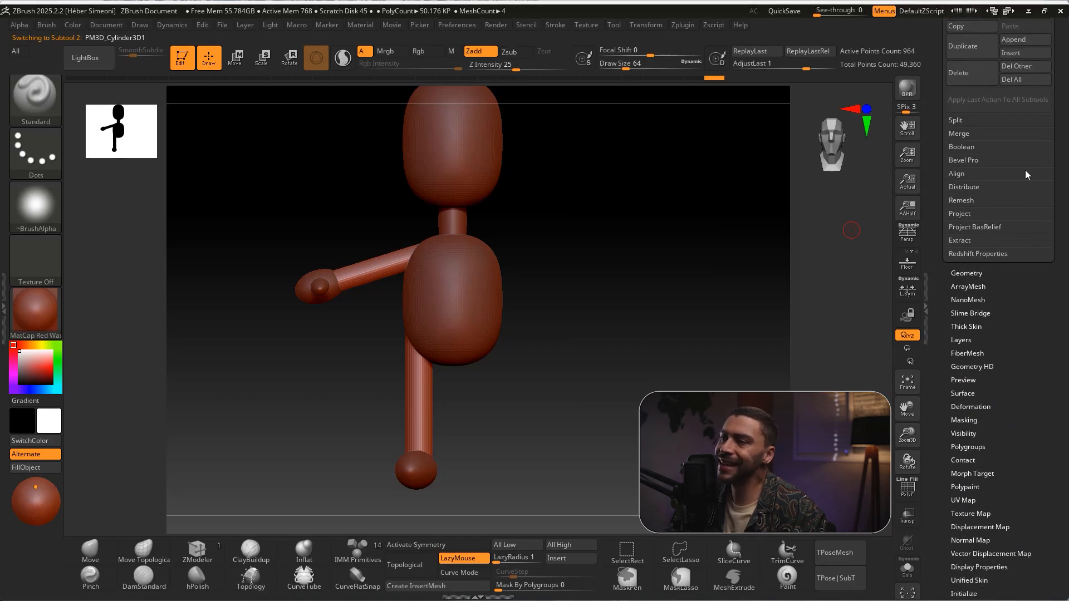
left_click(979, 274)
scroll(1045, 261, "down", 1)
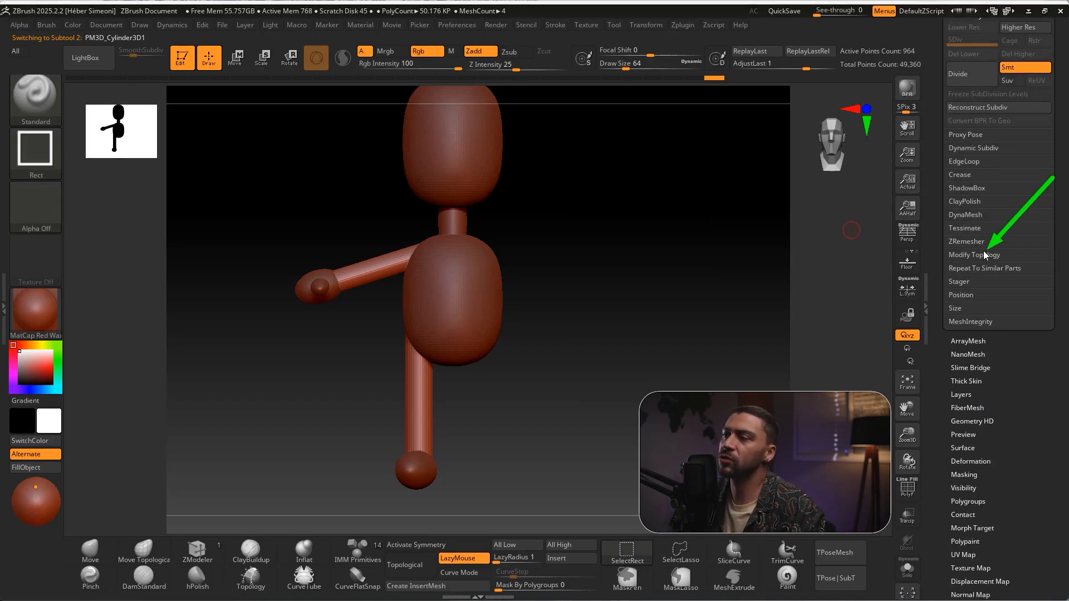
left_click(971, 254)
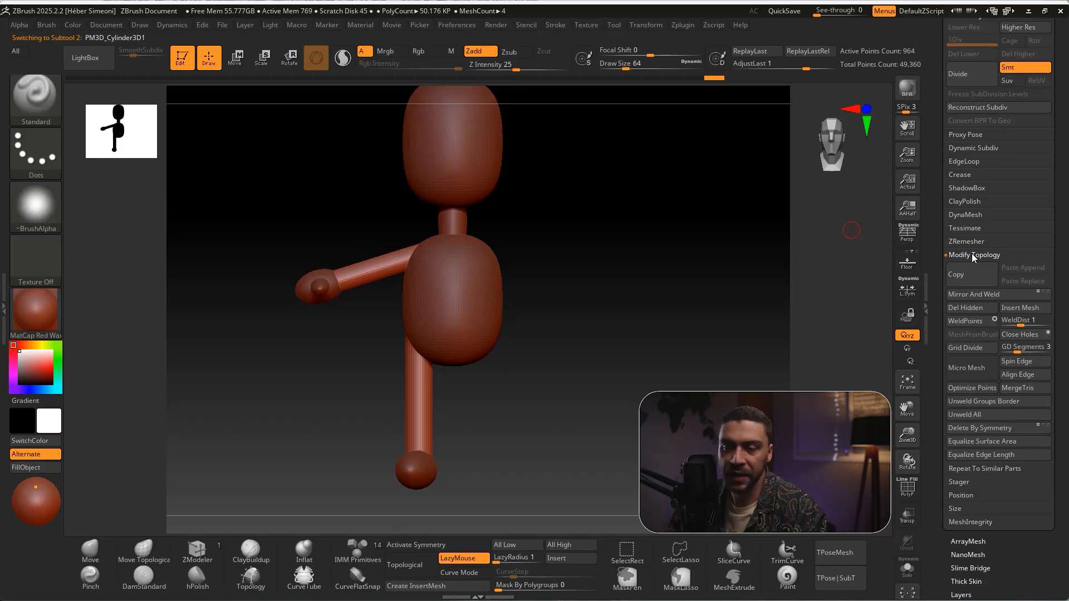
left_click(973, 297)
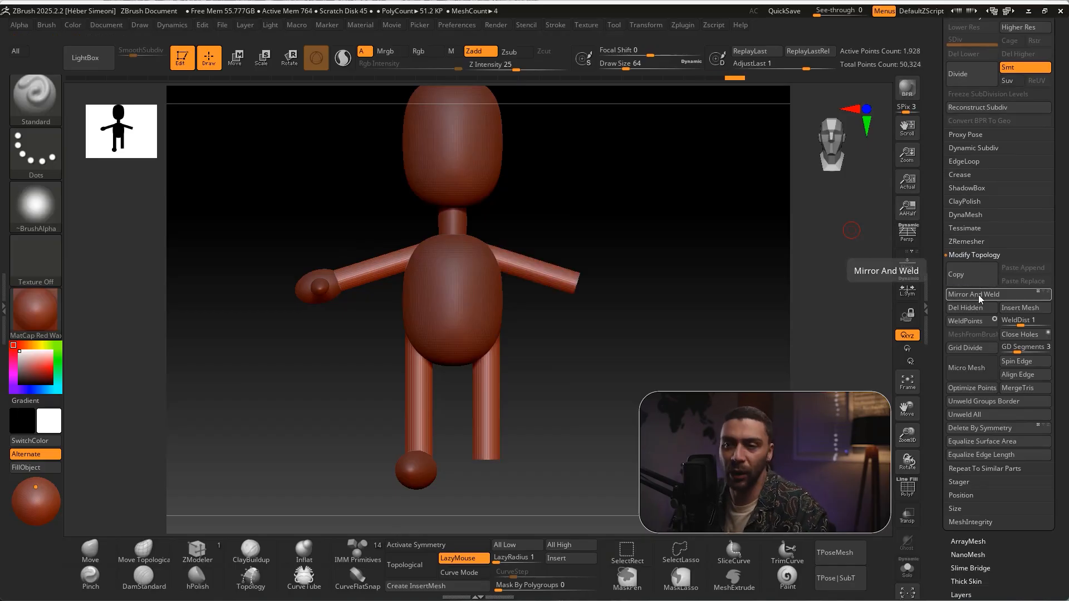
Mirror and weld the foot sphere subtool so the second leg gets a matching foot
scroll(1051, 239, "up", 6)
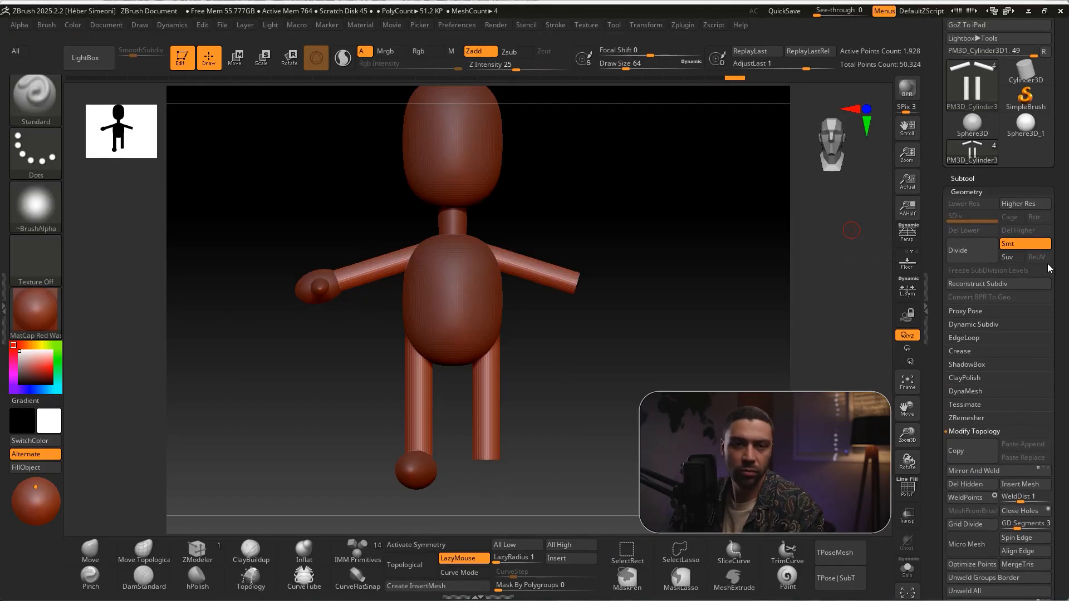
left_click_drag(1047, 264, 1048, 248)
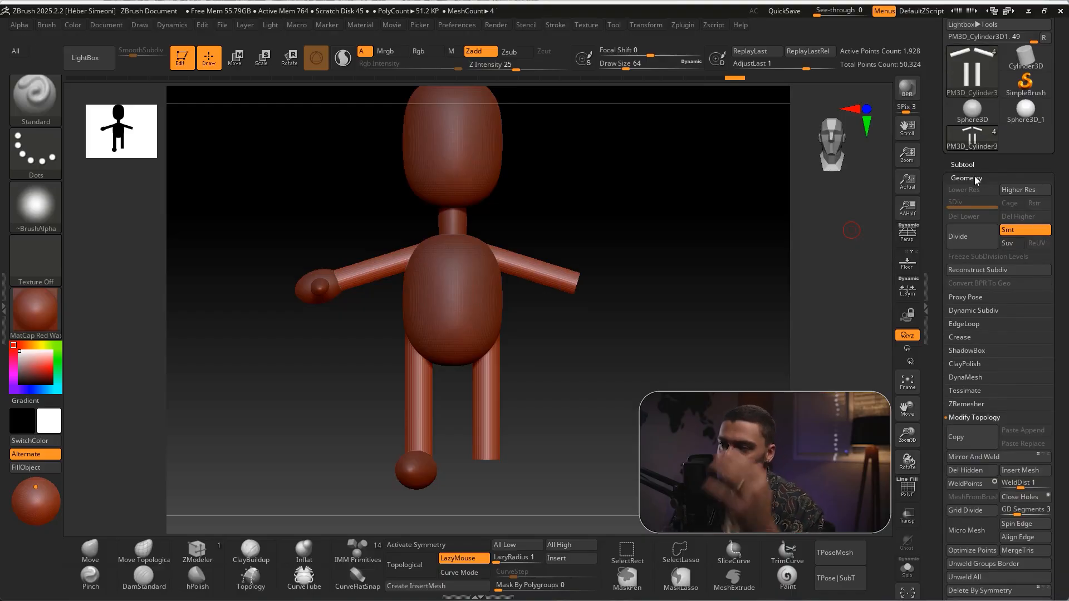
left_click(960, 167)
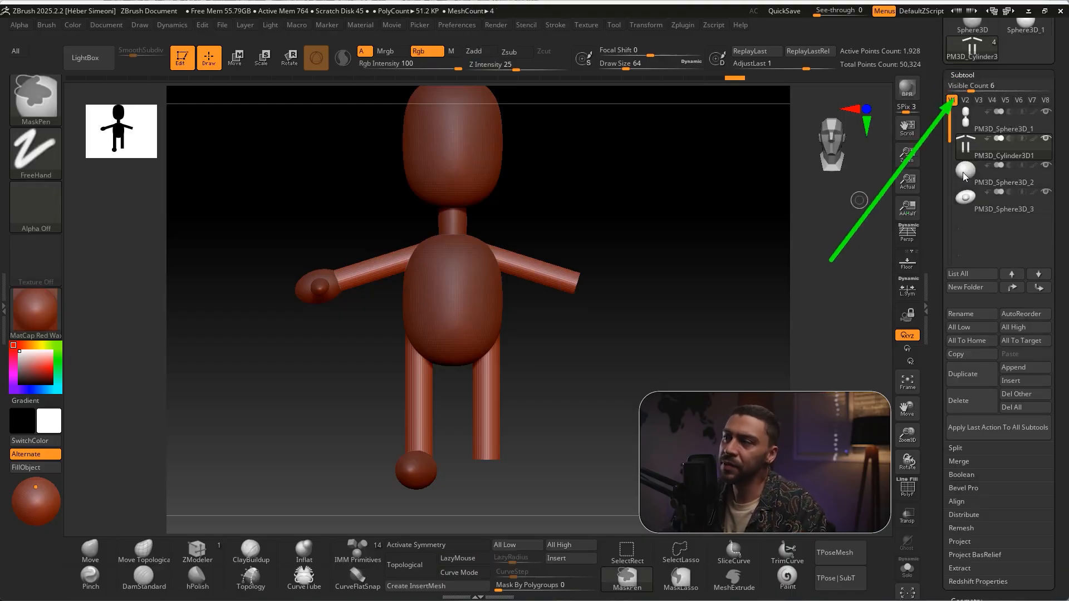
left_click(965, 172)
scroll(973, 366, "down", 15)
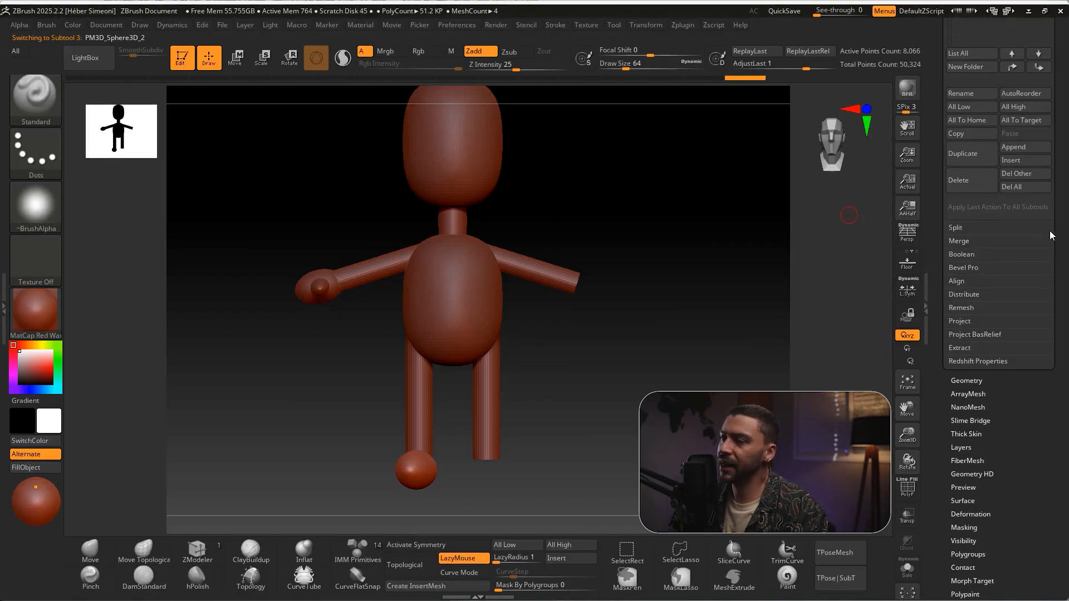
left_click(969, 317)
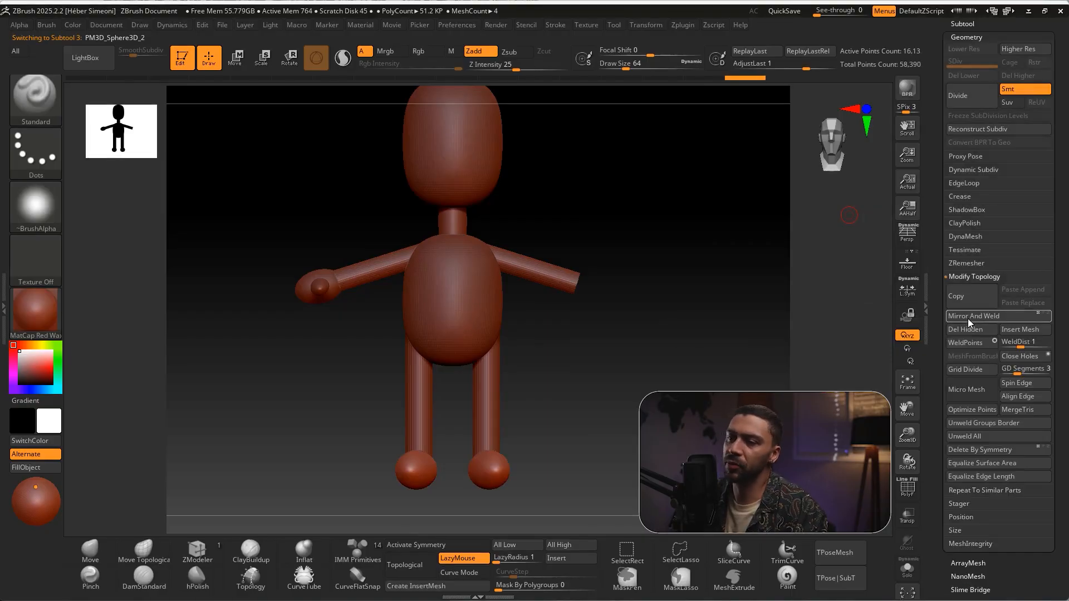
Mirror and weld the hand-and-thumb subtool so the opposite arm gets a matching hand
scroll(974, 279, "up", 6)
left_click(975, 253)
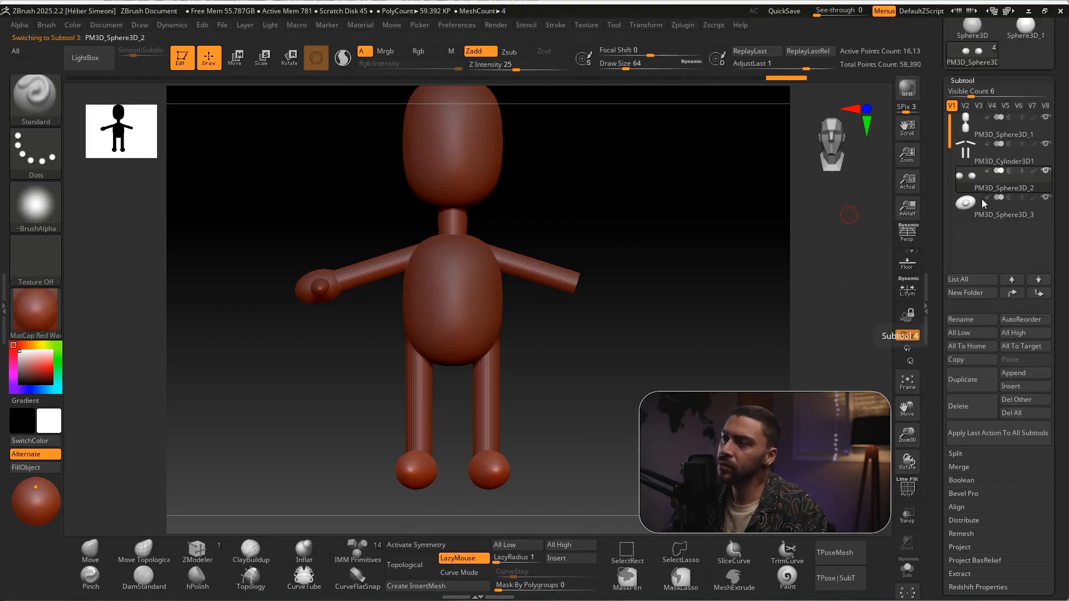
left_click(969, 209)
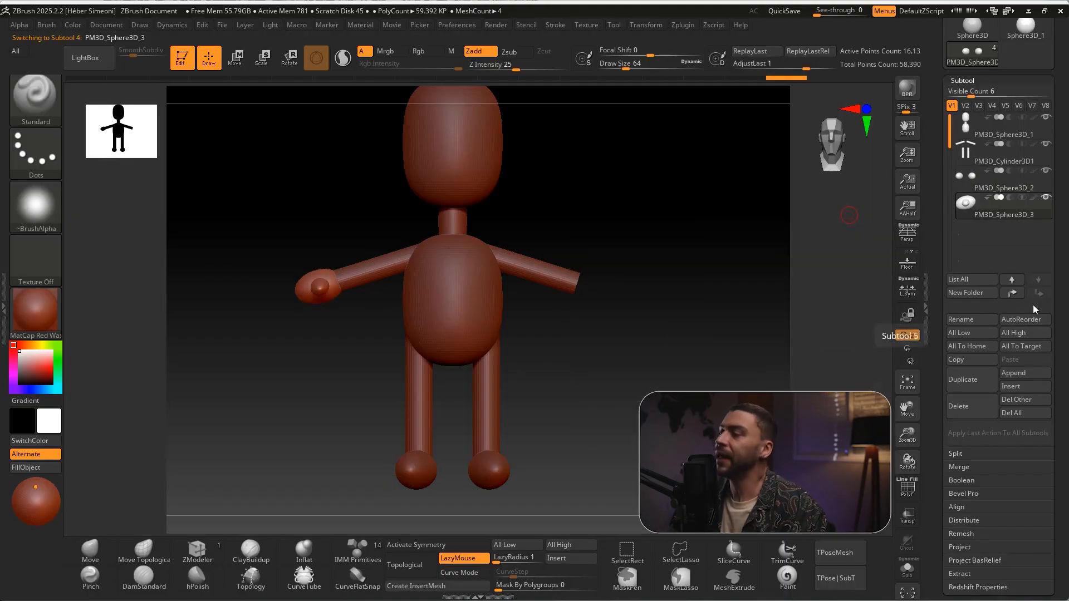
scroll(983, 354, "down", 7)
left_click(972, 347)
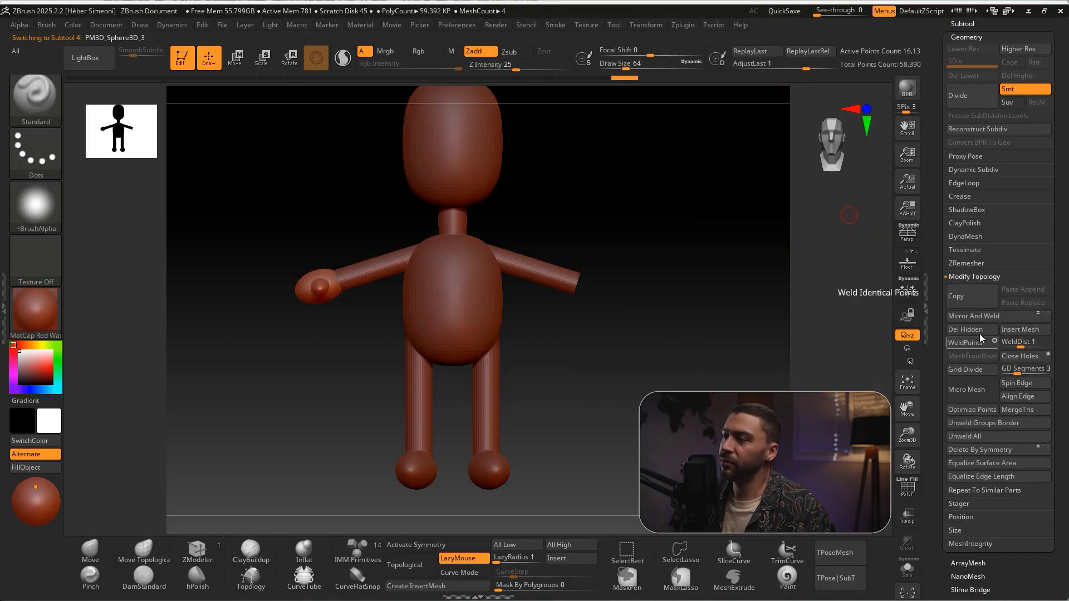
left_click(974, 318)
left_click_drag(699, 324, 675, 309)
left_click_drag(945, 240, 654, 298, "shift")
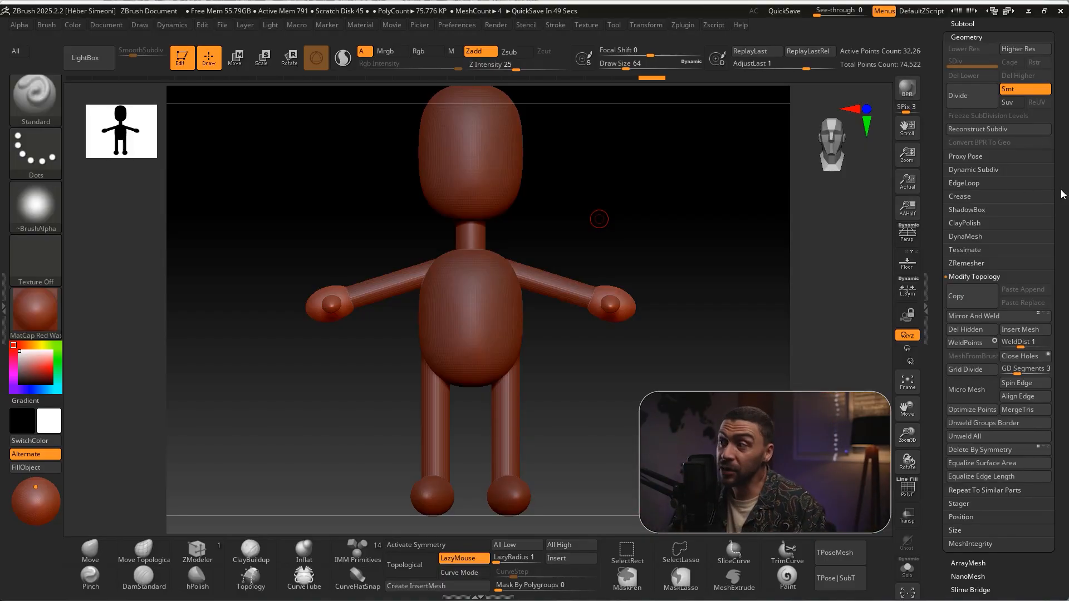
Merge all visible subtools of the character into one new tool with MergeVisible
scroll(1060, 179, "up", 3)
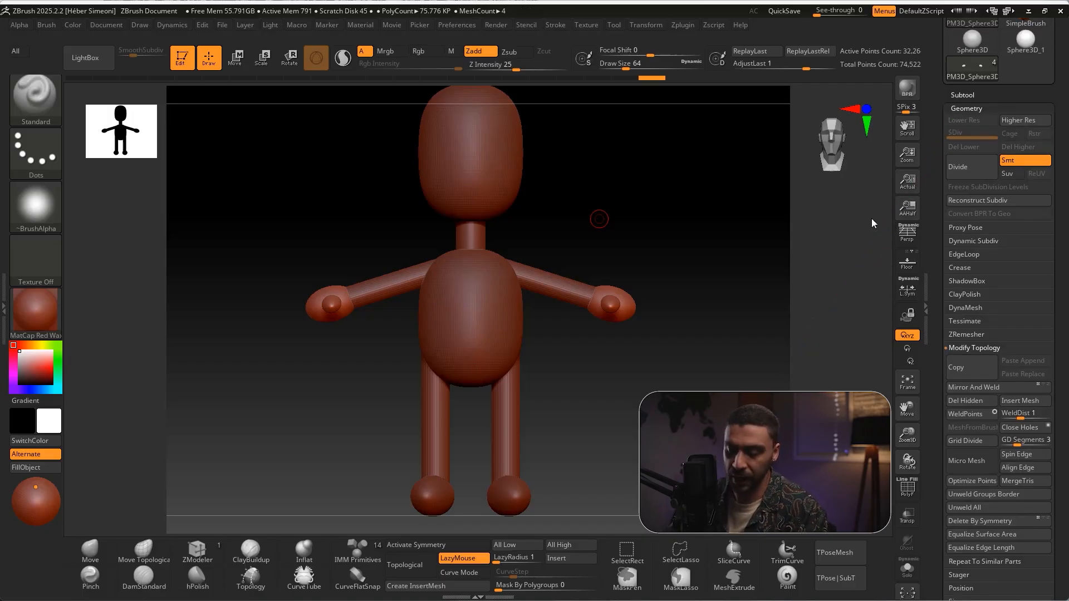
left_click(960, 349)
left_click(961, 307)
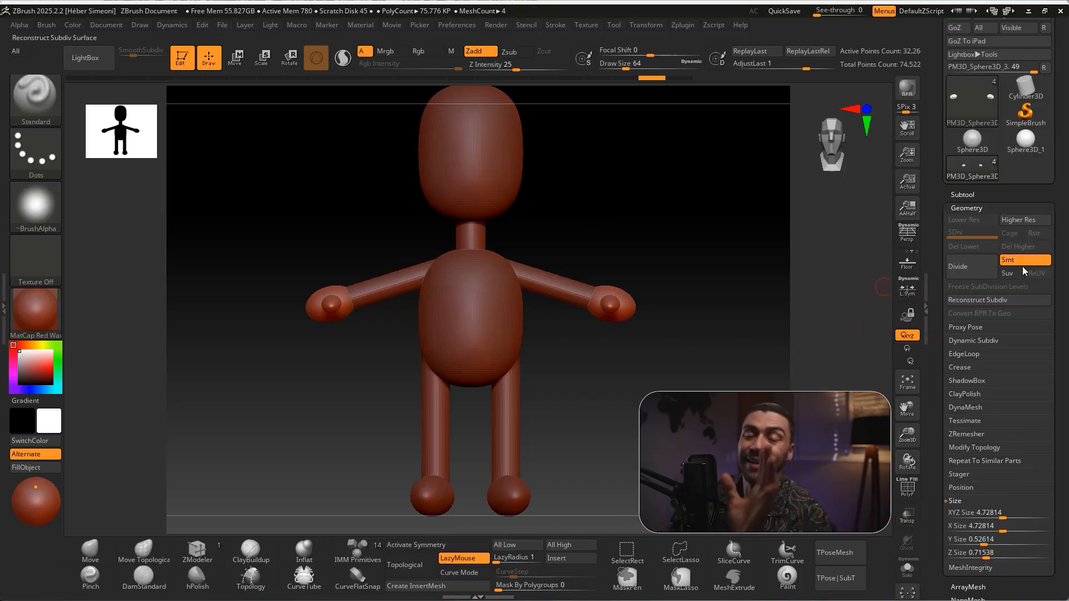
left_click(965, 195)
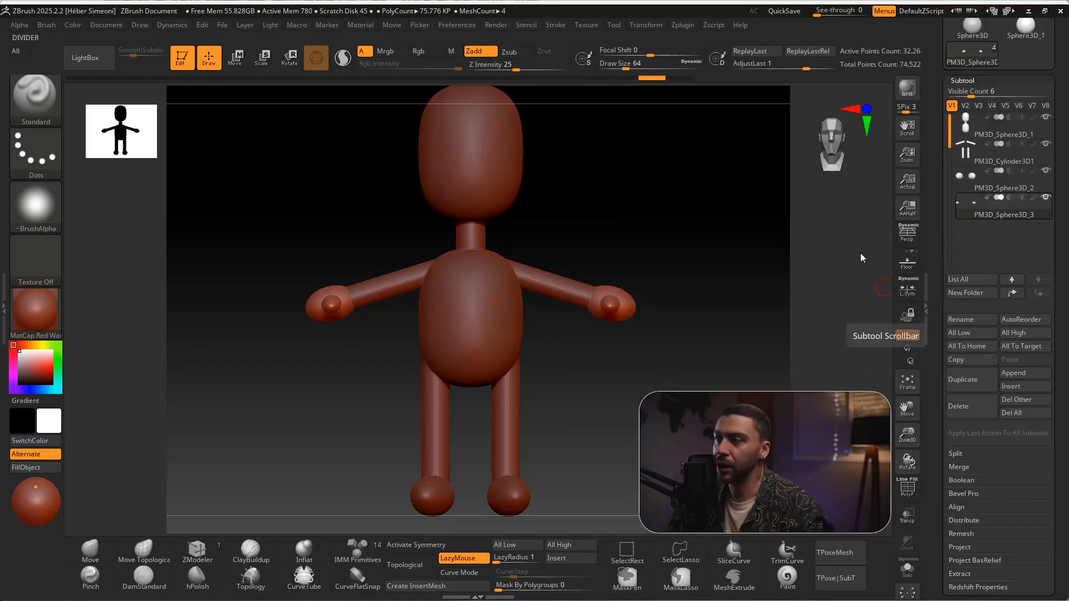
left_click_drag(965, 134, 951, 97, "ctrl")
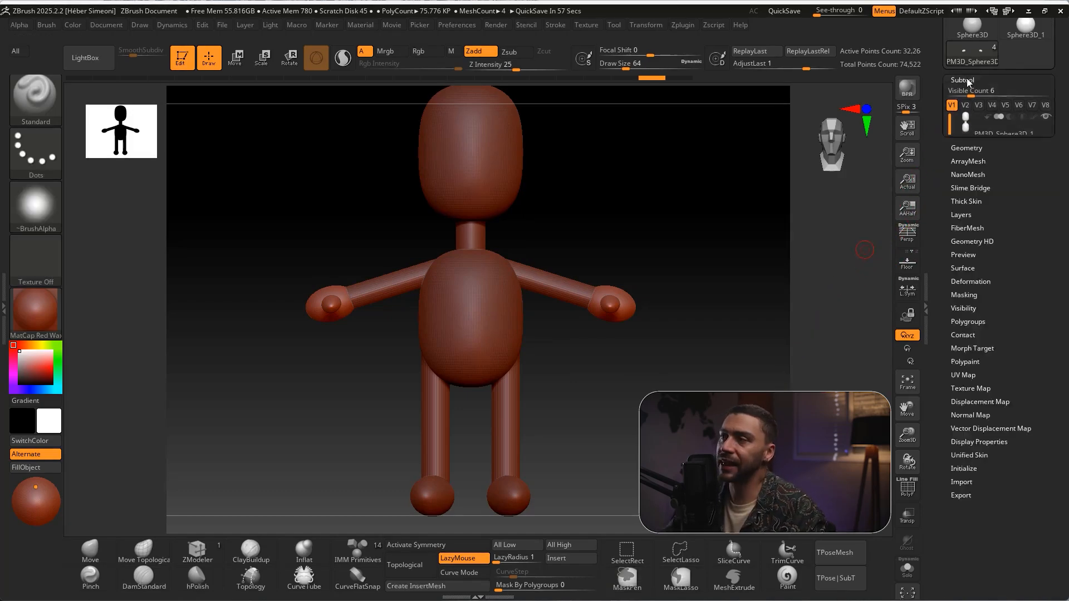
mouse_move(844, 216)
left_mouse_down("ctrl+shift")
mouse_move(956, 82)
mouse_move(941, 334)
mouse_move(965, 467)
left_mouse_up("ctrl+shift")
left_click(965, 467)
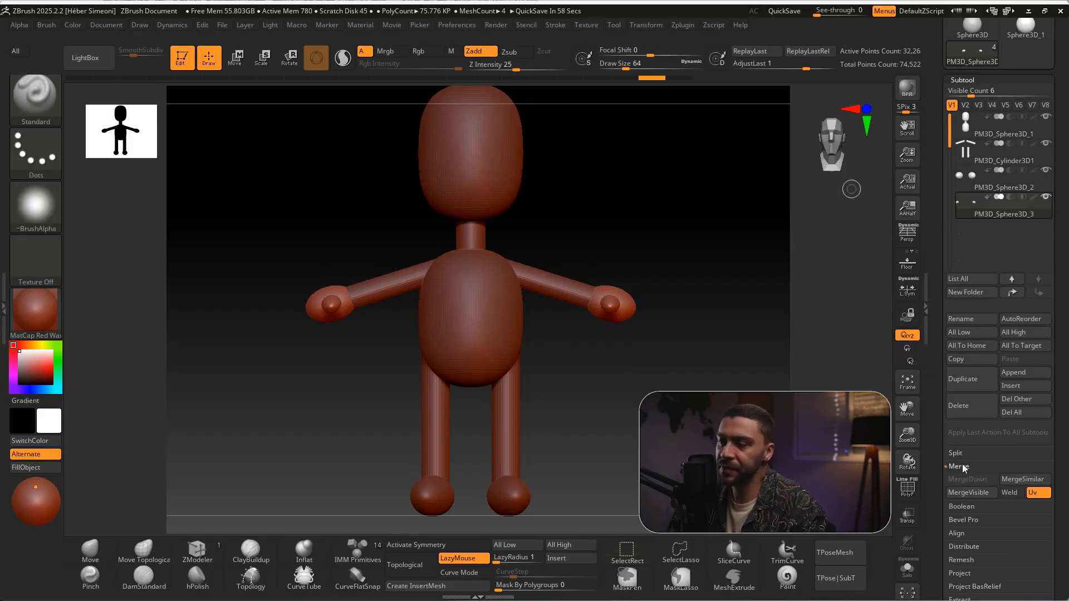
left_click(967, 493)
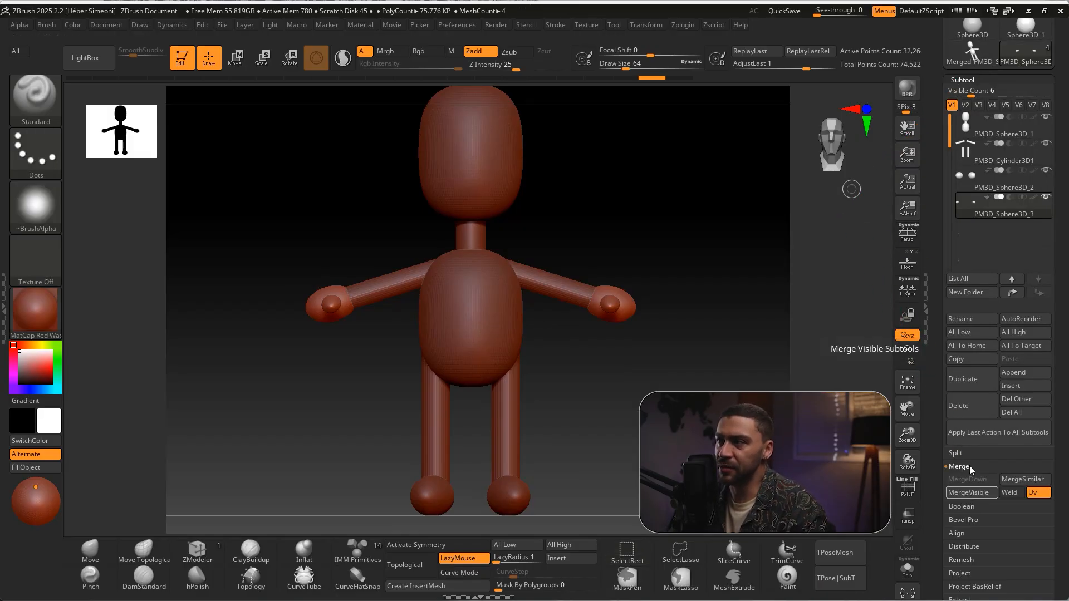
Switch the active tool to the merged full-body character mesh
scroll(1059, 198, "up", 5)
mouse_move(838, 384)
left_mouse_down("ctrl+shift")
mouse_move(1000, 213)
mouse_move(984, 245)
mouse_move(1010, 309)
mouse_move(1028, 297)
mouse_move(958, 330)
mouse_move(989, 395)
mouse_move(965, 302)
left_mouse_up("ctrl+shift")
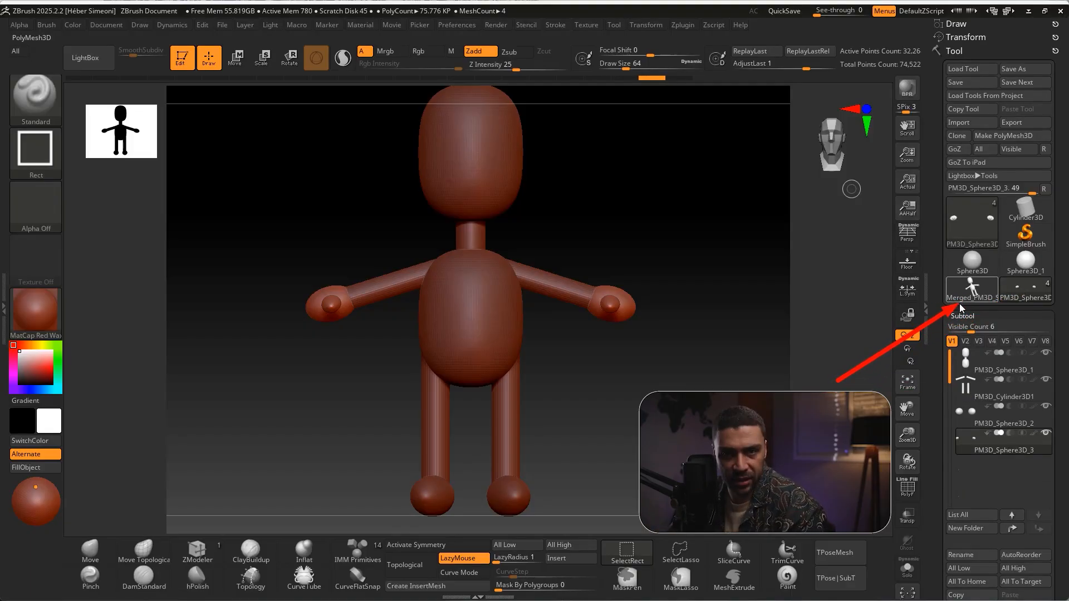
left_click(969, 298)
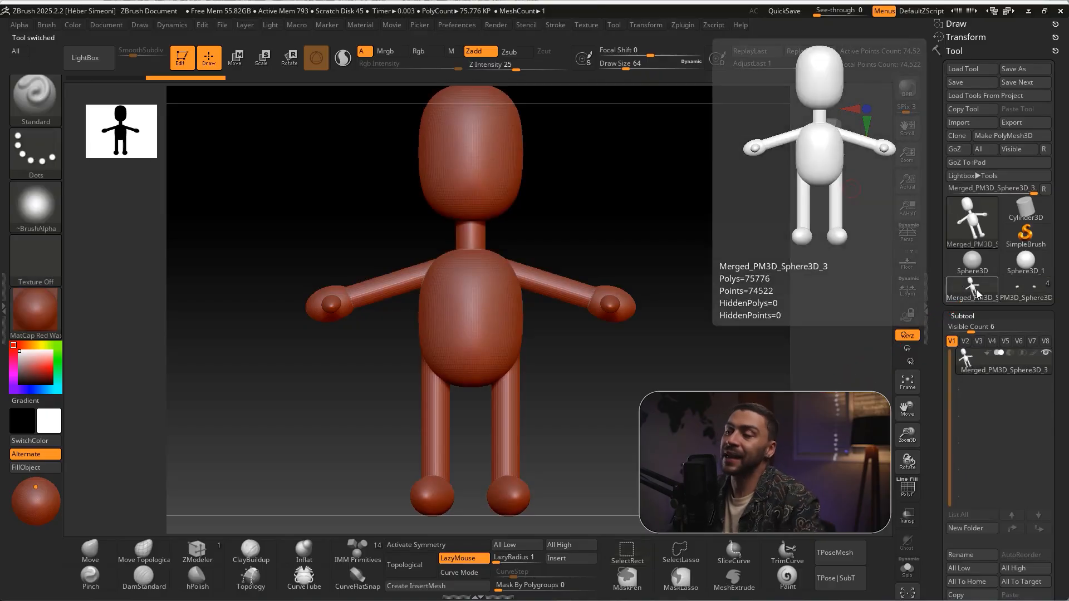
Set the merged character's overall XYZ Size to 1 in its geometry settings and reframe the scaled model
mouse_move(885, 461)
left_mouse_down("ctrl+shift")
mouse_move(962, 367)
mouse_move(972, 430)
mouse_move(965, 373)
left_mouse_up("ctrl+shift")
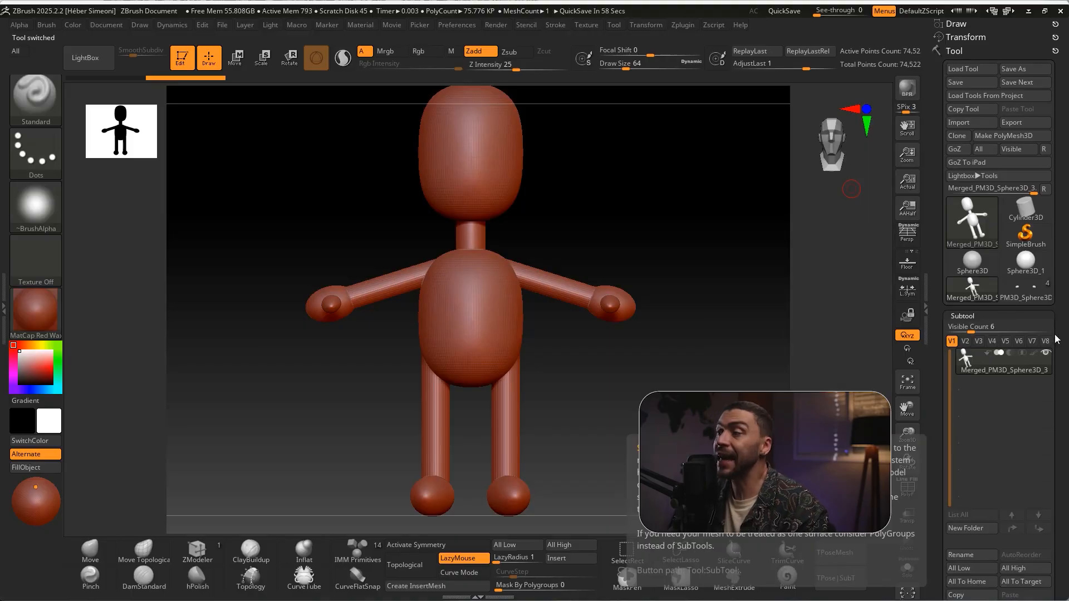
scroll(1037, 218, "down", 6)
scroll(1037, 220, "down", 5)
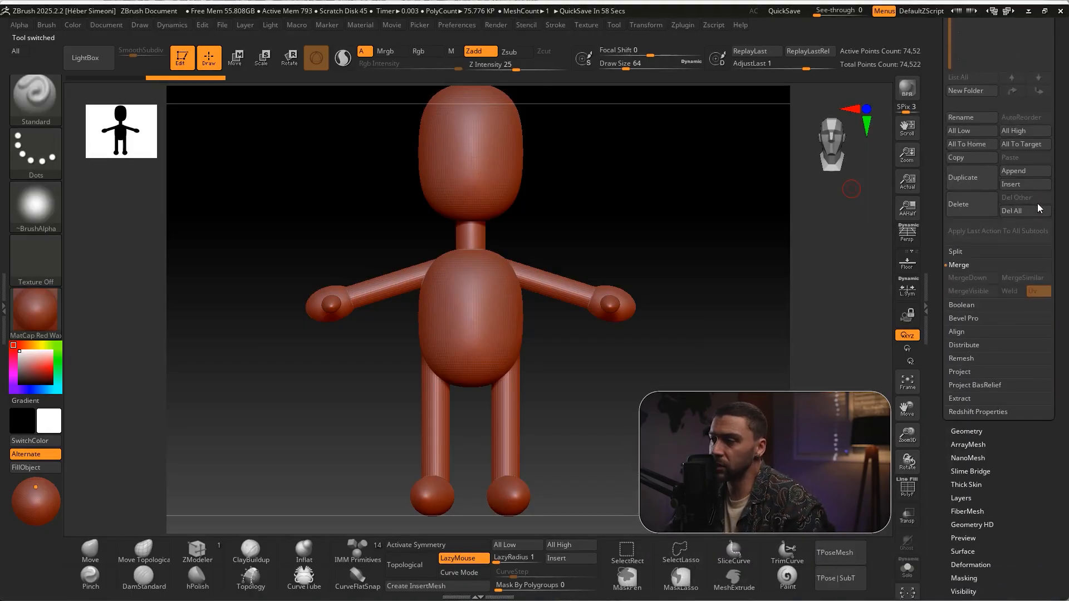
left_click_drag(879, 391, 955, 329, "ctrl+shift")
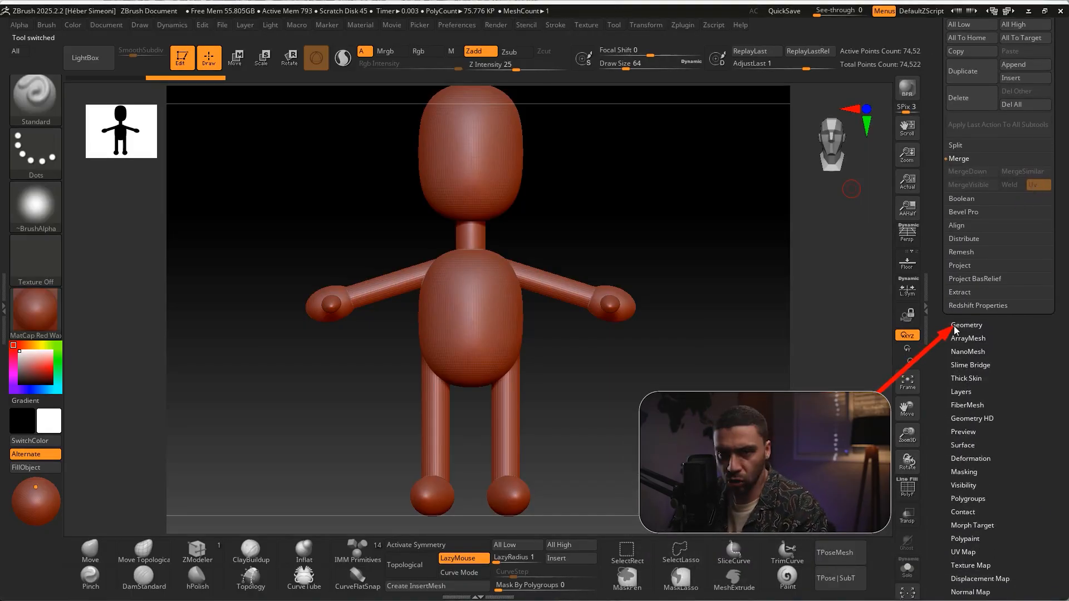
left_click(970, 327)
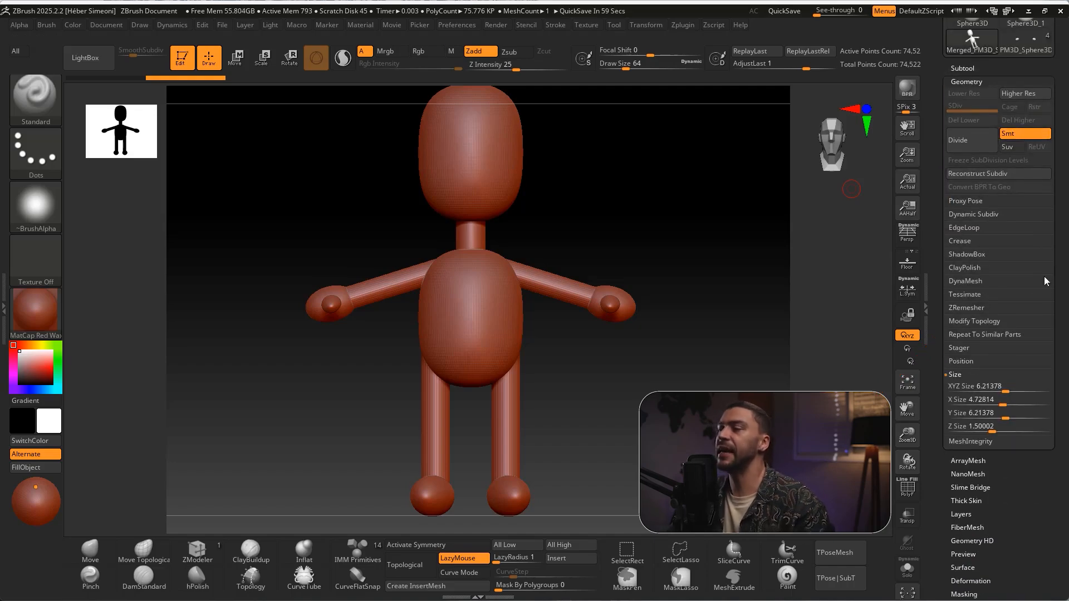
key("ctrl+shift")
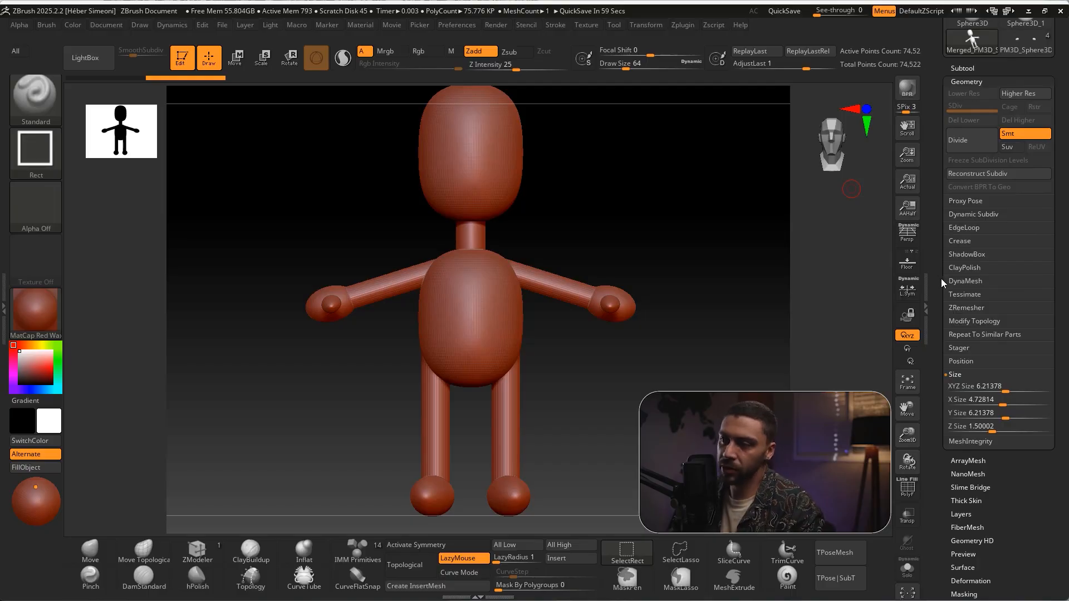
mouse_move(801, 454)
left_mouse_down()
mouse_move(963, 71)
mouse_move(961, 371)
left_mouse_up()
key("Escape")
left_click(957, 374)
left_click(957, 374)
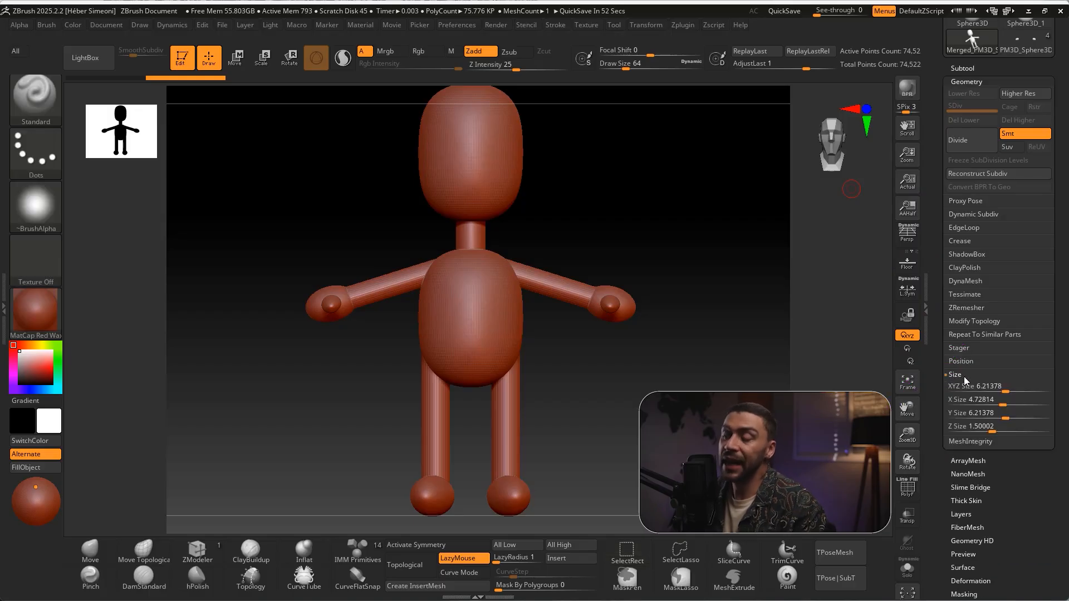
left_click(961, 386)
type("1")
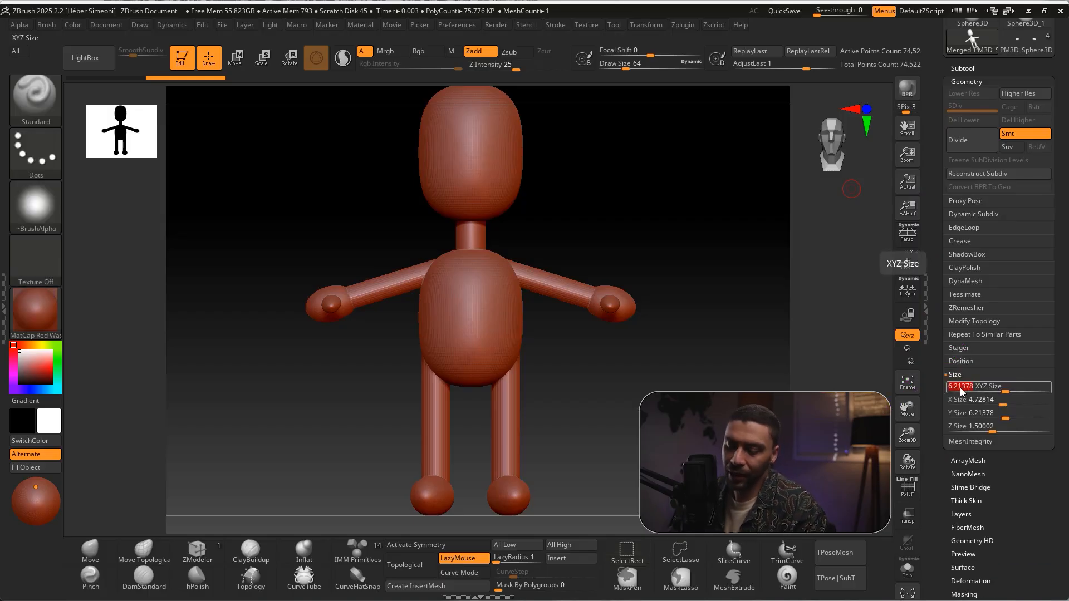
key("Return")
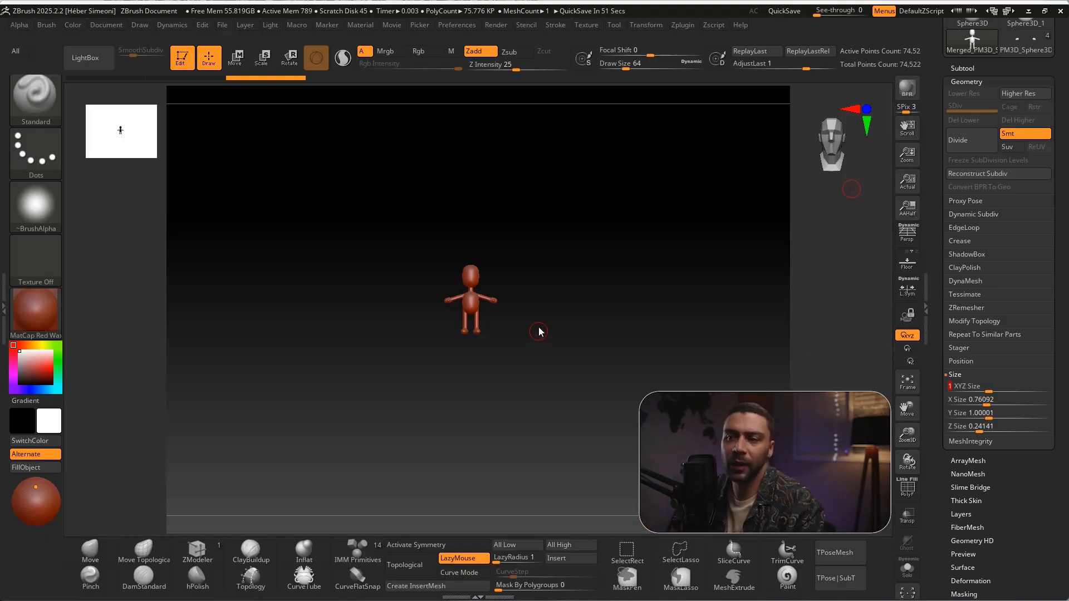
right_click_drag(533, 322, 560, 388, "ctrl")
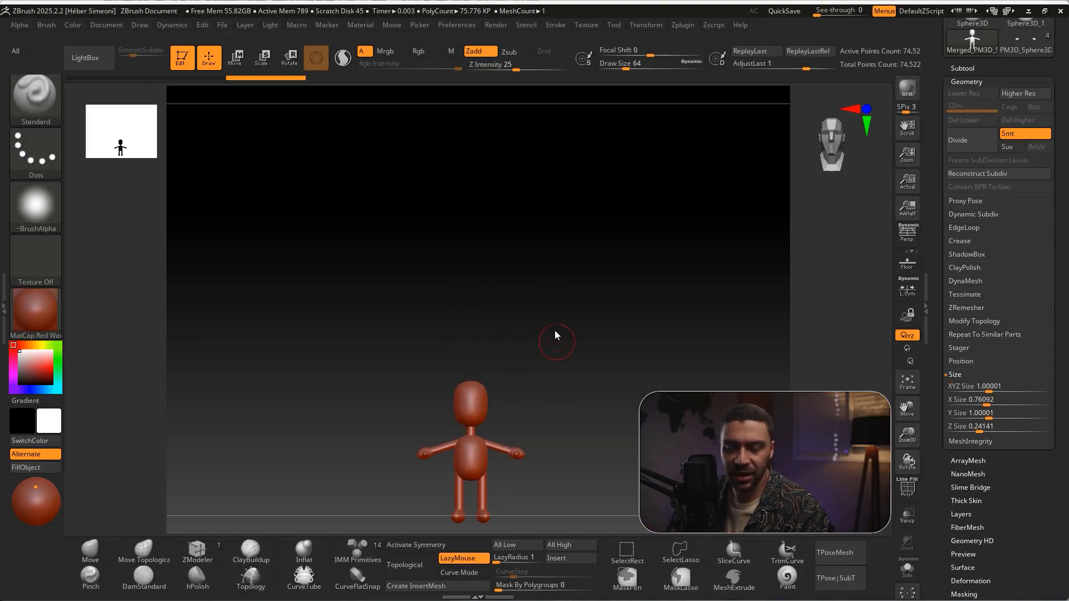
right_click_drag(559, 321, 560, 260, "alt")
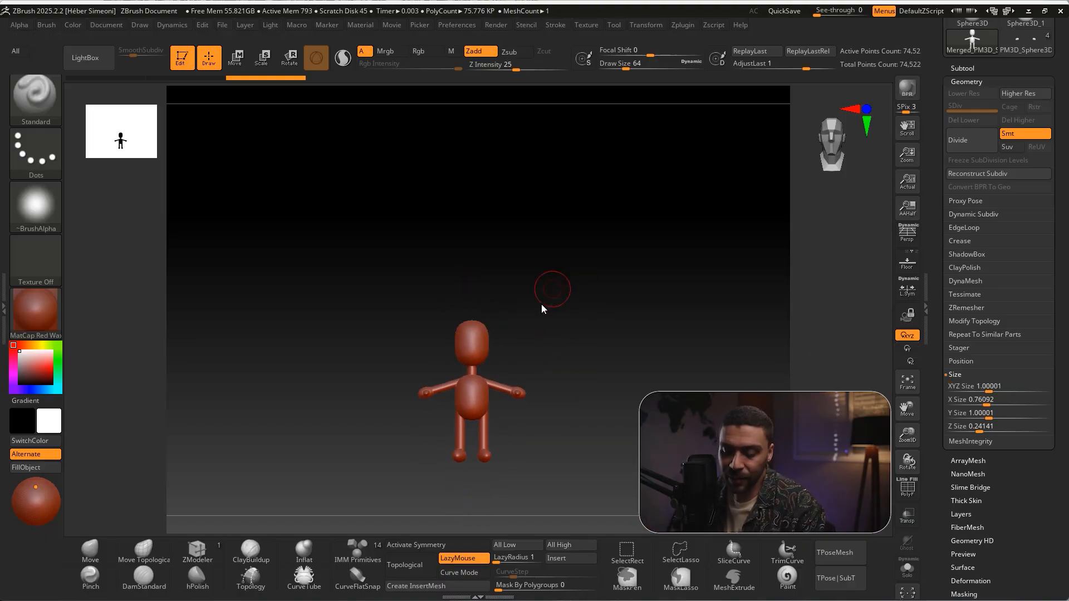
Frame the scaled character and inspect the merged mesh from the front and from slightly angled views
key("f")
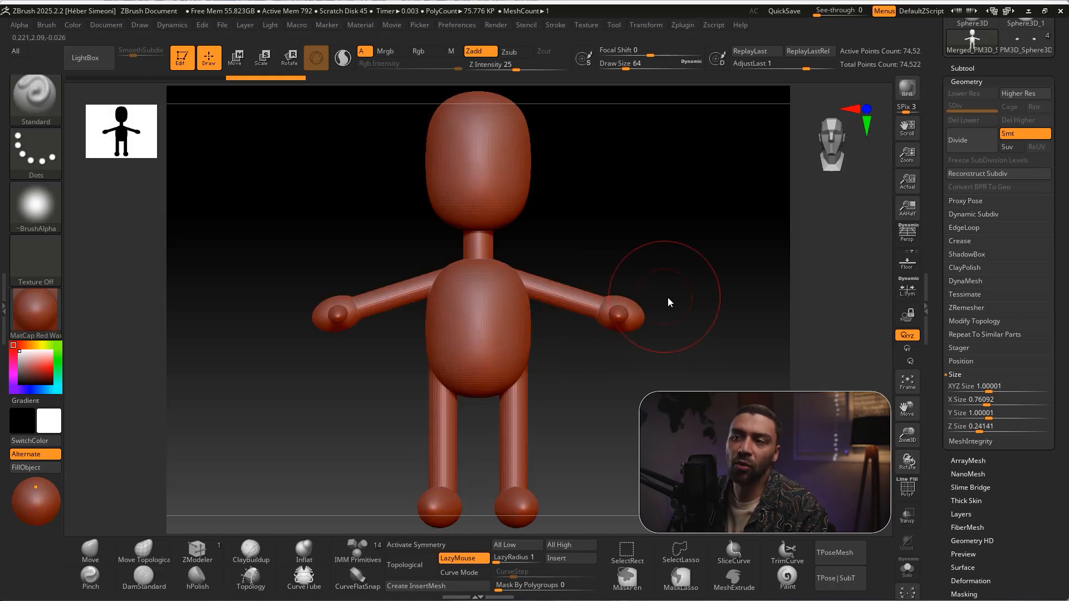
right_click_drag(670, 299, 641, 279, "ctrl")
key("f")
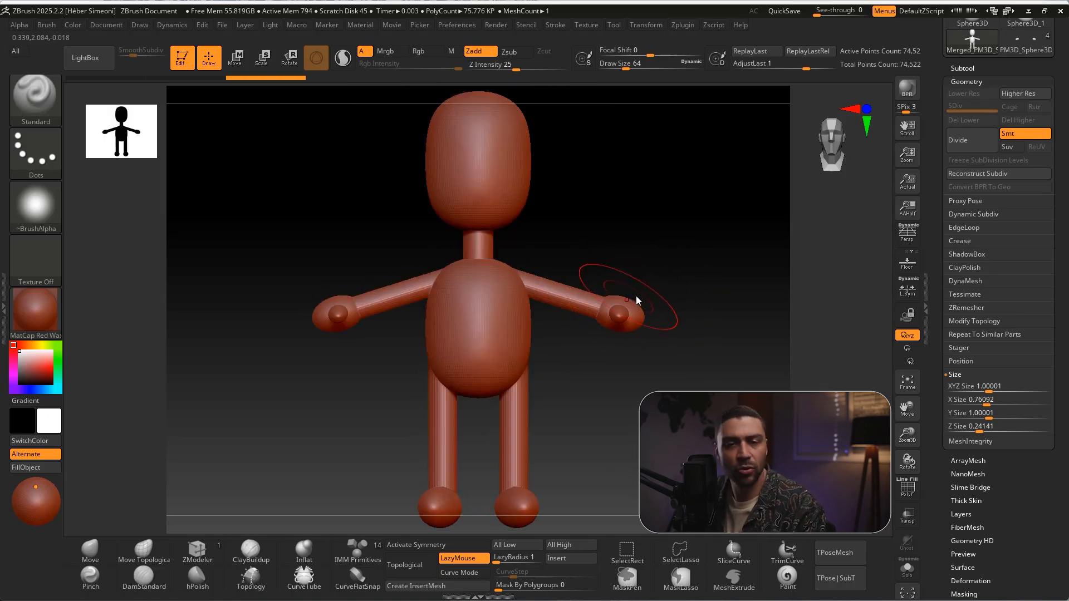
right_click_drag(666, 303, 668, 291, "ctrl")
mouse_move(668, 292)
left_mouse_down()
mouse_move(737, 296)
mouse_move(655, 307)
left_mouse_up()
right_click_drag(655, 307, 487, 269, "ctrl")
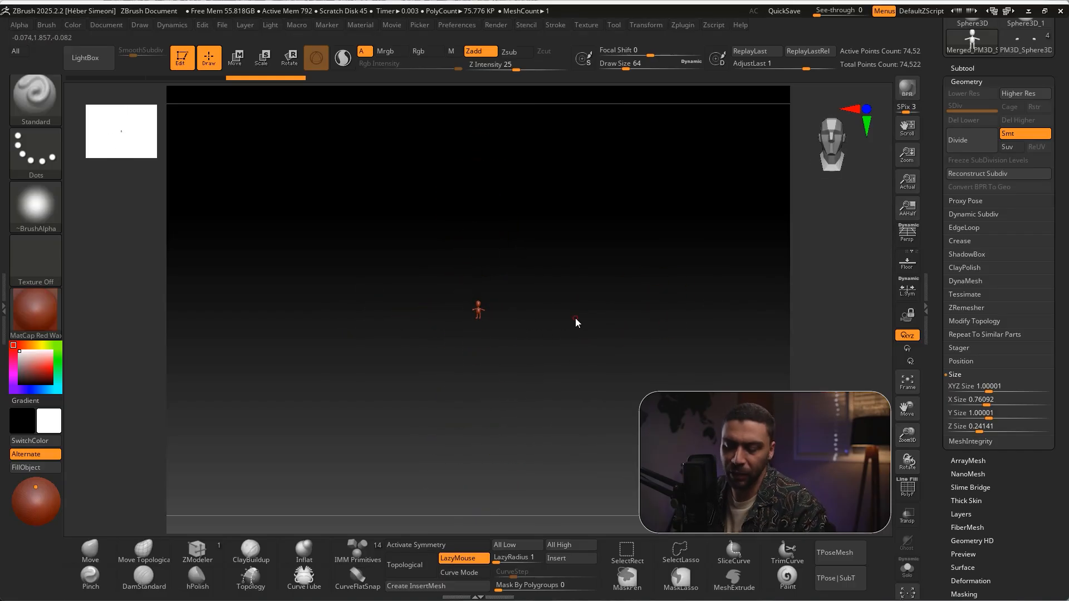
key("f")
left_click_drag(723, 317, 714, 325)
right_click_drag(712, 320, 666, 317, "ctrl")
left_click_drag(666, 317, 643, 320)
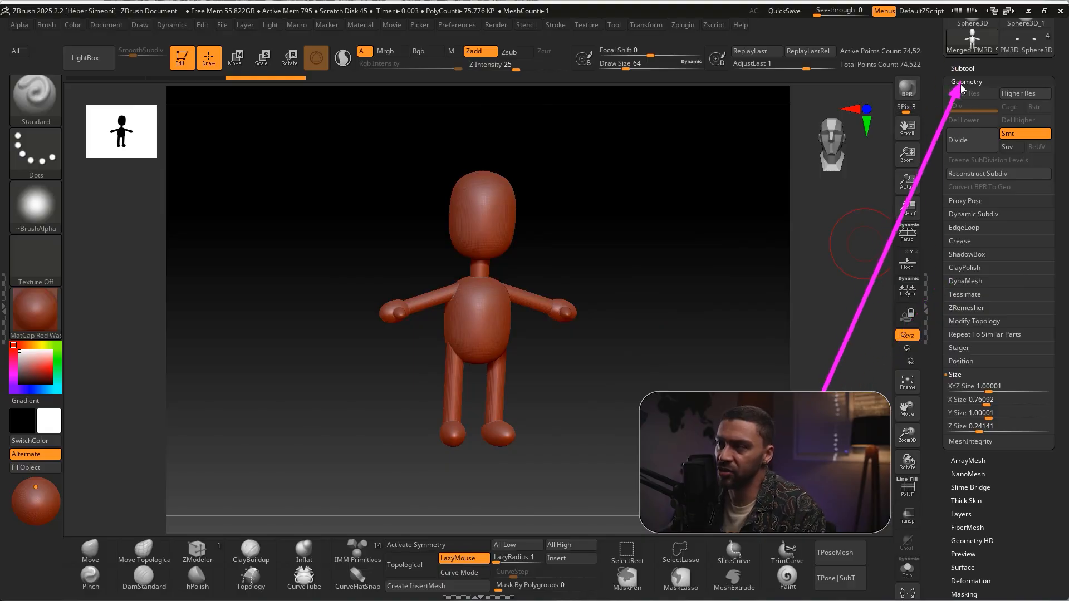
Try DynaMesh on the merged character at resolution 128 and undo the remesh
left_click(969, 281)
left_click(971, 302)
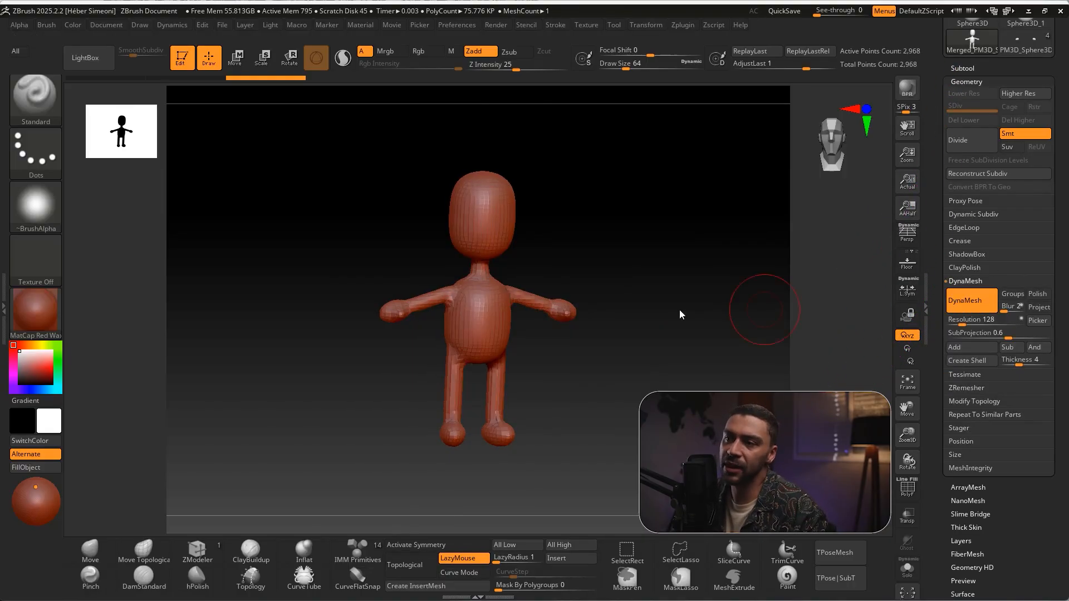
key("f")
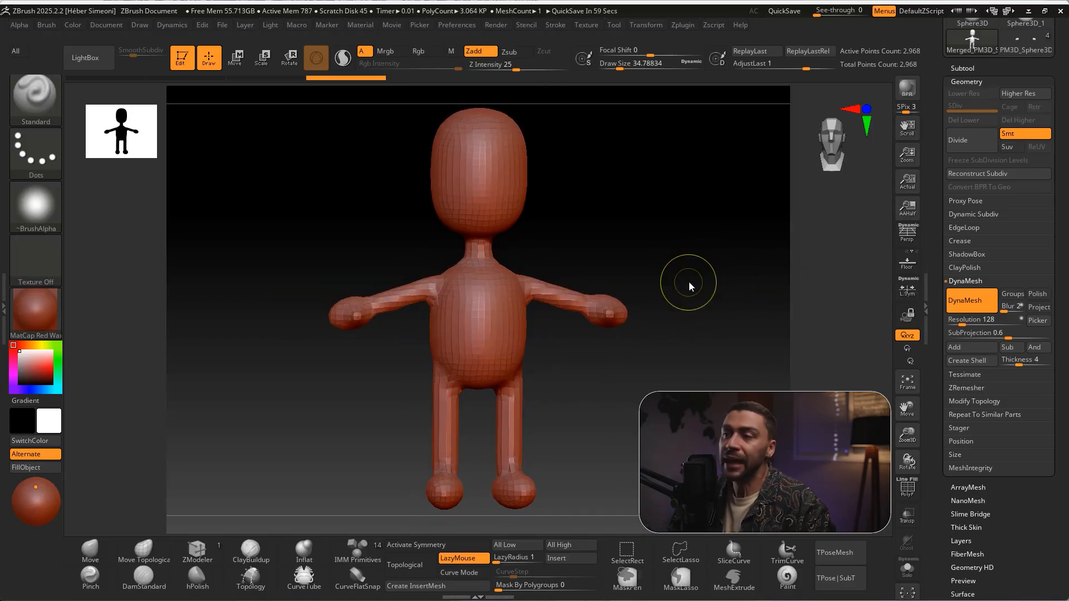
key("ctrl+z")
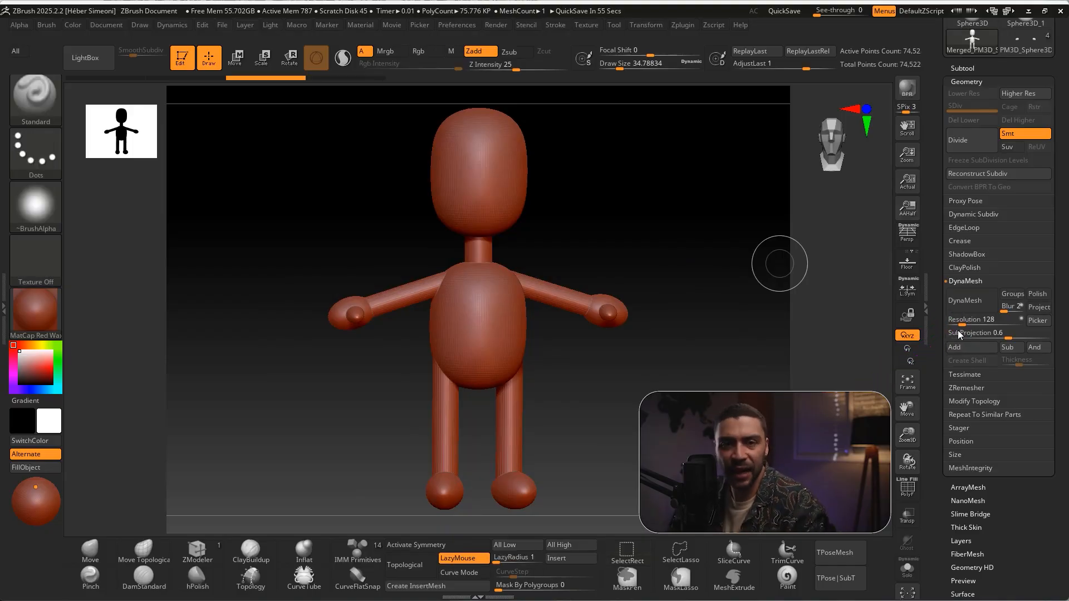
Set the DynaMesh resolution to 450 and Blur to 0, and remesh the character into one continuous surface
left_click(966, 323)
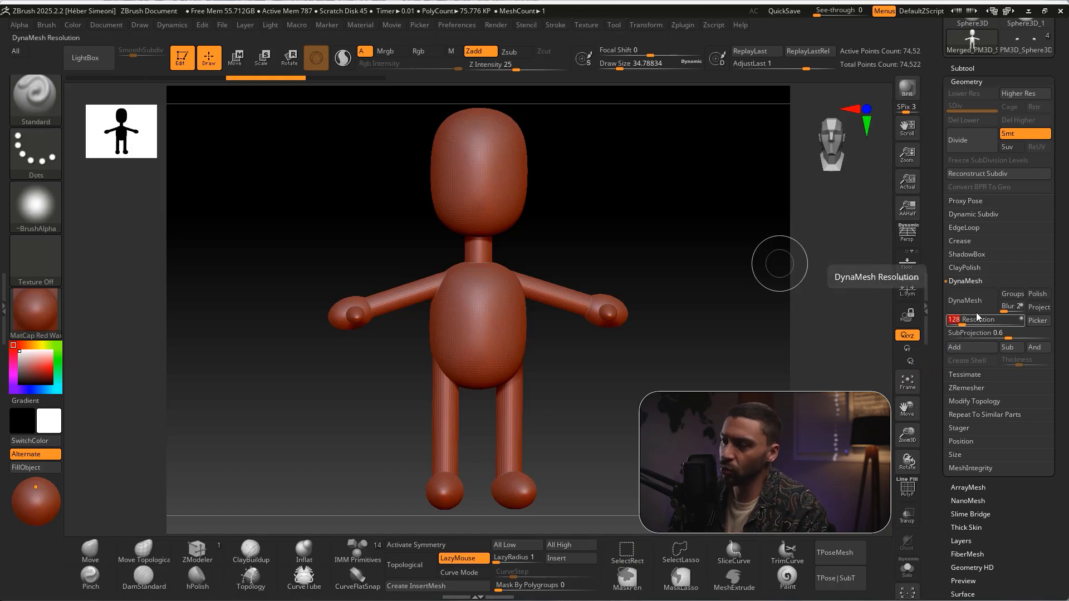
type("450")
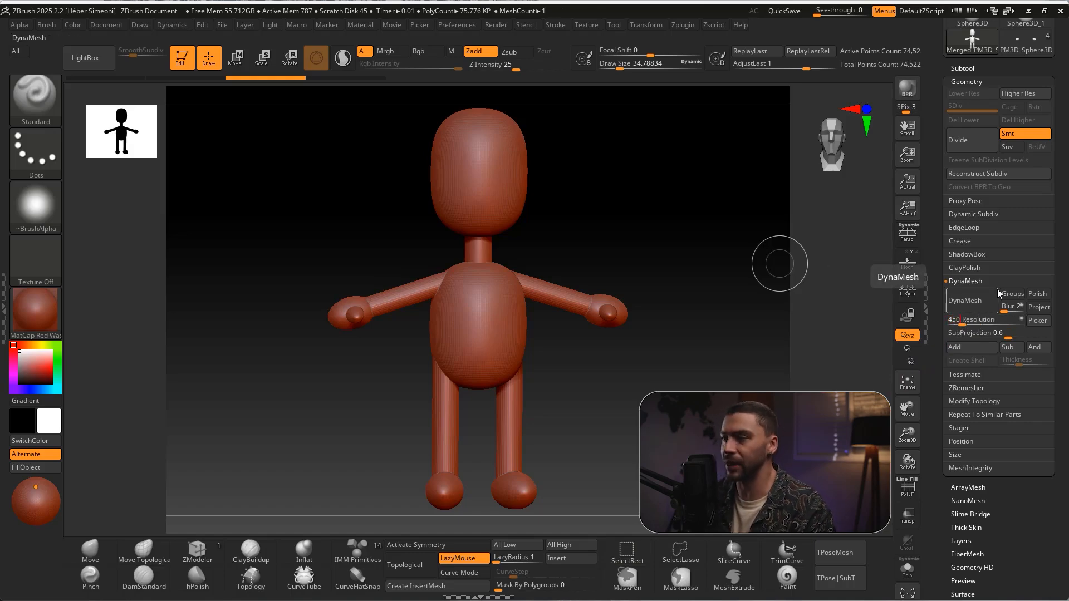
key("Return")
left_click_drag(1028, 231, 1007, 308, "ctrl+shift")
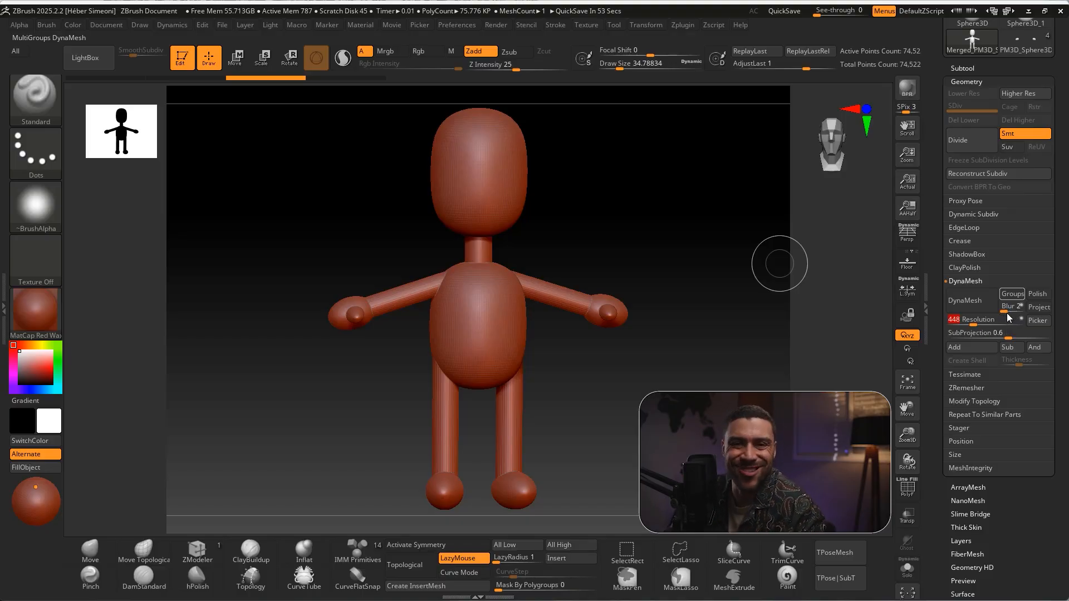
left_click_drag(1008, 314, 1004, 313)
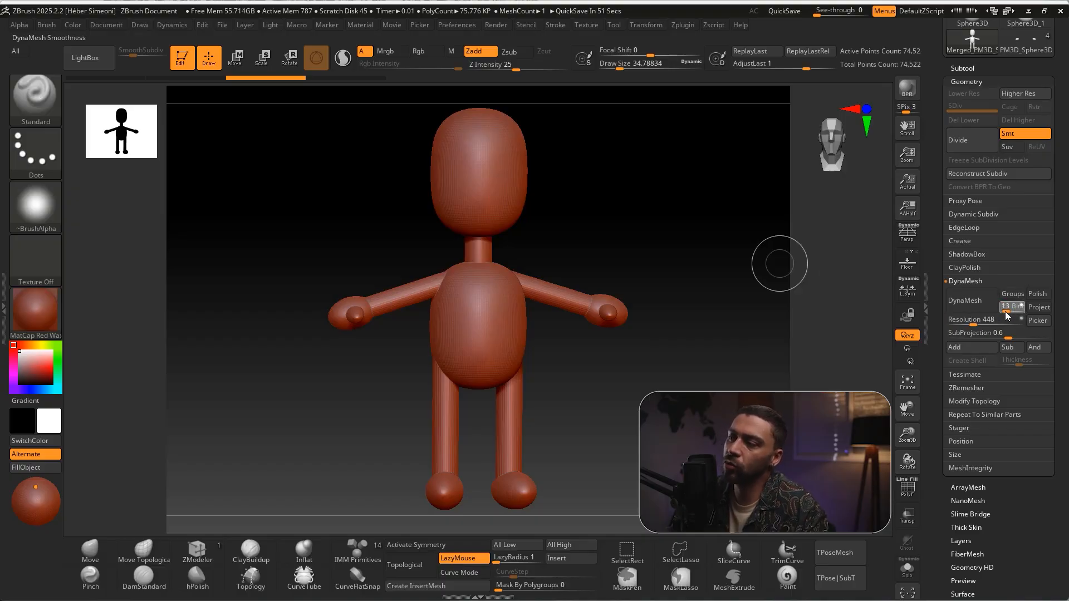
left_click(971, 303)
left_click_drag(624, 233, 638, 351)
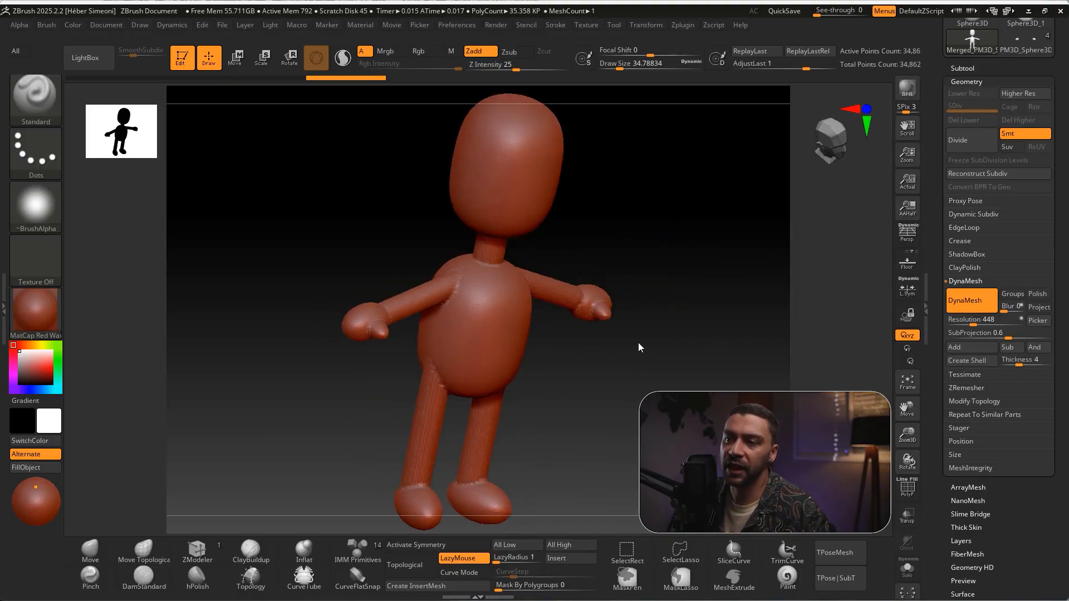
left_click_drag(665, 252, 646, 252, "shift")
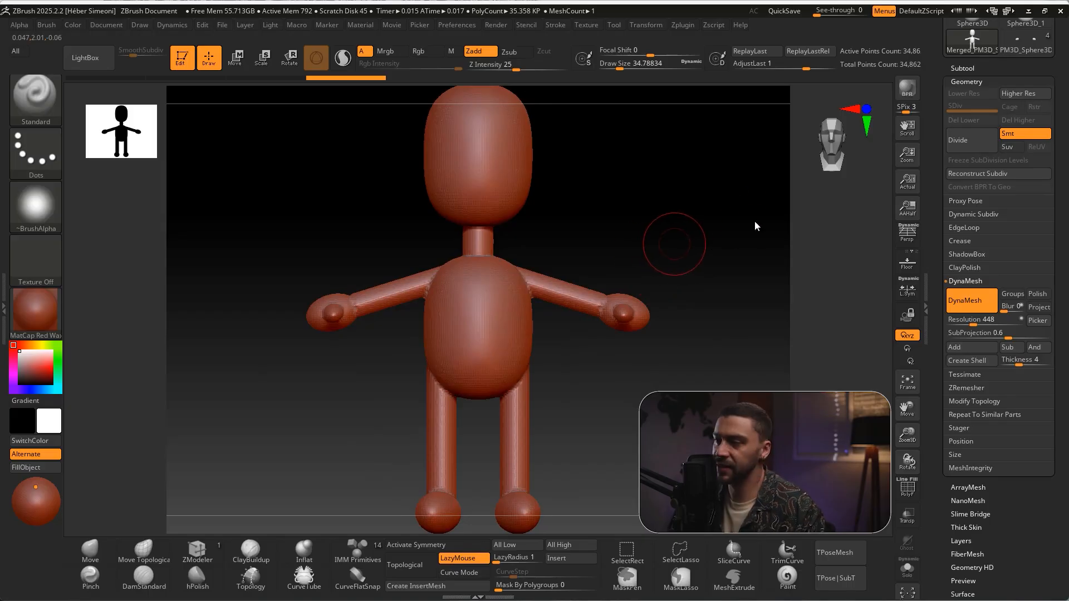
Smooth the DynaMeshed character's surface and joins with ClayPolish at Max 25
key("ctrl+shift")
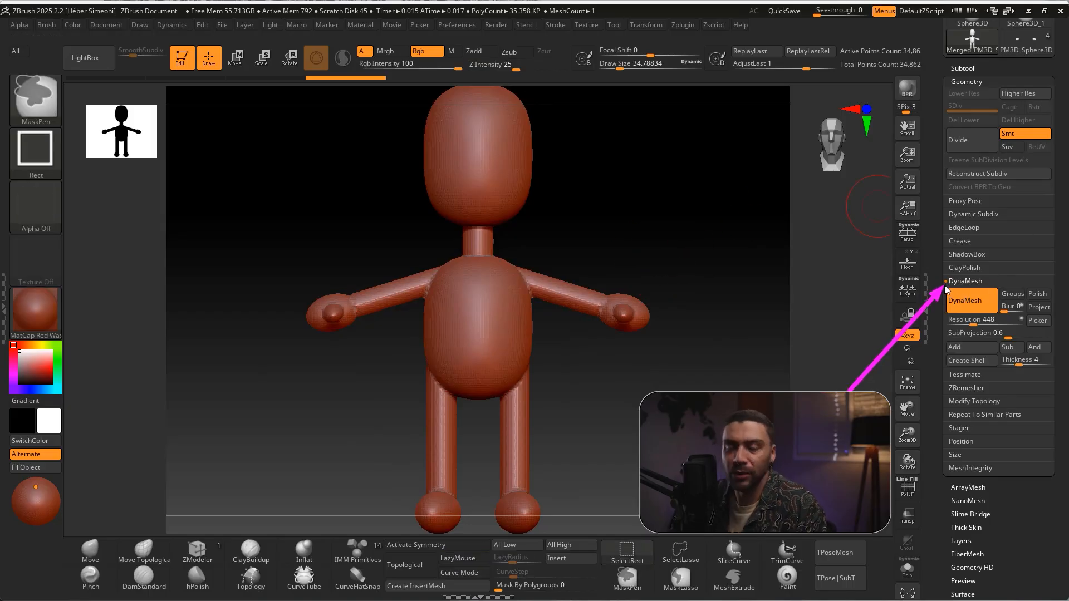
left_click(961, 268)
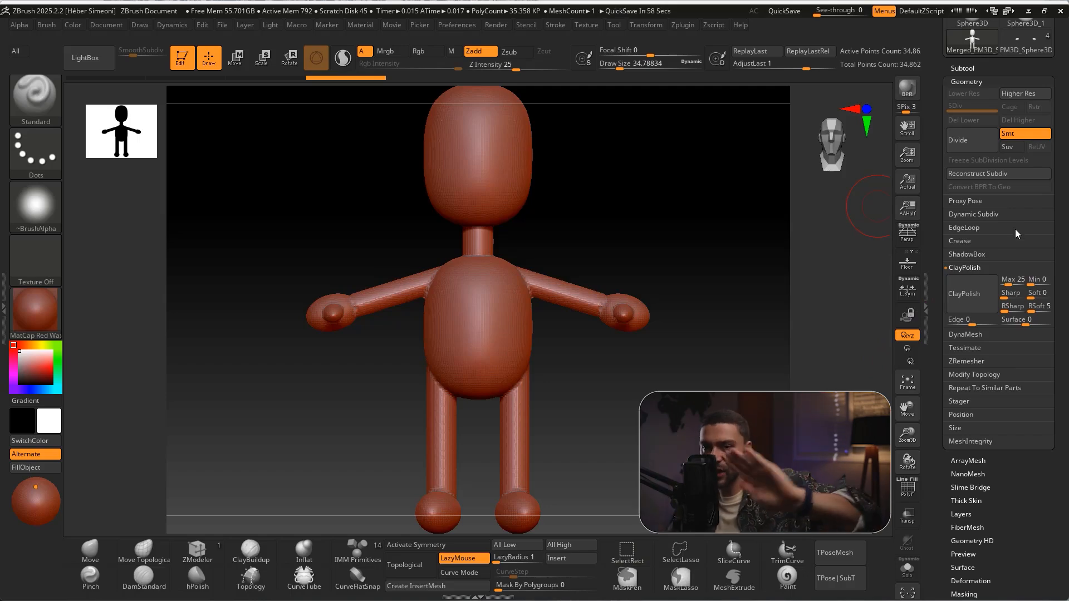
key("ctrl")
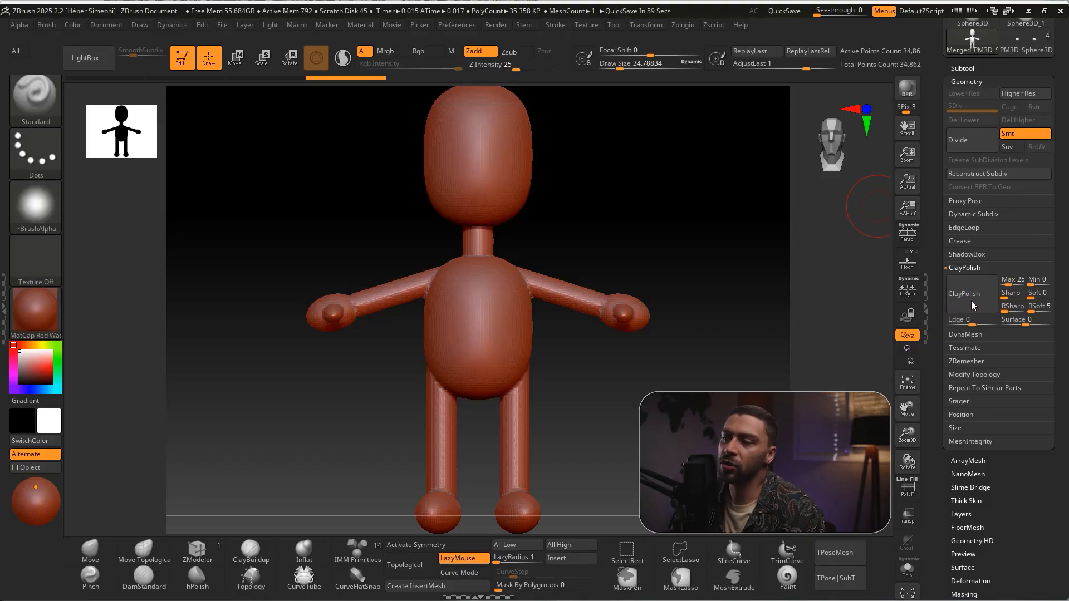
left_click_drag(640, 228, 466, 303)
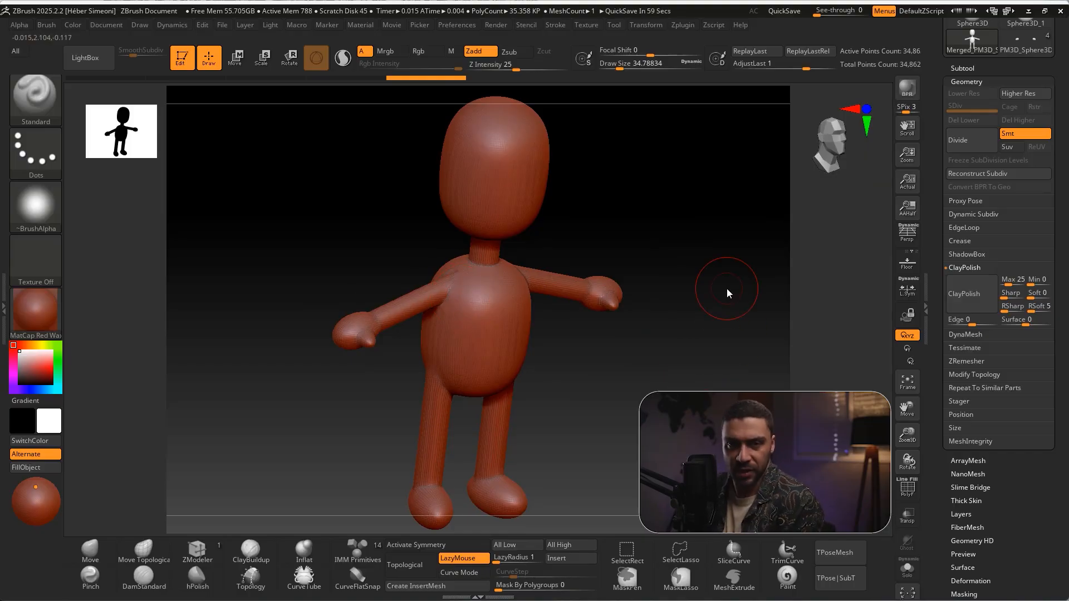
left_click_drag(727, 289, 649, 243, "shift")
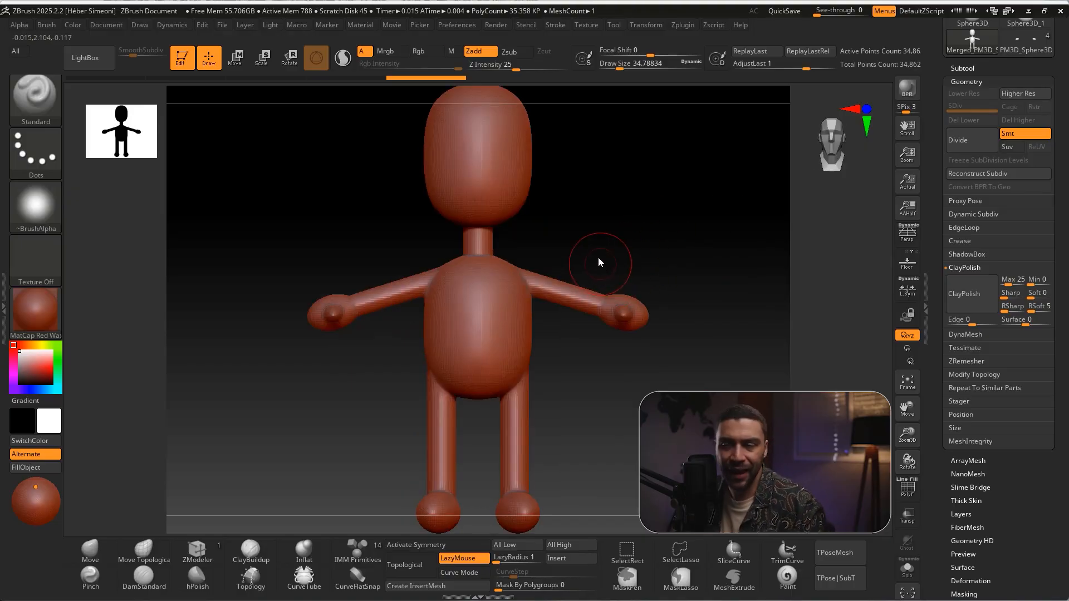
key("shift")
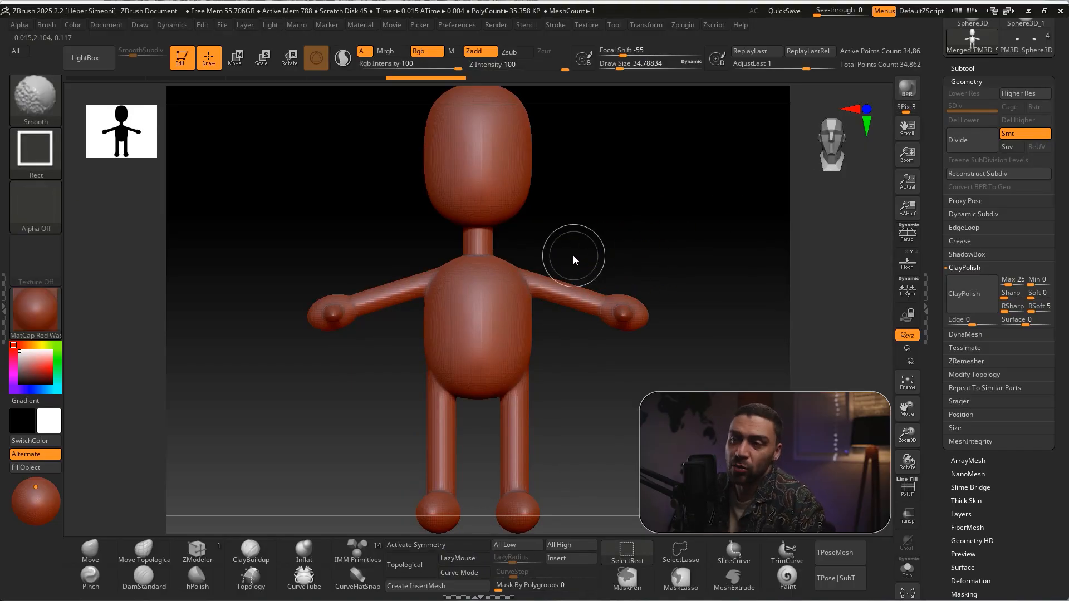
mouse_move(620, 210)
left_mouse_down()
mouse_move(520, 278)
mouse_move(533, 276)
left_mouse_up()
key("Escape")
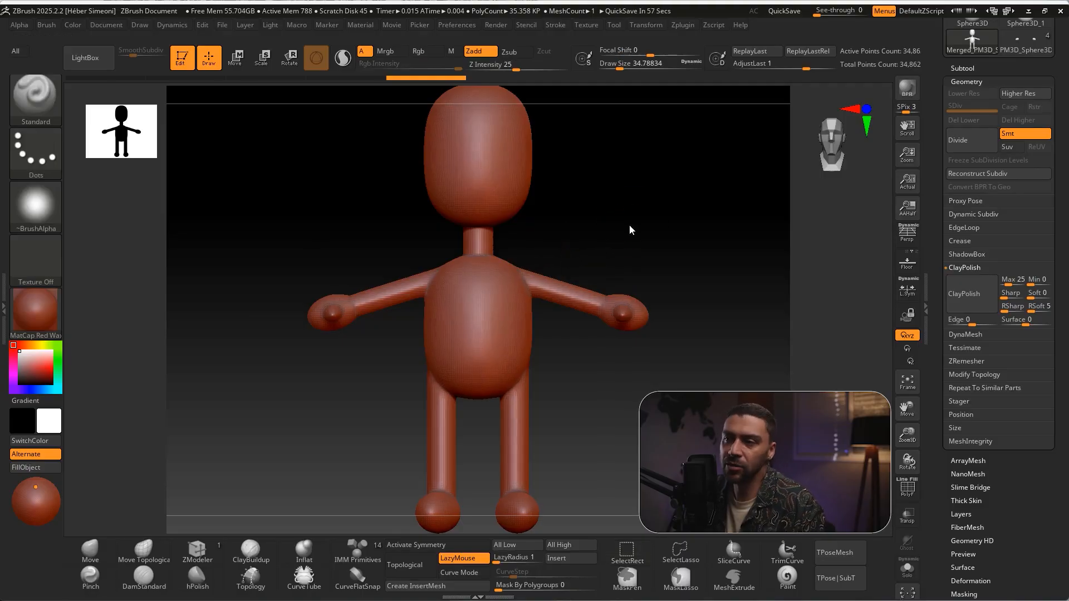
key("ctrl")
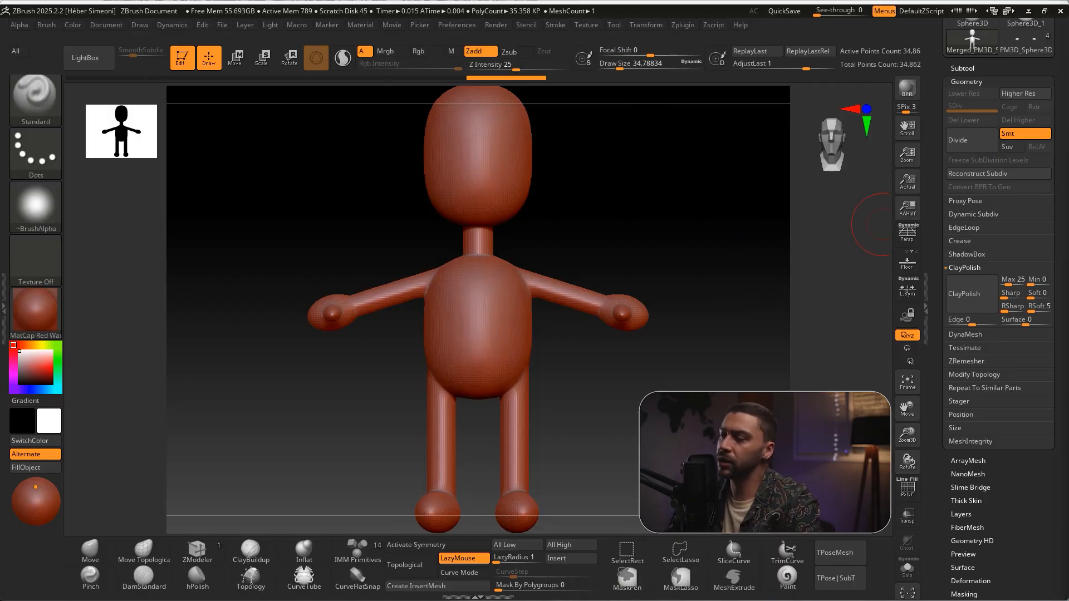
mouse_move(634, 244)
left_mouse_down("alt")
mouse_move(634, 201)
mouse_move(602, 227)
mouse_move(624, 235)
left_mouse_up("alt")
Look through the brush library, filtering it to the brushes starting with M to locate the Move brushes
key("s")
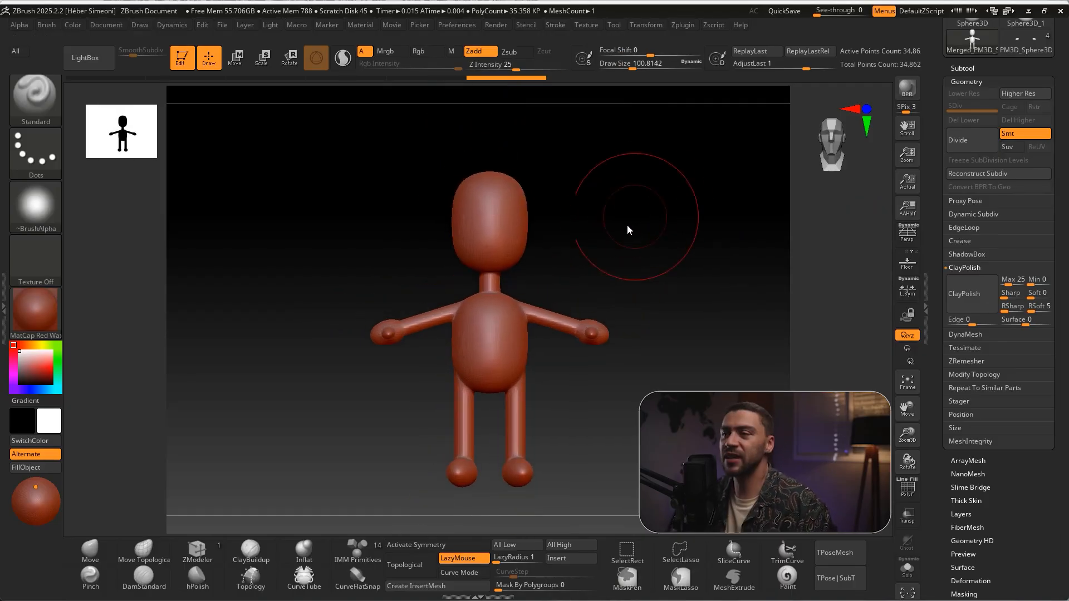
key("ctrl")
left_click_drag(211, 73, 207, 74, "ctrl")
left_click_drag(294, 214, 45, 104)
left_click(30, 96)
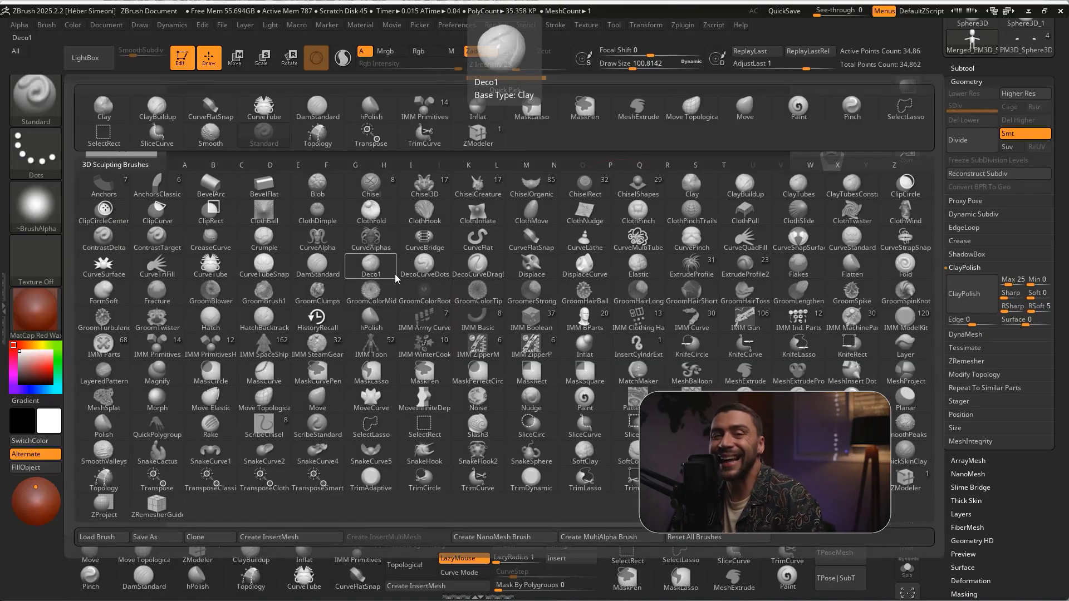
key("m")
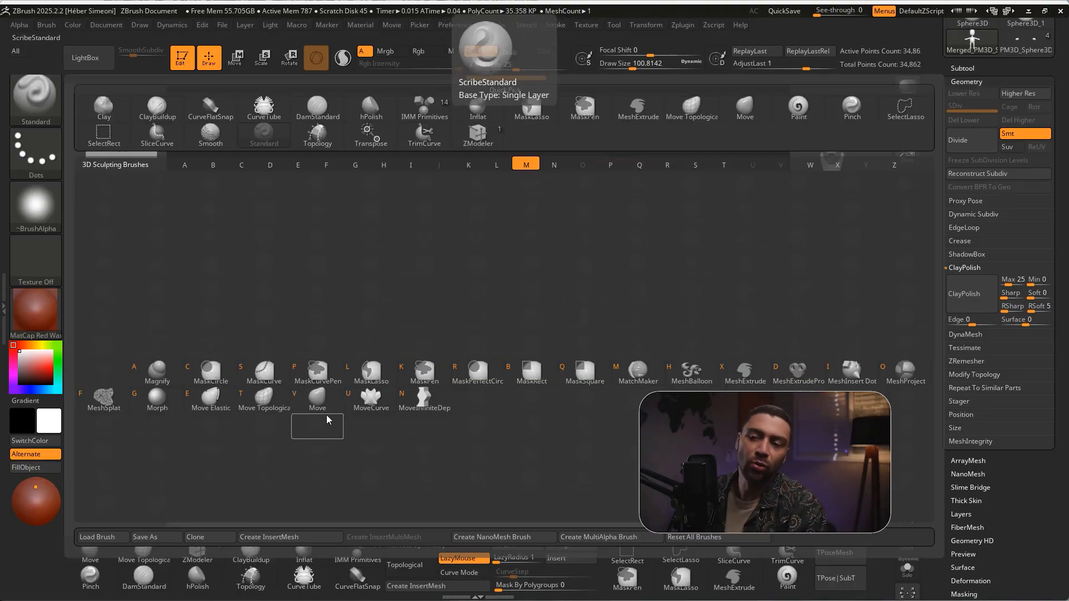
left_click(316, 400)
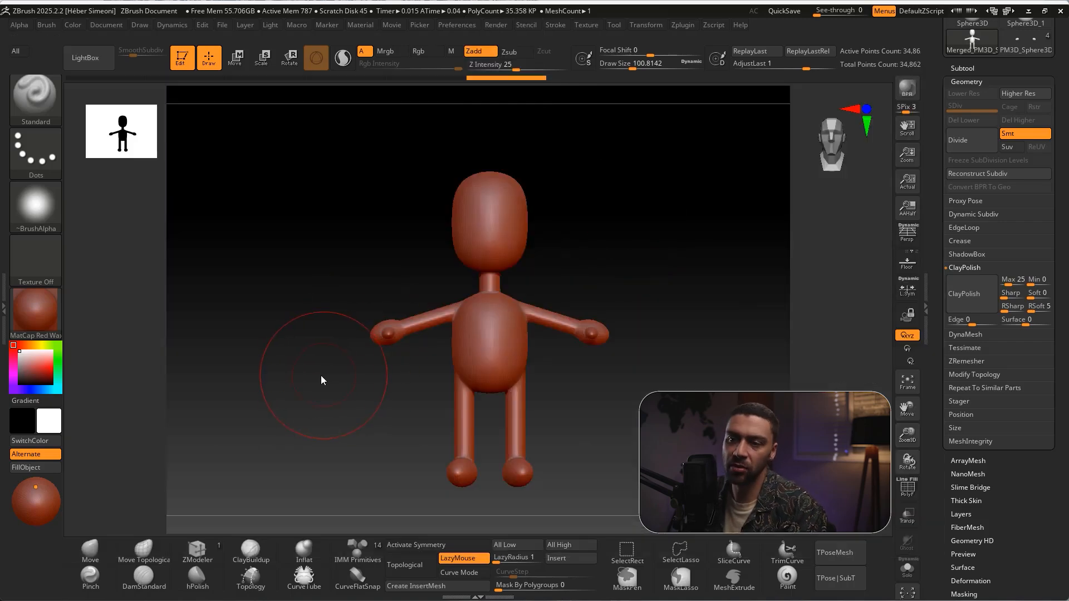
left_click(35, 97)
left_click(304, 319)
mouse_move(336, 367)
left_mouse_down("ctrl+shift")
mouse_move(341, 569)
mouse_move(279, 561)
mouse_move(256, 544)
mouse_move(267, 535)
left_mouse_up("ctrl+shift")
key("Escape")
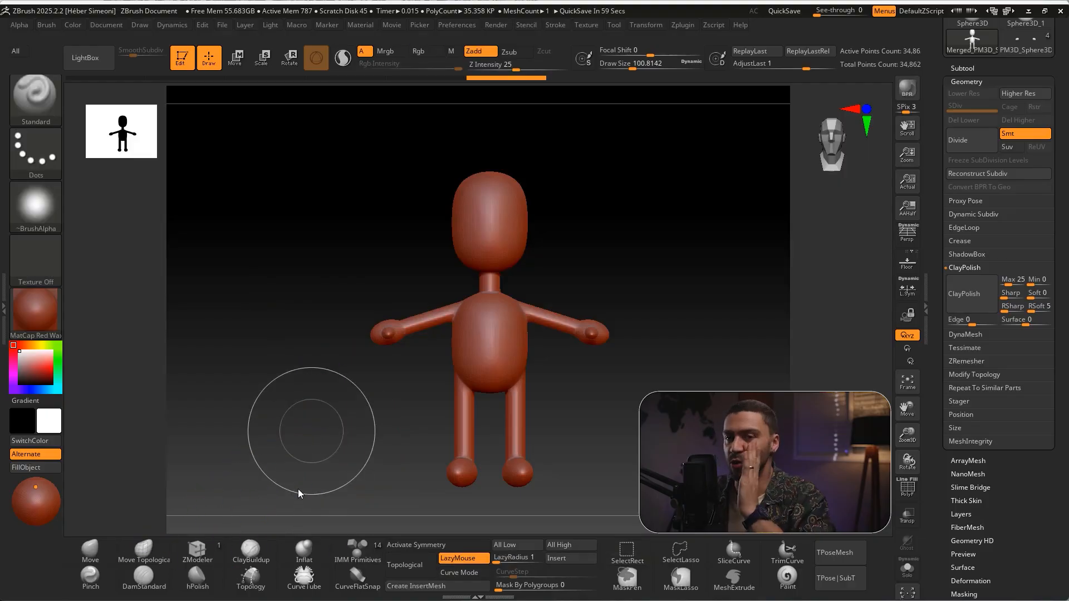
Select the Move Topological brush and bring the whole character into a closer front view
mouse_move(277, 399)
left_mouse_down("ctrl+shift")
mouse_move(613, 573)
mouse_move(249, 433)
mouse_move(172, 244)
mouse_move(241, 425)
mouse_move(41, 114)
mouse_move(66, 144)
left_mouse_up("ctrl+shift")
mouse_move(103, 232)
left_mouse_down("ctrl+shift")
mouse_move(238, 553)
mouse_move(258, 551)
mouse_move(147, 551)
left_mouse_up("ctrl+shift")
left_click(146, 552)
right_click_drag(613, 254, 625, 220, "ctrl")
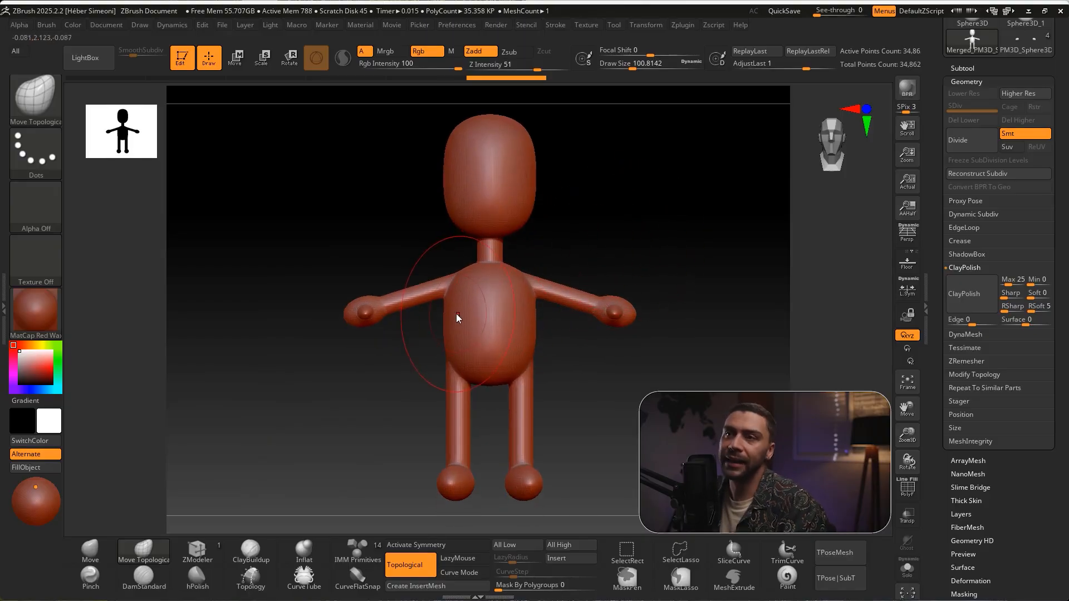
Try pulling the head sideways with a very large brush of about 318 draw size and undo the stroke
mouse_move(578, 286)
left_mouse_down("ctrl+shift")
mouse_move(633, 72)
mouse_move(616, 69)
mouse_move(659, 66)
left_mouse_up("ctrl+shift")
mouse_move(457, 198)
left_mouse_down()
mouse_move(517, 189)
mouse_move(459, 207)
mouse_move(534, 208)
left_mouse_up()
key("ctrl+z")
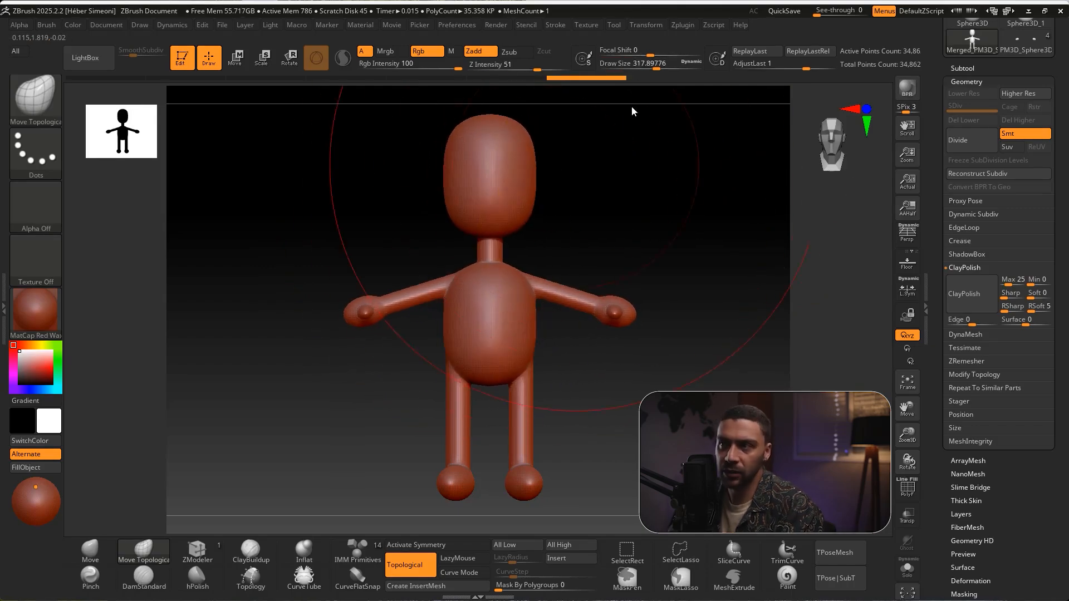
Reduce the draw size to about 62 and activate symmetry, testing it with a stroke on the head that is undone
left_click_drag(640, 66, 627, 69)
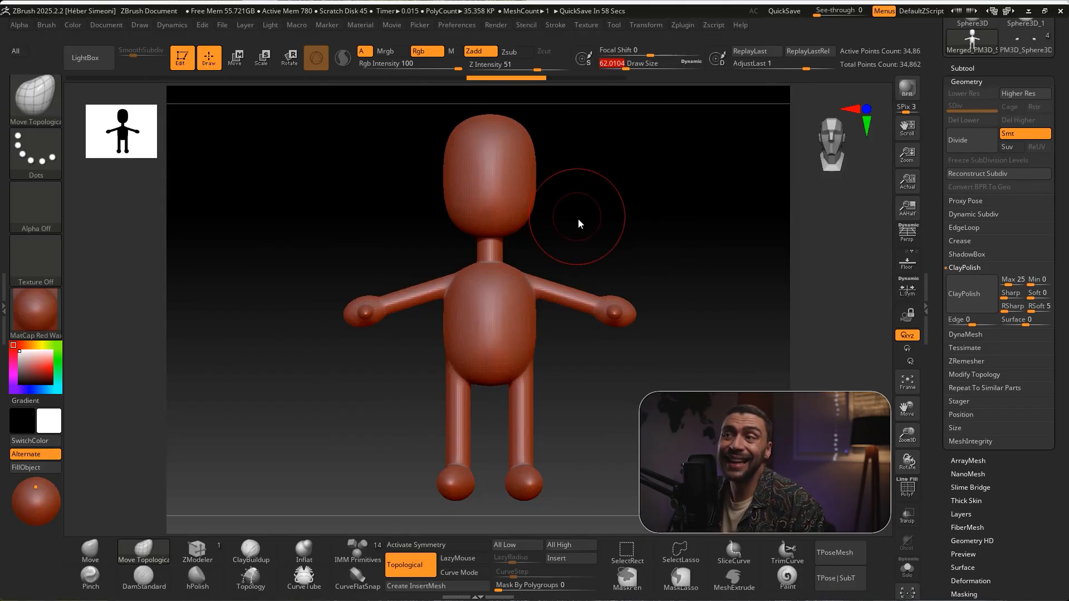
key("x")
mouse_move(455, 198)
left_mouse_down()
mouse_move(428, 218)
mouse_move(446, 219)
mouse_move(438, 245)
left_mouse_up()
key("ctrl+z")
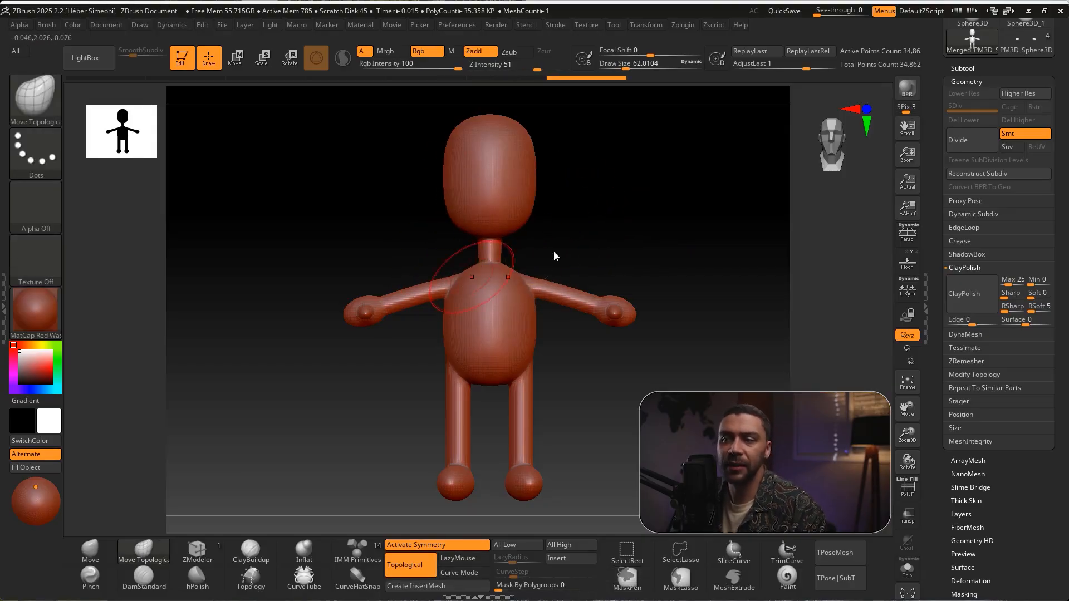
Reshape the torso's sides and shoulders symmetrically from the front with the Move Topological brush at about 80 draw size
key("s")
mouse_move(587, 201)
left_mouse_down()
mouse_move(654, 229)
mouse_move(636, 248)
left_mouse_up()
key("s")
left_click_drag(413, 272, 428, 278)
mouse_move(419, 328)
left_mouse_down()
mouse_move(433, 330)
mouse_move(435, 307)
left_mouse_up()
left_click_drag(438, 261, 434, 249)
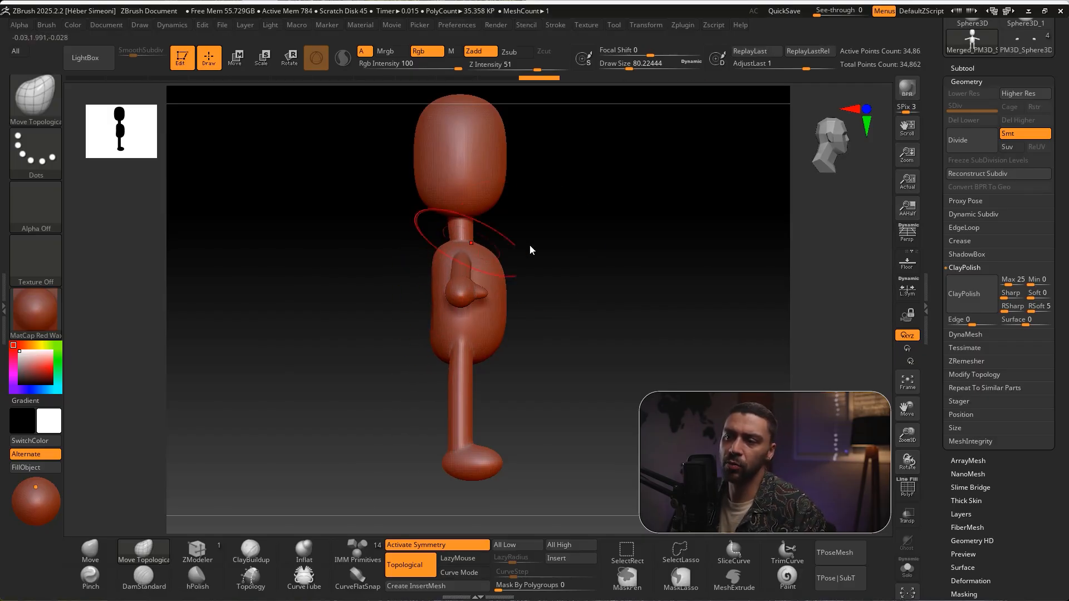
Slim the torso's side profile by pushing in the chest, belly and back
left_click_drag(498, 262, 492, 329)
left_click_drag(494, 347, 491, 349)
left_click_drag(434, 290, 433, 330)
Shape the head's side profile by pushing in the lower back, pulling out the upper back and drawing the chin forward and down
mouse_move(602, 213)
left_mouse_down("alt")
mouse_move(606, 231)
mouse_move(582, 211)
left_mouse_up("alt")
key("s")
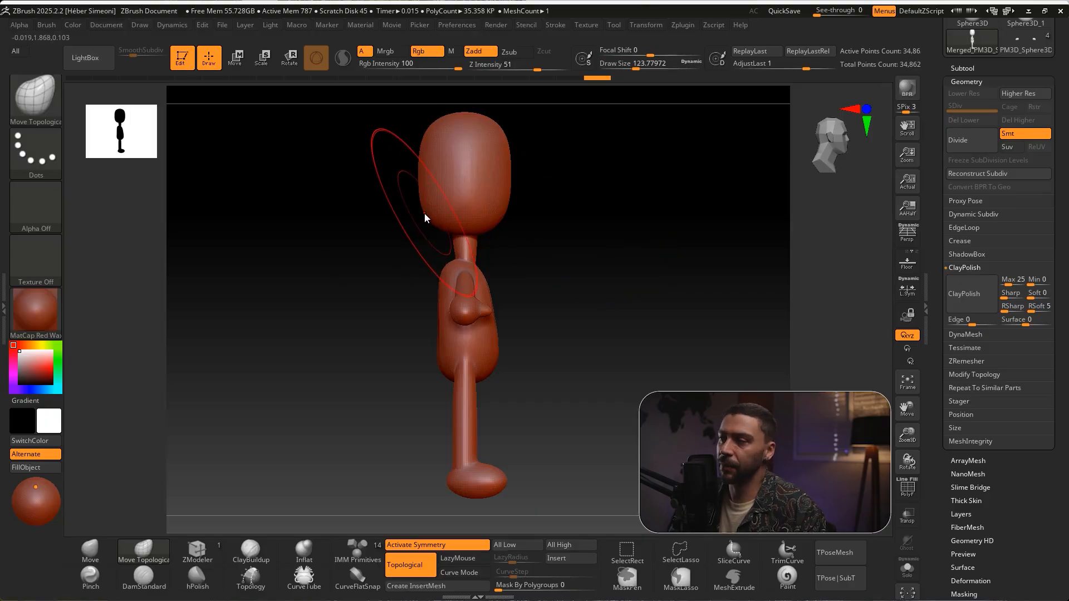
left_click_drag(424, 213, 435, 205)
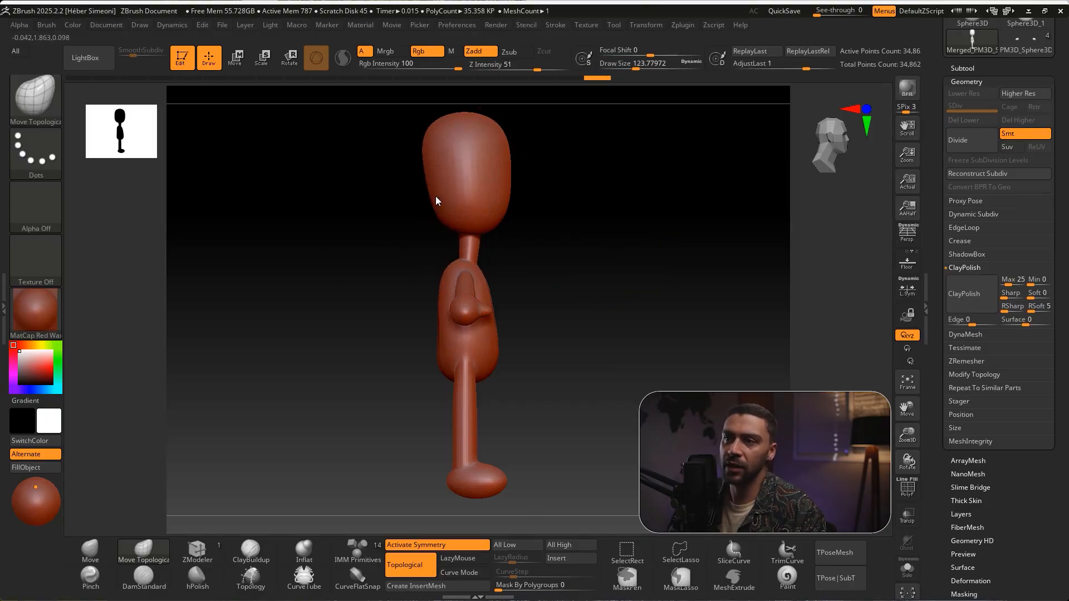
left_click_drag(425, 138, 417, 139)
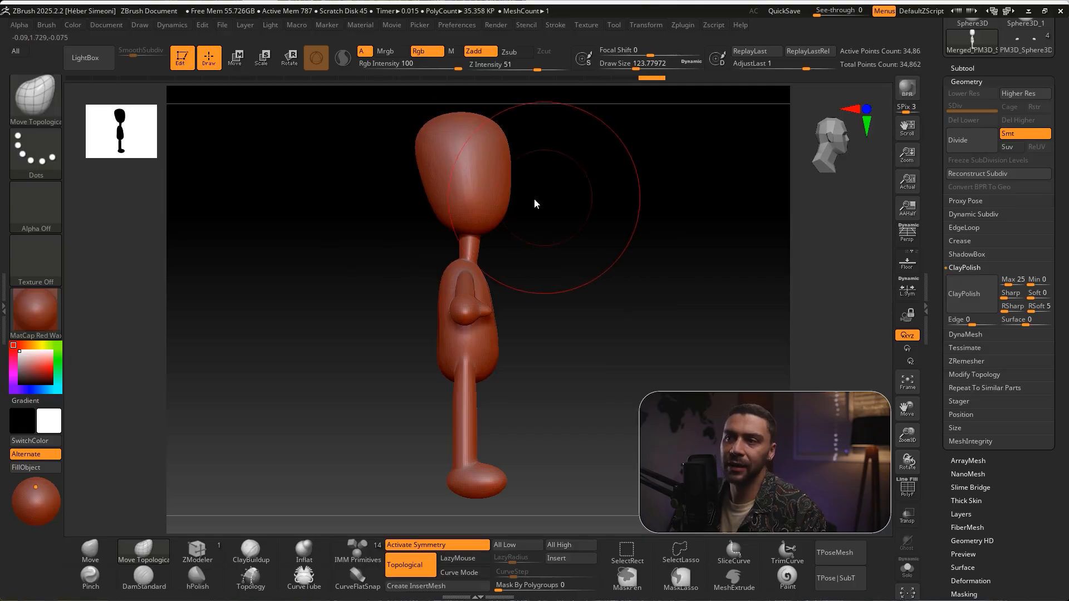
key("s")
left_click_drag(530, 197, 511, 229)
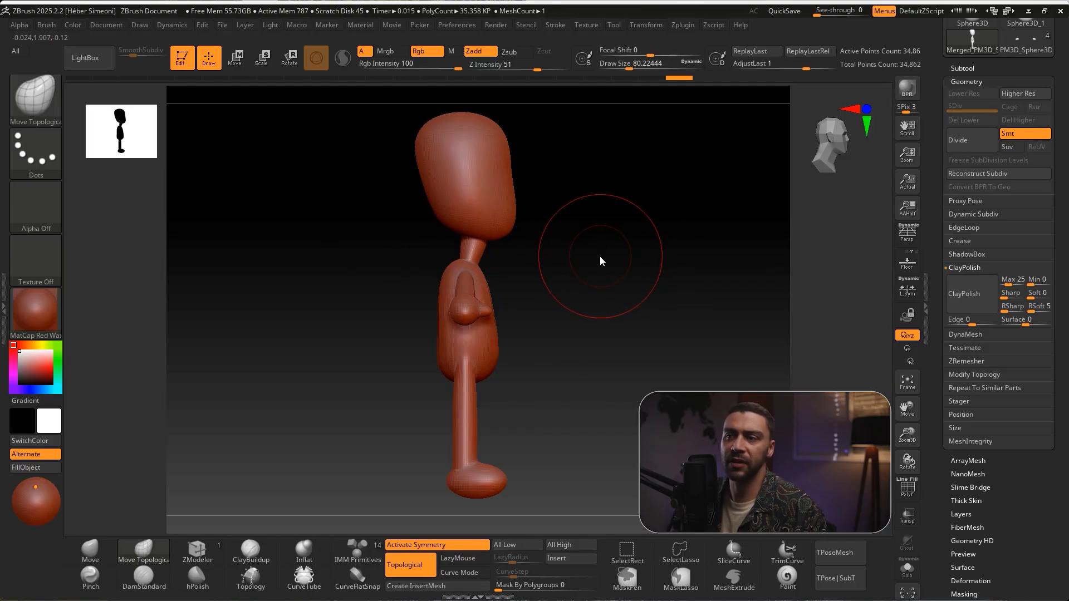
Smooth out the streaks on the front of the torso with the Smooth brush
mouse_move(583, 310)
left_mouse_down()
mouse_move(619, 322)
mouse_move(644, 259)
mouse_move(636, 270)
left_mouse_up()
mouse_move(632, 199)
left_mouse_down("ctrl")
mouse_move(445, 322)
mouse_move(465, 311)
mouse_move(444, 349)
mouse_move(419, 326)
left_mouse_up("ctrl")
mouse_move(550, 256)
left_mouse_down()
mouse_move(570, 242)
mouse_move(557, 248)
left_mouse_up()
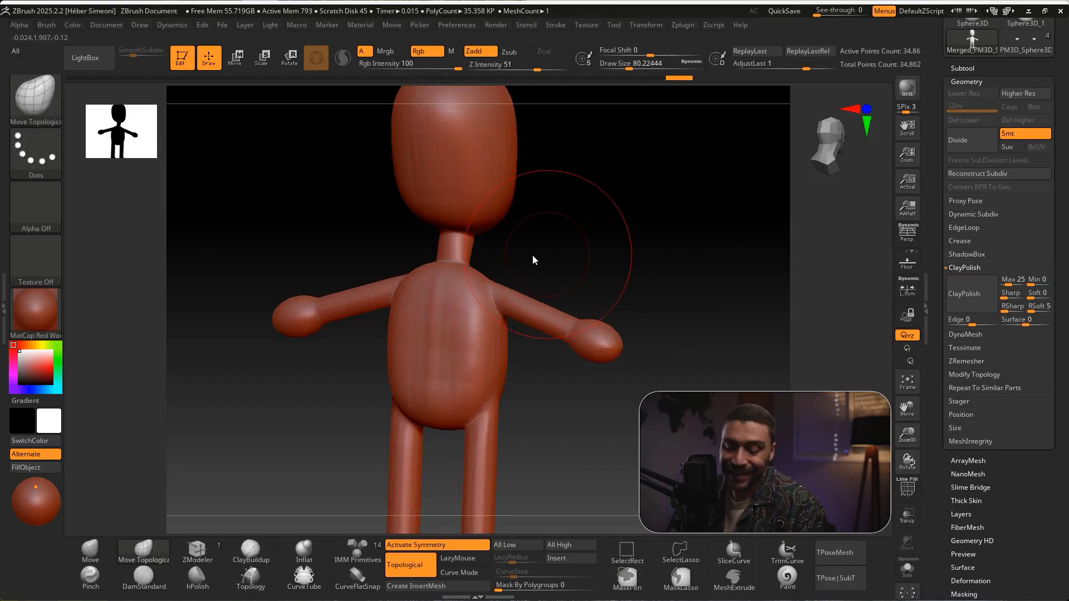
key("shift")
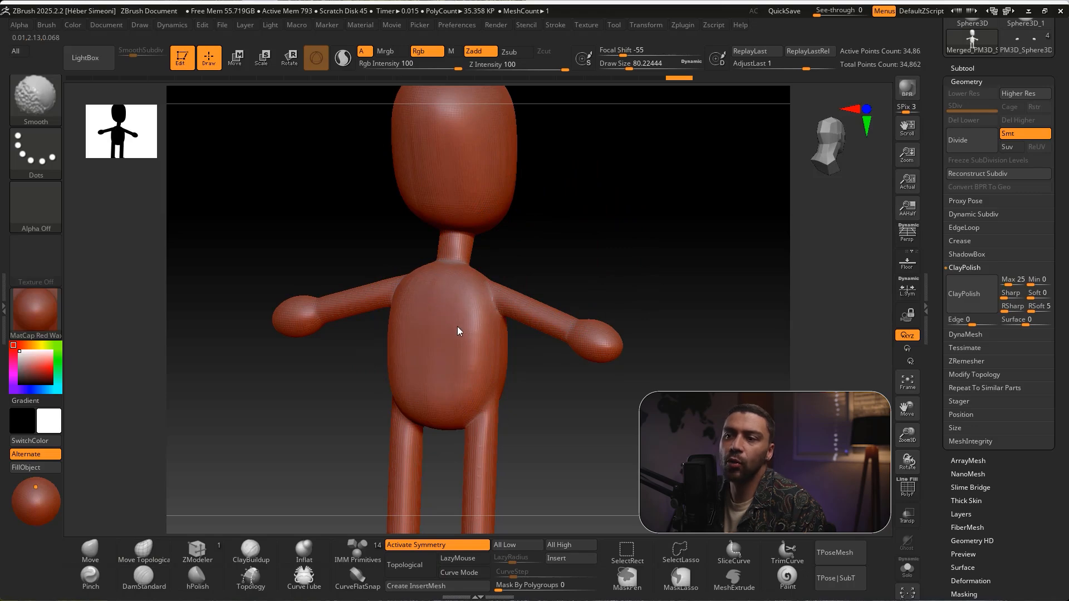
Reduce the draw size to about 35 and smooth the neck where it meets the head and torso
key("s")
left_click(573, 218)
left_click_drag(597, 269, 604, 322, "alt")
key("shift")
mouse_move(597, 262)
left_mouse_down()
mouse_move(616, 282)
mouse_move(621, 249)
mouse_move(417, 288)
left_mouse_up()
key("s")
key("shift")
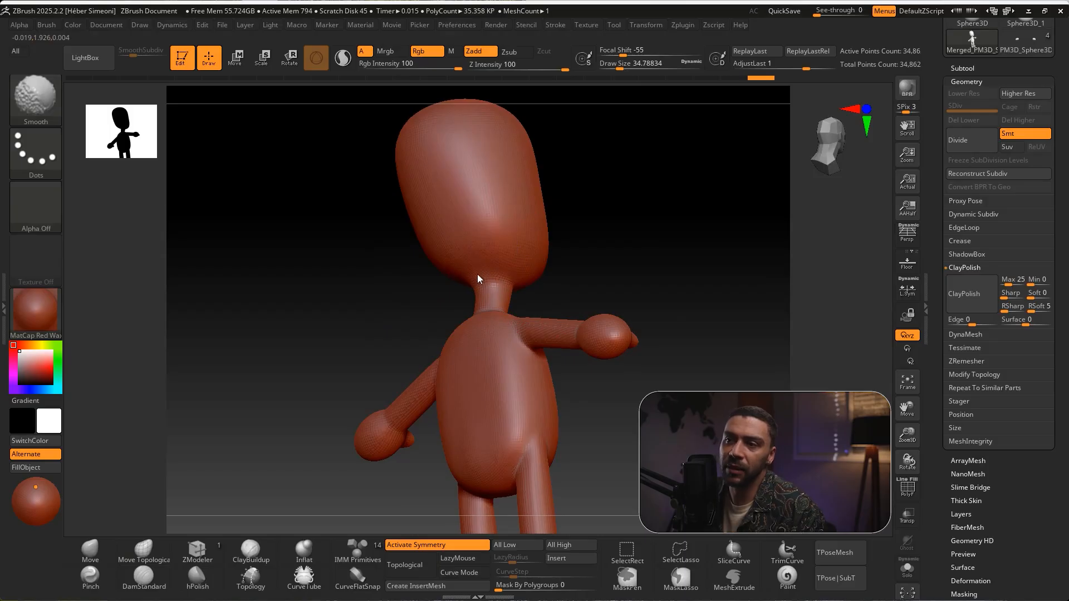
left_click_drag(477, 233, 485, 235, "shift")
mouse_move(586, 274)
left_mouse_down()
mouse_move(633, 286)
mouse_move(582, 301)
mouse_move(587, 310)
left_mouse_up()
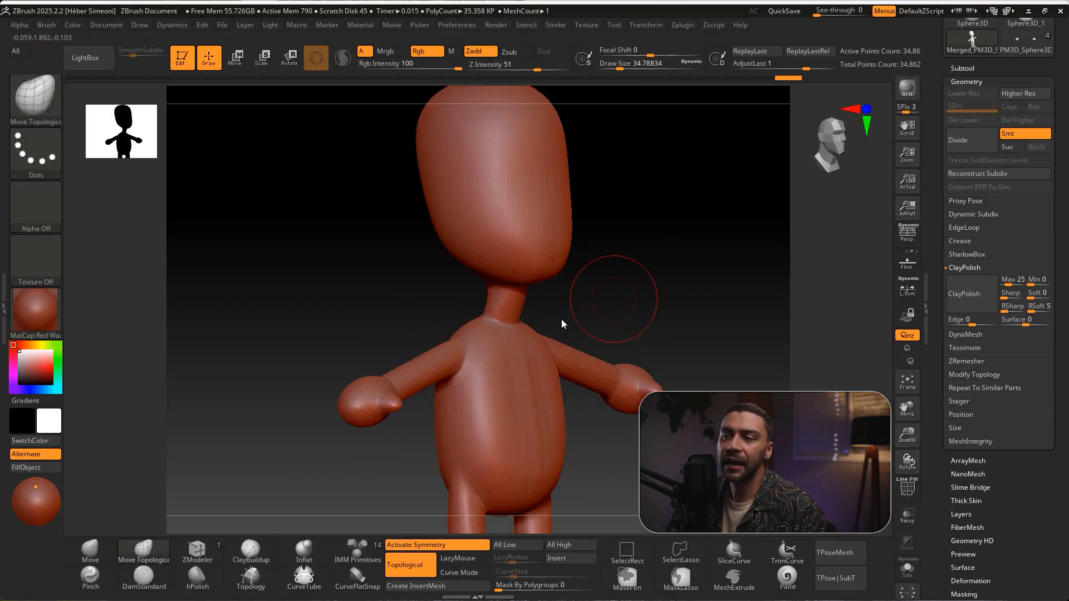
Smooth the base of the neck and the chest and belly surface
key("shift")
left_click_drag(516, 334, 508, 332, "shift")
mouse_move(590, 300)
left_mouse_down()
mouse_move(640, 297)
mouse_move(519, 304)
mouse_move(631, 314)
mouse_move(641, 292)
mouse_move(620, 281)
mouse_move(642, 261)
mouse_move(655, 273)
mouse_move(578, 295)
mouse_move(643, 312)
left_mouse_up()
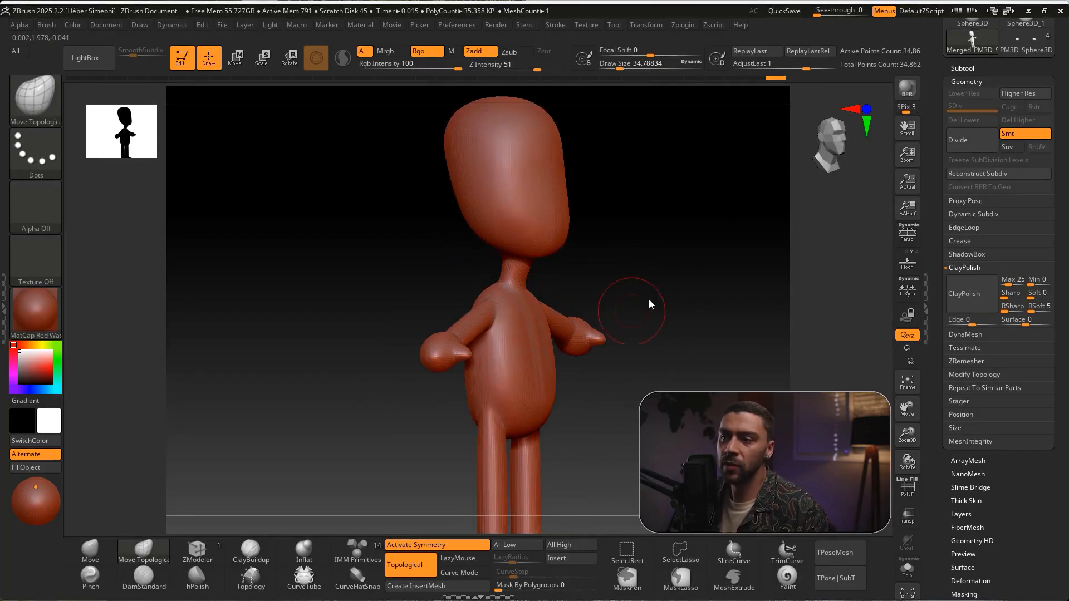
key("shift")
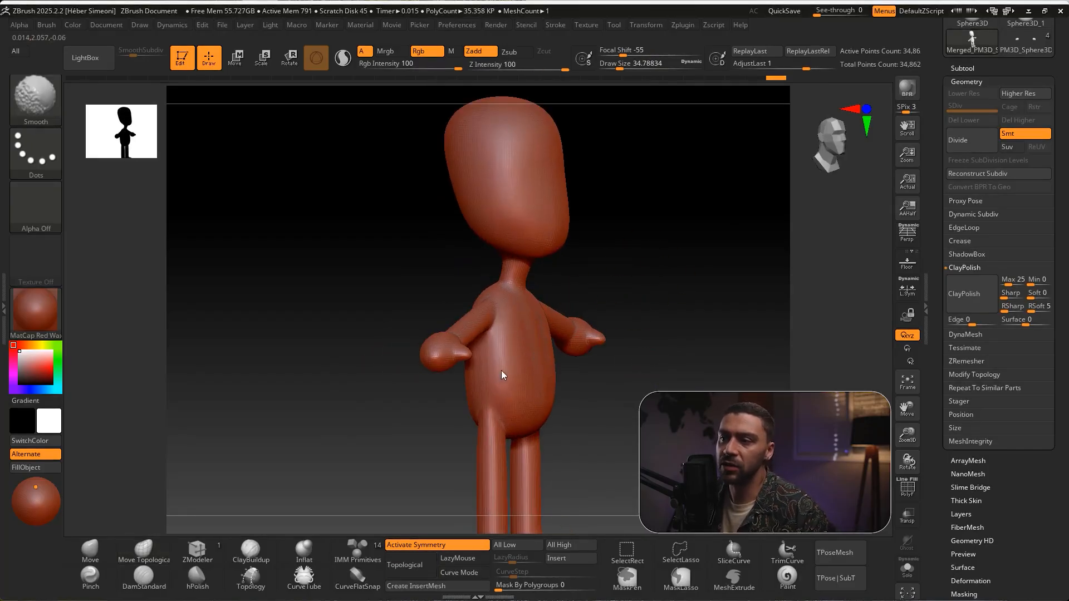
mouse_move(636, 293)
left_mouse_down()
mouse_move(653, 288)
mouse_move(670, 339)
mouse_move(677, 262)
mouse_move(623, 280)
left_mouse_up()
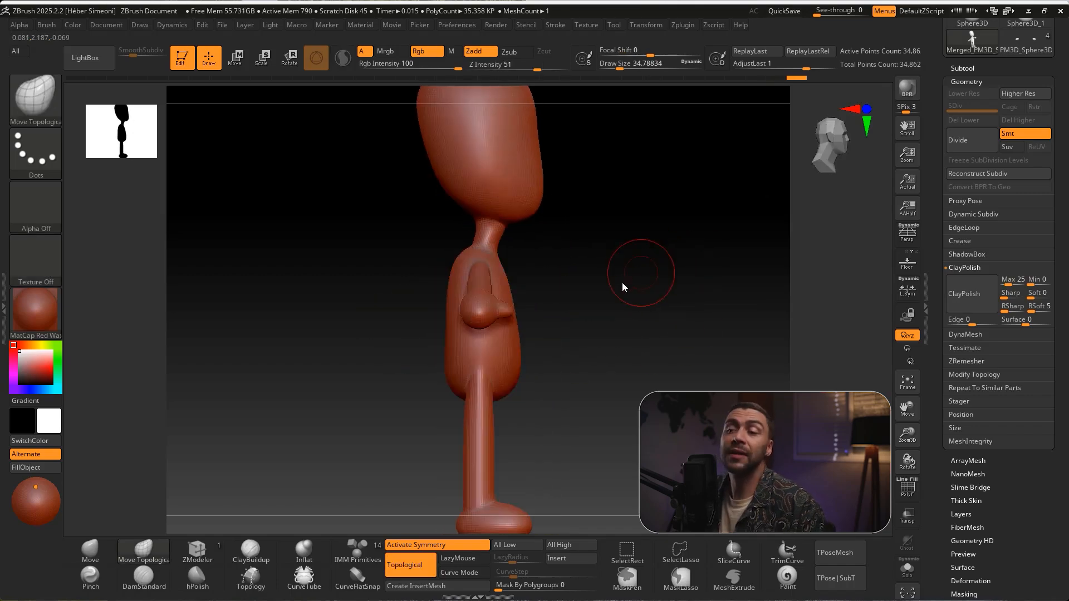
left_click_drag(702, 288, 671, 298, "shift")
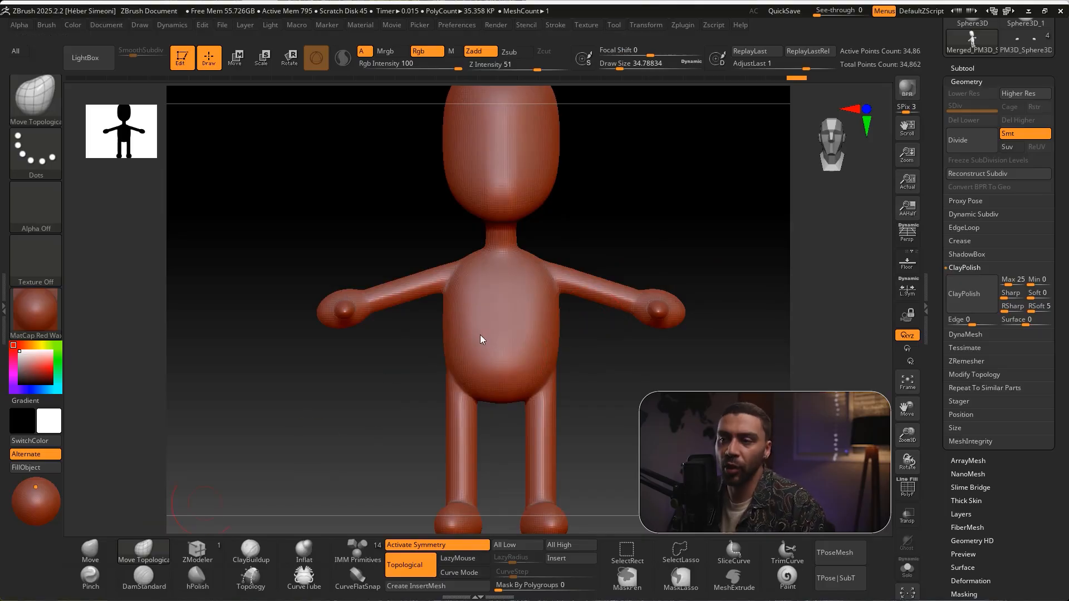
Narrow the upper torso symmetrically with Move Topological at about 68 draw size, and reduce the draw size to about 37
key("s")
left_click_drag(406, 366, 408, 366)
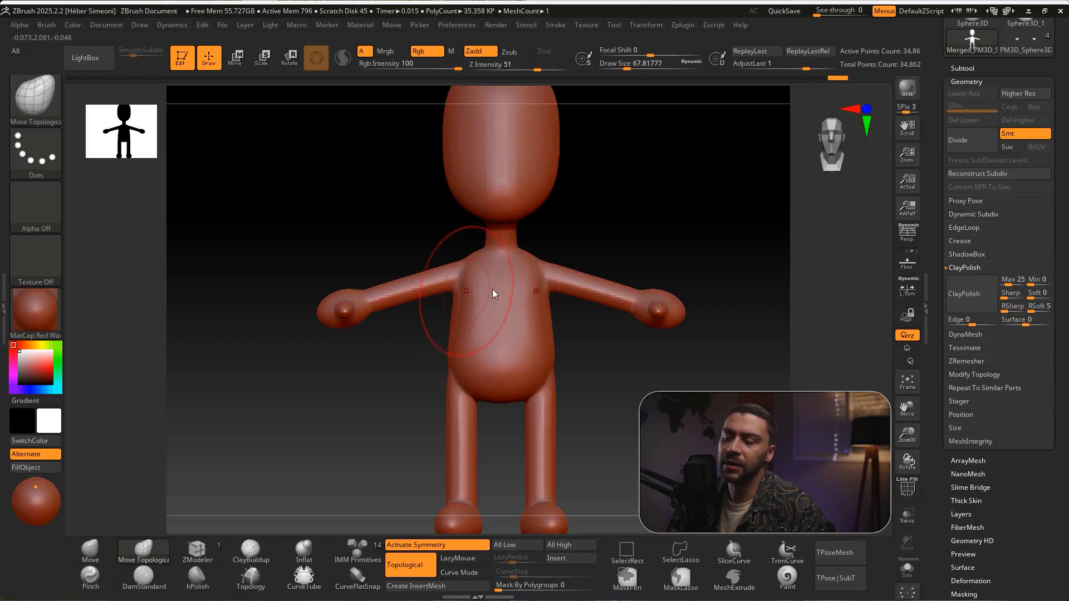
mouse_move(593, 382)
left_mouse_down("alt")
mouse_move(588, 312)
mouse_move(565, 366)
mouse_move(564, 323)
left_mouse_up("alt")
key("s")
key("s")
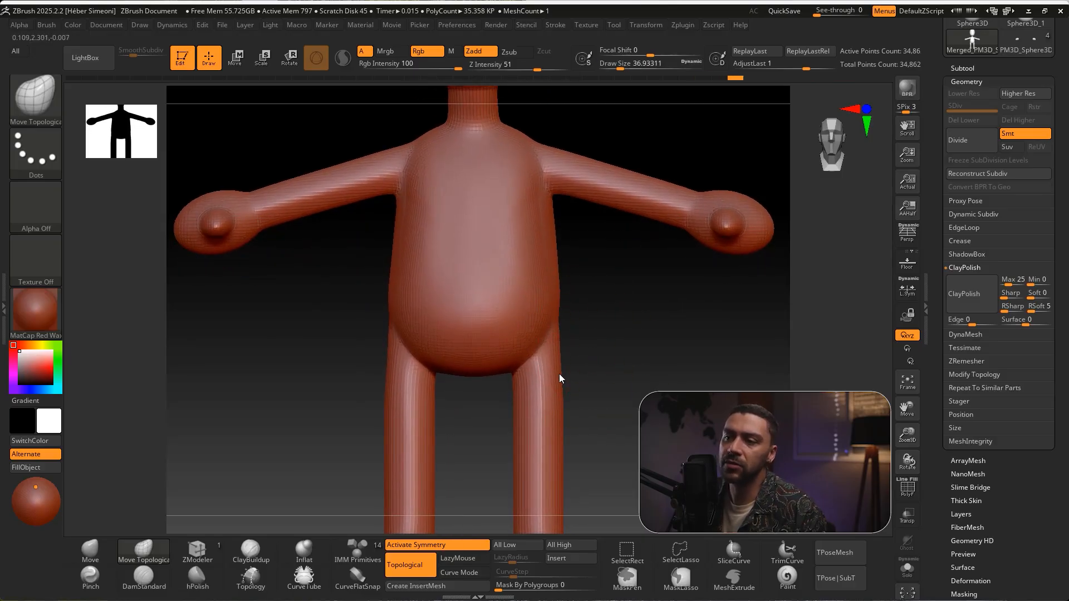
Try pulling the outer sides of the upper legs outward with the Move Topological brush
left_click_drag(584, 377, 580, 344, "alt")
left_click_drag(557, 377, 576, 378)
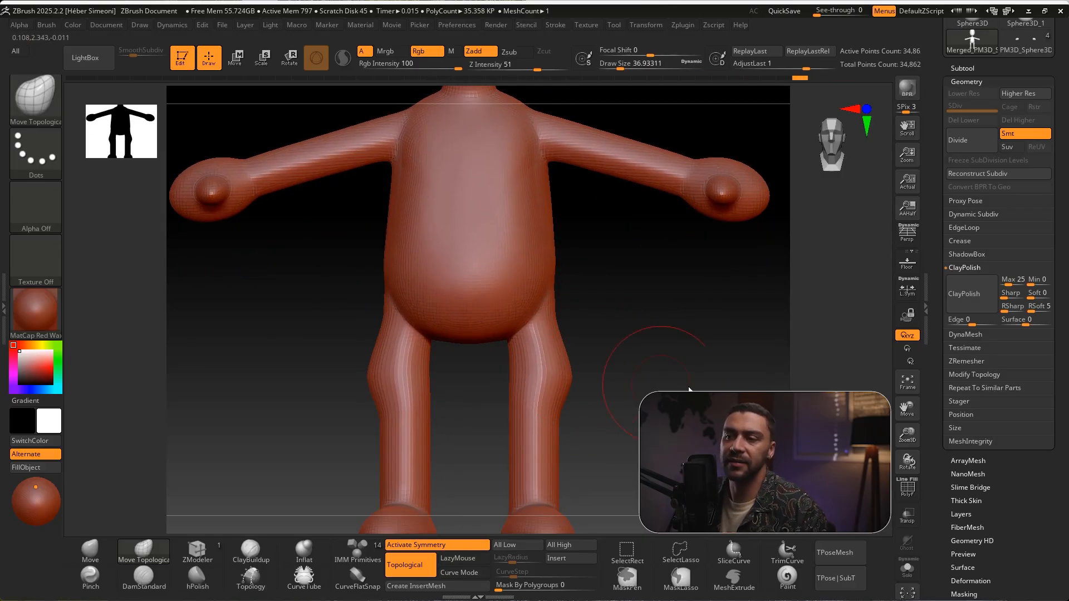
key("ctrl+z")
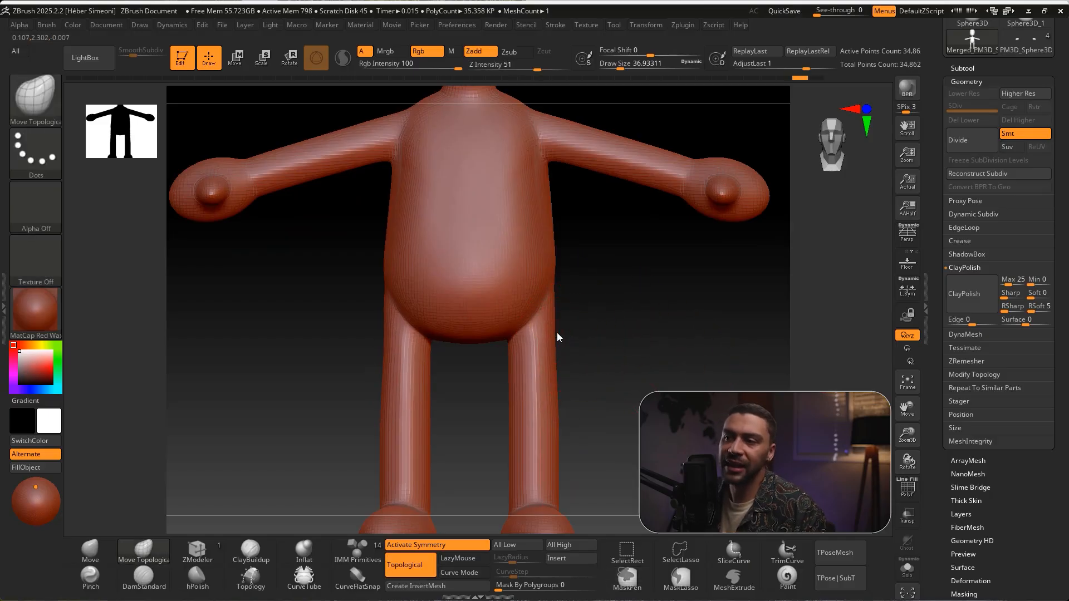
Tuck in the torso's sides at the waist and narrow the hips toward the legs with Move Topological
key("shift")
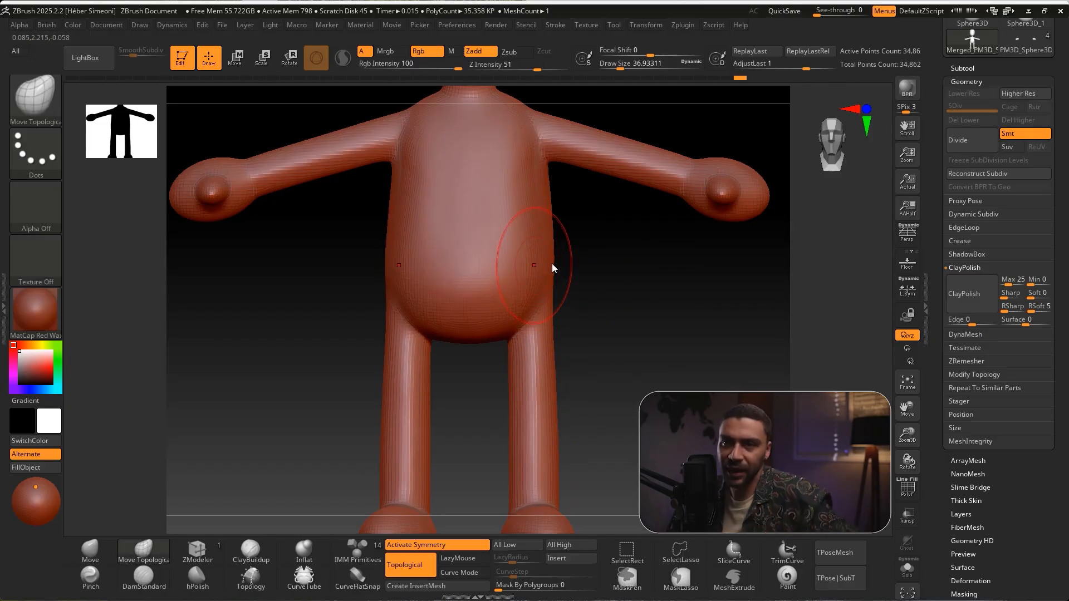
mouse_move(554, 249)
left_mouse_down("shift")
mouse_move(550, 225)
mouse_move(552, 234)
left_mouse_up("shift")
mouse_move(601, 261)
left_mouse_down()
mouse_move(589, 265)
mouse_move(553, 209)
left_mouse_up()
left_click_drag(557, 245, 553, 205)
left_click_drag(556, 247, 553, 201)
mouse_move(599, 250)
left_mouse_down()
mouse_move(556, 219)
mouse_move(586, 246)
left_mouse_up()
left_click_drag(562, 243, 637, 271)
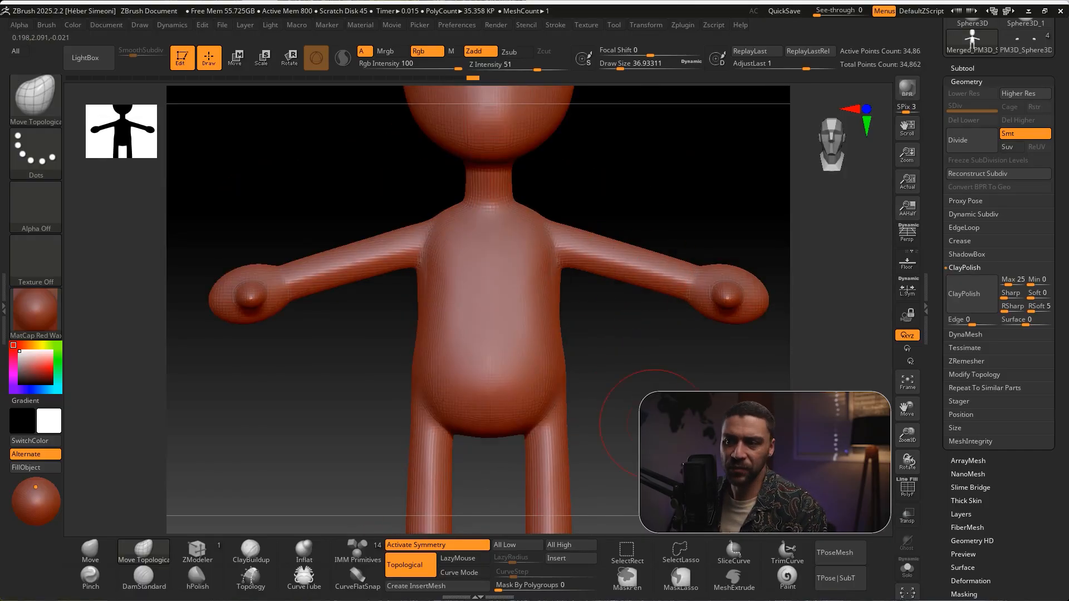
left_click_drag(649, 389, 638, 225, "alt")
left_click_drag(564, 212, 540, 236, "alt")
left_click_drag(544, 287, 546, 350)
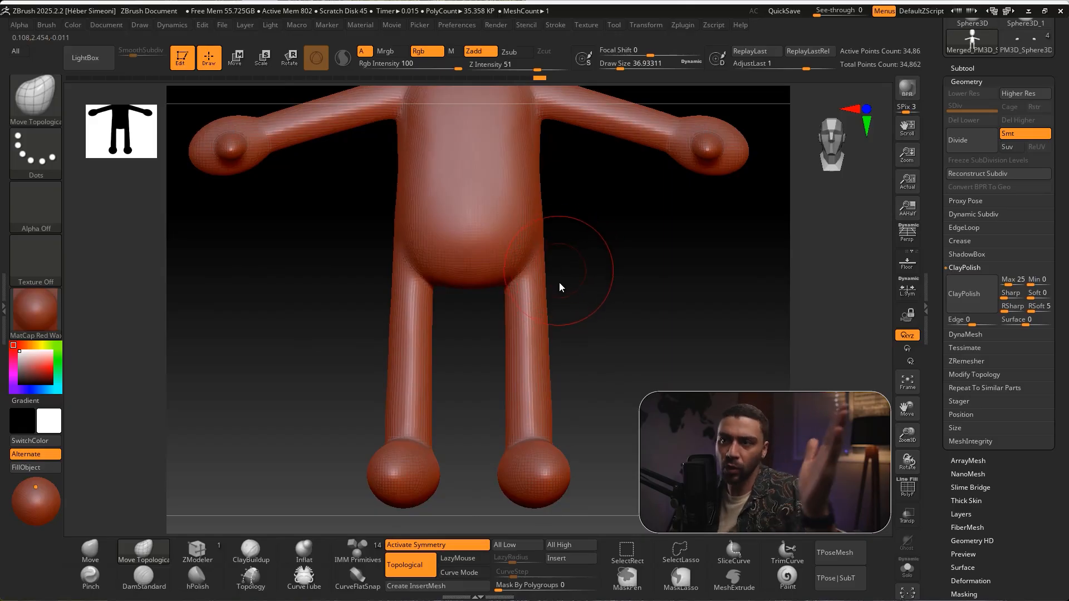
Switch to the Inflat brush and thicken the top of the leg where it joins the hip, working from the side
left_click_drag(593, 266, 673, 276)
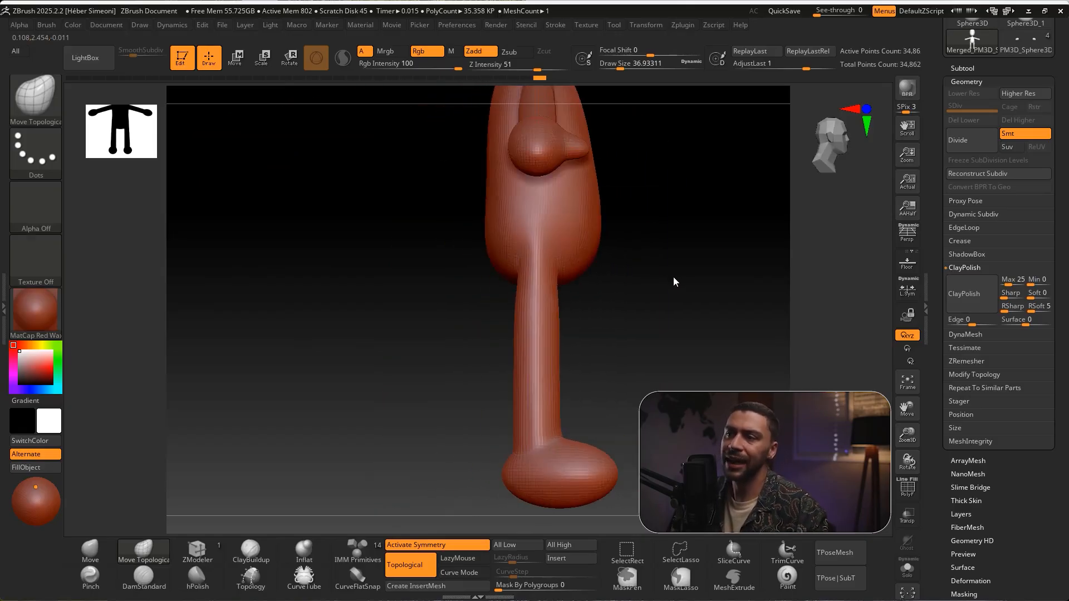
key("ctrl+shift")
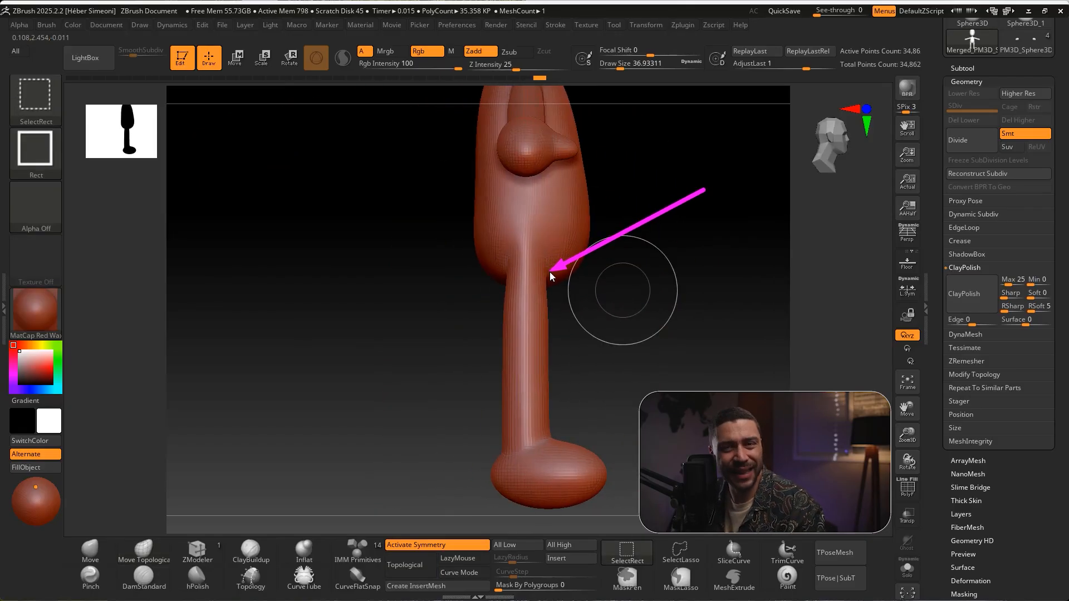
left_click_drag(554, 291, 304, 559, "ctrl+shift")
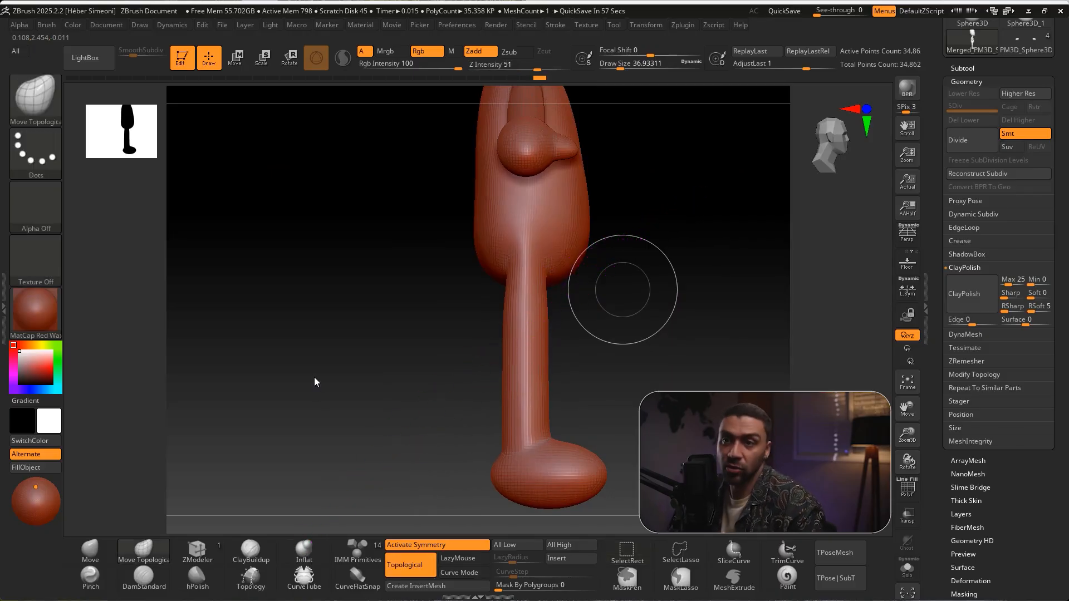
left_click(36, 97)
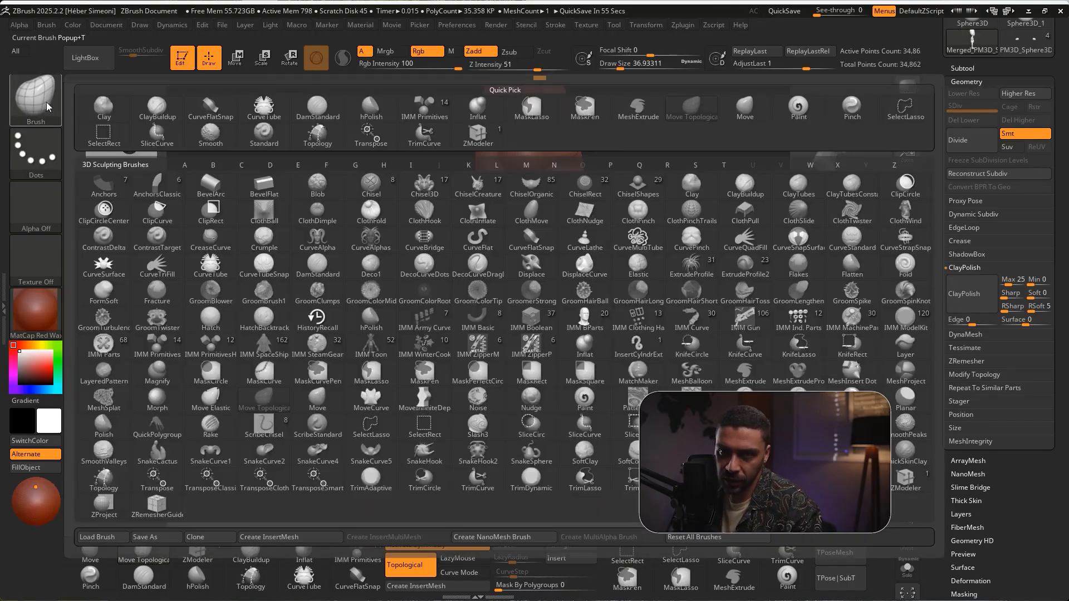
key("i")
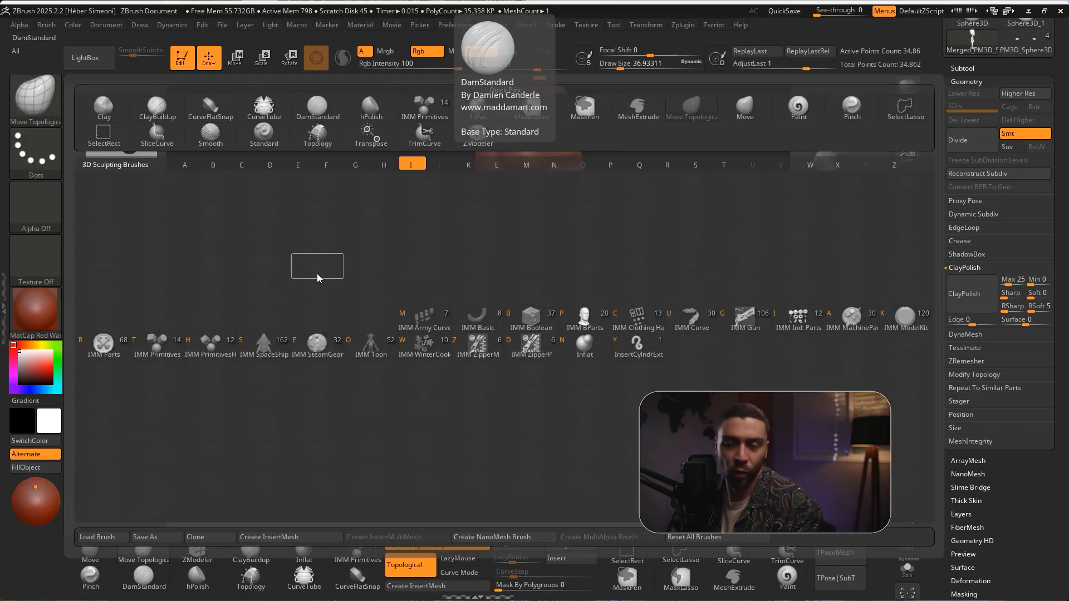
left_click(584, 345)
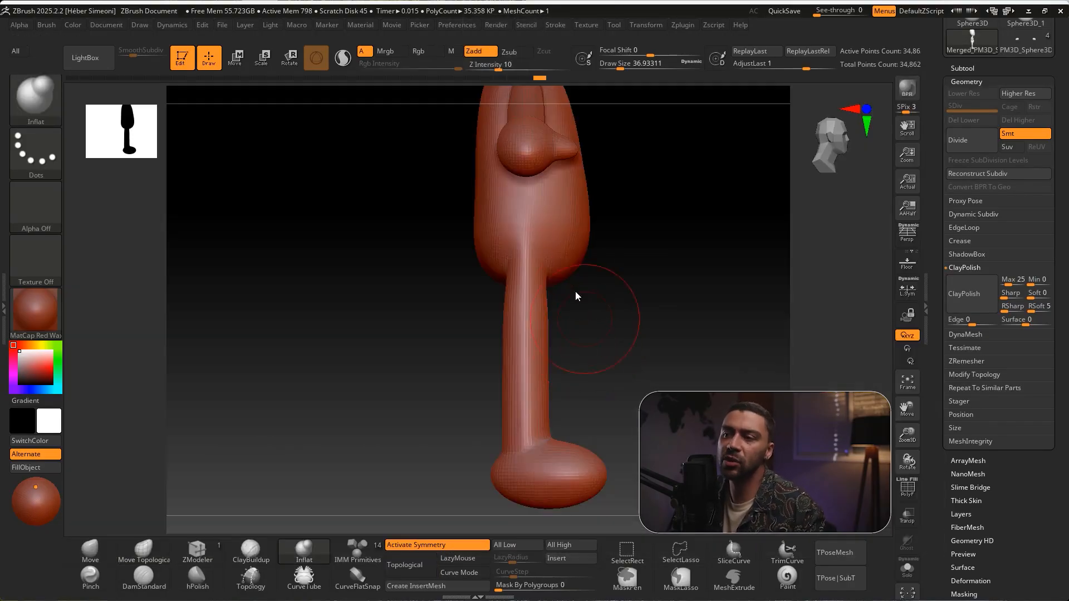
left_click_drag(539, 272, 545, 274, "alt")
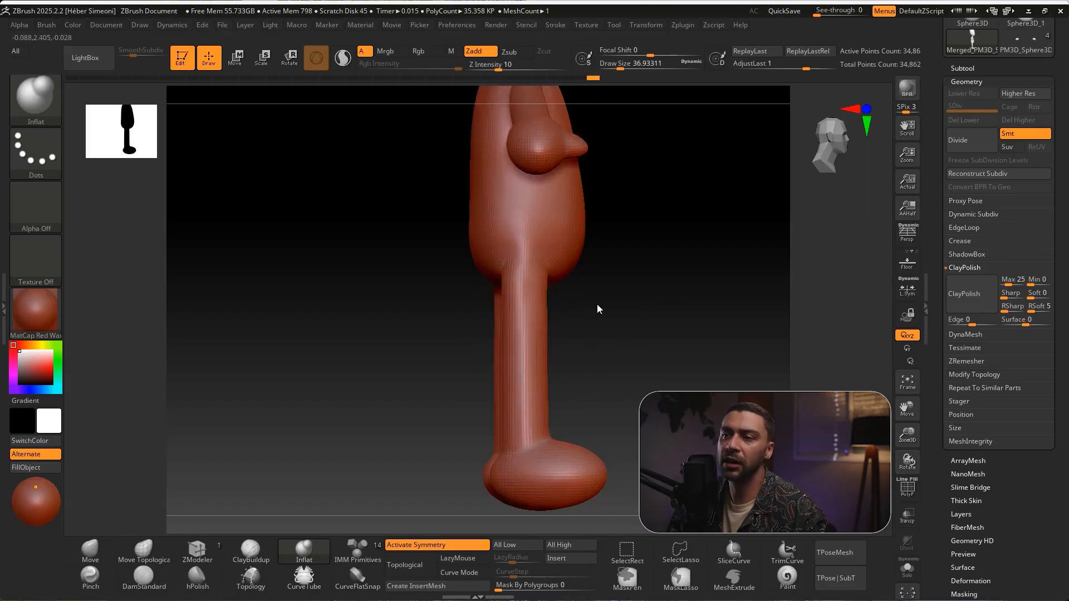
Build up the front and back of the leg-to-hip junctions with Inflat and smooth the transitions
left_click_drag(595, 305, 612, 302)
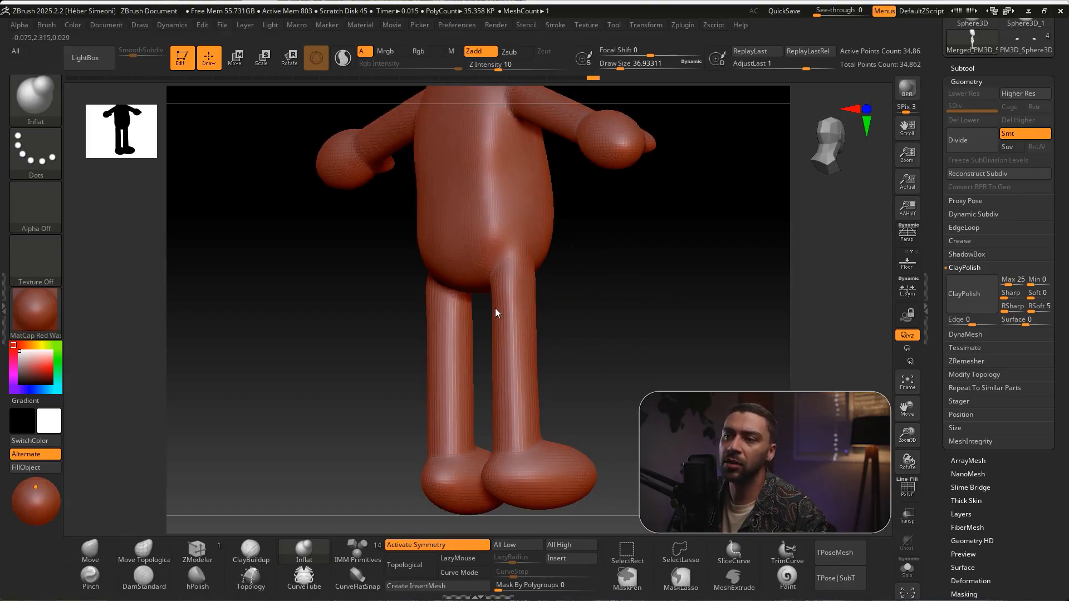
mouse_move(560, 315)
left_mouse_down()
mouse_move(577, 302)
mouse_move(535, 285)
mouse_move(563, 285)
mouse_move(515, 282)
left_mouse_up()
key("shift")
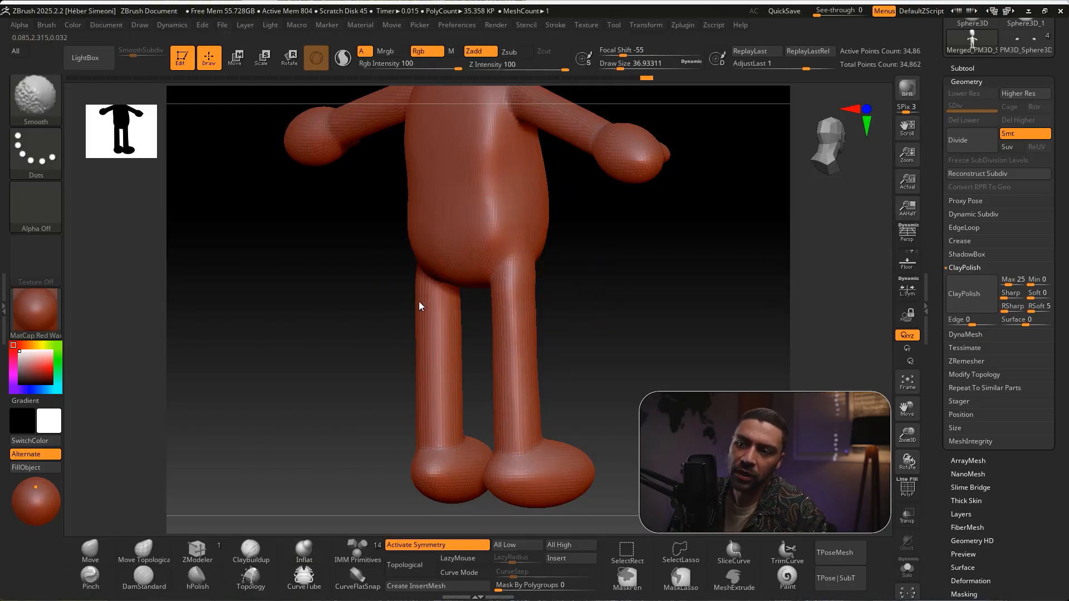
mouse_move(586, 280)
left_mouse_down()
mouse_move(659, 279)
mouse_move(411, 264)
left_mouse_up()
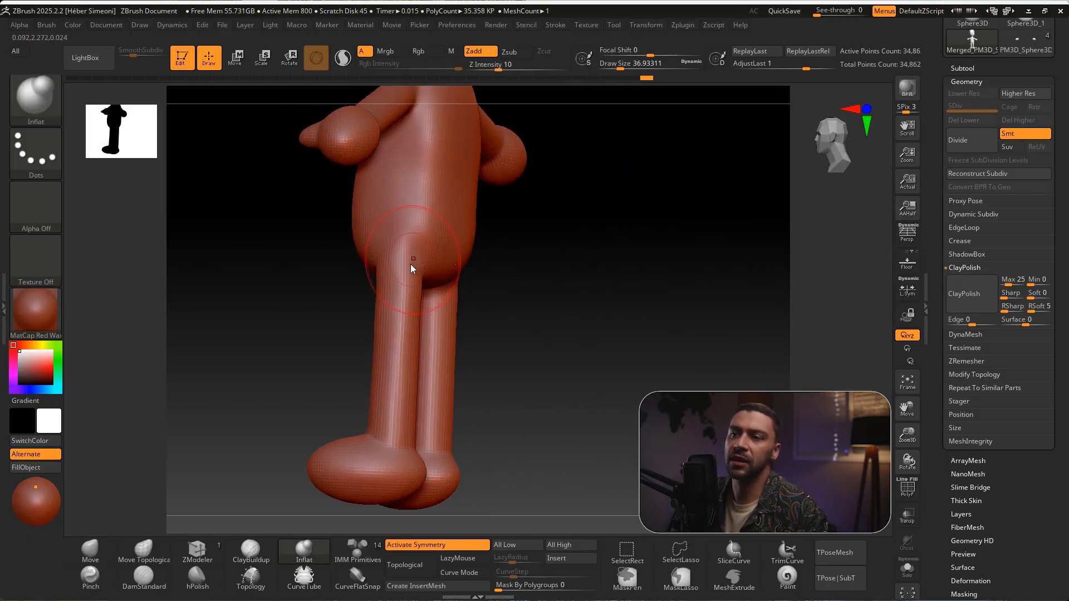
Inflate the shoulder joints and armpits where the arms meet the torso, working around front and back
mouse_move(520, 279)
left_mouse_down("shift")
mouse_move(487, 272)
mouse_move(556, 278)
mouse_move(590, 228)
mouse_move(614, 280)
left_mouse_up("shift")
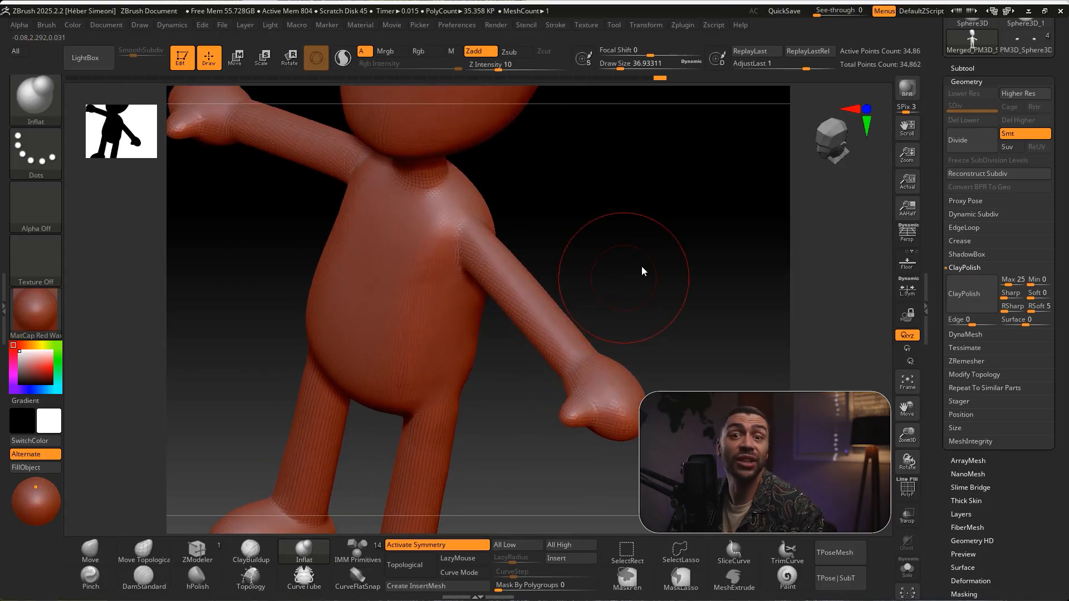
left_click_drag(596, 209, 590, 234, "alt")
mouse_move(491, 242)
left_mouse_down()
mouse_move(478, 243)
mouse_move(498, 256)
left_mouse_up()
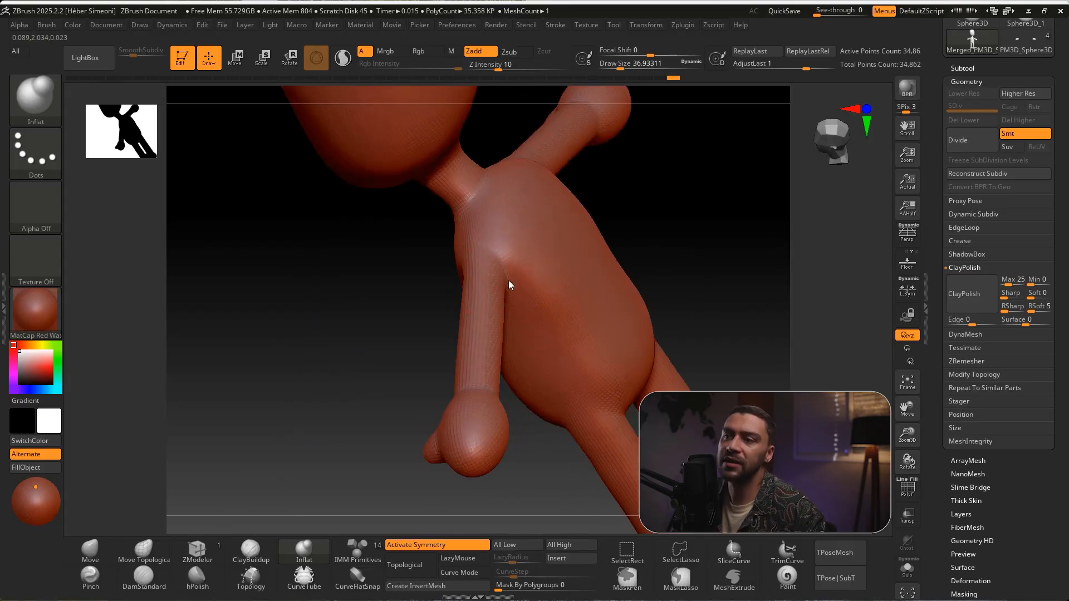
left_click_drag(670, 231, 653, 210)
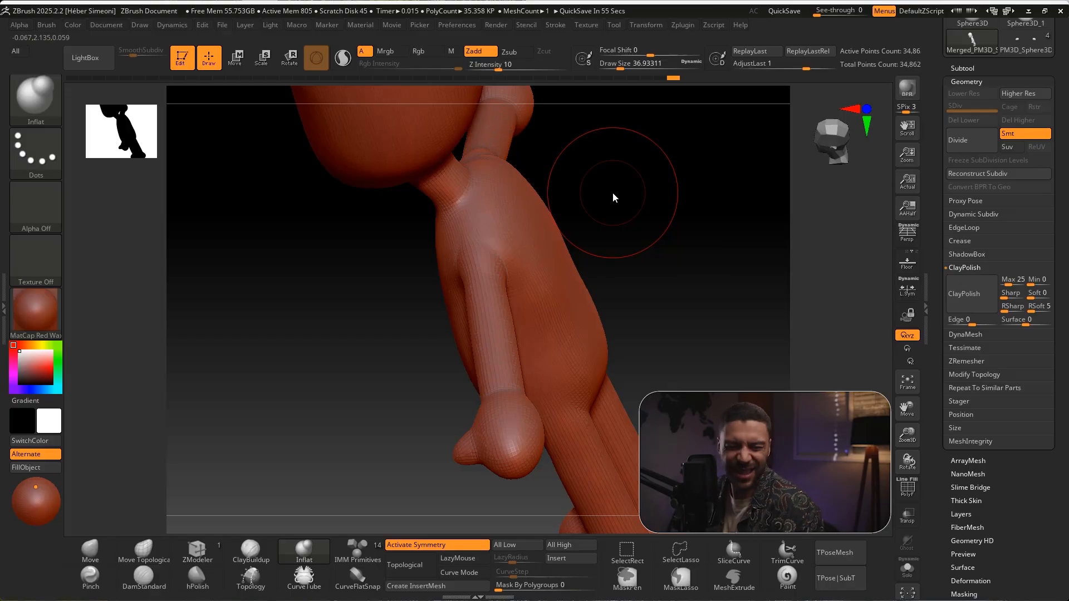
left_click_drag(672, 201, 629, 232)
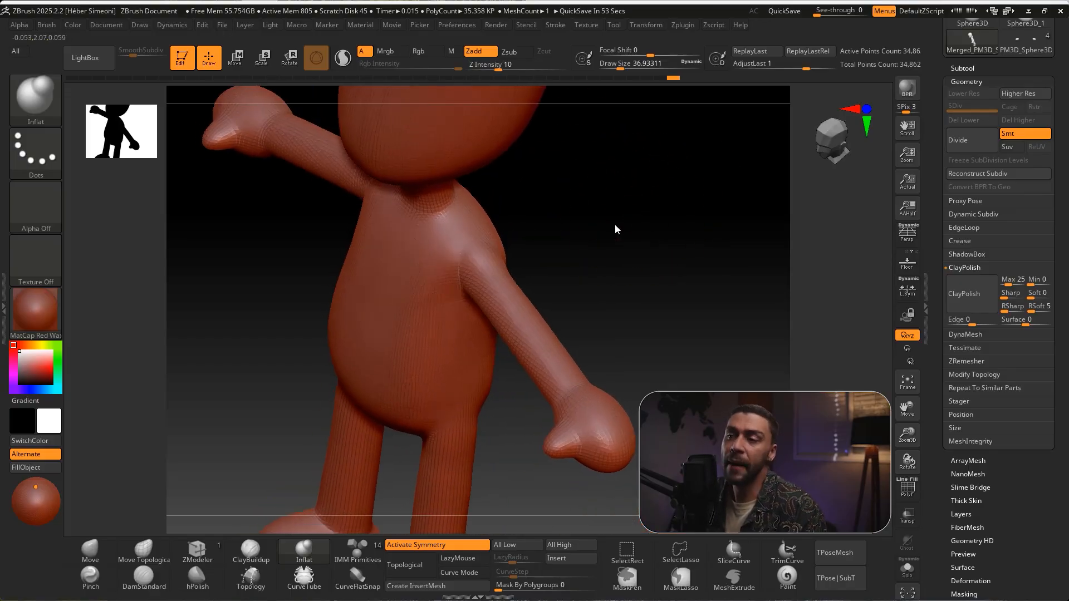
right_click_drag(466, 281, 516, 252)
left_click_drag(667, 227, 718, 231)
left_click_drag(510, 250, 490, 250, "shift")
left_click_drag(629, 245, 690, 240)
mouse_move(490, 243)
left_mouse_down("shift")
mouse_move(463, 271)
mouse_move(506, 251)
left_mouse_up("shift")
mouse_move(568, 238)
left_mouse_down()
mouse_move(601, 224)
mouse_move(672, 225)
left_mouse_up()
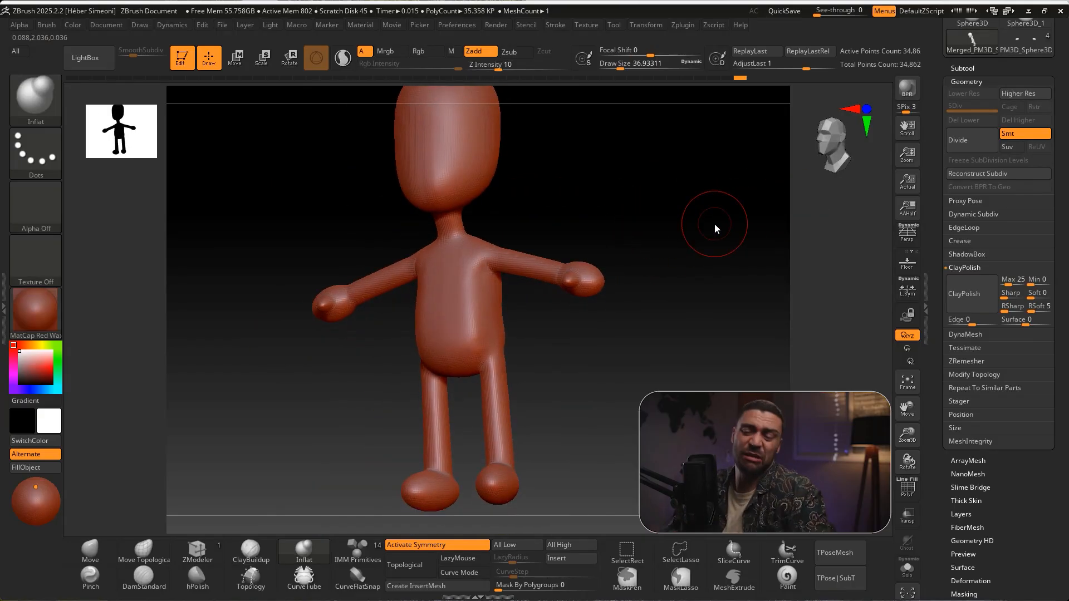
Switch to Move Topological, undo the last stroke on the back, and pull the upper back outward in side view
left_click_drag(607, 196, 610, 223, "alt")
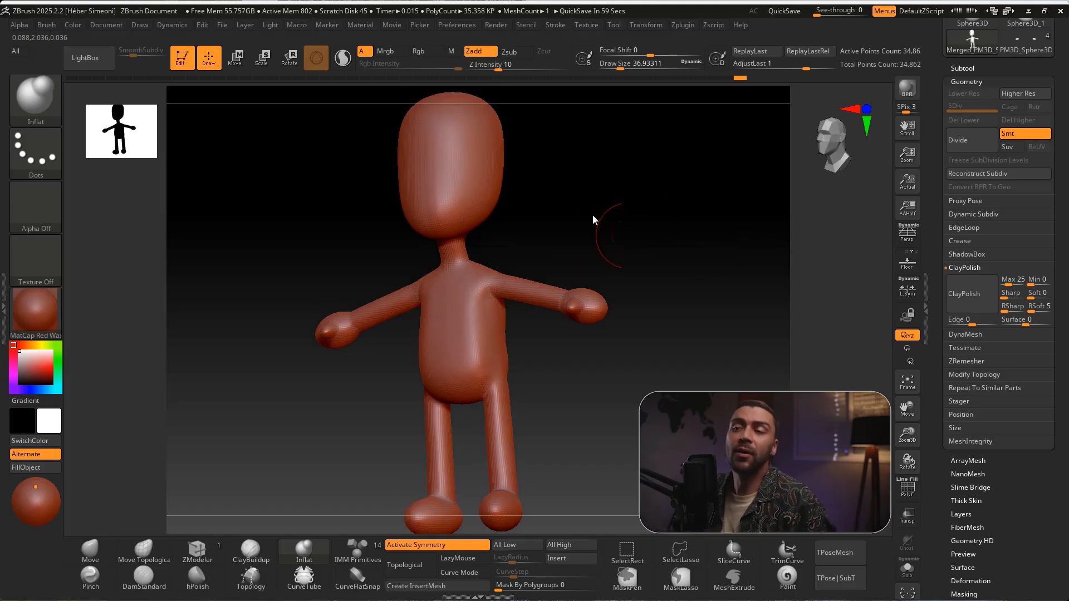
left_click_drag(519, 203, 629, 248)
left_click(514, 276)
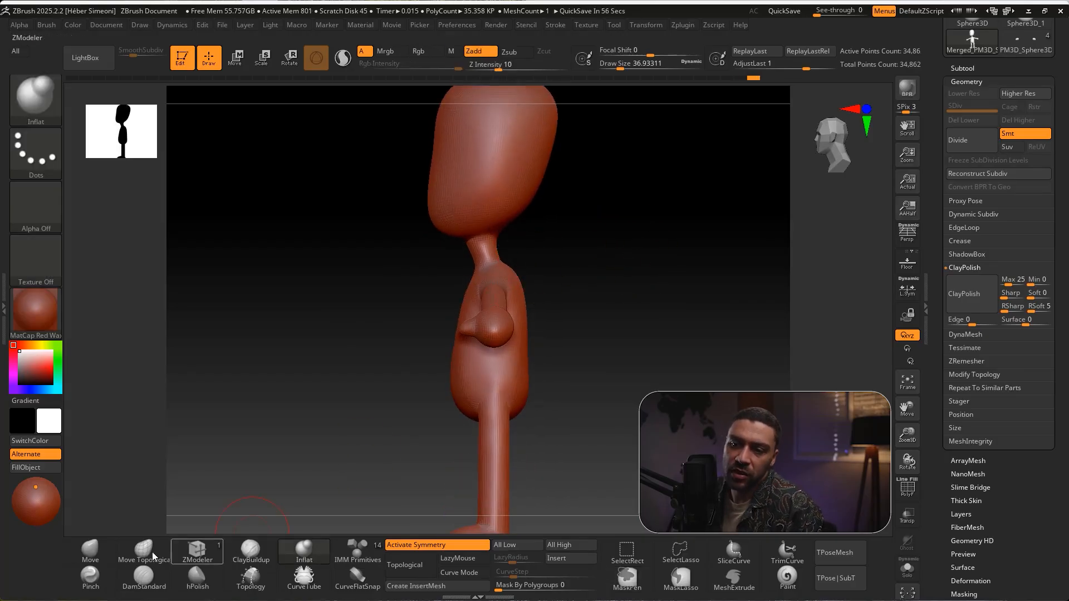
key("b")
key("m")
key("t")
key("ctrl+z")
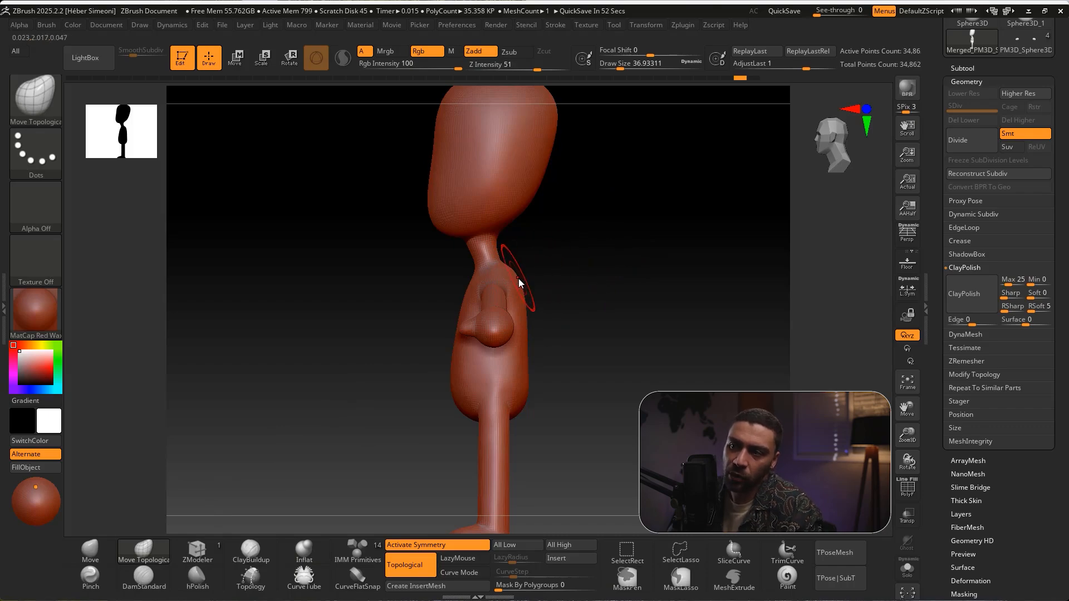
mouse_move(516, 280)
left_mouse_down()
mouse_move(510, 272)
mouse_move(523, 317)
mouse_move(524, 299)
mouse_move(582, 297)
mouse_move(587, 323)
mouse_move(529, 284)
left_mouse_up()
Increase the draw size to about 59 and smooth the reshaped back behind the shoulders
key("s")
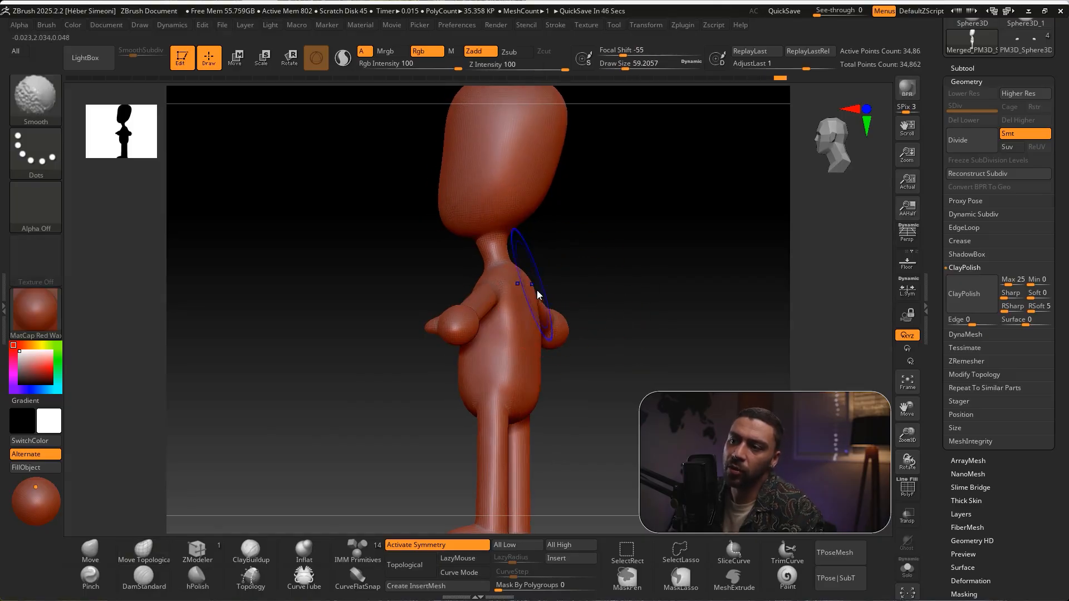
mouse_move(538, 327)
left_mouse_down()
mouse_move(535, 336)
mouse_move(591, 343)
left_mouse_up()
left_click_drag(532, 319, 530, 313, "shift")
mouse_move(607, 323)
left_mouse_down()
mouse_move(542, 327)
mouse_move(596, 342)
mouse_move(657, 312)
mouse_move(639, 322)
left_mouse_up()
mouse_move(731, 248)
left_mouse_down("alt")
mouse_move(615, 223)
mouse_move(600, 206)
mouse_move(619, 243)
left_mouse_up("alt")
mouse_move(567, 213)
left_mouse_down()
mouse_move(616, 165)
mouse_move(488, 261)
left_mouse_up()
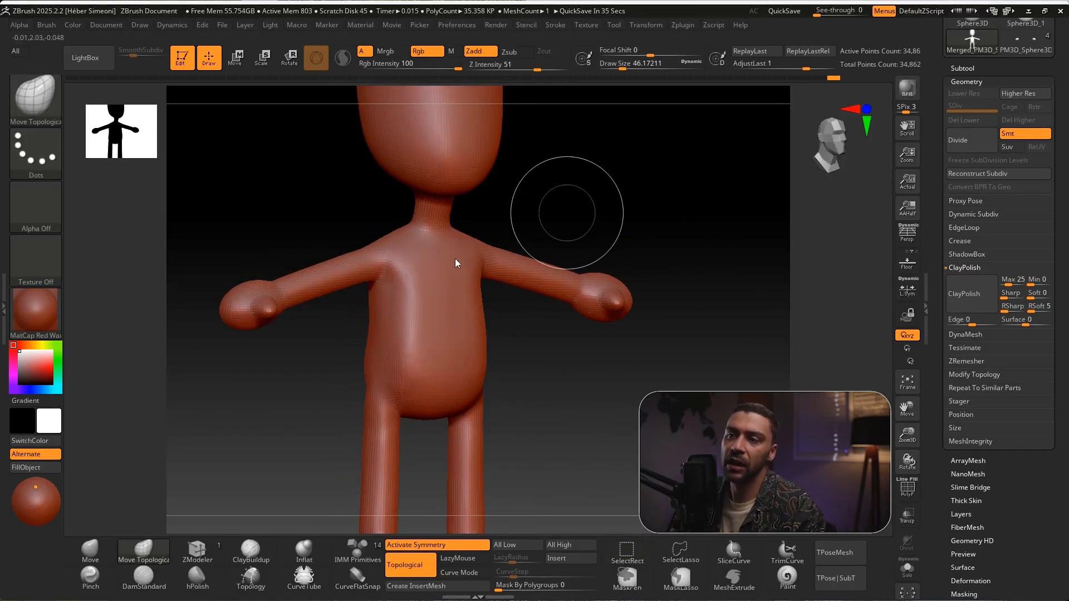
Reshape the front of the shoulder beside the chest with Move Topological and smooth it
left_click_drag(401, 266, 386, 269)
key("shift")
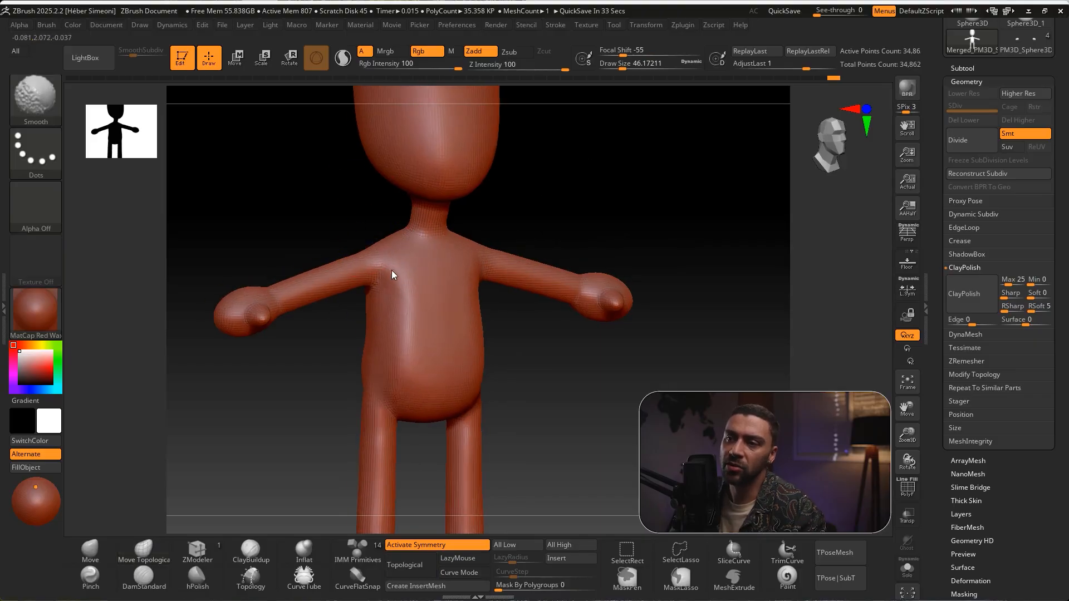
mouse_move(525, 188)
left_mouse_down("shift")
mouse_move(591, 216)
mouse_move(617, 162)
left_mouse_up("shift")
Reduce the draw size to about 31 and reshape the outer hip contour where the thighs meet the torso
mouse_move(604, 301)
left_mouse_down("ctrl+shift")
mouse_move(500, 348)
mouse_move(572, 399)
mouse_move(543, 336)
mouse_move(603, 375)
mouse_move(599, 298)
mouse_move(569, 229)
left_mouse_up("ctrl+shift")
key("s")
left_click_drag(585, 292, 580, 292)
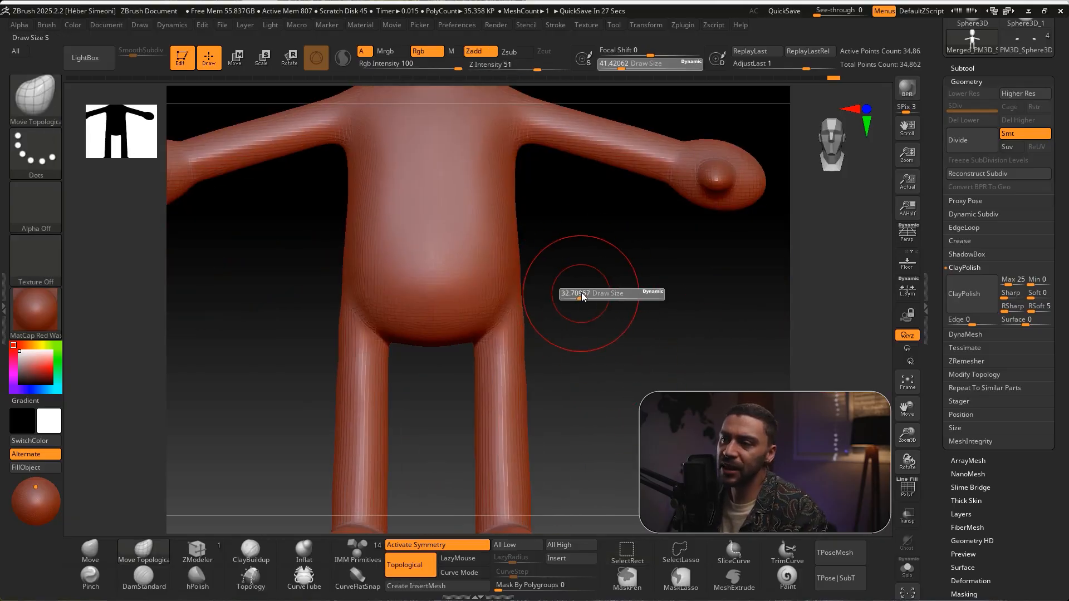
left_click_drag(520, 323, 527, 332, "shift")
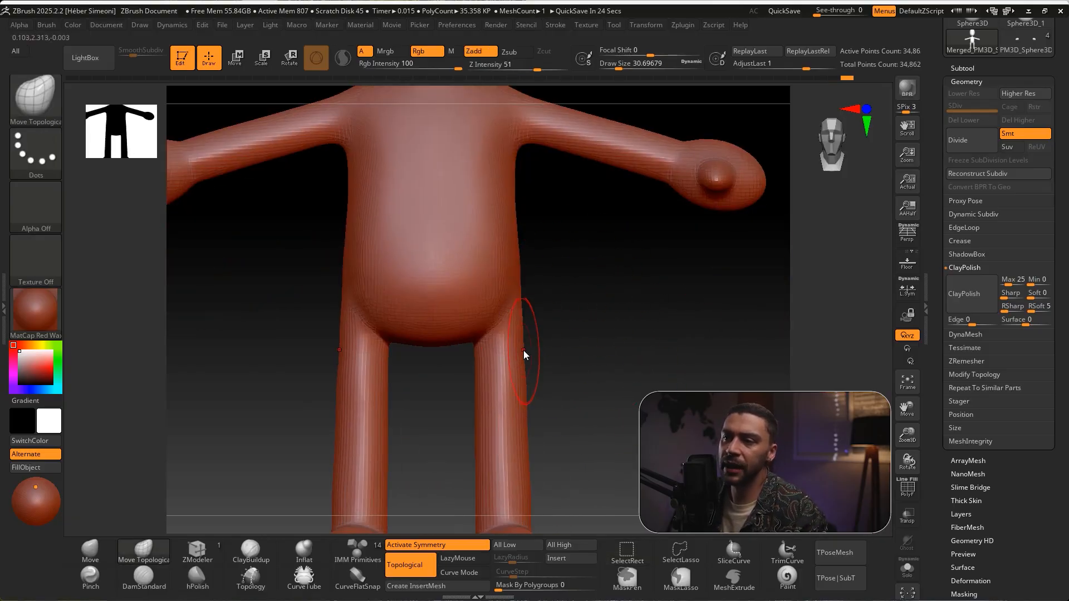
mouse_move(593, 369)
left_mouse_down("alt")
mouse_move(564, 341)
mouse_move(530, 422)
mouse_move(571, 327)
mouse_move(607, 312)
left_mouse_up("alt")
Flatten the rounded hands in front view with Move Topological, using draw sizes of about 54 and 39
mouse_move(699, 181)
left_mouse_down("alt")
mouse_move(716, 272)
mouse_move(534, 378)
left_mouse_up("alt")
key("s")
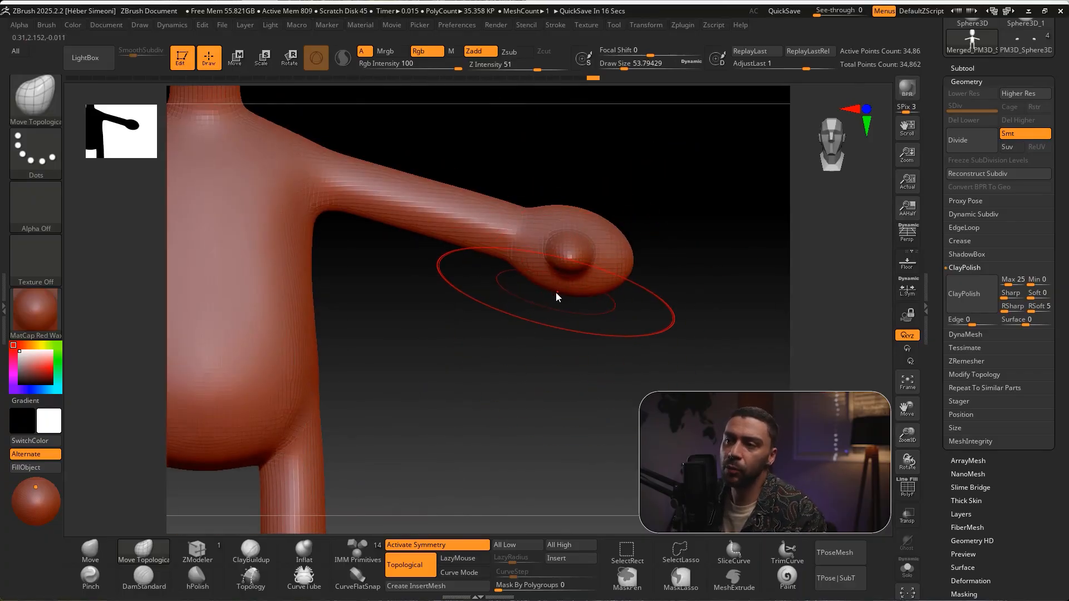
left_click_drag(519, 424, 573, 218, "ctrl")
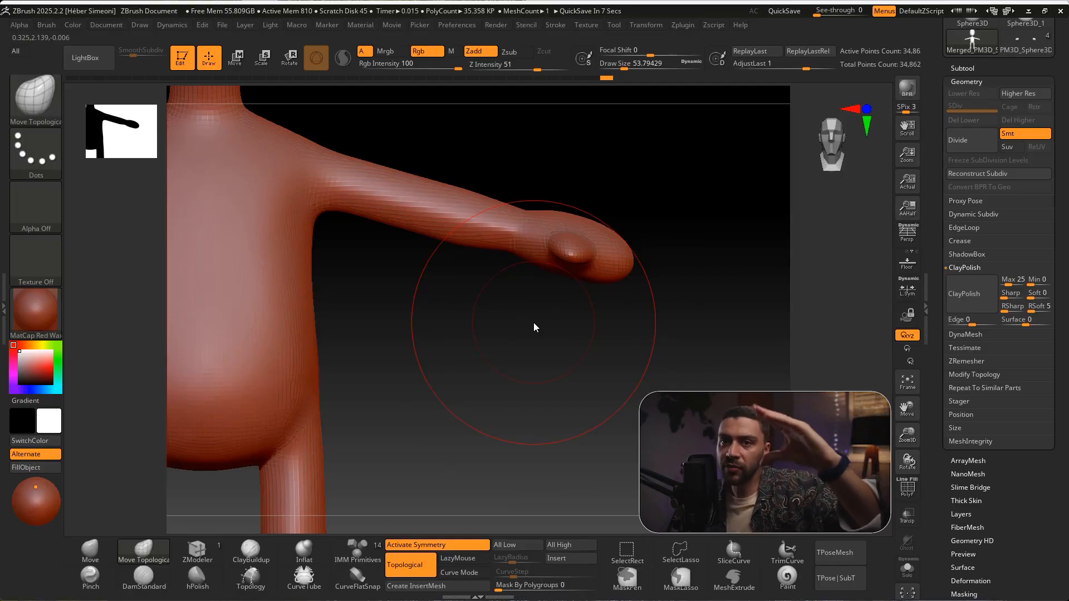
key("s")
left_click_drag(602, 187, 599, 186)
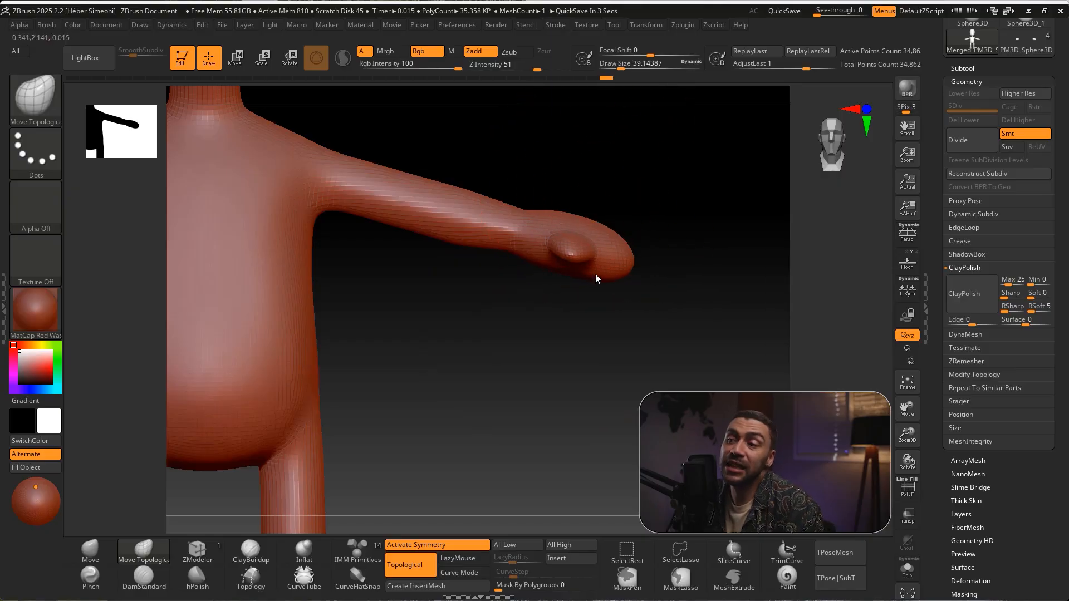
mouse_move(536, 265)
left_mouse_down()
mouse_move(579, 265)
mouse_move(543, 281)
left_mouse_up()
Smooth the palm and wrist at a draw size of about 18, and refine the hand from above at about 33
key("s")
left_click_drag(529, 233, 523, 233)
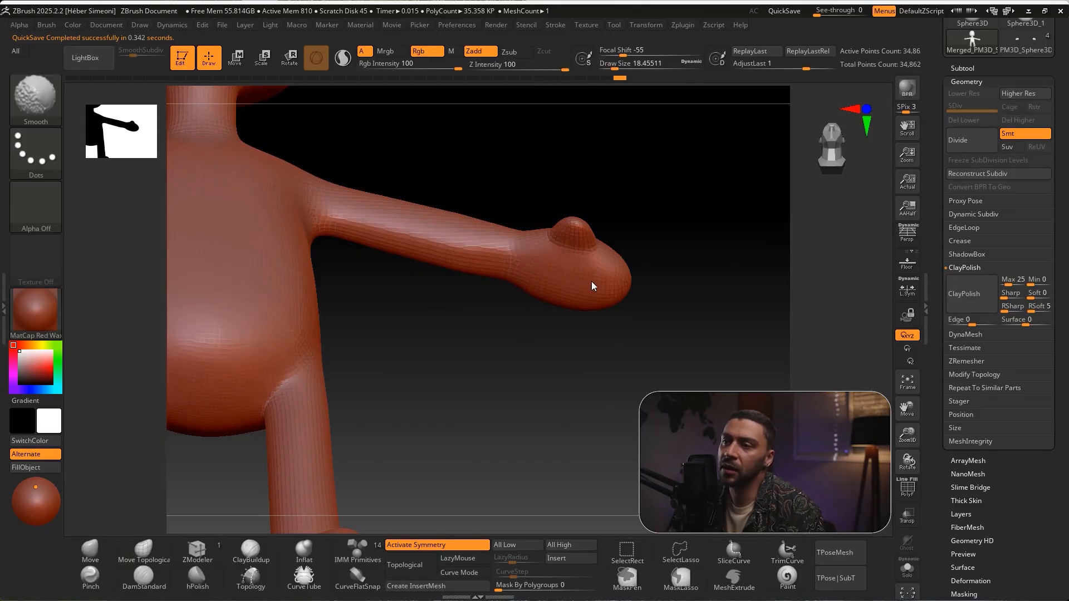
mouse_move(534, 282)
left_mouse_down()
mouse_move(690, 285)
mouse_move(684, 342)
mouse_move(673, 245)
left_mouse_up()
key("s")
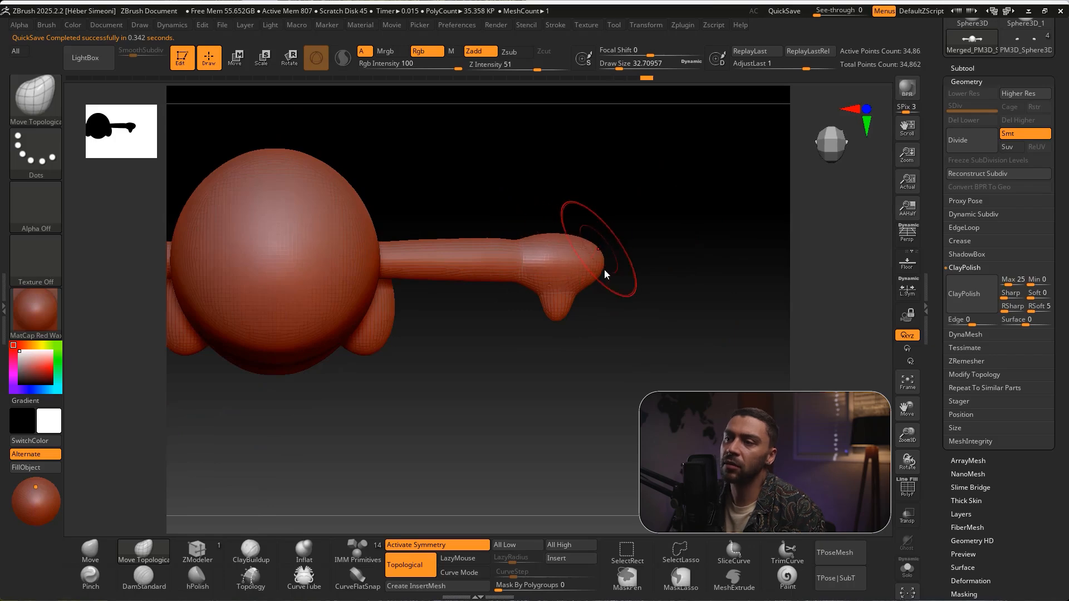
mouse_move(675, 286)
left_mouse_down("shift")
mouse_move(660, 239)
mouse_move(604, 212)
mouse_move(618, 270)
left_mouse_up("shift")
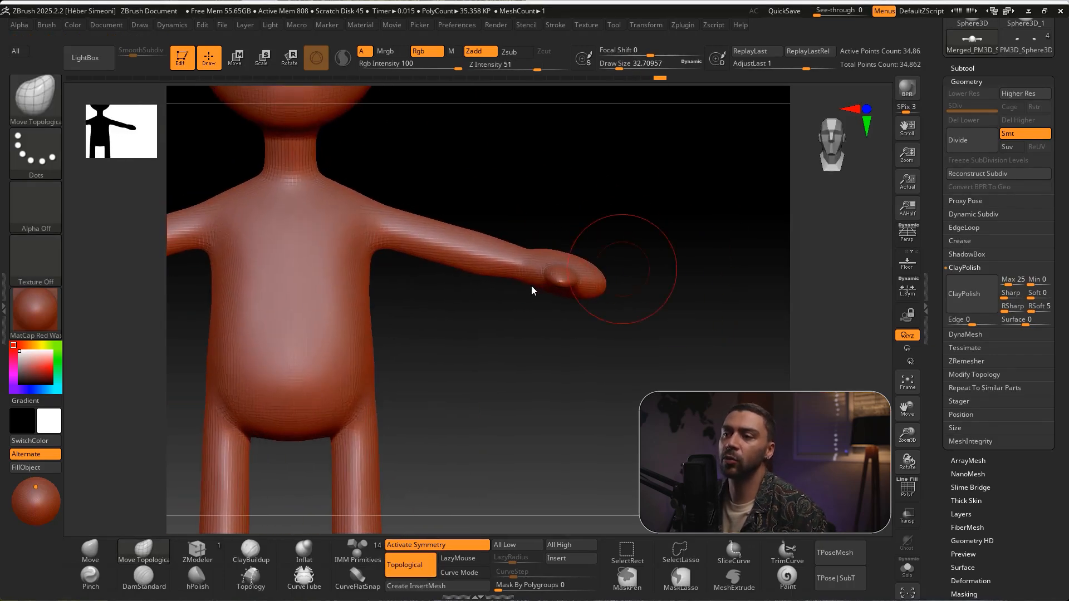
Adjust the forearm contour toward the wrist with Move Topological and smooth the arm
left_click_drag(467, 418, 484, 278, "ctrl+shift")
key("Escape")
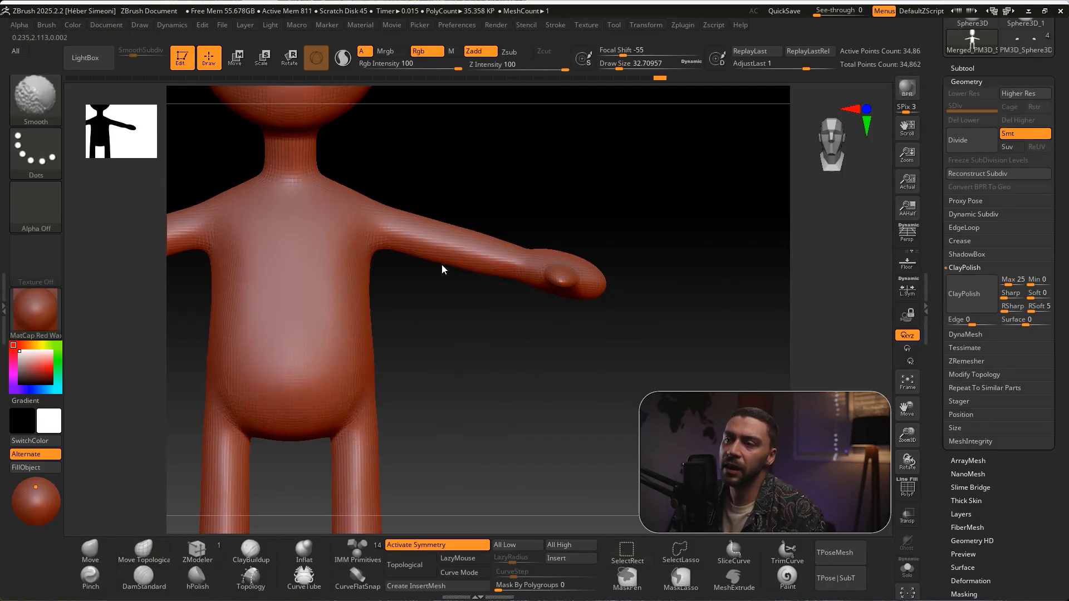
left_click_drag(502, 281, 518, 253, "shift")
left_click_drag(589, 221, 588, 284)
left_click_drag(482, 222, 668, 268, "shift")
left_click_drag(641, 232, 666, 271, "alt")
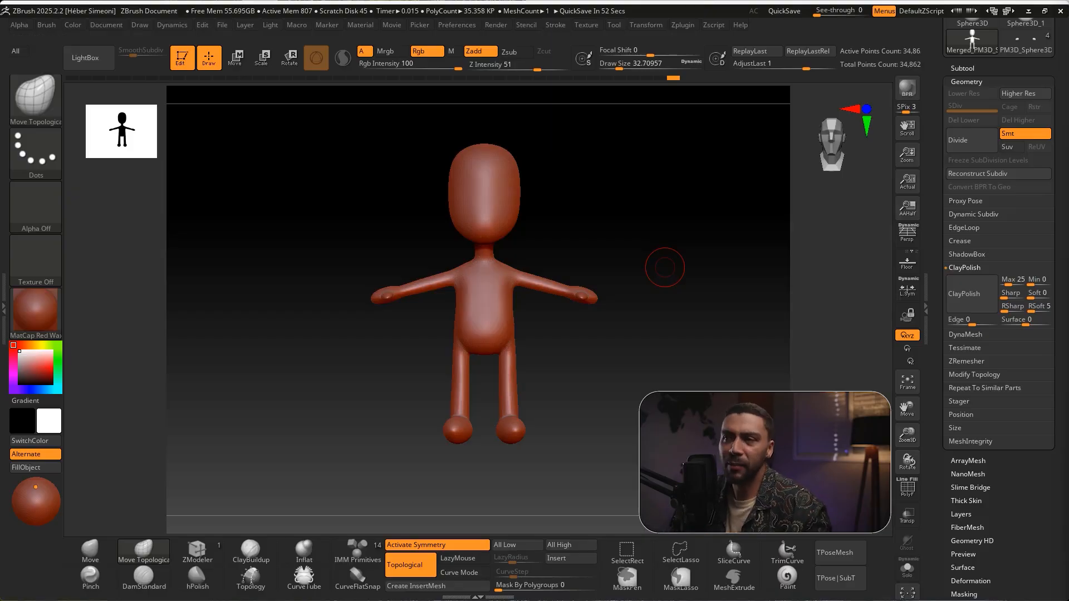
Set the draw size to about 31 and mask a rectangular area over the lower torso and upper thighs for shorts
key("s")
left_click(607, 248)
right_click_drag(637, 284, 617, 329, "ctrl")
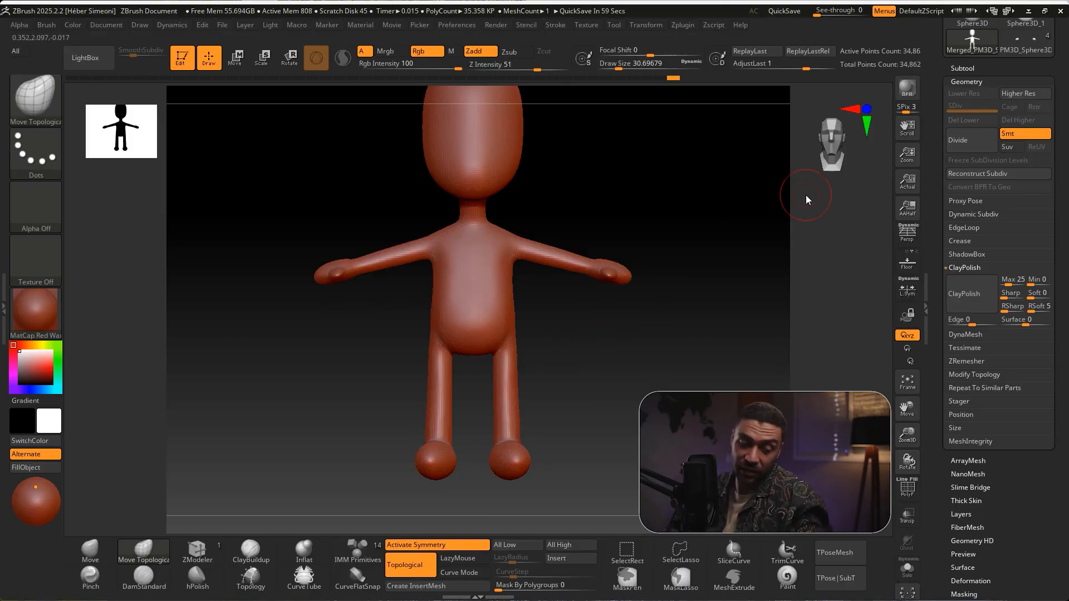
right_click_drag(633, 224, 685, 229, "ctrl")
key("ctrl")
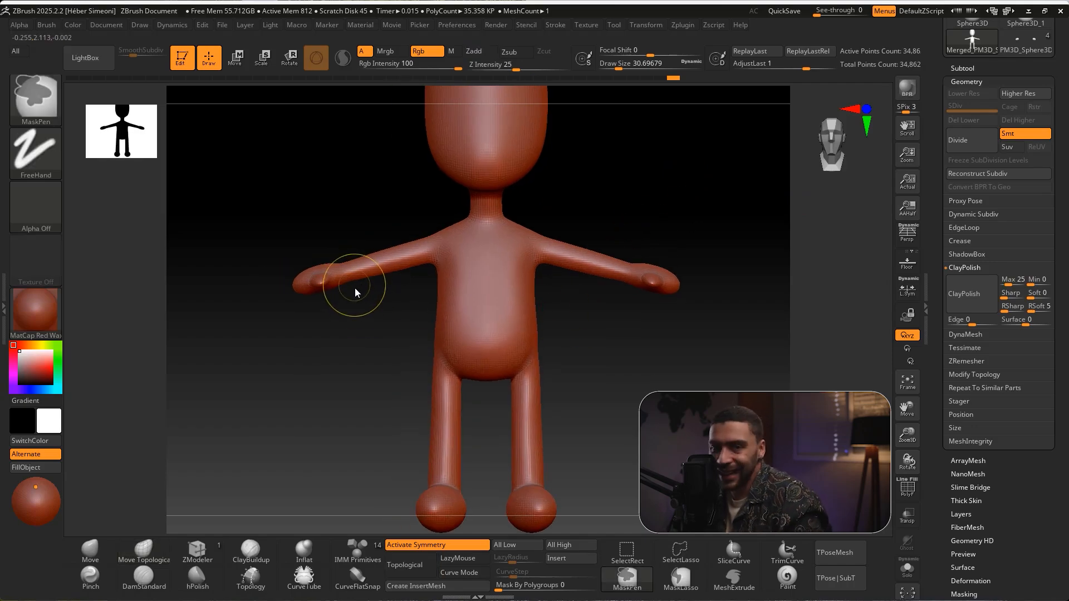
key("ctrl+shift")
mouse_move(212, 196)
left_mouse_down("ctrl+shift")
mouse_move(225, 64)
mouse_move(216, 67)
left_mouse_up("ctrl+shift")
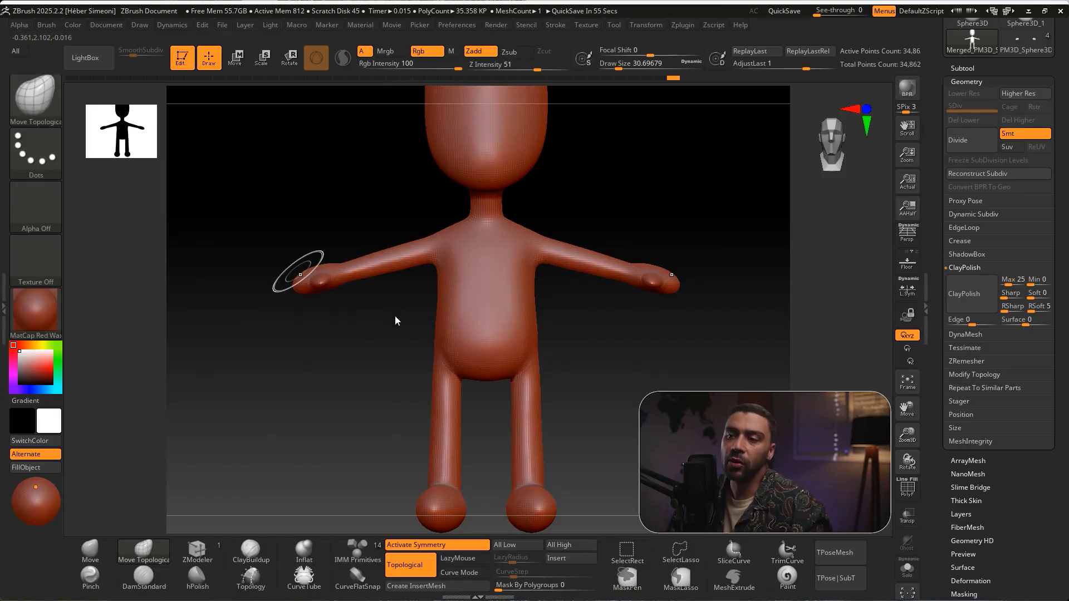
key("ctrl")
left_click_drag(435, 327, 576, 414, "ctrl")
mouse_move(634, 381)
left_mouse_down()
mouse_move(651, 390)
mouse_move(641, 392)
left_mouse_up()
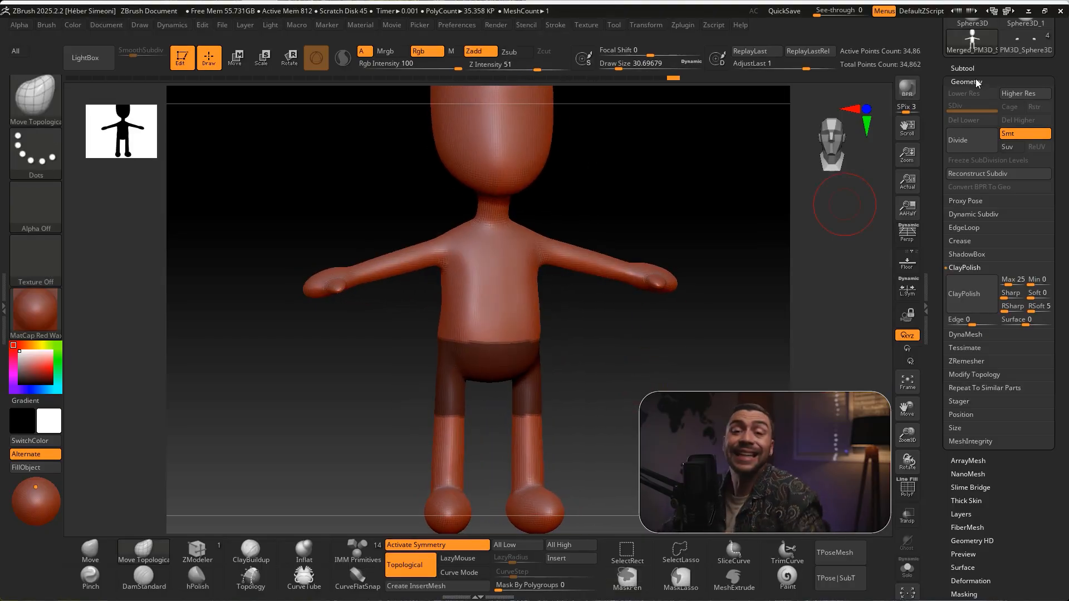
Extract the masked area as a separate shorts subtool with S Smt 5 and a thickness of 0.02, and accept it
key("ctrl+shift")
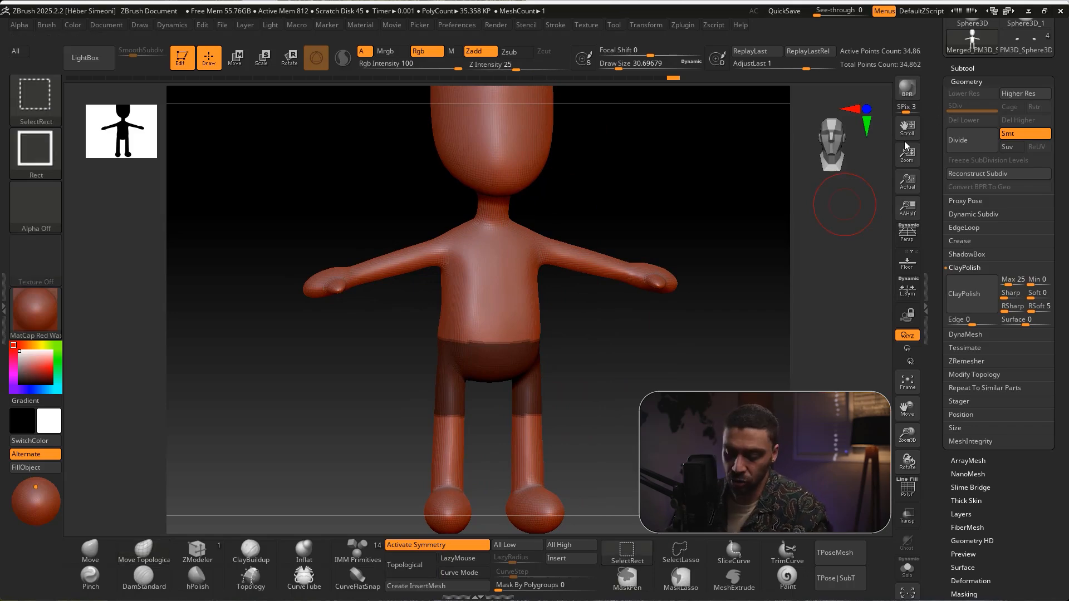
left_click(962, 68)
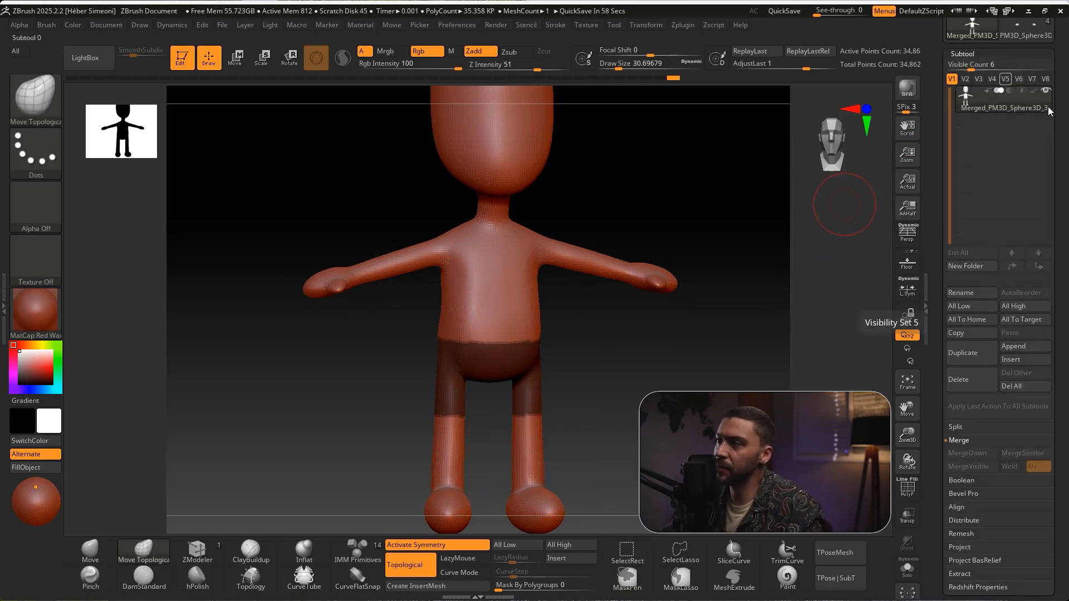
left_click_drag(1051, 127, 1051, 93)
left_click(964, 30)
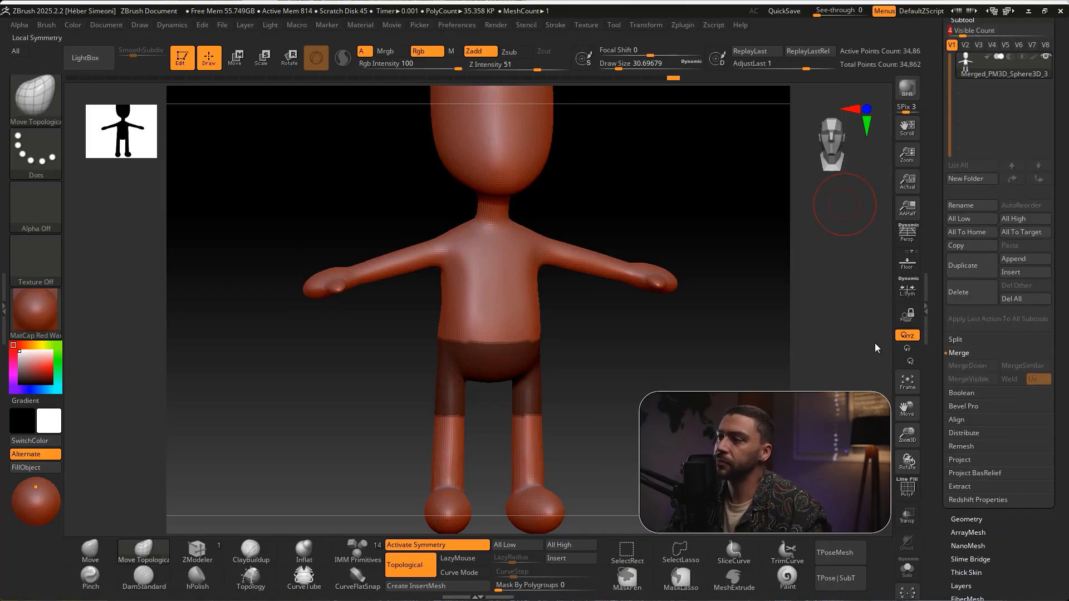
key("ctrl+shift")
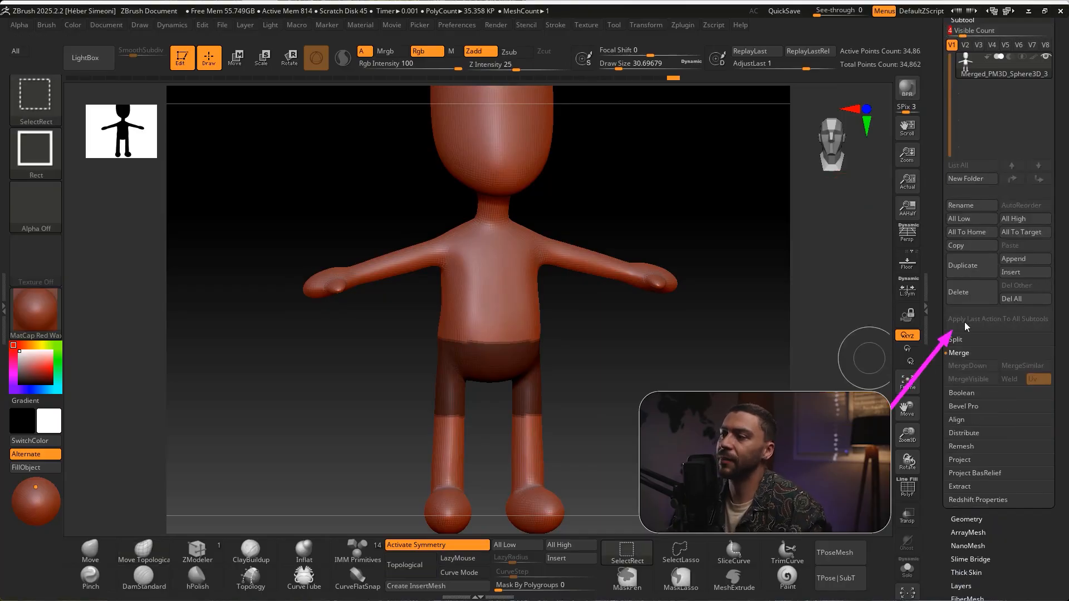
left_click(953, 486)
left_click_drag(1038, 475, 1038, 330)
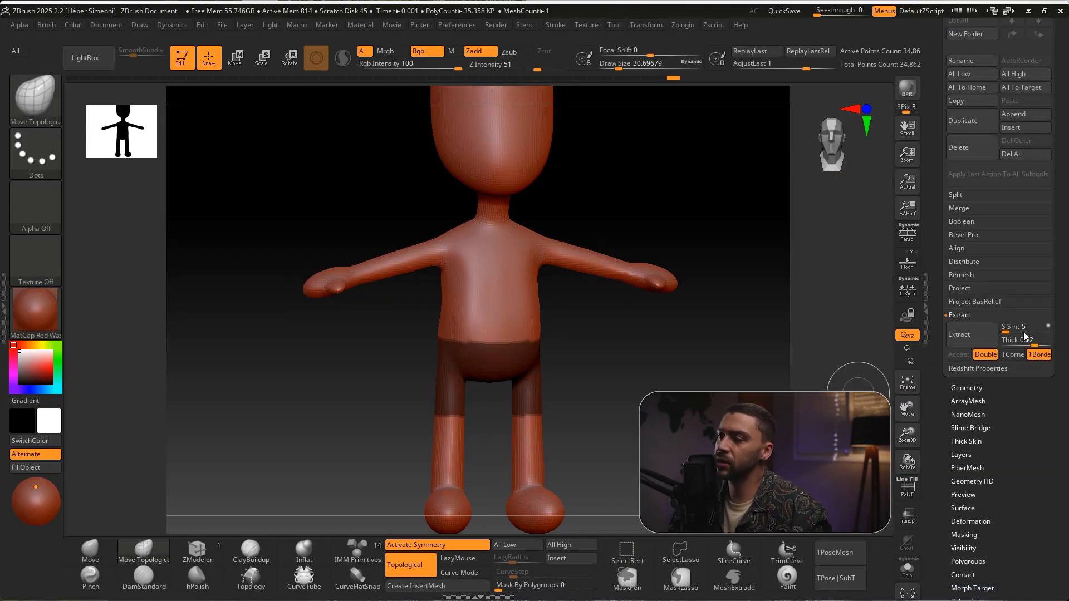
left_click(967, 333)
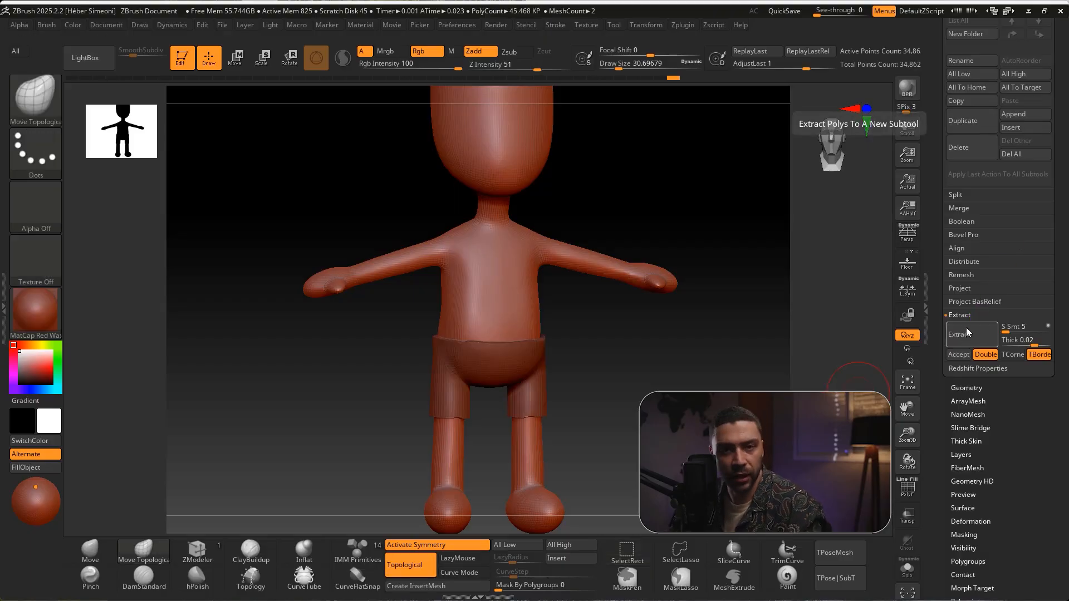
key("ctrl+shift")
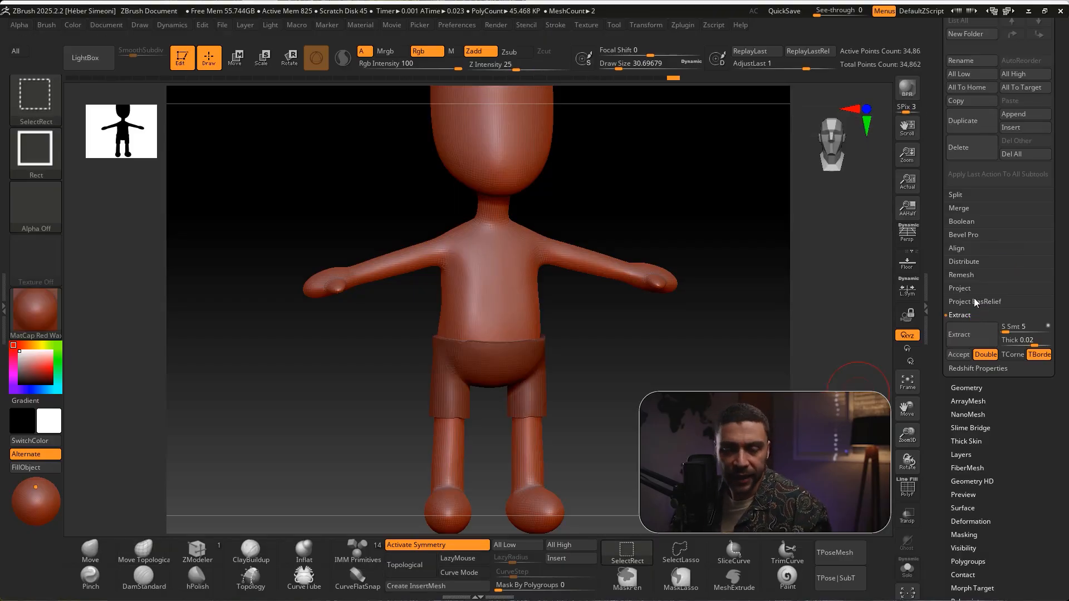
left_click(959, 355)
Make the extracted shorts the active subtool and clear their mask
left_click_drag(624, 336, 551, 329)
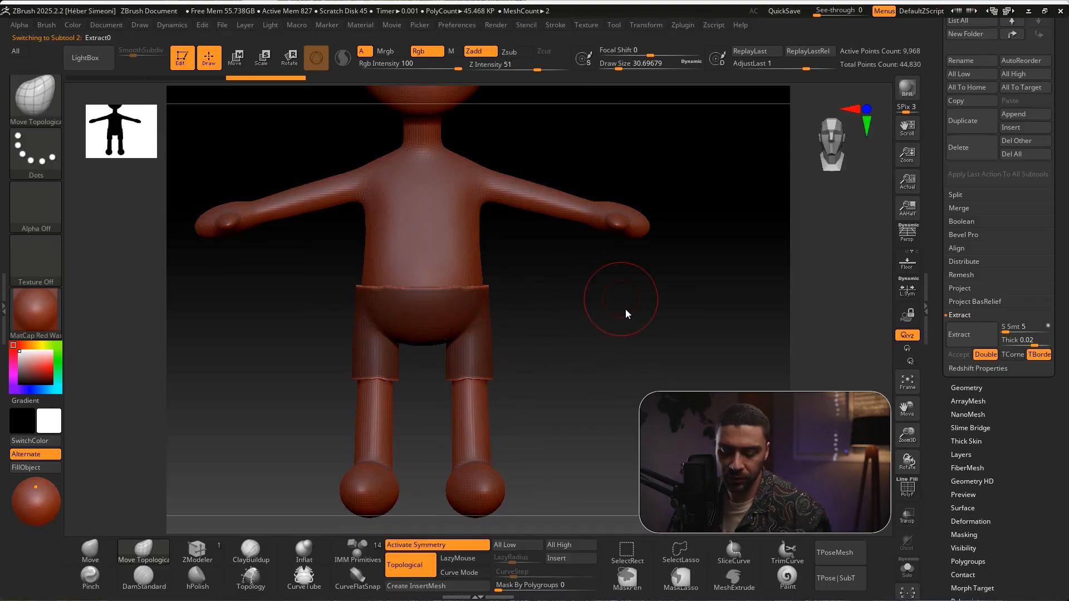
left_click_drag(559, 287, 652, 373, "ctrl")
left_click_drag(592, 333, 607, 336)
left_click_drag(607, 337, 647, 336, "shift")
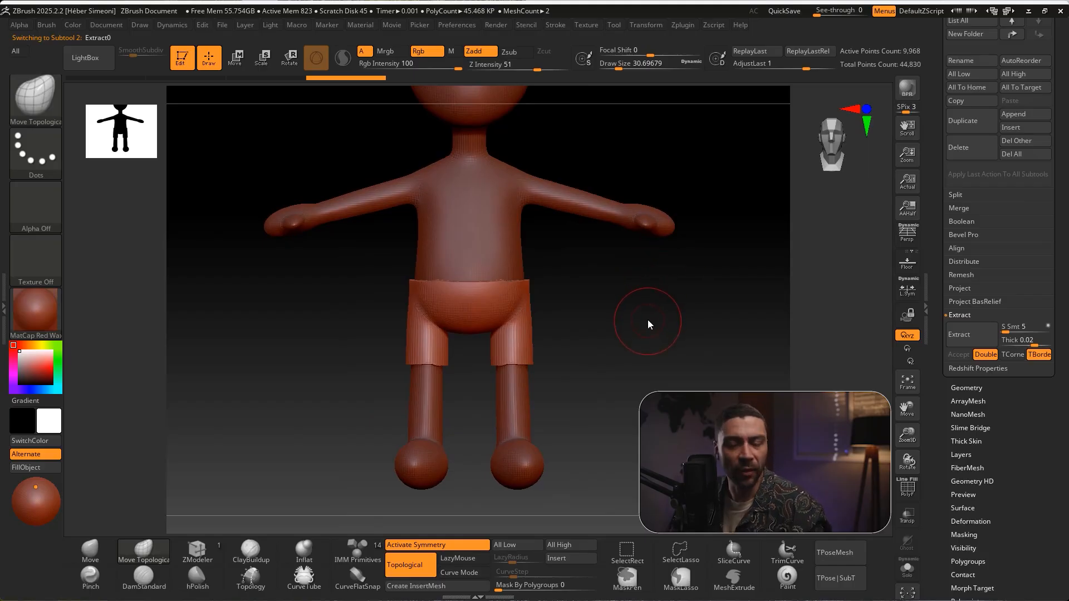
left_click_drag(555, 364, 546, 325, "alt")
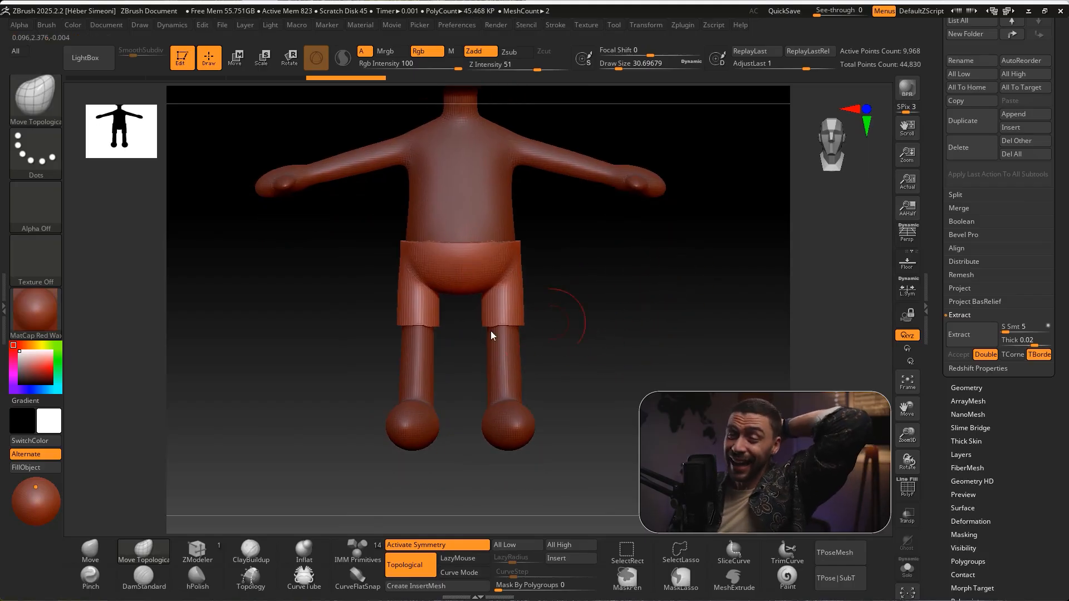
key("ctrl+shift")
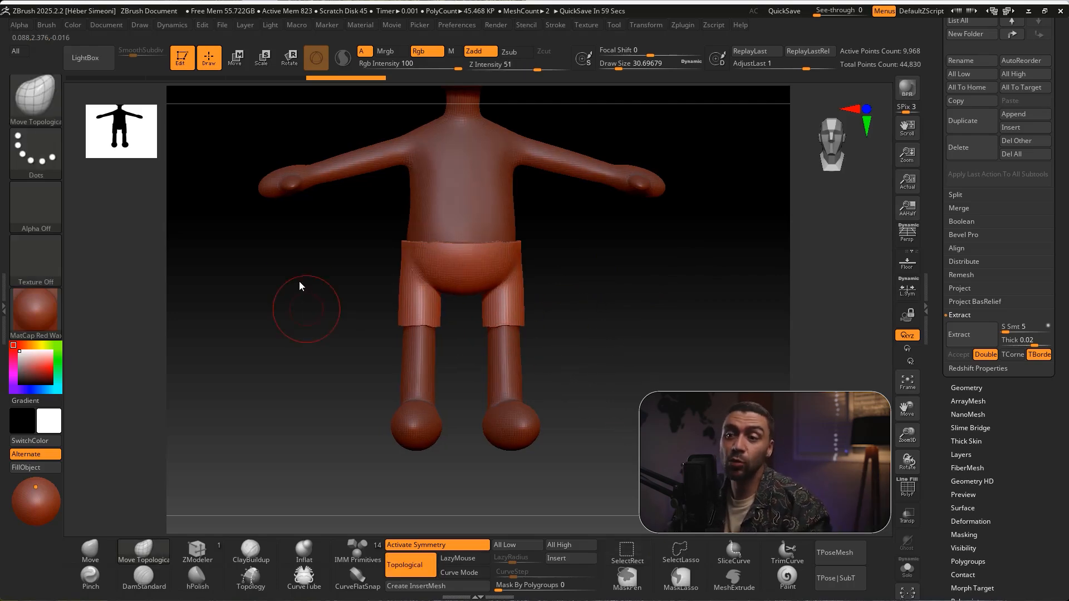
left_click_drag(290, 305, 303, 315)
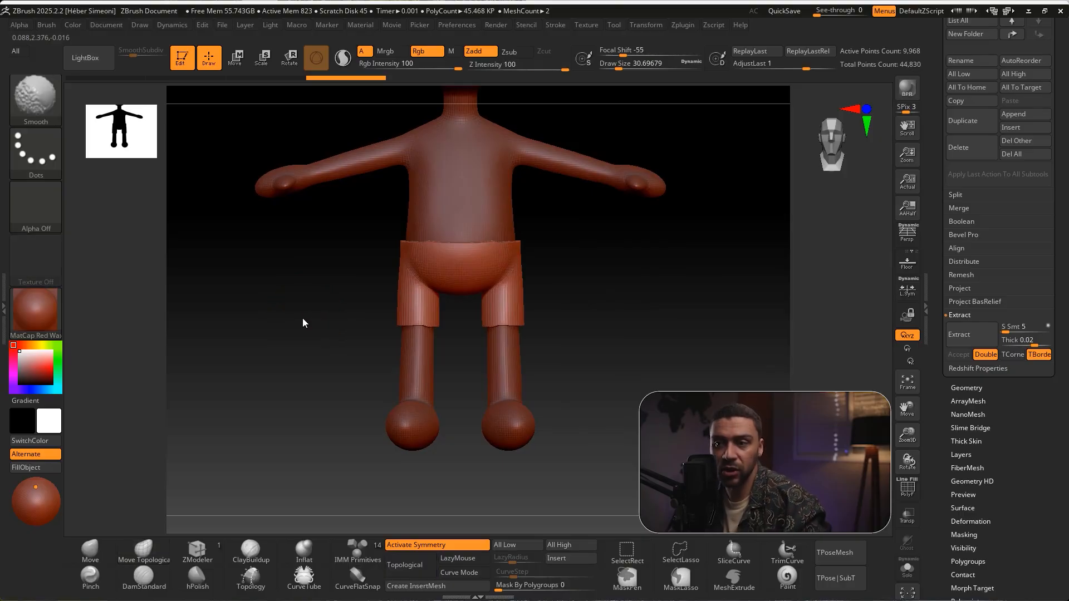
key("ctrl+shift")
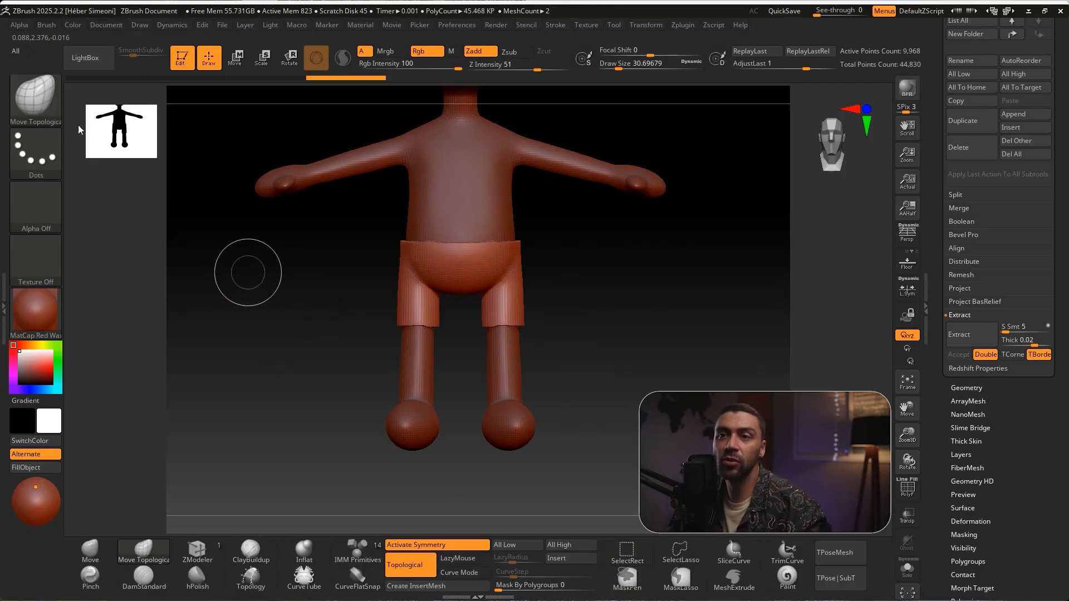
left_click_drag(209, 188, 212, 180)
Assign TrimCurve as the active selection and trimming brush
key("ctrl+shift")
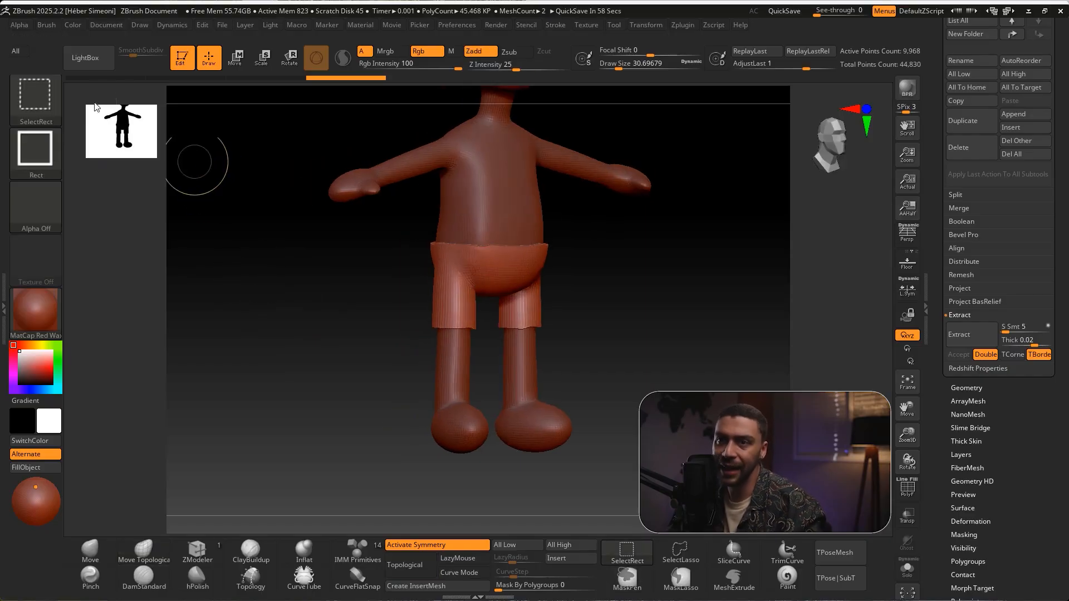
left_click(38, 98)
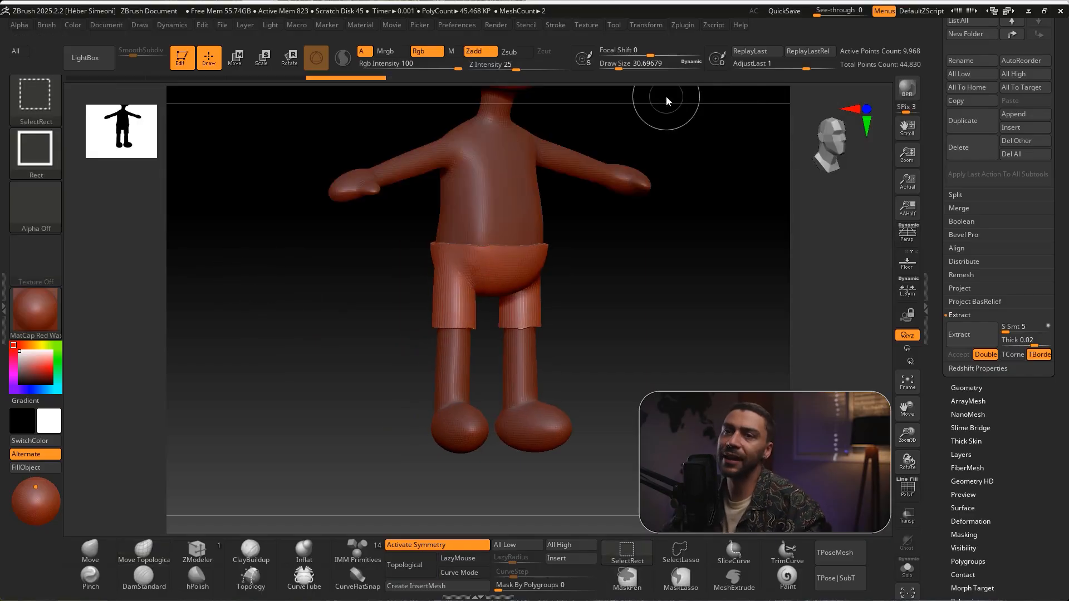
left_click(39, 99)
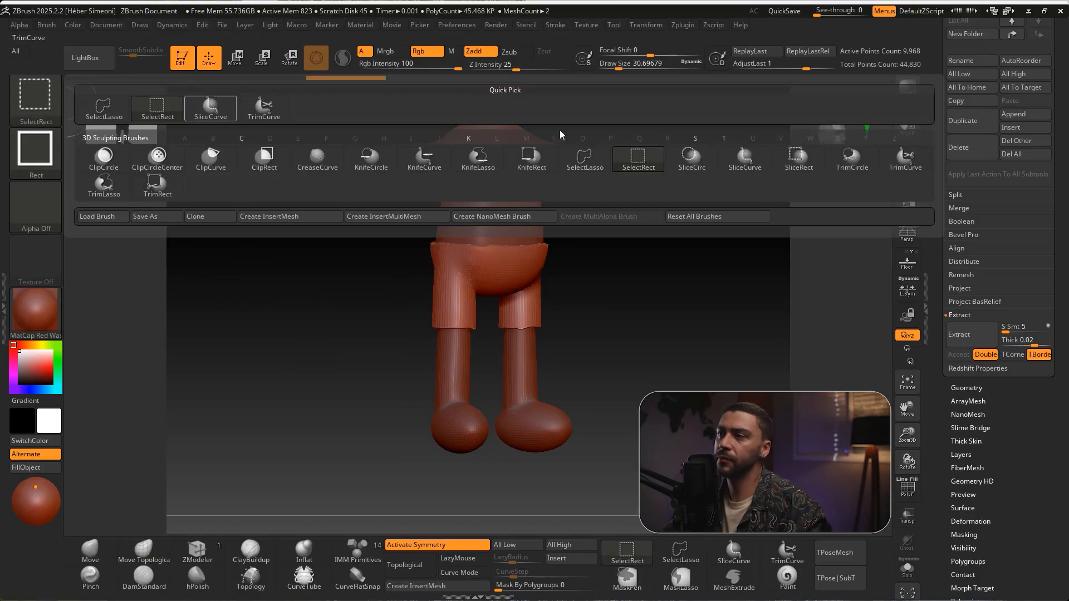
left_click(912, 166)
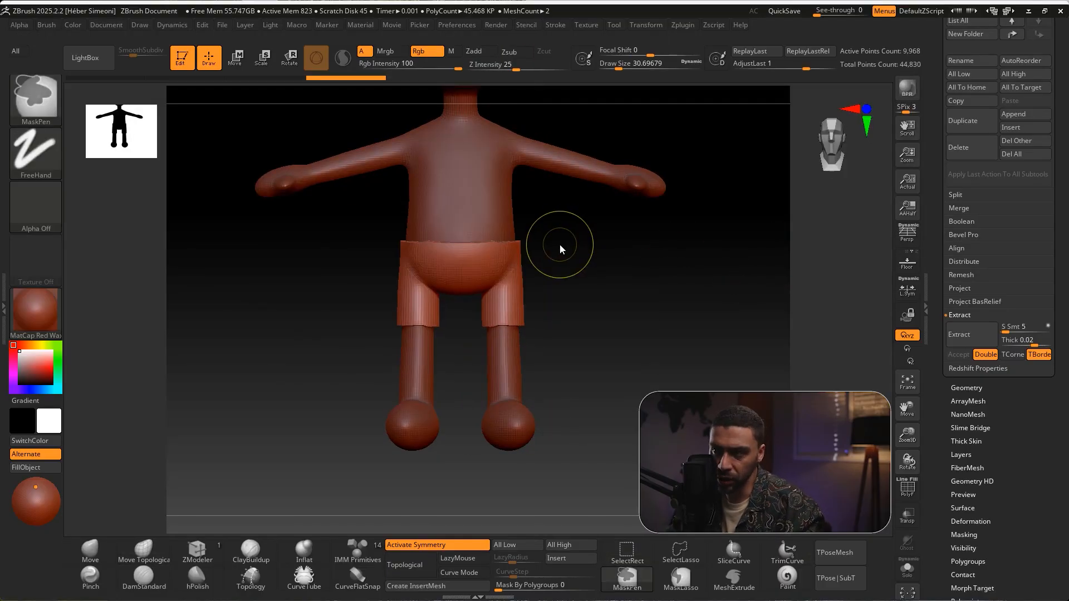
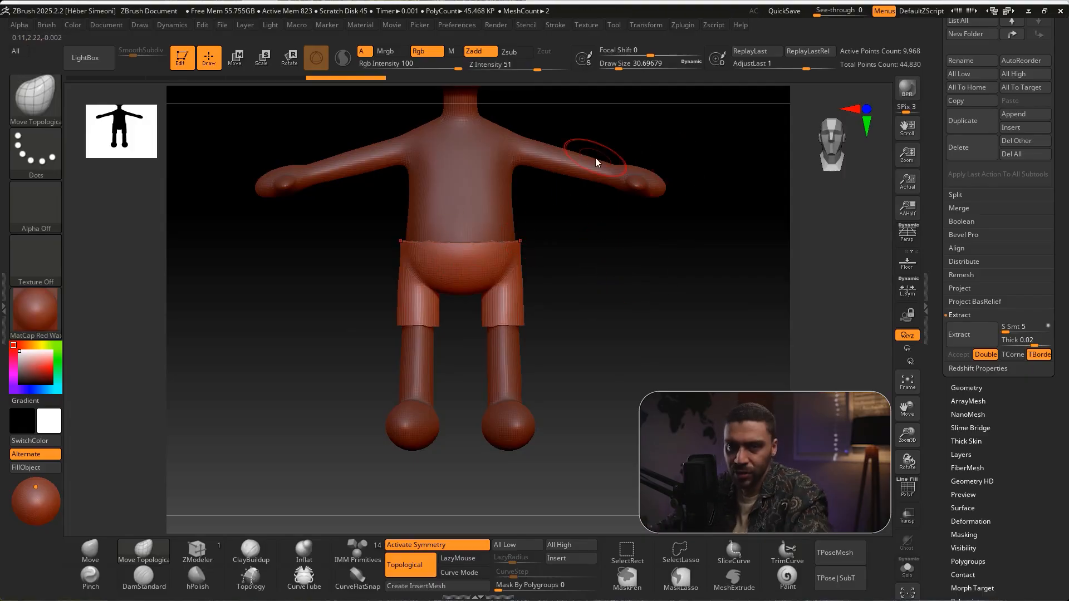
key("ctrl")
key("ctrl+shift")
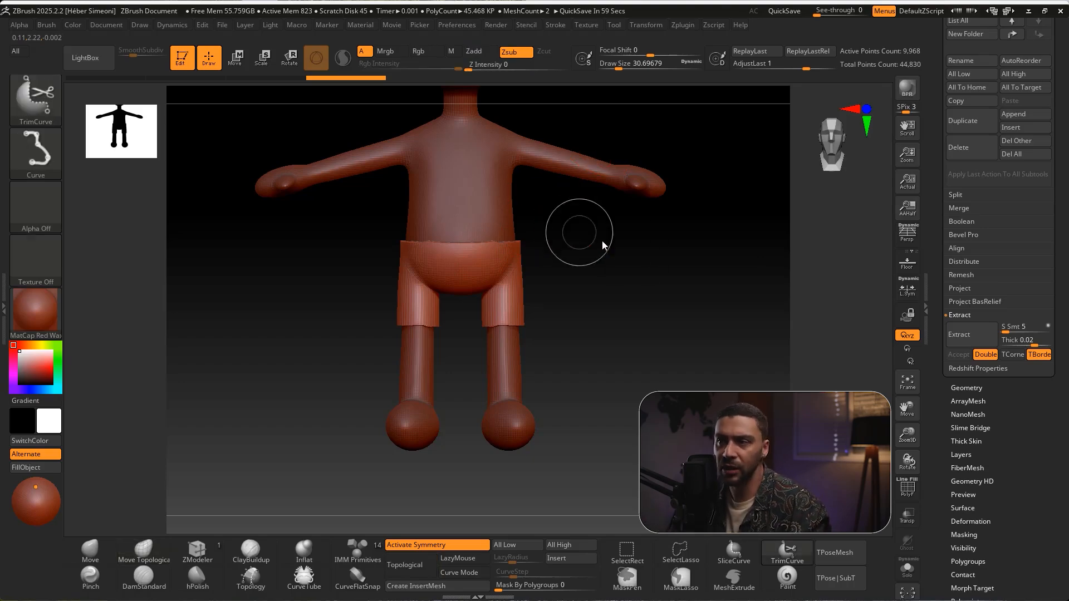
left_click_drag(616, 270, 301, 278, "ctrl+shift")
key("ctrl+z")
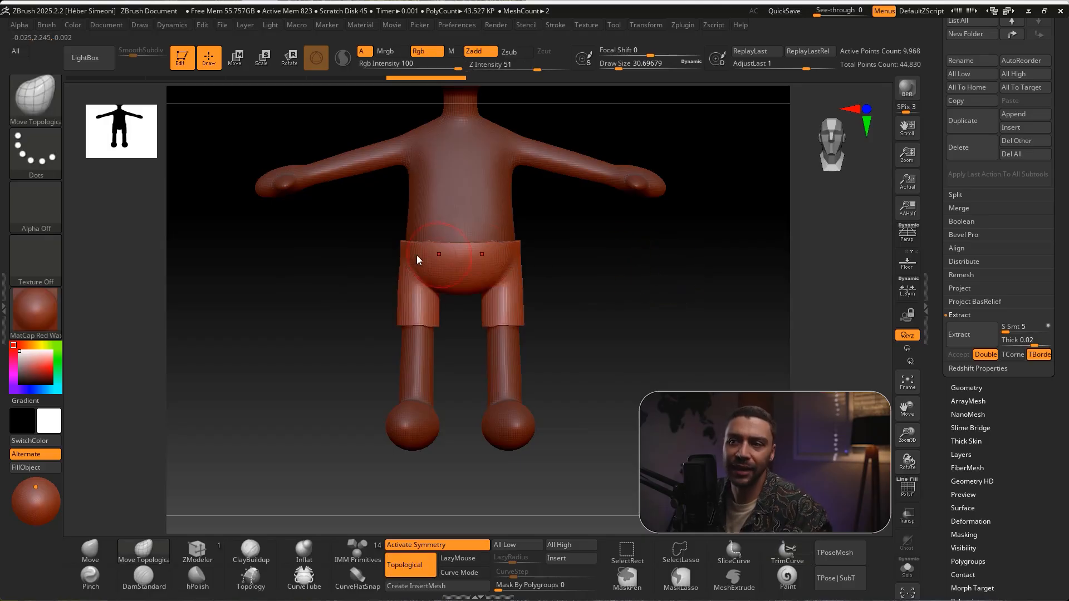
key("ctrl+shift")
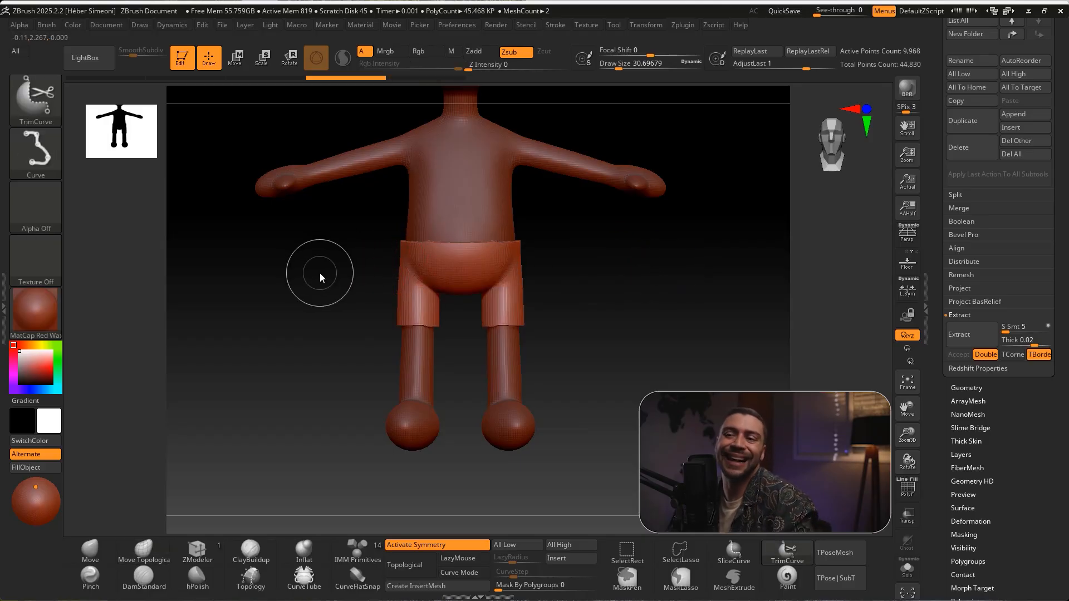
mouse_move(323, 275)
left_mouse_down("ctrl+shift")
mouse_move(657, 289)
mouse_move(670, 275)
left_mouse_up("ctrl+shift")
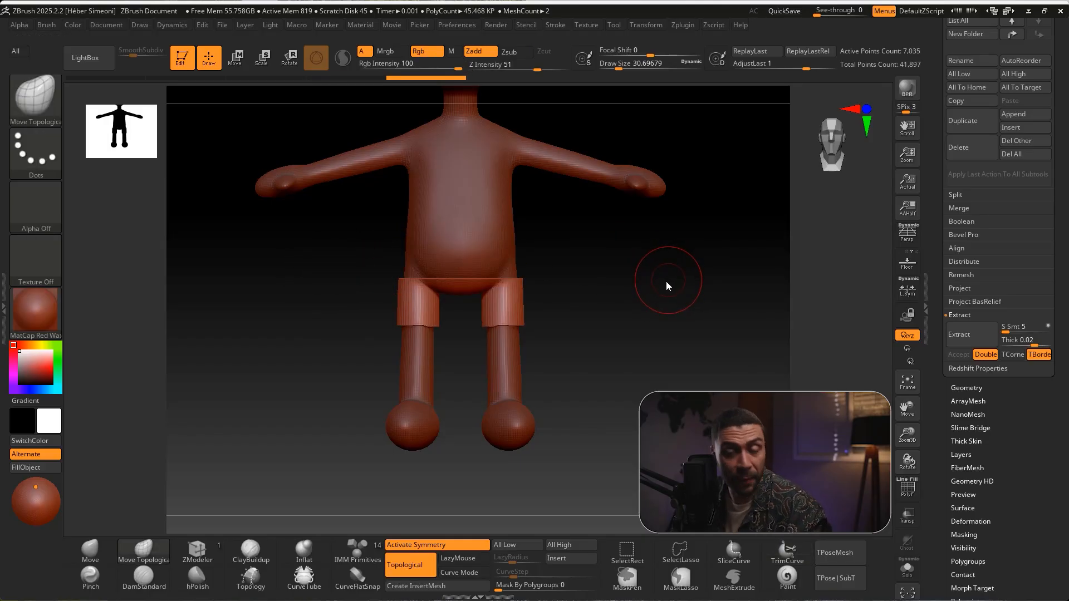
Trim the waistband and both leg openings of the shorts straight with horizontal TrimCurve cuts
left_click_drag(367, 243, 634, 246, "ctrl+shift")
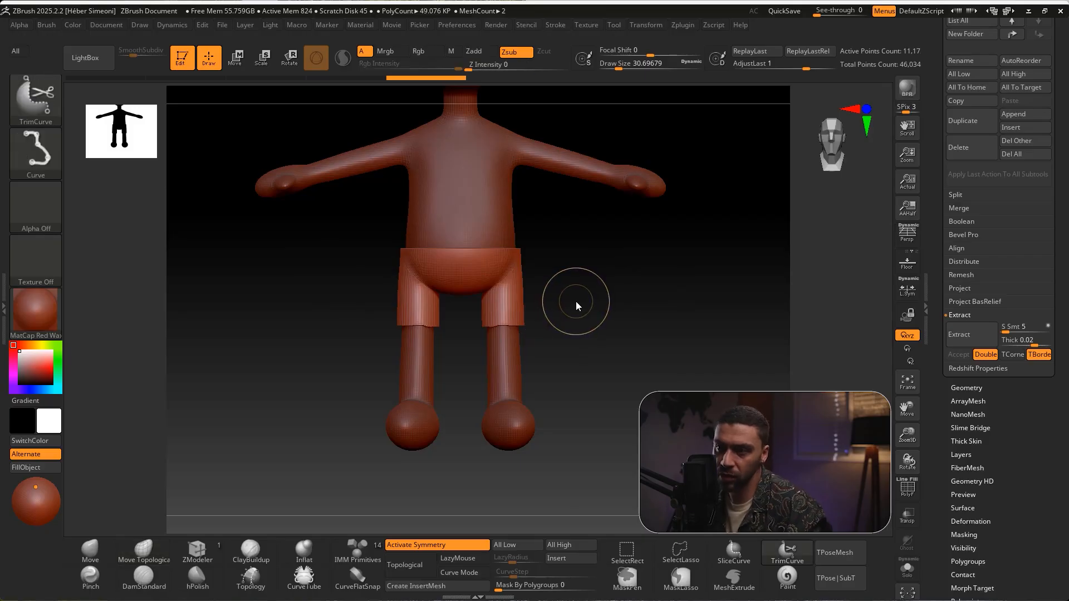
left_click_drag(559, 314, 353, 319, "ctrl+shift")
mouse_move(476, 305)
left_mouse_down()
mouse_move(584, 300)
mouse_move(625, 341)
mouse_move(647, 329)
mouse_move(620, 318)
mouse_move(622, 299)
mouse_move(666, 335)
left_mouse_up()
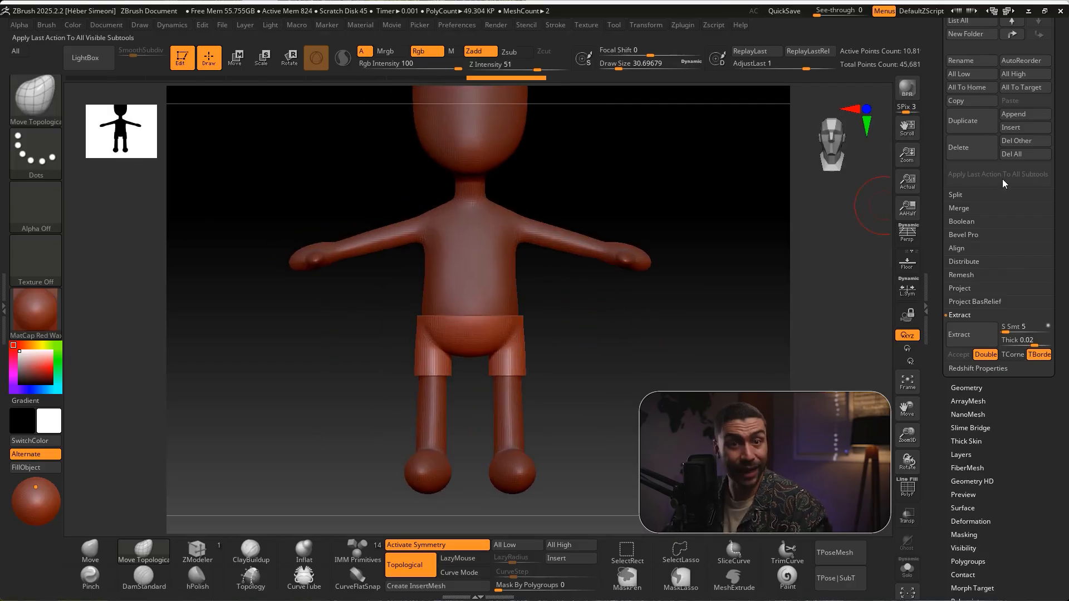
Make the body the active subtool and mask a rectangular area over the torso and upper arms for a shirt
scroll(1059, 230, "up", 10)
key("ctrl+shift")
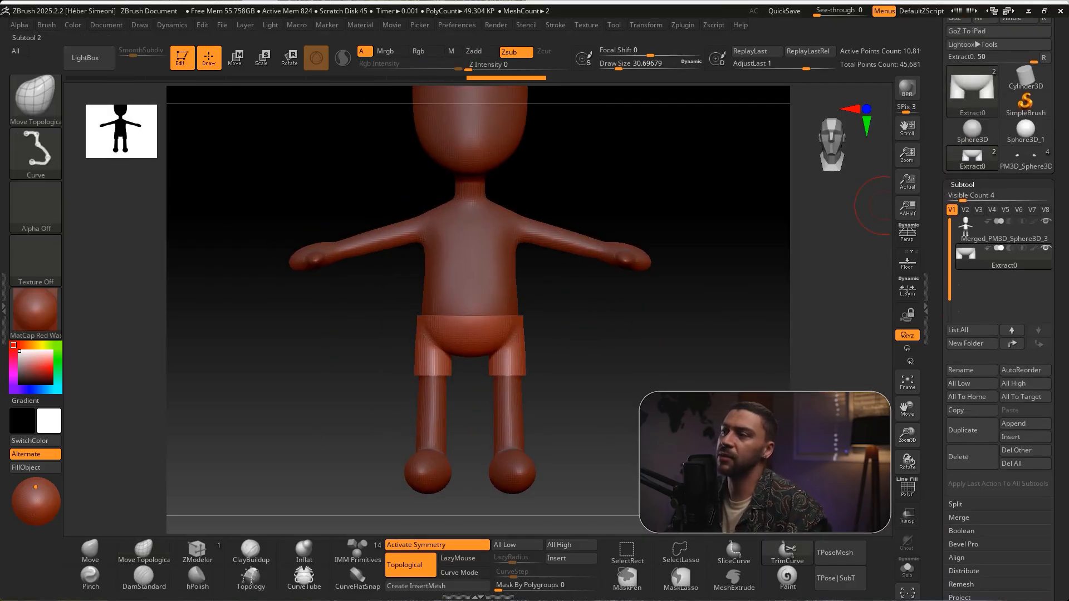
left_click(966, 229)
left_click_drag(592, 334, 633, 342)
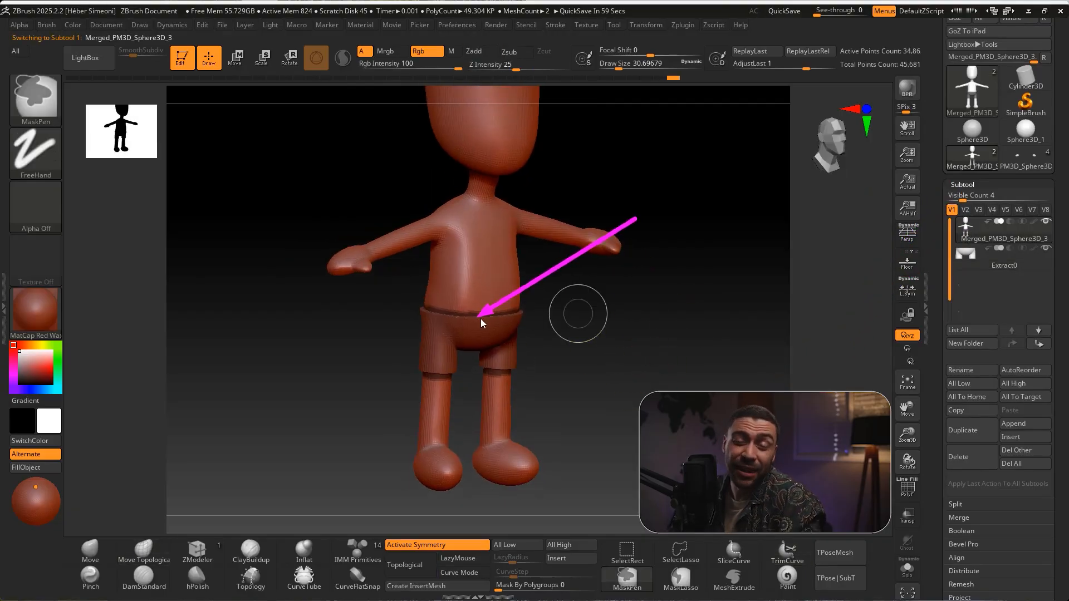
key("Escape")
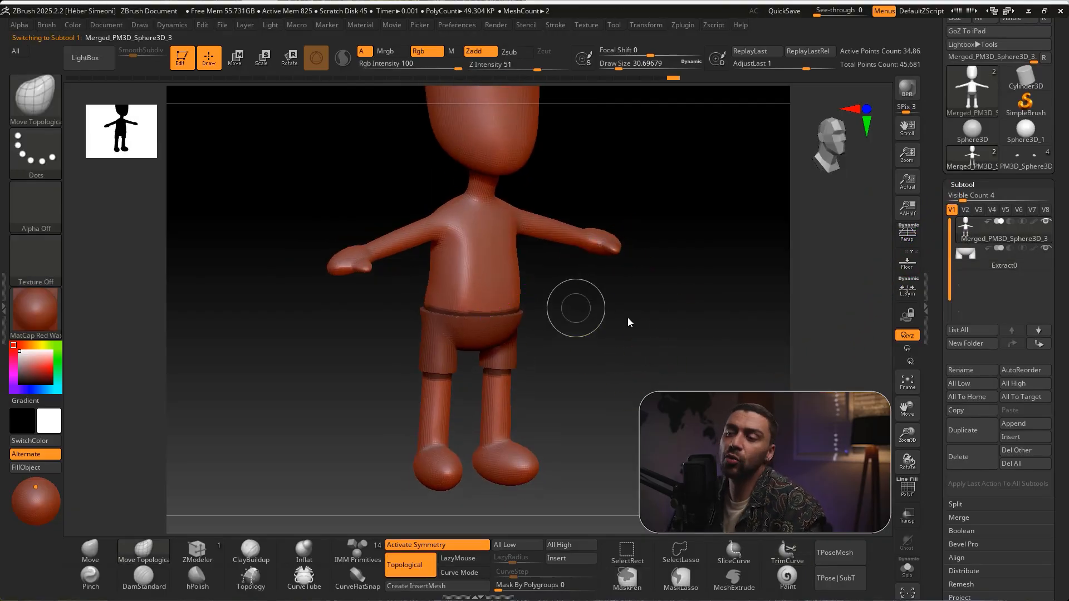
left_click_drag(650, 291, 648, 370)
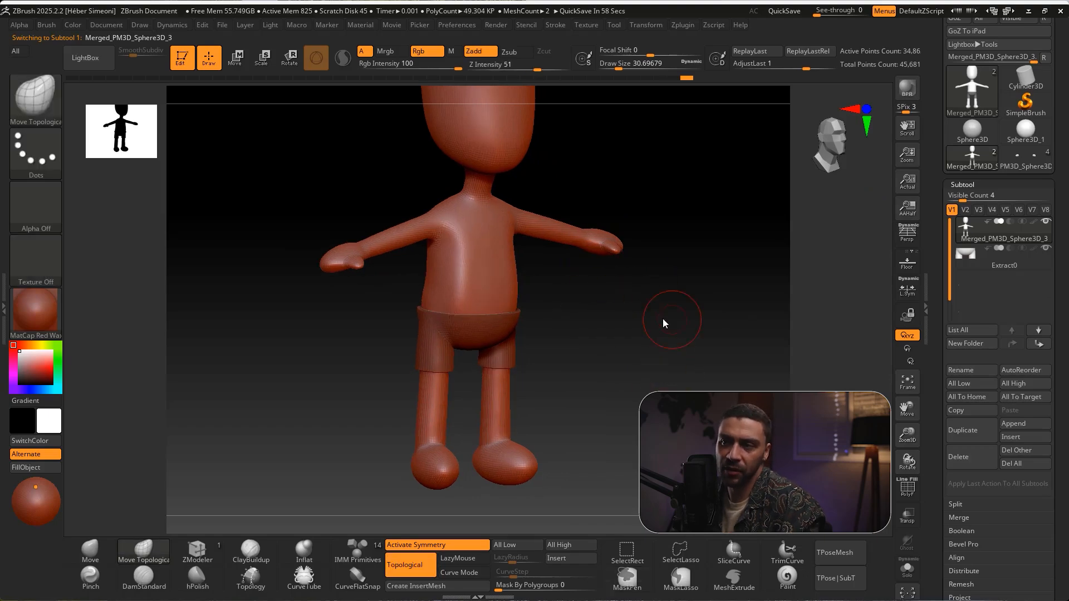
left_click_drag(672, 320, 640, 318, "shift")
mouse_move(381, 191)
left_mouse_down("ctrl")
mouse_move(520, 285)
mouse_move(527, 320)
left_mouse_up("ctrl")
mouse_move(594, 333)
left_mouse_down()
mouse_move(655, 353)
mouse_move(616, 350)
left_mouse_up()
Extract the masked area as a shirt subtool with S Smt 5 and thickness 0.02, accept it, and clear the shirt's mask
scroll(997, 390, "down", 3)
left_click(967, 529)
left_click(960, 549)
left_click_drag(657, 357, 606, 361)
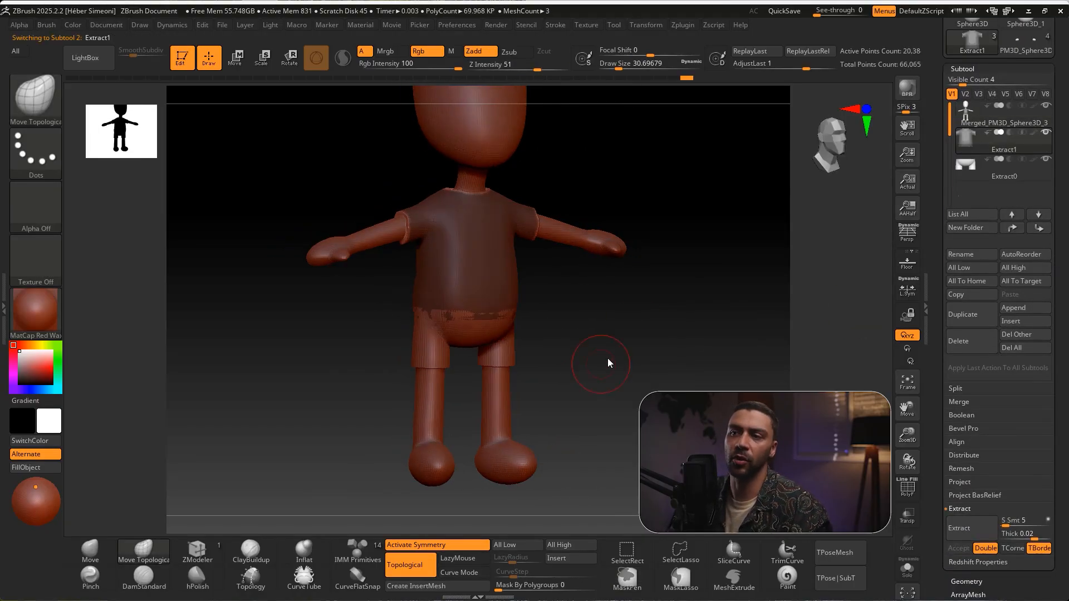
left_click_drag(598, 320, 643, 334, "ctrl")
left_click_drag(635, 159, 639, 199, "alt")
Trim the end of one shirt sleeve straight with a near-vertical TrimCurve cut
key("ctrl+shift")
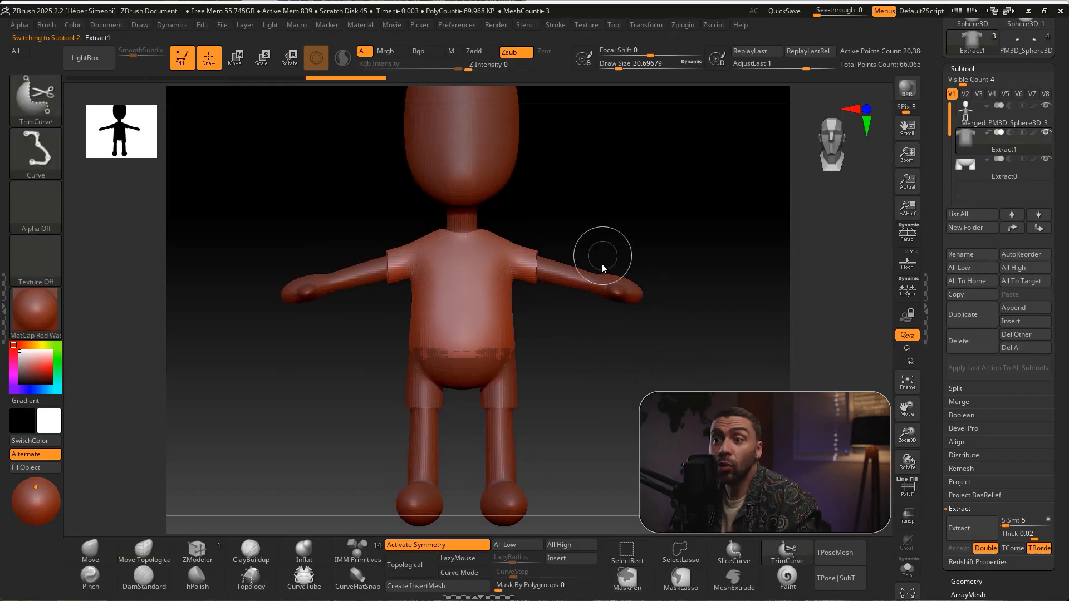
left_click_drag(396, 306, 390, 362, "ctrl+shift")
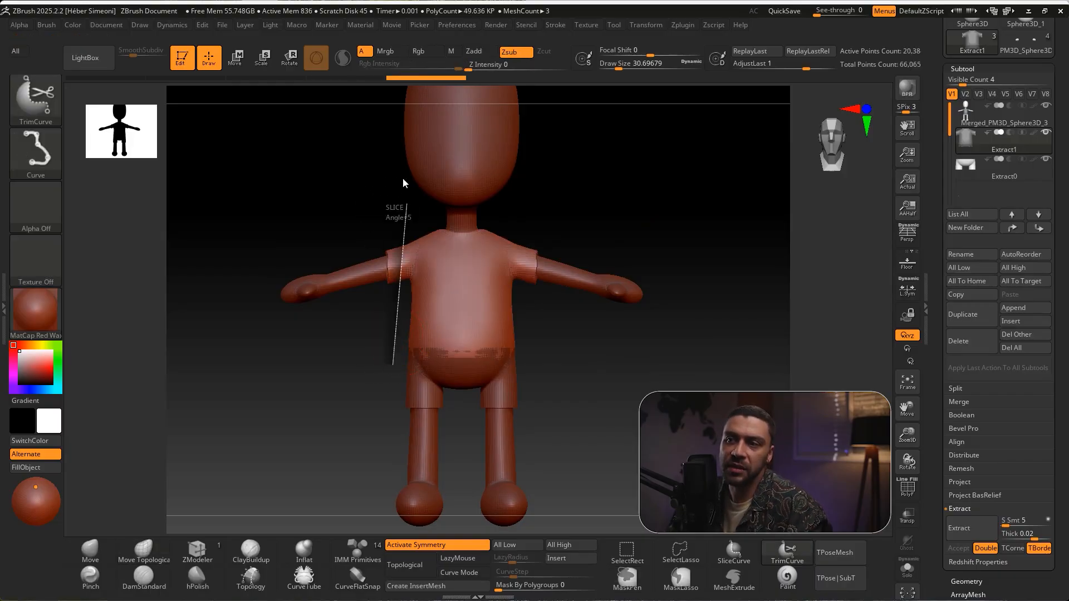
key("ctrl+z")
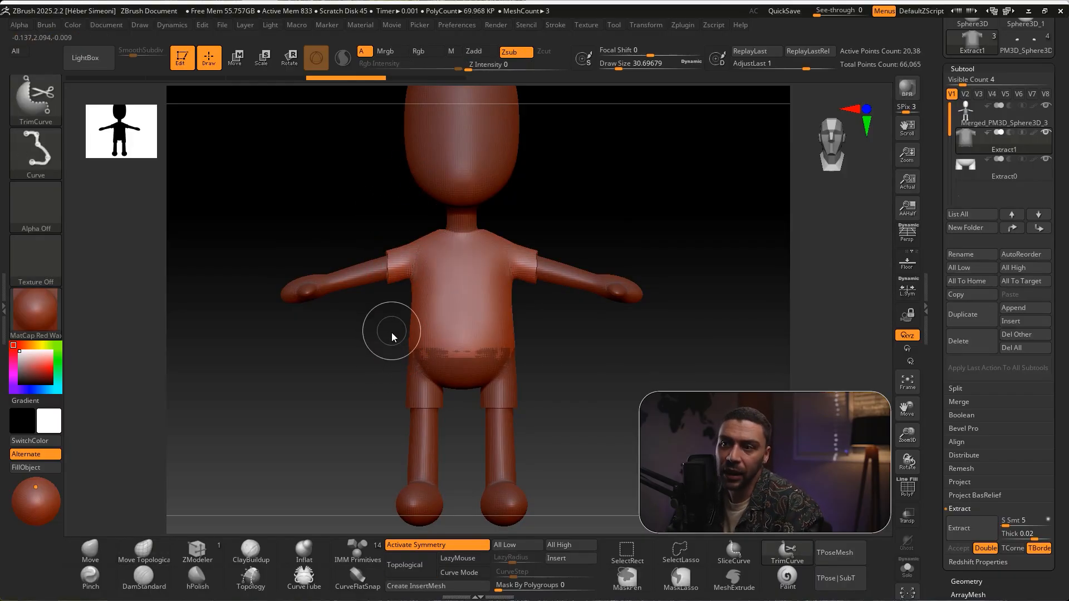
left_click_drag(390, 339, 394, 191, "ctrl+shift")
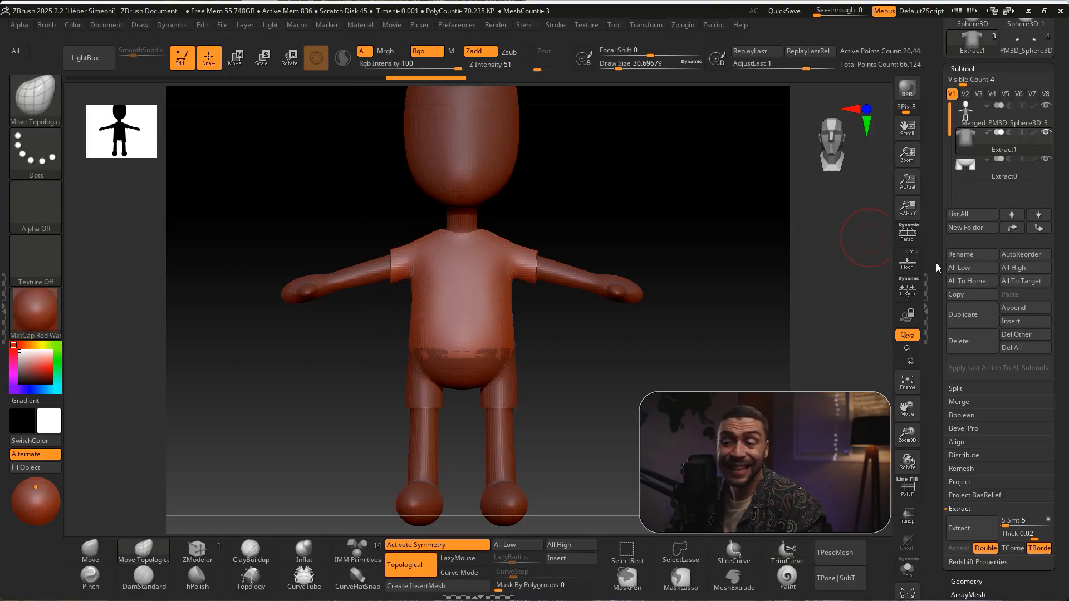
key("ctrl+shift")
left_click_drag(620, 149, 539, 262)
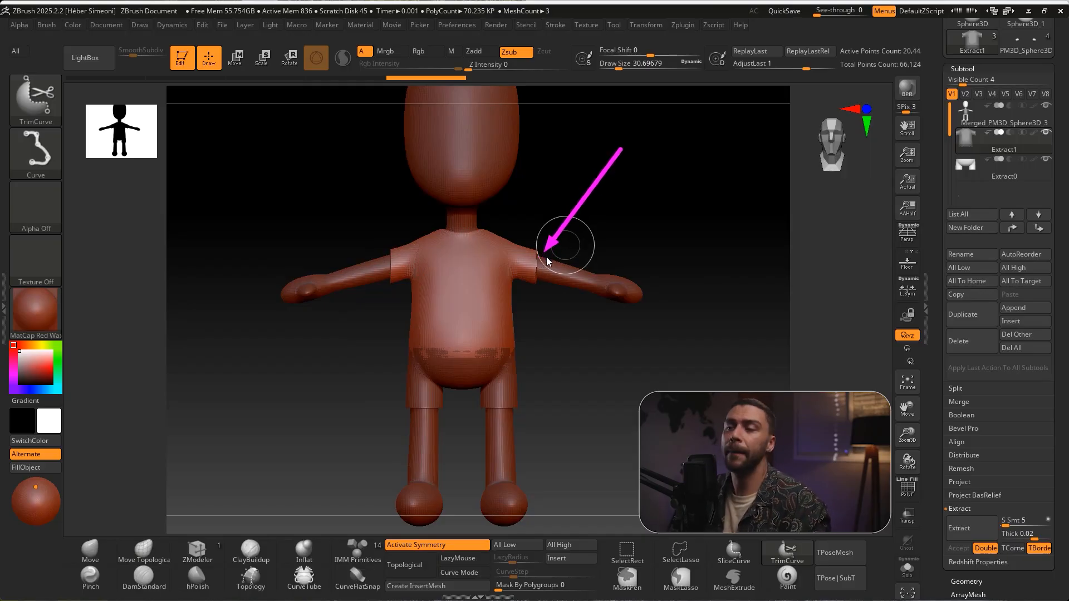
Apply Mirror And Weld to the shirt to copy the trimmed sleeve to the opposite side
left_click_drag(1059, 306, 1061, 196)
left_click(981, 186)
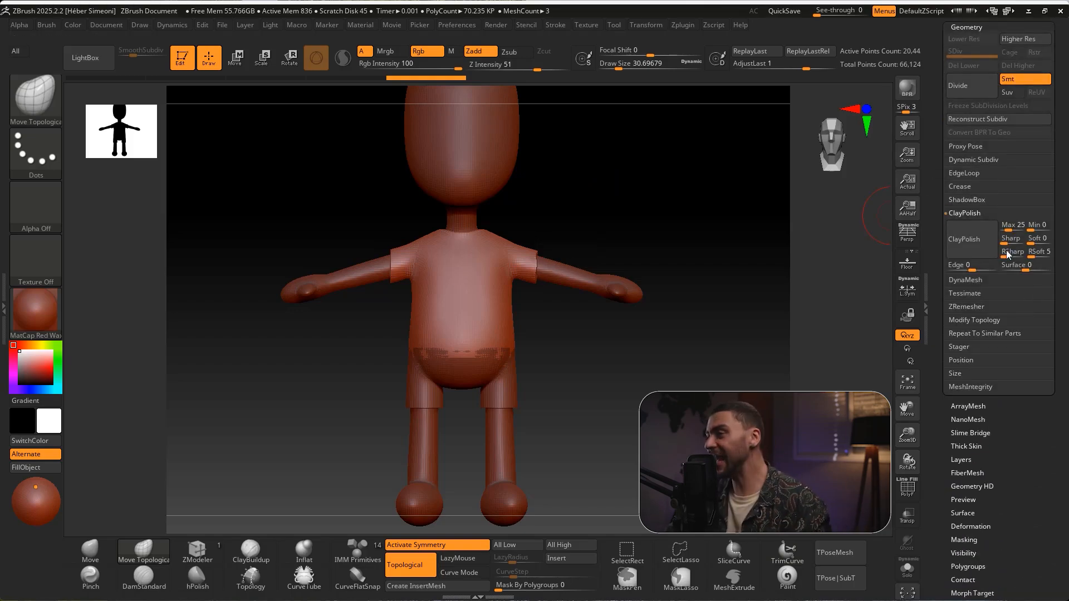
left_click_drag(1058, 306, 1042, 286)
left_click(998, 301)
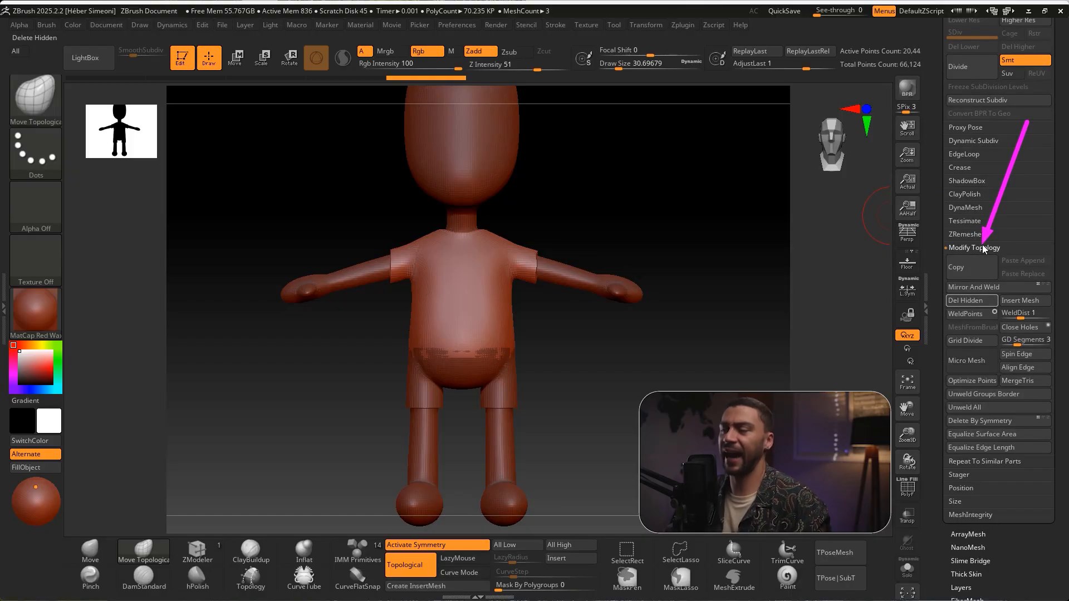
left_click(971, 286)
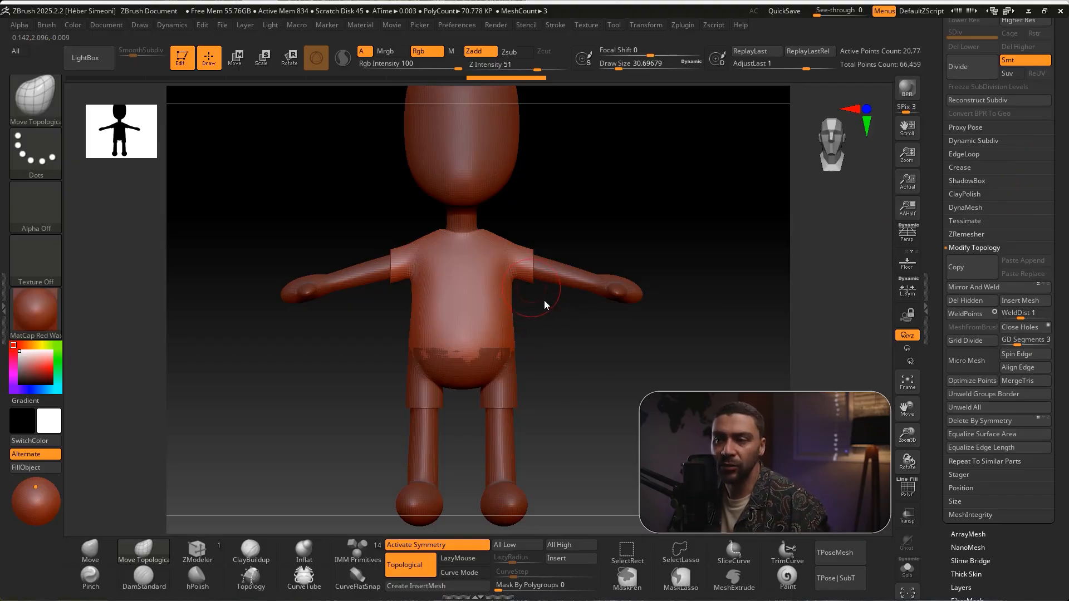
Trim the shirt's lower hem straight with a horizontal TrimCurve cut just above the shorts
key("ctrl+shift")
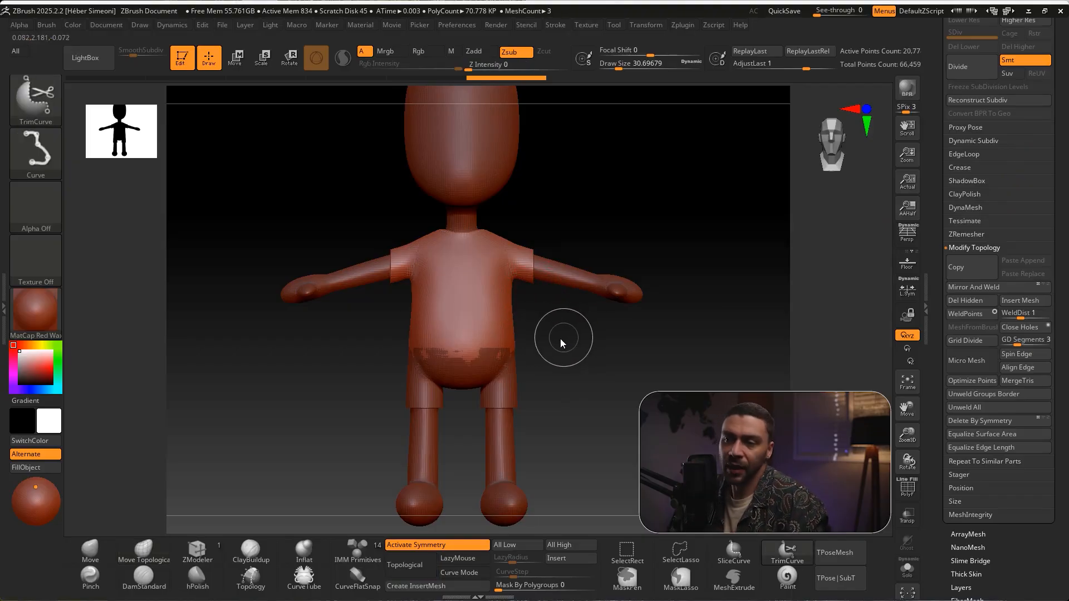
left_click_drag(566, 338, 333, 341, "ctrl+shift")
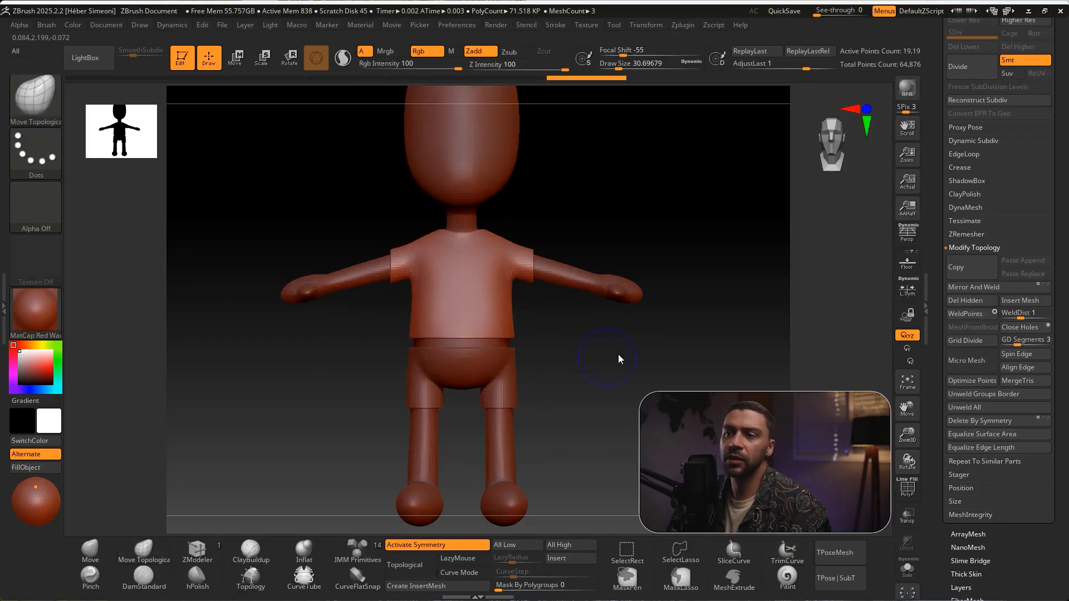
left_click_drag(620, 406, 568, 338)
Flare and lower the shirt's hem around the waist using the Move Topological brush at a draw size of about 74
key("ctrl+shift")
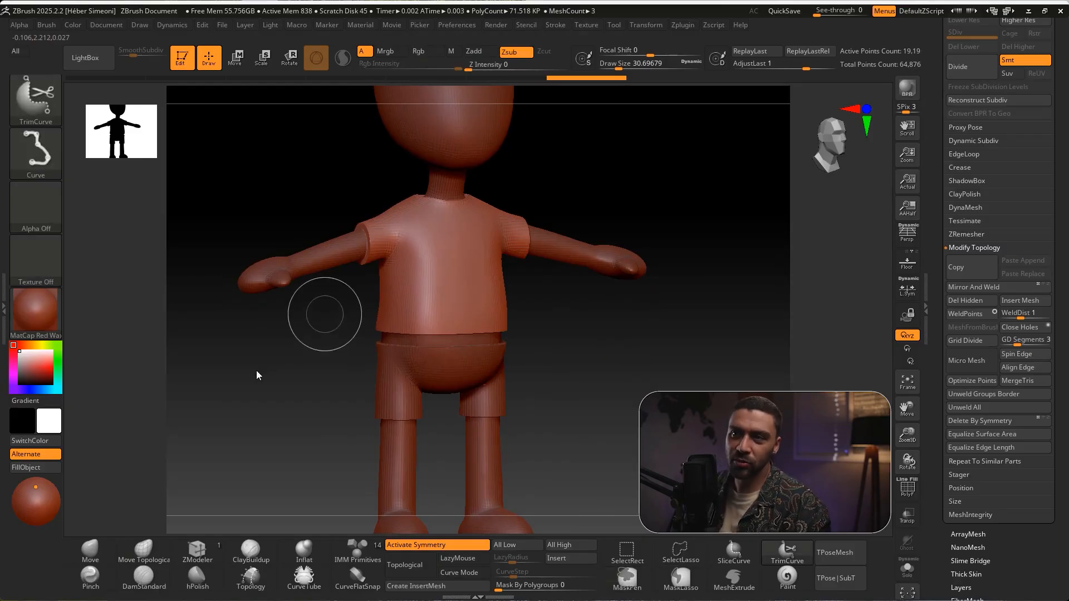
left_click(144, 551)
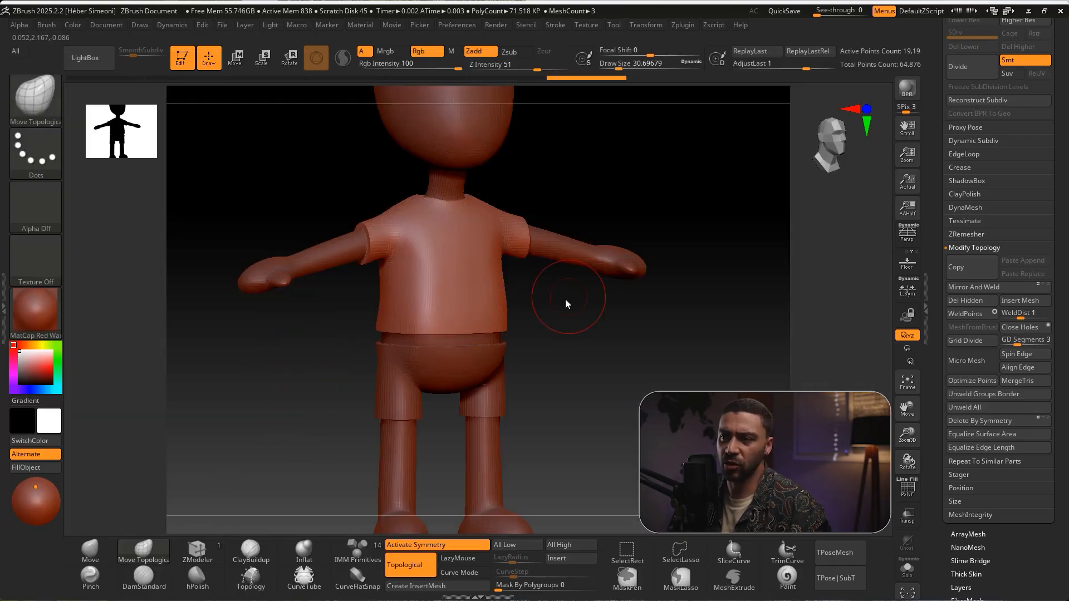
key("s")
mouse_move(563, 297)
left_mouse_down()
mouse_move(573, 298)
mouse_move(406, 322)
mouse_move(430, 348)
left_mouse_up()
left_click_drag(529, 349, 576, 349)
left_click_drag(421, 335, 430, 336)
left_click_drag(324, 325, 317, 324)
left_click_drag(445, 317, 518, 317)
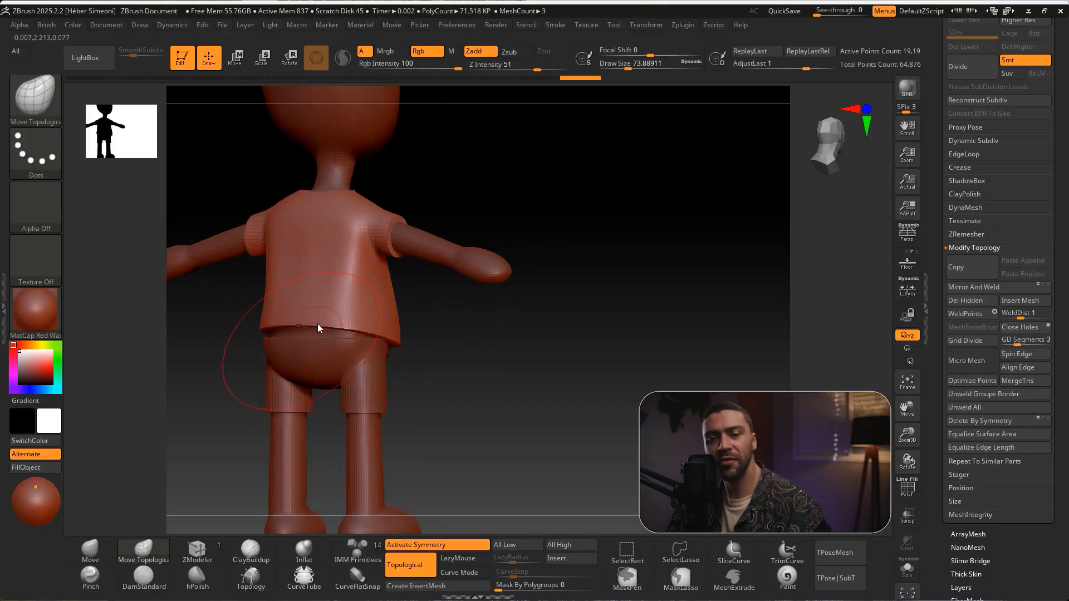
left_click_drag(443, 342, 321, 329)
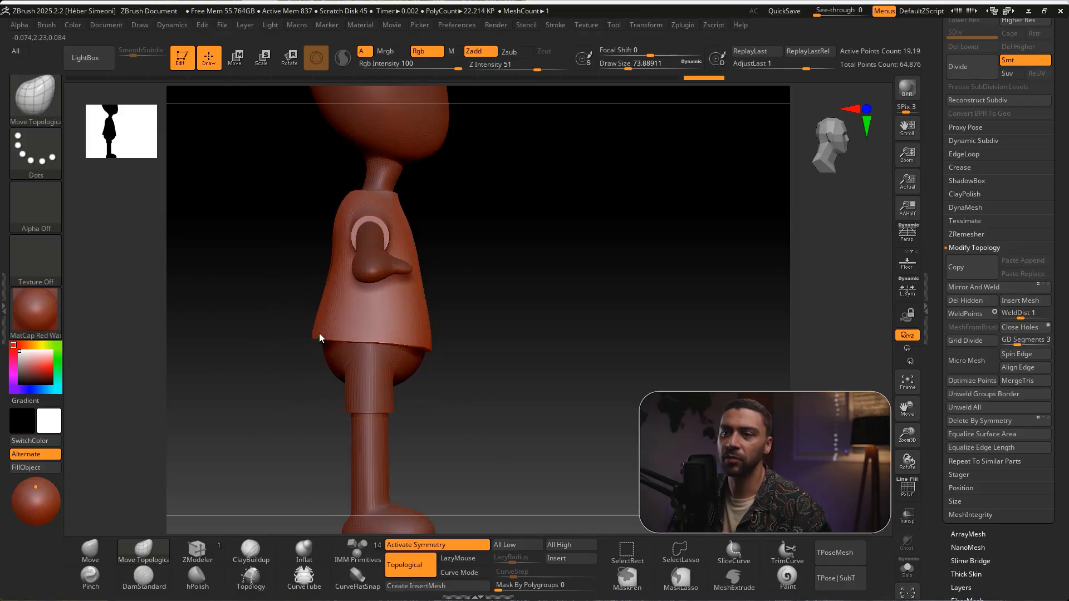
left_click_drag(462, 272, 470, 272)
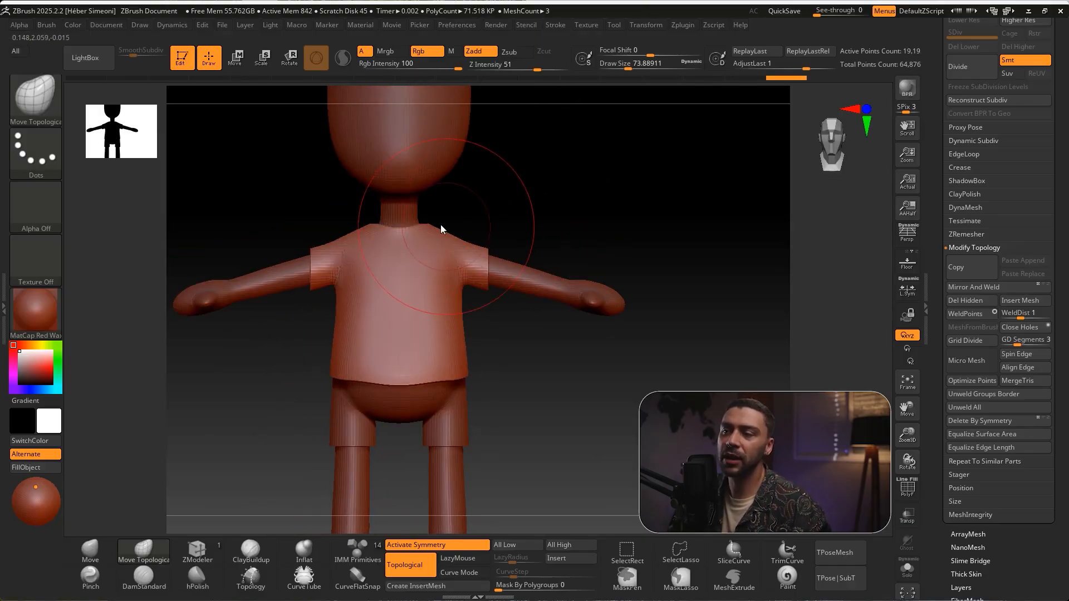
Shape the shirt's collar and shoulders around the neck with a draw size of about 44
mouse_move(525, 220)
left_mouse_down()
mouse_move(530, 232)
mouse_move(566, 217)
mouse_move(515, 253)
left_mouse_up()
key("bracketleft")
key("bracketleft")
key("bracketleft")
left_click_drag(432, 260, 384, 241)
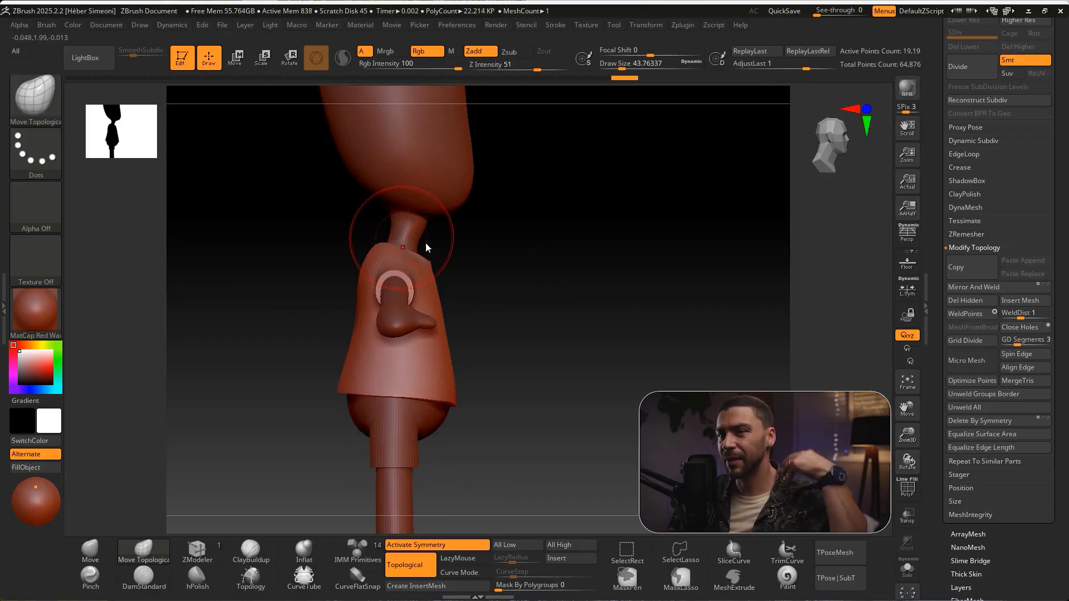
mouse_move(432, 266)
left_mouse_down()
mouse_move(555, 321)
mouse_move(549, 332)
mouse_move(532, 302)
mouse_move(353, 241)
mouse_move(336, 275)
left_mouse_up()
Widen and shape the shirt's sleeves with a draw size of about 56
key("s")
mouse_move(589, 244)
left_mouse_down("alt")
mouse_move(565, 220)
mouse_move(606, 209)
mouse_move(594, 205)
left_mouse_up("alt")
mouse_move(350, 235)
left_mouse_down()
mouse_move(359, 230)
mouse_move(331, 242)
left_mouse_up()
mouse_move(331, 202)
left_mouse_down()
mouse_move(363, 245)
mouse_move(433, 243)
mouse_move(370, 195)
left_mouse_up()
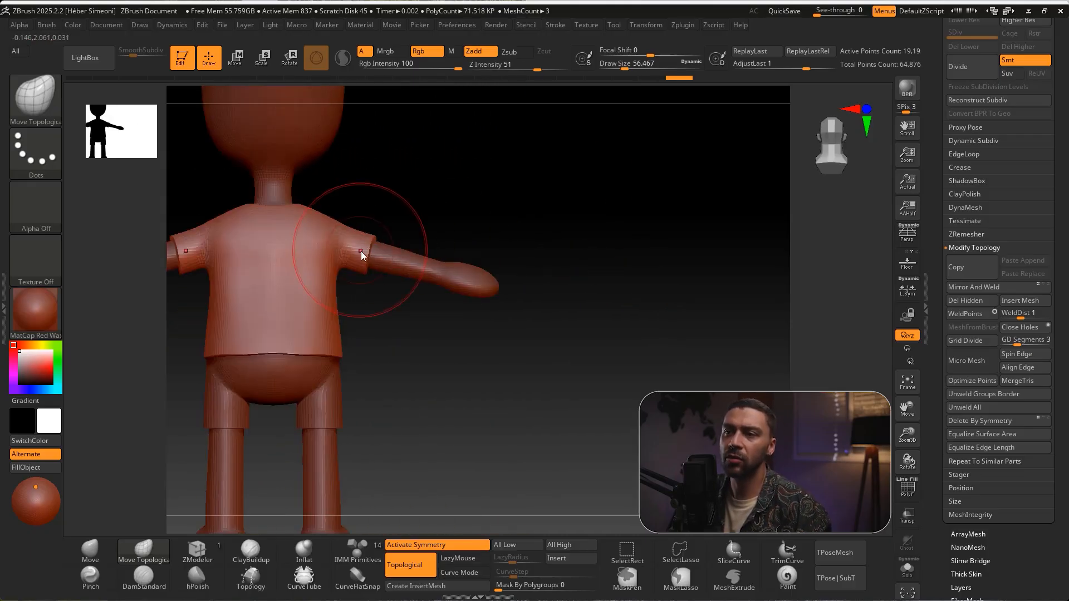
mouse_move(519, 226)
left_mouse_down()
mouse_move(433, 232)
mouse_move(524, 239)
left_mouse_up()
left_click_drag(626, 360, 607, 289, "alt")
Make the shorts the active subtool and widen their leg openings with the Move Topological brush
scroll(1045, 178, "up", 5)
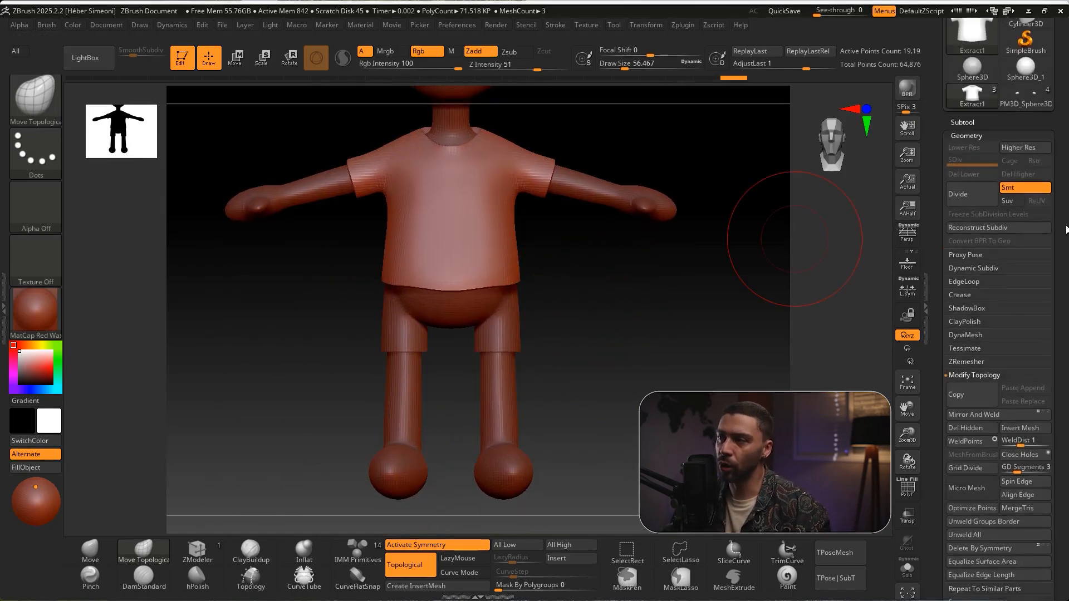
left_click(961, 152)
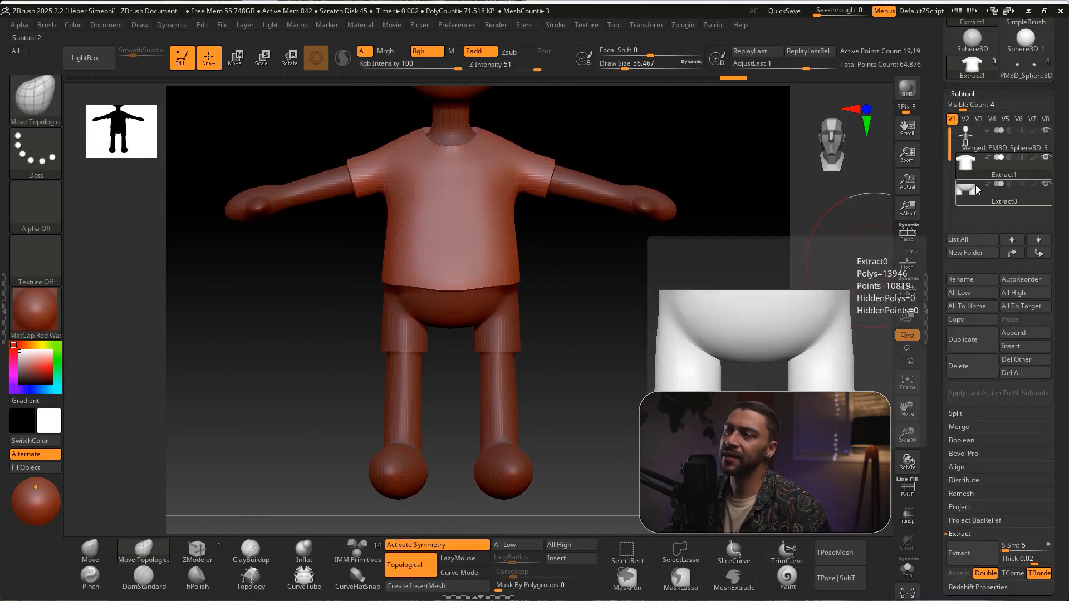
left_click(974, 191)
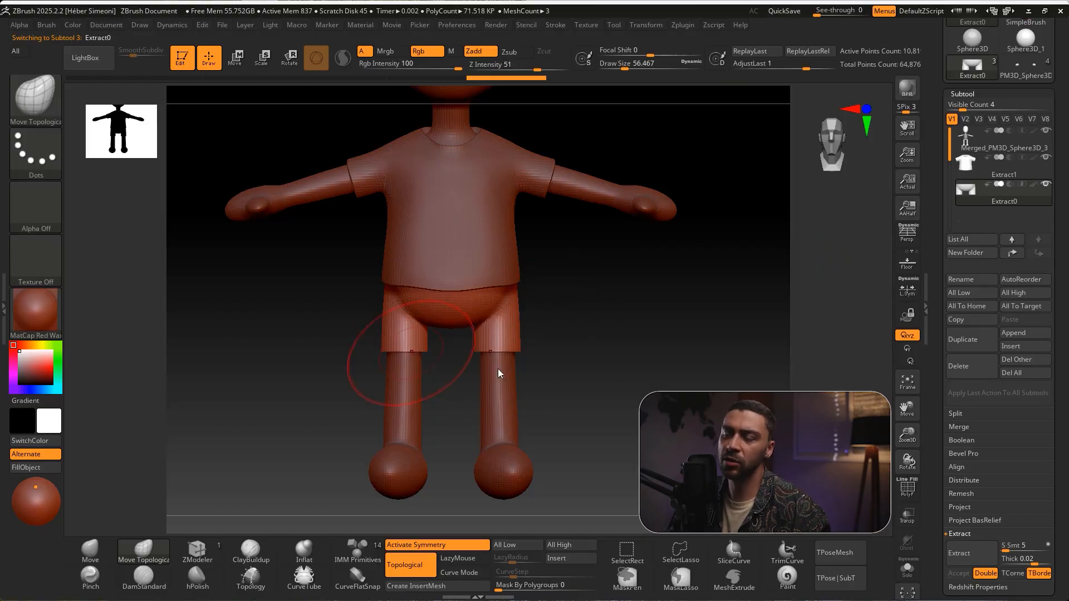
left_click_drag(450, 363, 490, 342, "shift")
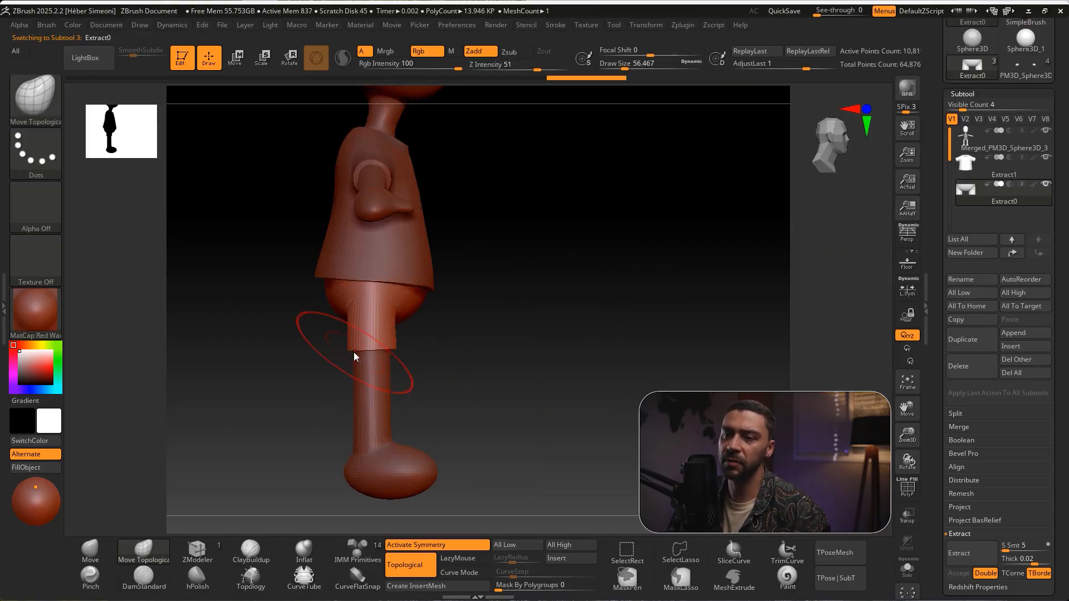
mouse_move(579, 335)
left_mouse_down()
mouse_move(533, 346)
mouse_move(584, 330)
mouse_move(664, 266)
mouse_move(675, 282)
left_mouse_up()
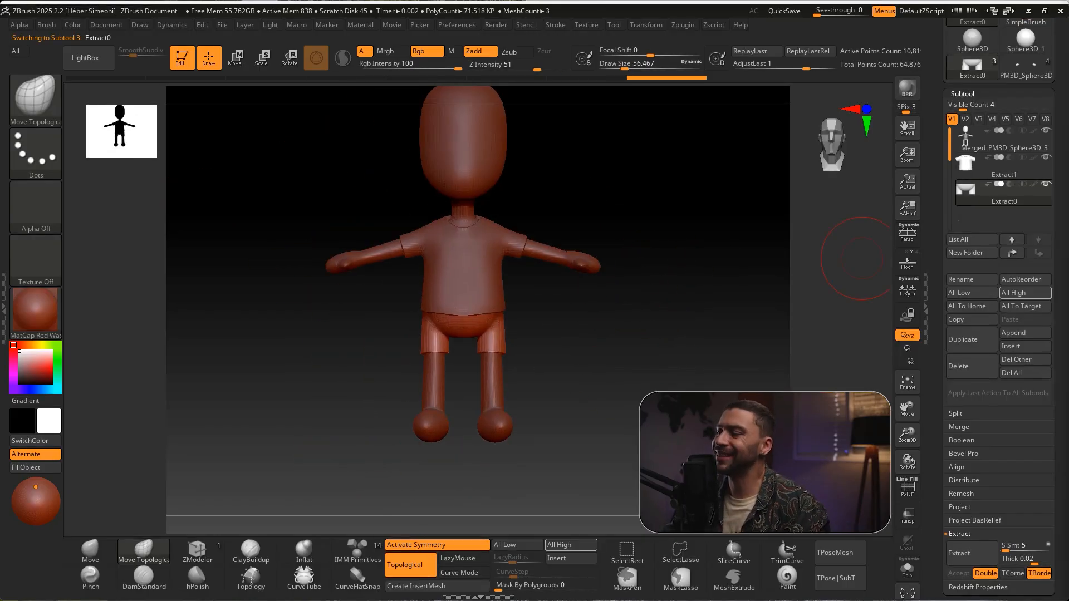
left_click_drag(776, 345, 582, 290)
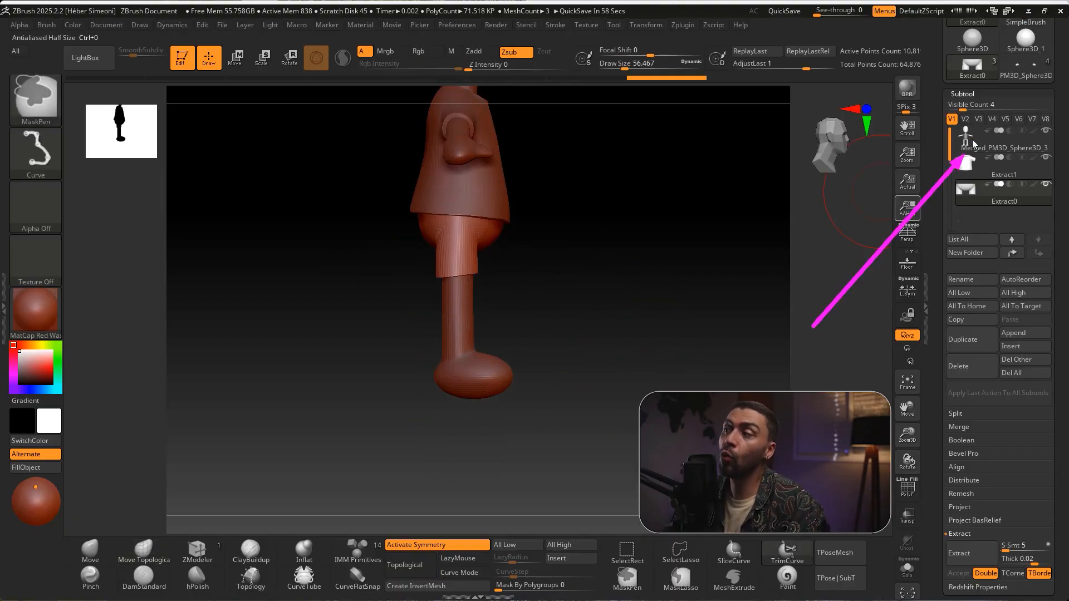
Make the merged body the active subtool and trim the undersides of both feet flat with TrimCurve
left_click(996, 145)
left_click_drag(576, 294, 568, 279)
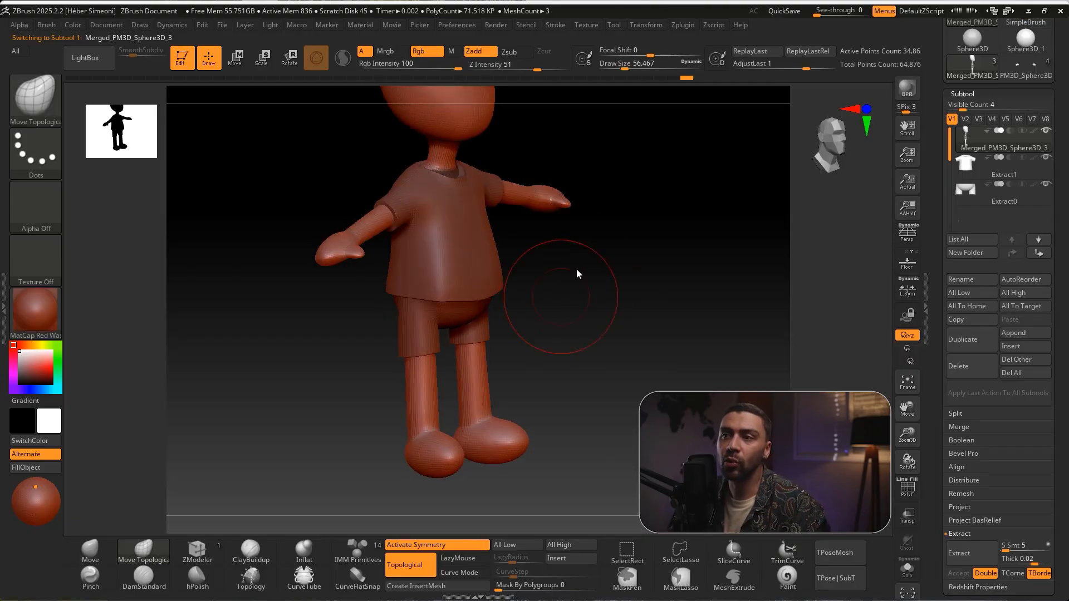
left_click_drag(569, 110, 467, 170, "ctrl+shift")
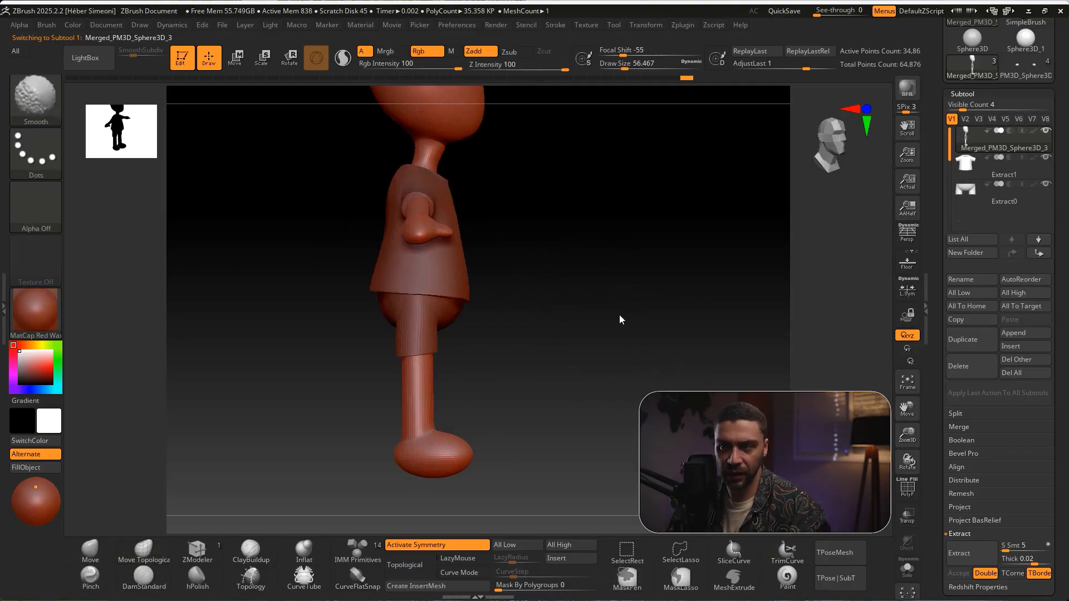
mouse_move(614, 352)
left_mouse_down("alt")
mouse_move(646, 294)
mouse_move(621, 322)
left_mouse_up("alt")
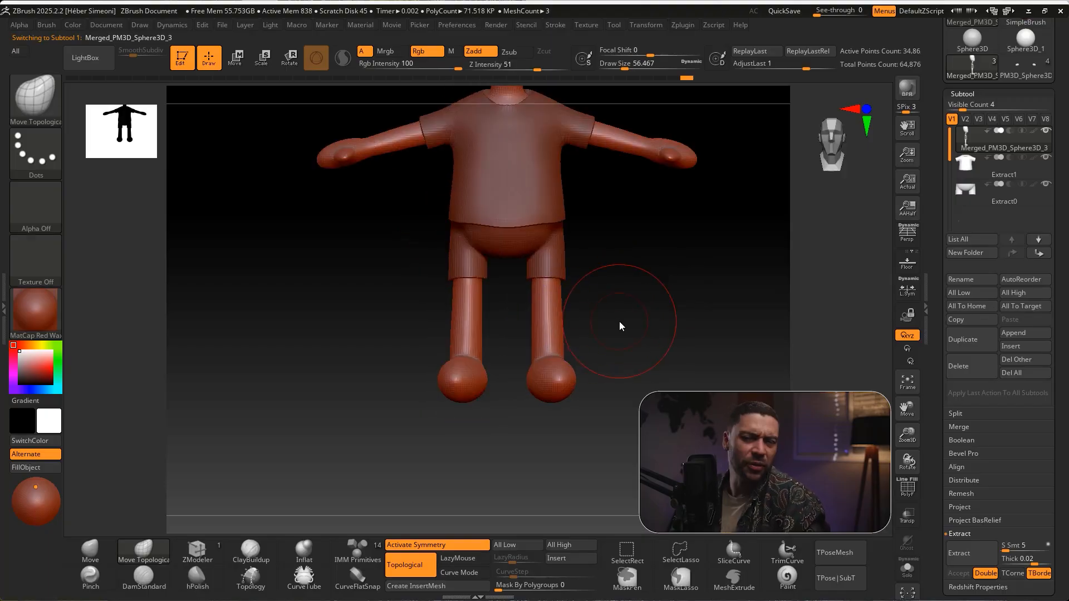
key("ctrl+shift")
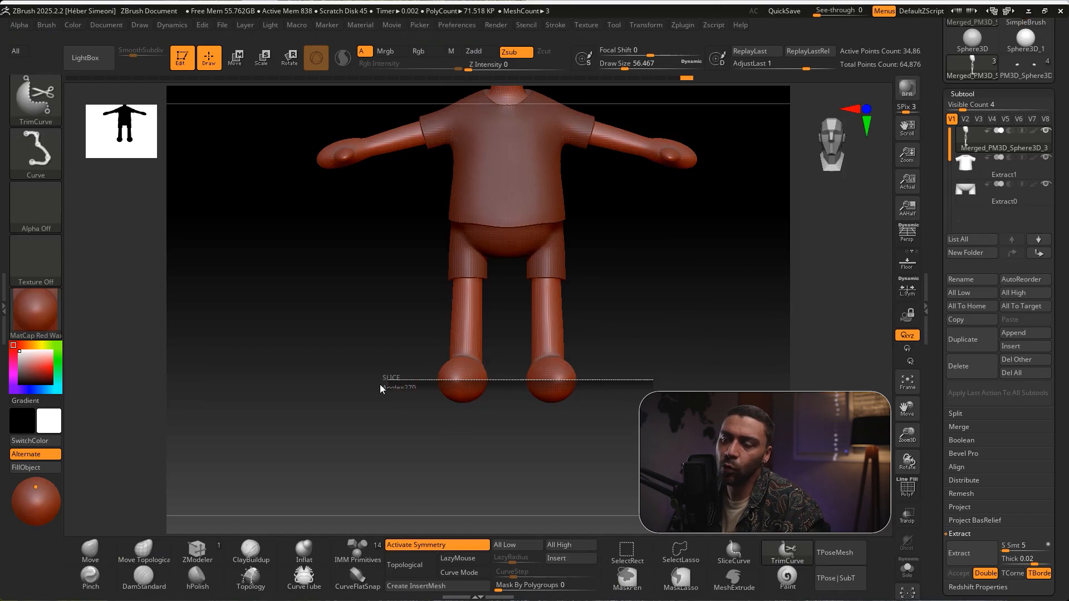
left_click_drag(375, 385, 375, 386, "ctrl+shift")
Reshape and smooth the feet and ankles where the legs meet them, using a draw size of about 23
mouse_move(637, 339)
left_mouse_down()
mouse_move(650, 330)
mouse_move(619, 381)
mouse_move(617, 363)
left_mouse_up()
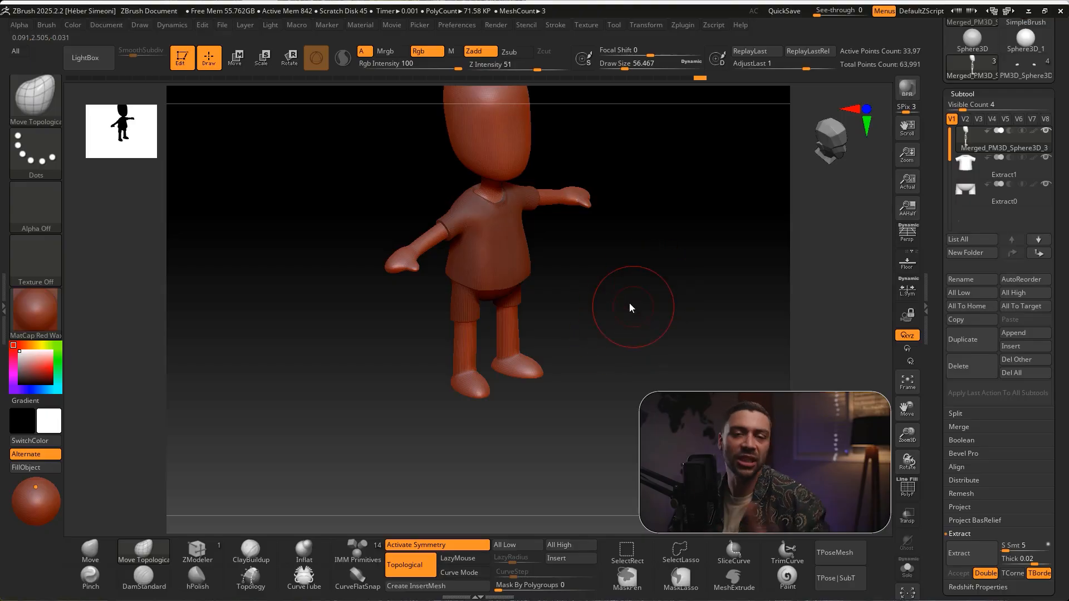
key("s")
mouse_move(611, 325)
left_mouse_down()
mouse_move(625, 359)
mouse_move(581, 357)
mouse_move(612, 324)
mouse_move(644, 353)
mouse_move(572, 369)
mouse_move(608, 331)
mouse_move(594, 356)
mouse_move(603, 352)
mouse_move(447, 395)
left_mouse_up()
key("s")
key("shift")
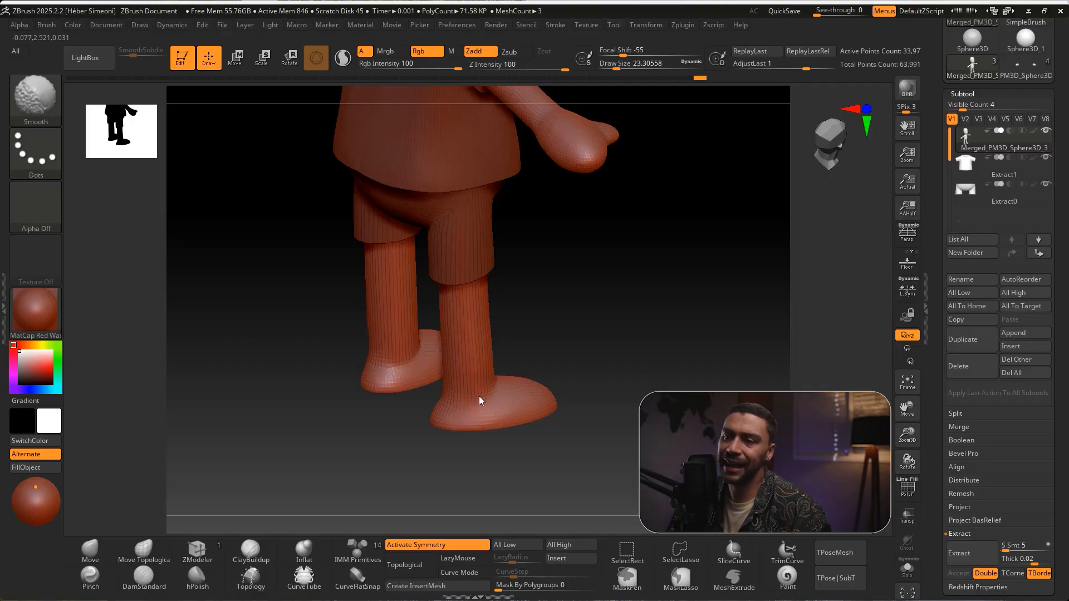
left_click_drag(546, 352, 466, 401)
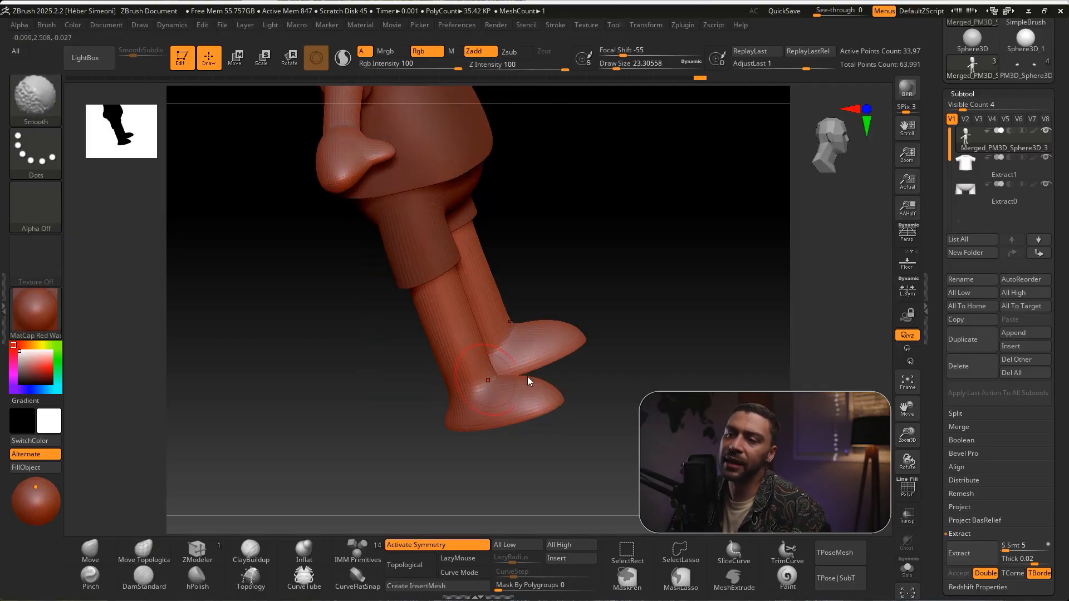
left_click_drag(463, 317, 494, 372, "shift")
left_click_drag(676, 365, 463, 371)
key("ctrl+z")
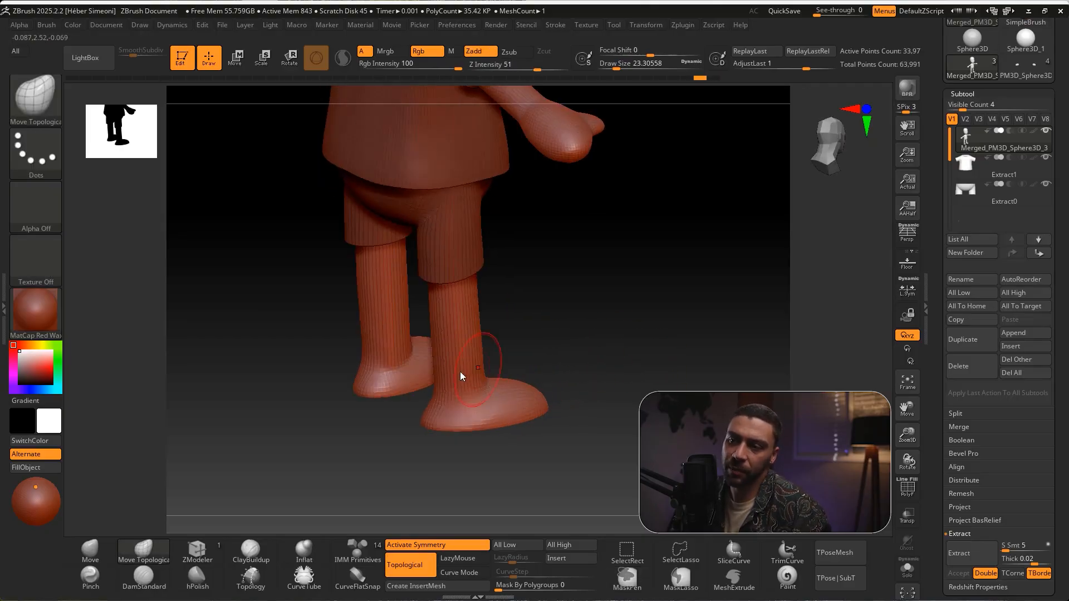
left_click_drag(604, 338, 560, 341, "shift")
left_click_drag(437, 353, 426, 372, "shift")
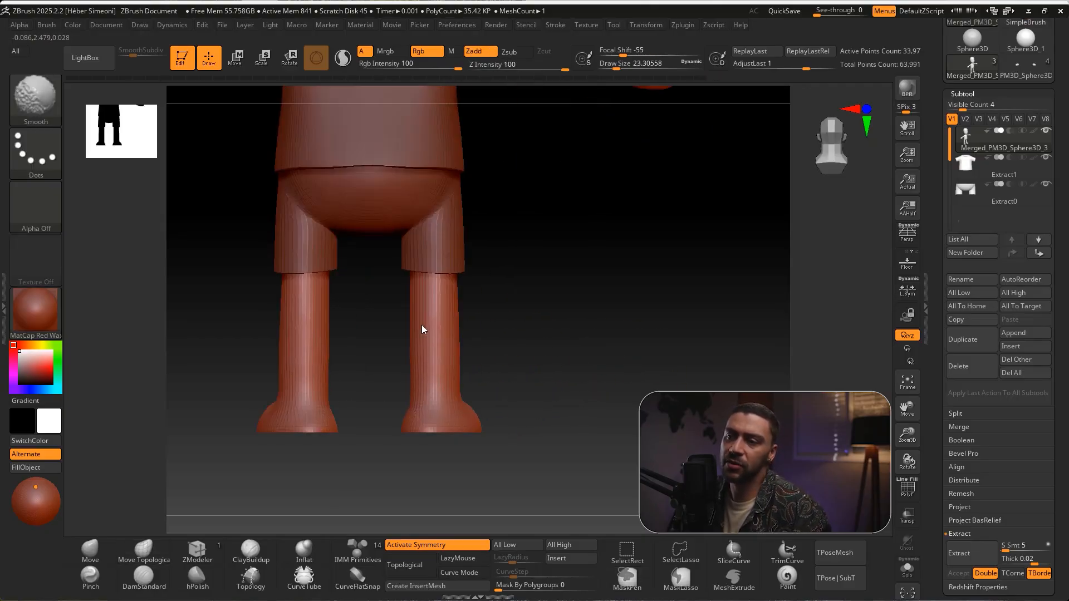
mouse_move(491, 357)
left_mouse_down()
mouse_move(646, 326)
mouse_move(716, 340)
mouse_move(666, 331)
mouse_move(646, 360)
left_mouse_up()
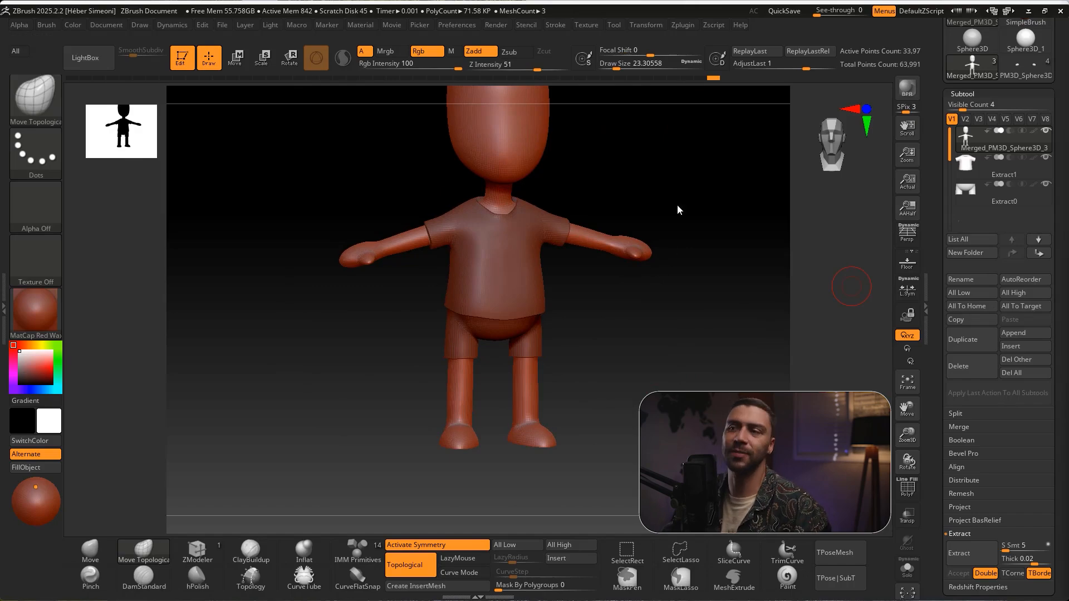
Activate the IMM Primitives insert brush and choose its PolySphere mesh
left_click_drag(680, 215, 682, 282, "alt")
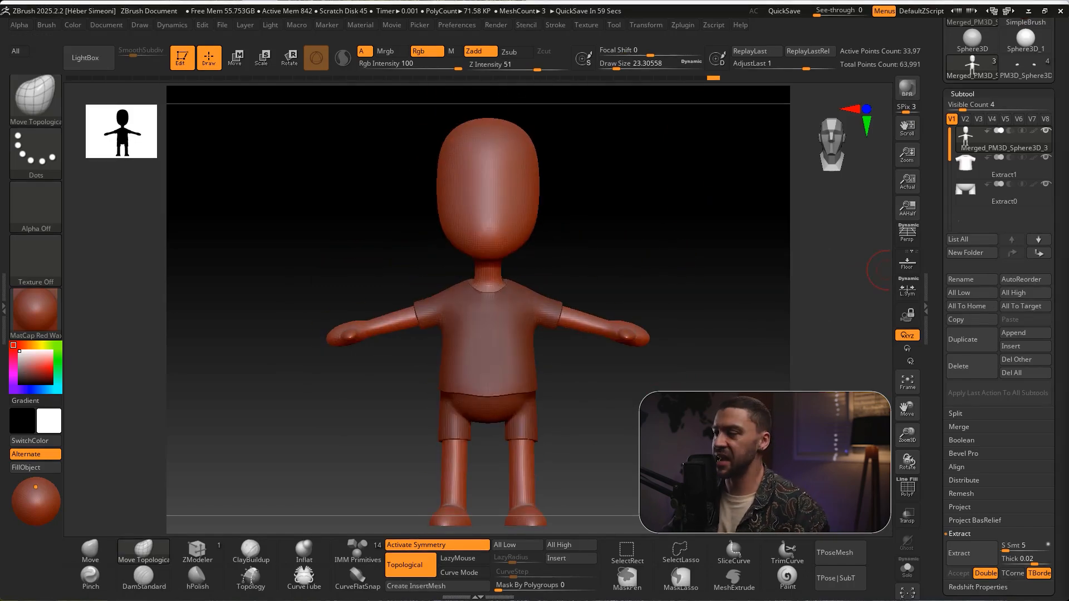
left_click_drag(655, 236, 614, 278)
scroll(1061, 209, "down", 1)
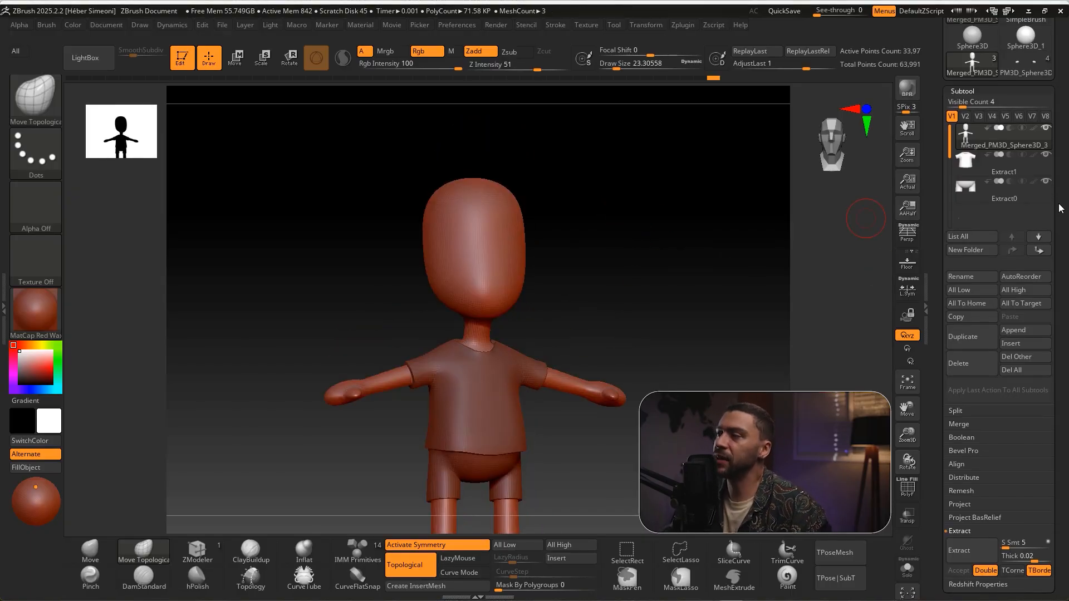
key("ctrl+shift")
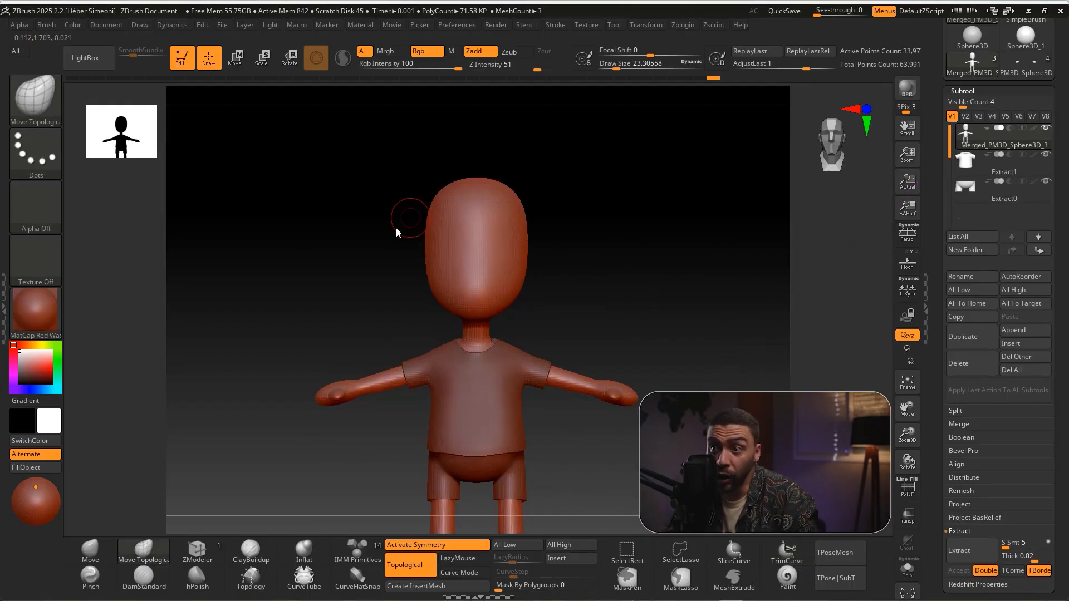
key("ctrl+shift")
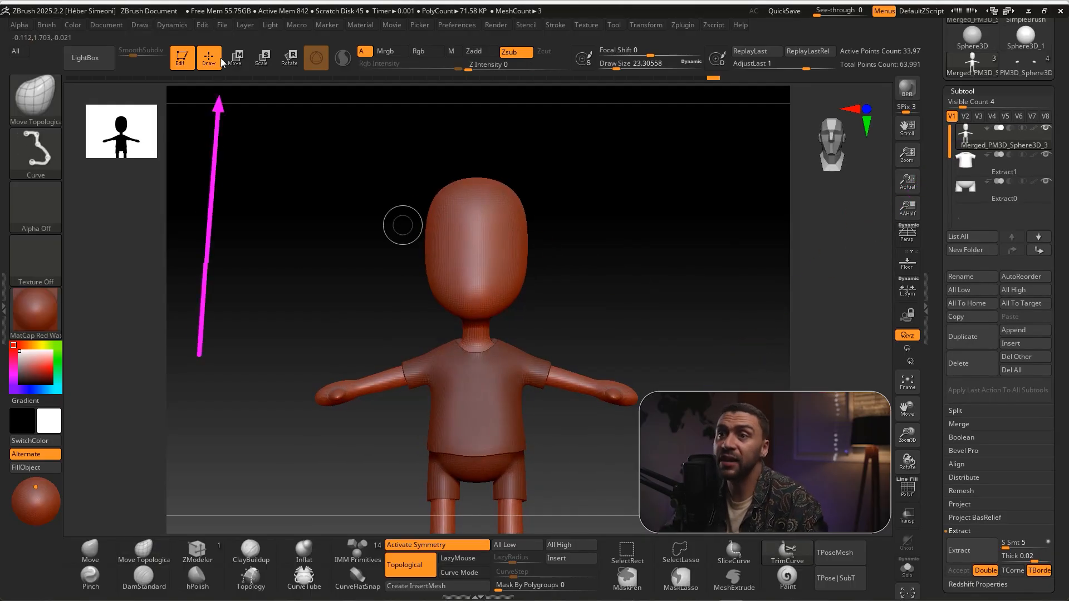
left_click(41, 108)
key("i")
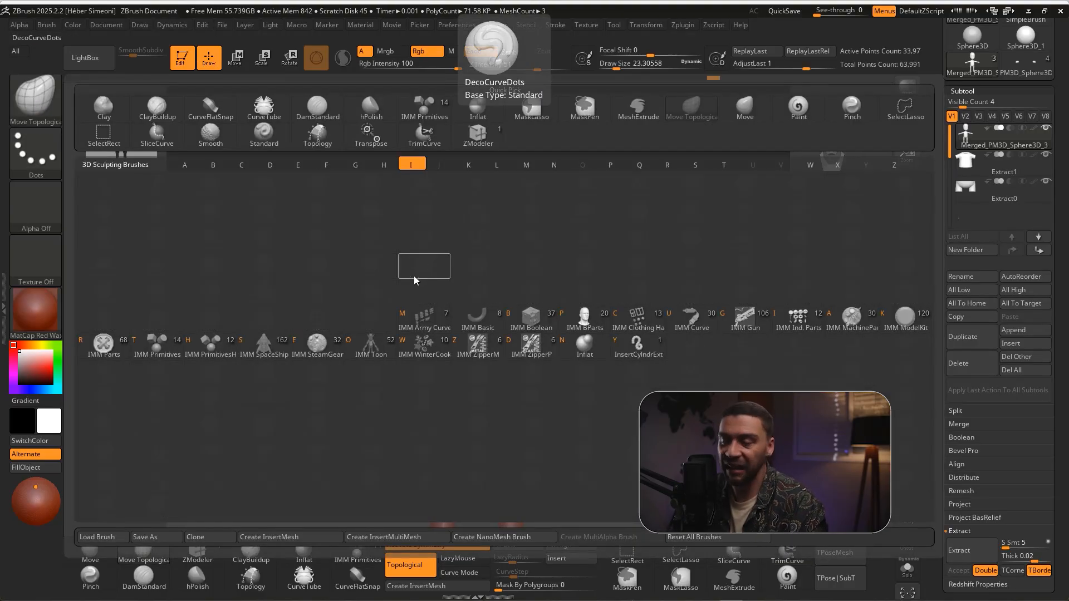
left_click(155, 346)
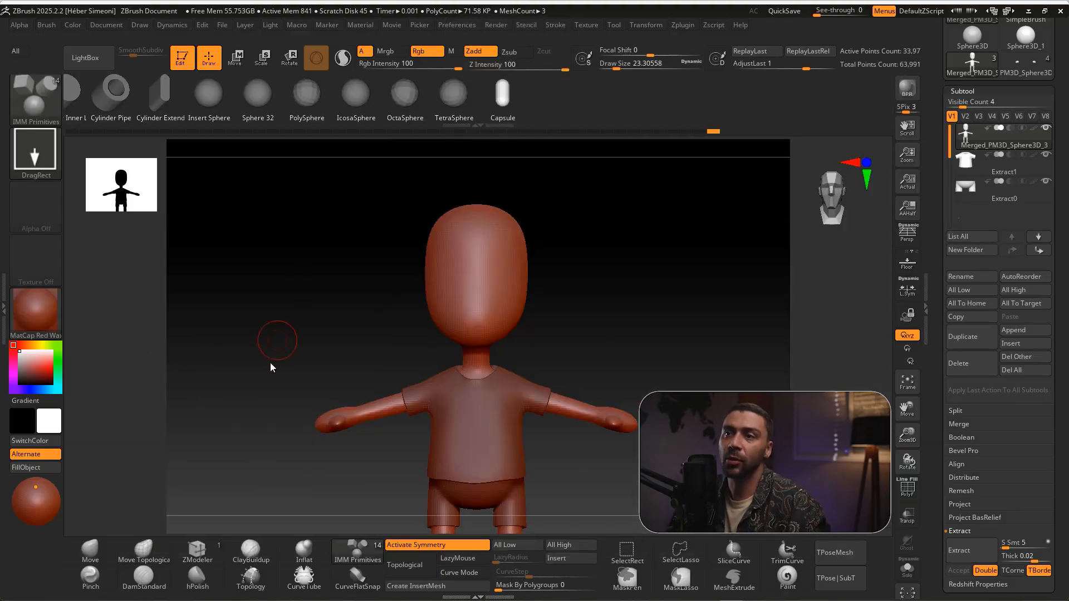
mouse_move(172, 99)
left_mouse_down()
mouse_move(276, 92)
mouse_move(475, 110)
left_mouse_up()
mouse_move(165, 135)
left_mouse_down()
mouse_move(276, 152)
mouse_move(821, 105)
mouse_move(617, 107)
left_mouse_up()
left_click(617, 106)
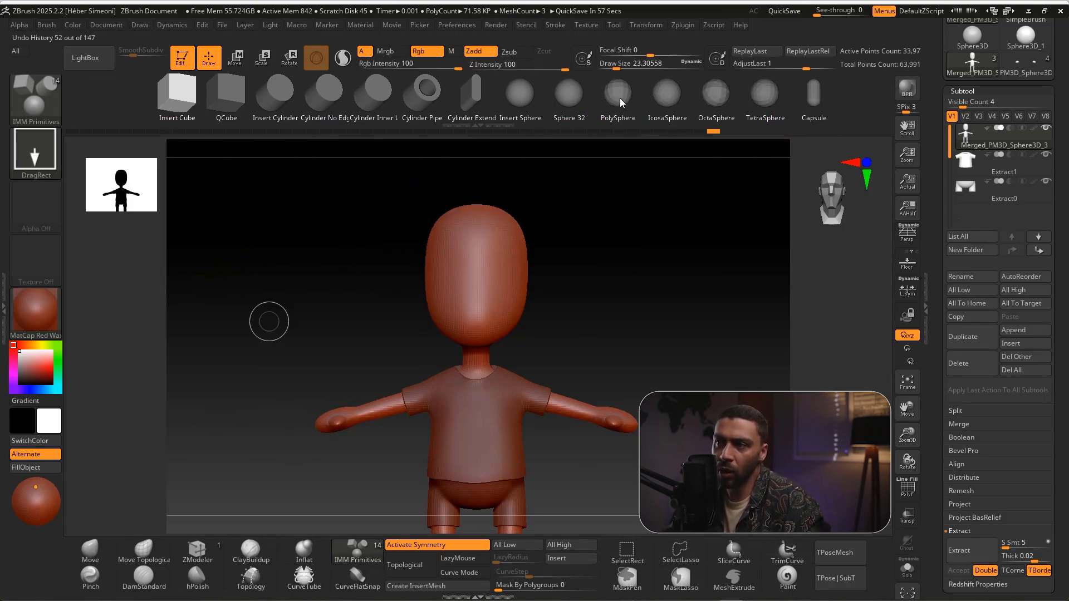
left_click_drag(599, 292, 499, 328)
key("ctrl+z")
key("ctrl+z")
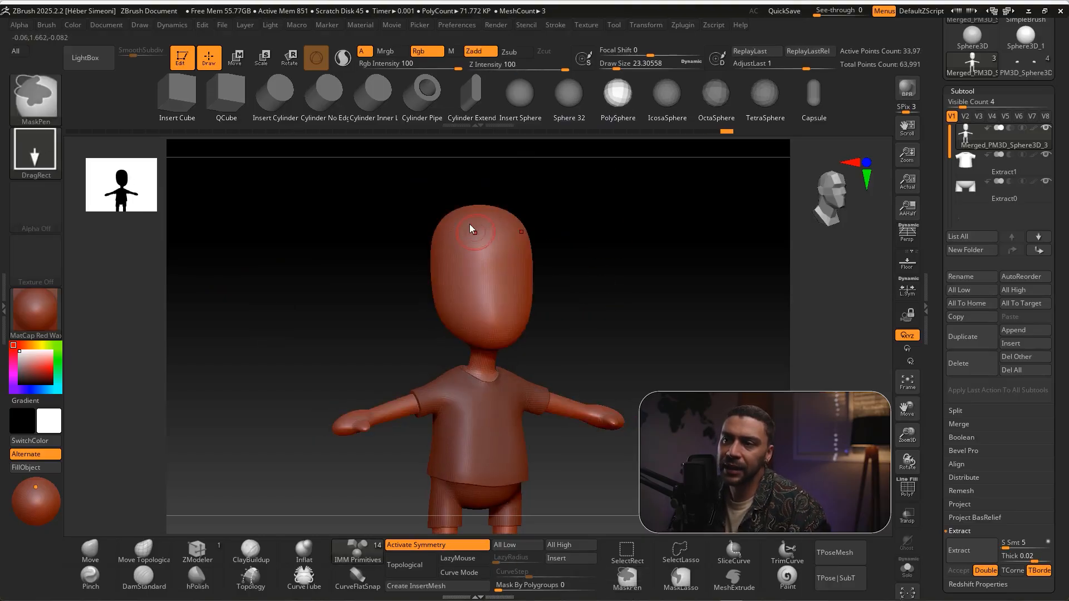
left_click_drag(470, 222, 474, 236)
left_click_drag(461, 275, 472, 303)
left_click_drag(504, 335, 510, 349)
key("ctrl+z")
key("ctrl+z")
key("ctrl+z")
Insert a PolySphere on the side of the head for the ears and activate the Move gizmo
left_click_drag(603, 286, 530, 299)
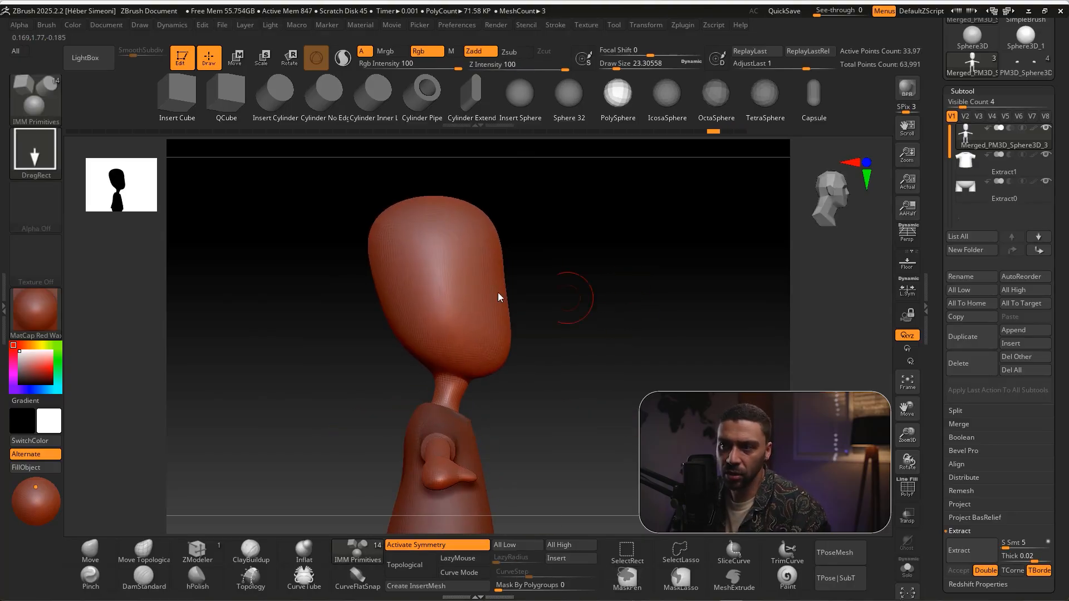
left_click_drag(446, 305, 448, 316)
left_click_drag(195, 404, 228, 78, "ctrl+shift")
left_click(236, 59)
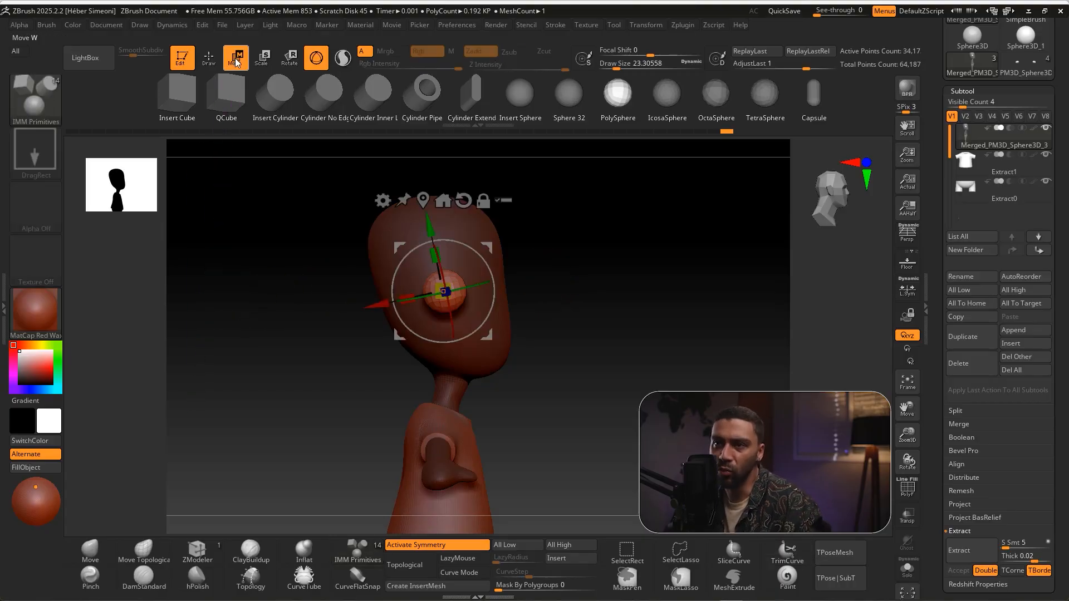
Stretch, flatten and tilt the inserted spheres into oval ears against both sides of the head
mouse_move(619, 276)
left_mouse_down()
mouse_move(582, 291)
mouse_move(627, 287)
left_mouse_up()
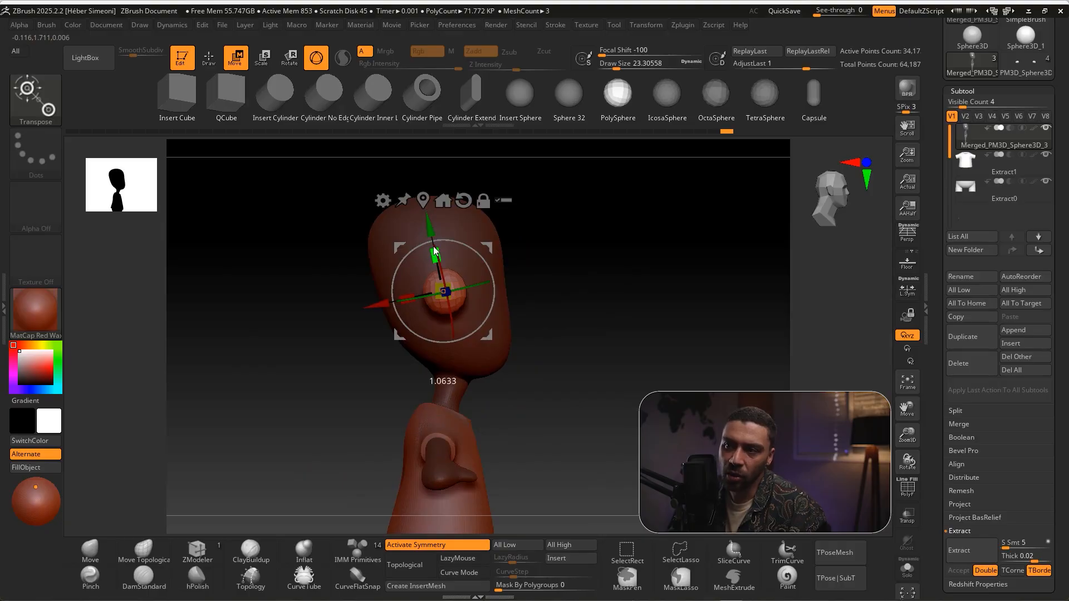
left_click_drag(429, 233, 422, 199)
left_click_drag(618, 256, 572, 309)
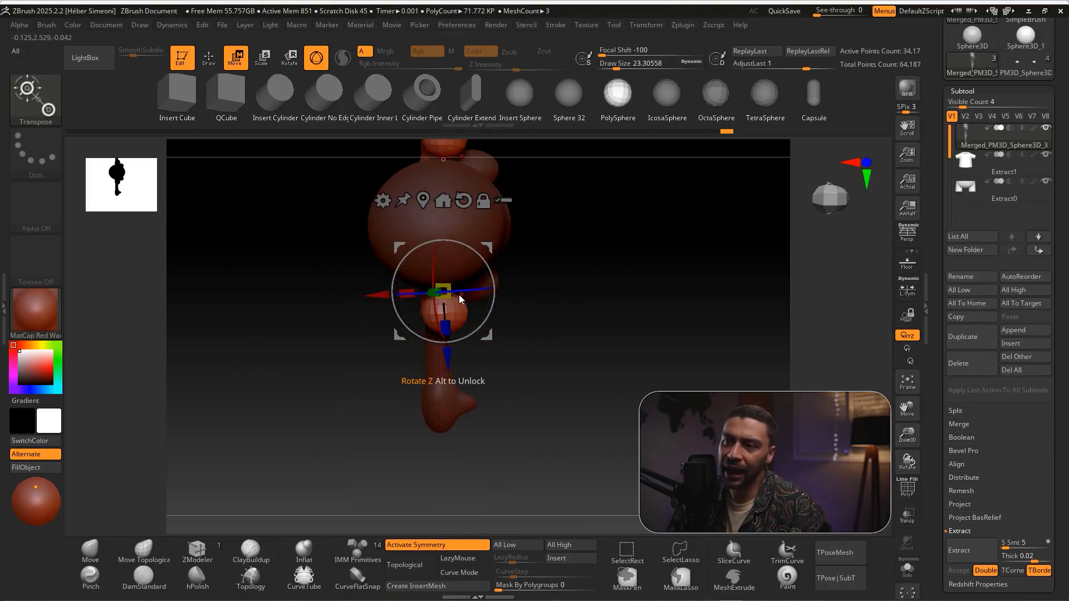
left_click_drag(439, 283, 440, 284)
left_click_drag(548, 287, 509, 244, "alt")
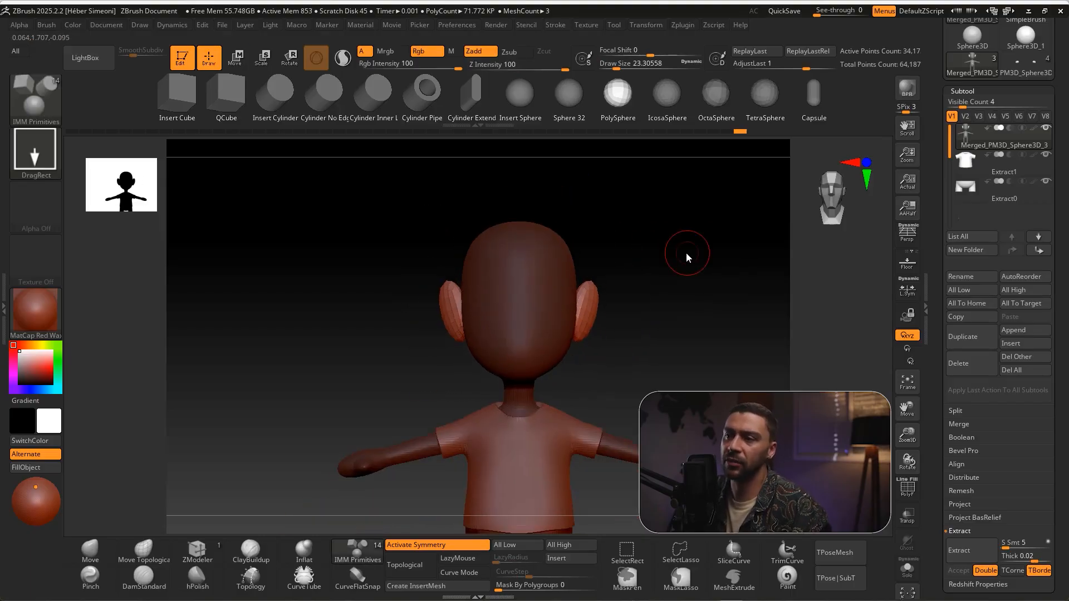
left_click_drag(686, 254, 672, 310)
key("ctrl")
left_click_drag(576, 352, 612, 123, "ctrl+shift")
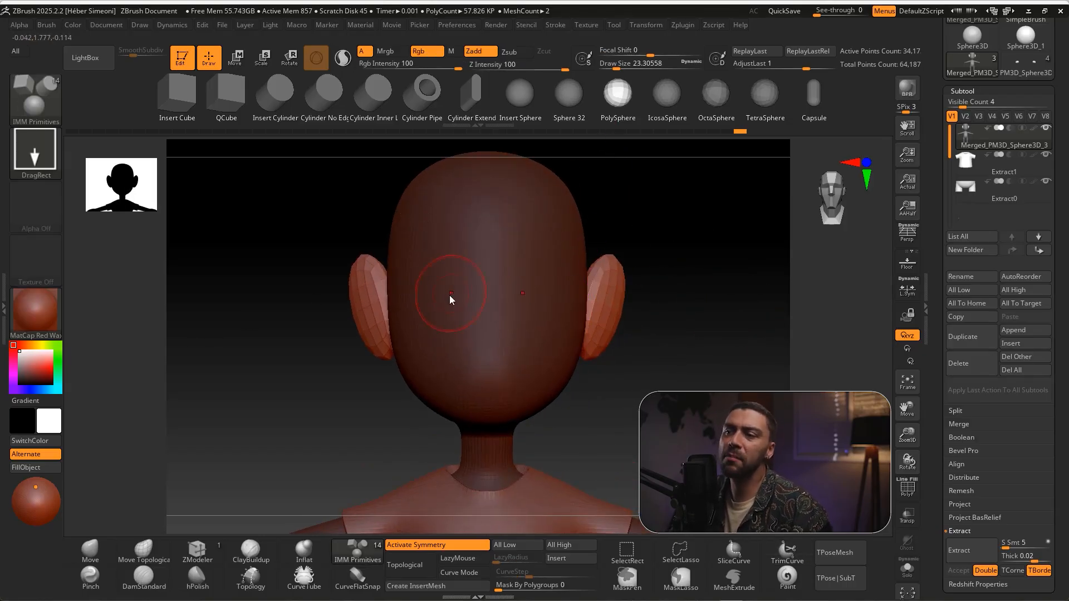
left_click_drag(446, 287, 475, 305)
key("ctrl+z")
key("ctrl+z")
left_click_drag(443, 341, 469, 344)
key("ctrl+z")
left_click_drag(427, 213, 473, 220)
key("ctrl+z")
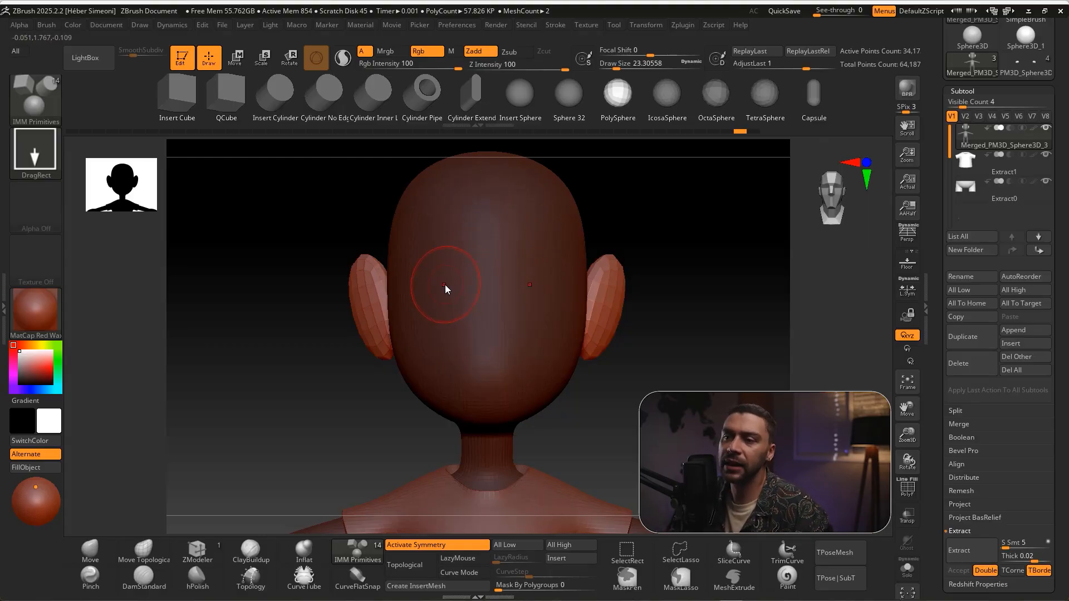
Insert a pair of small PolySpheres on the face as eyes and move them back into its surface
left_click_drag(446, 291, 447, 297)
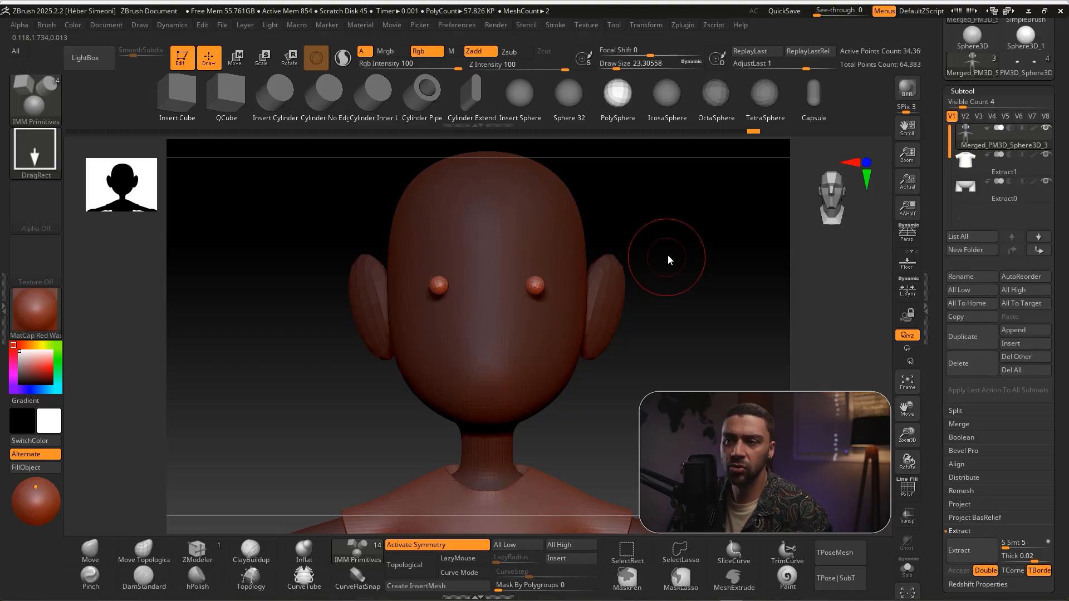
left_click_drag(667, 257, 704, 291)
left_click_drag(212, 362, 240, 65, "ctrl+shift")
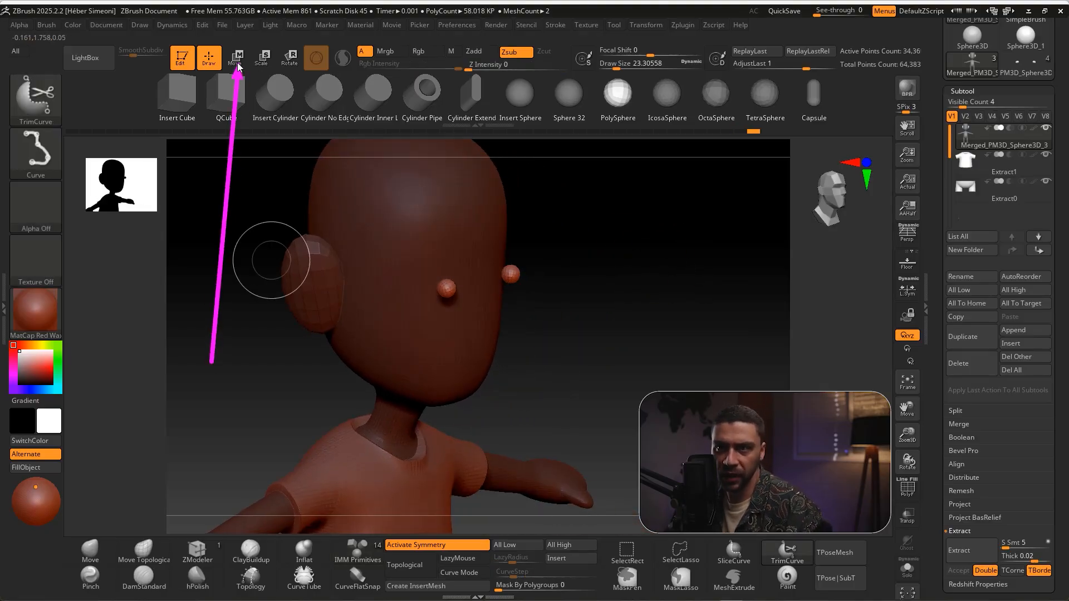
left_click(236, 59)
left_click_drag(579, 246, 456, 299)
left_click_drag(484, 336, 471, 320)
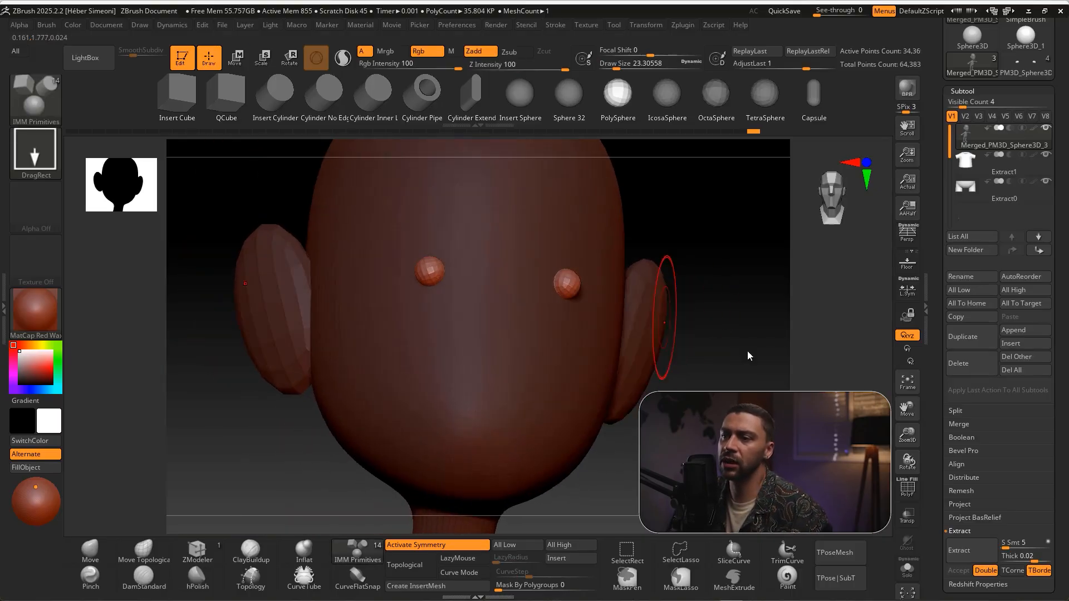
left_click_drag(749, 355, 664, 331, "alt")
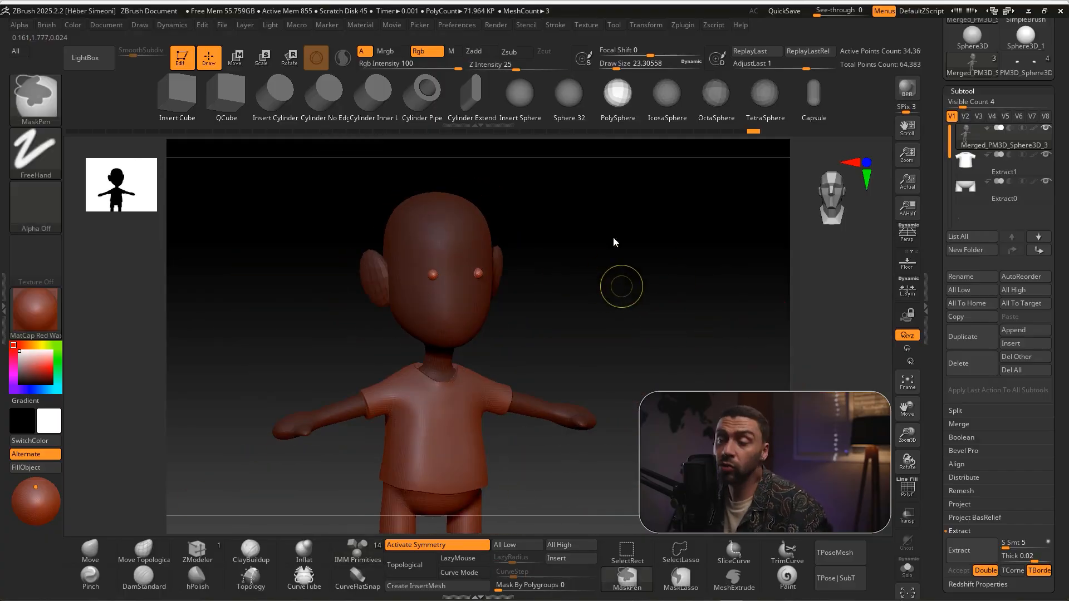
Clear the mask from the body
left_click_drag(561, 222, 640, 348, "ctrl")
key("ctrl+shift")
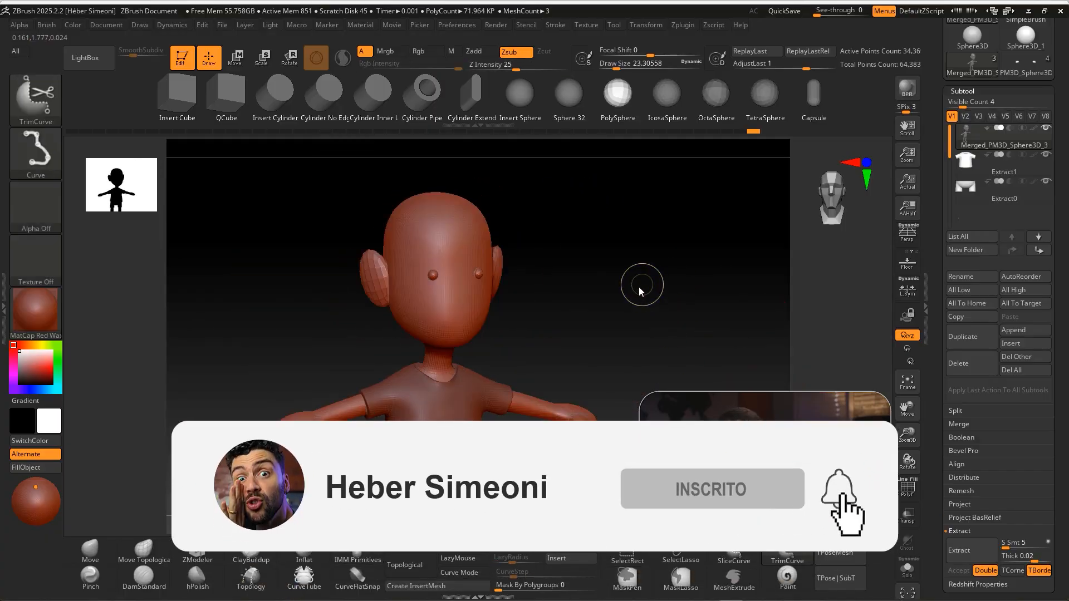
mouse_move(480, 423)
left_mouse_down()
mouse_move(375, 102)
mouse_move(442, 114)
mouse_move(448, 375)
mouse_move(435, 244)
left_mouse_up()
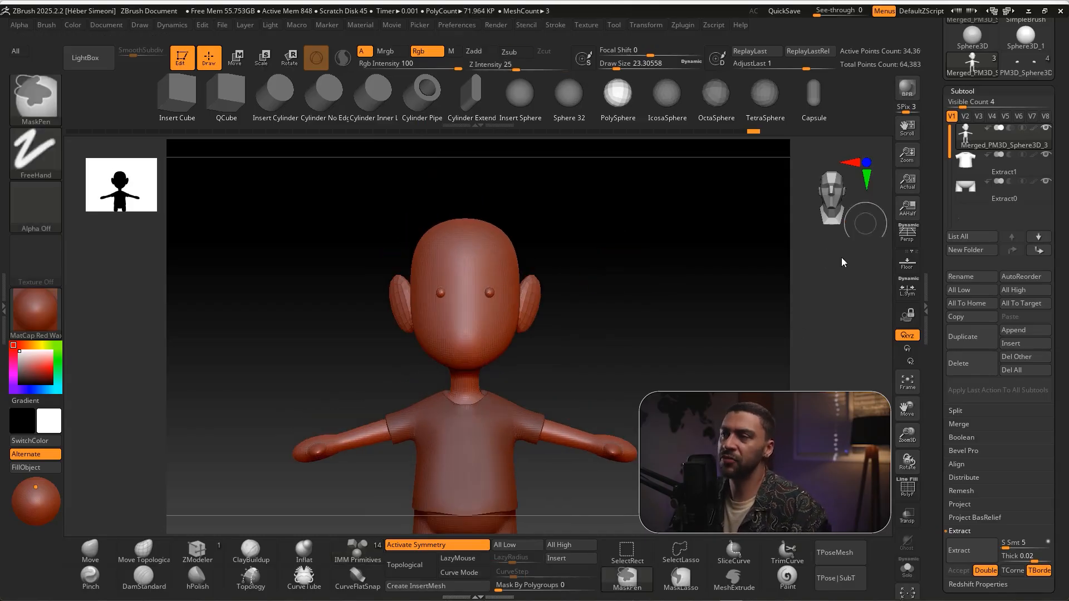
left_click_drag(809, 345, 966, 147)
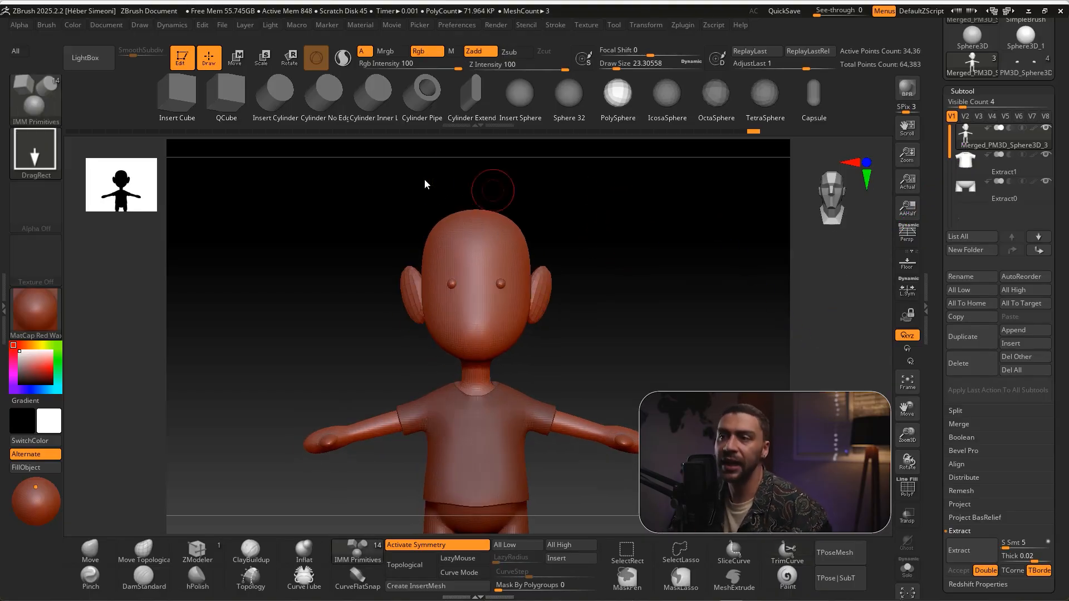
Mask the top of the head above the eyes and ears
key("ctrl")
left_click_drag(558, 224, 570, 258, "ctrl")
left_click_drag(644, 258, 687, 293)
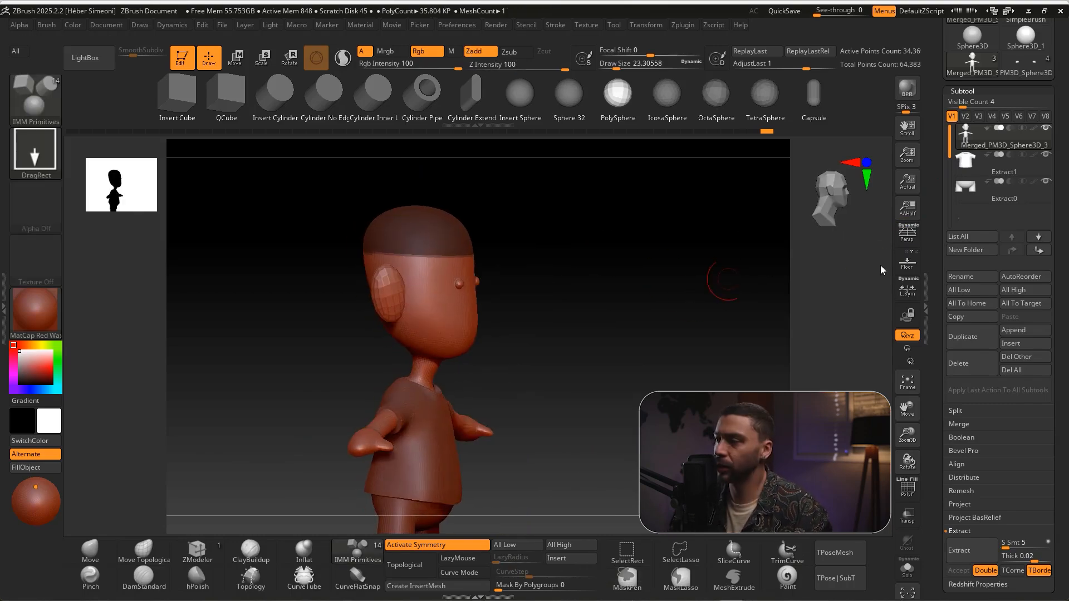
Extract the masked top of the head with smoothness 5 and thickness 0.02, and accept it as a new subtool
scroll(1030, 323, "down", 5)
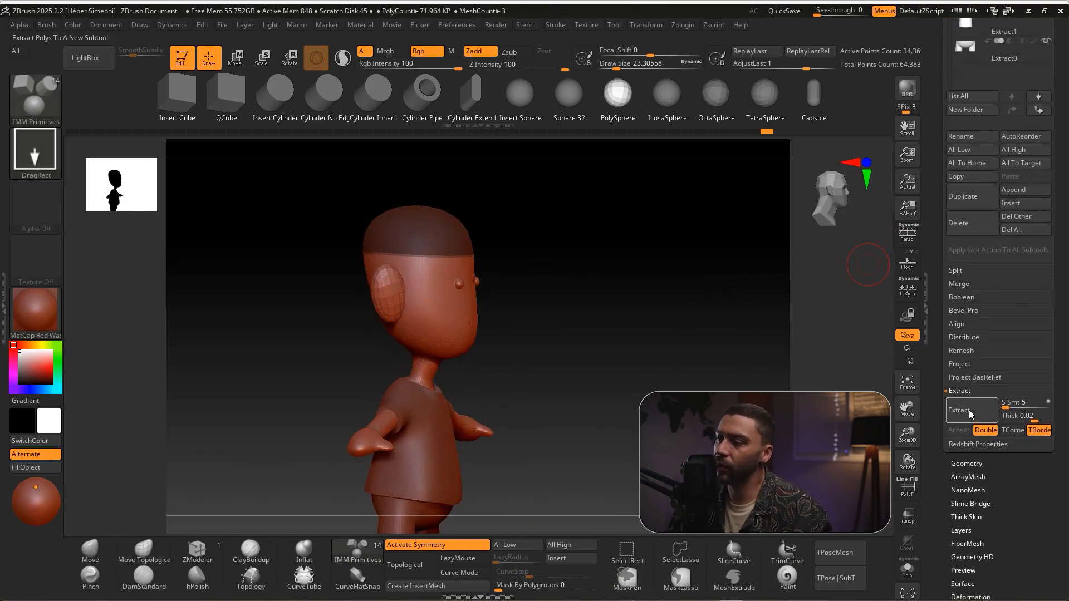
left_click(972, 415)
left_click(955, 431)
left_click_drag(579, 250, 607, 249, "shift")
mouse_move(616, 212)
left_mouse_down("ctrl")
mouse_move(682, 298)
mouse_move(662, 280)
mouse_move(629, 292)
mouse_move(625, 317)
mouse_move(642, 282)
left_mouse_up("ctrl")
Polish the extracted head cap with the Polish deformation to smooth its shape and rim
scroll(1043, 295, "down", 6)
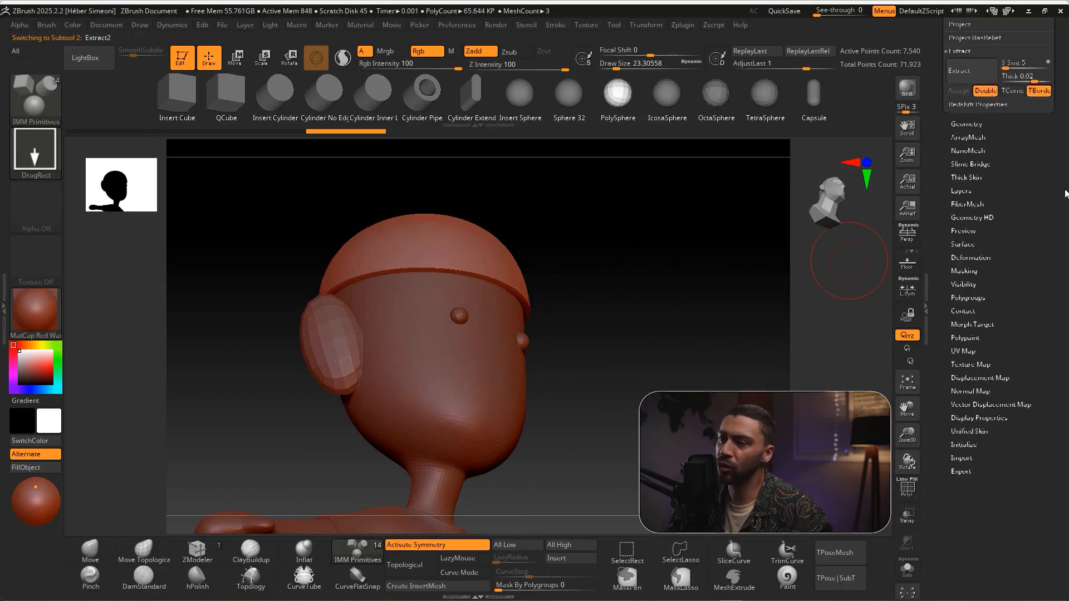
key("ctrl+shift")
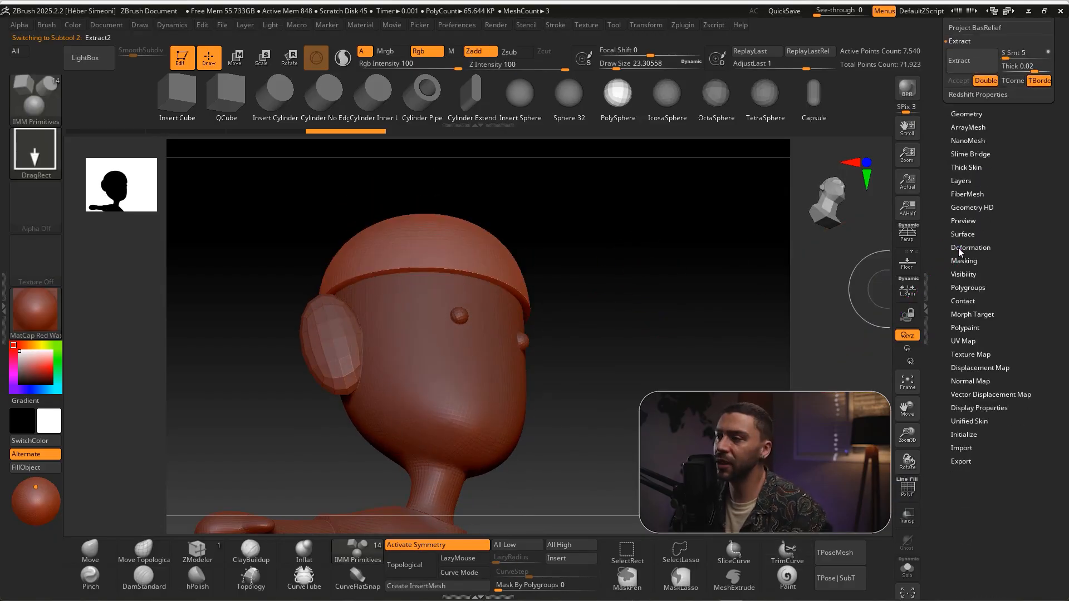
left_click(962, 248)
scroll(1047, 235, "down", 1)
key("ctrl+shift")
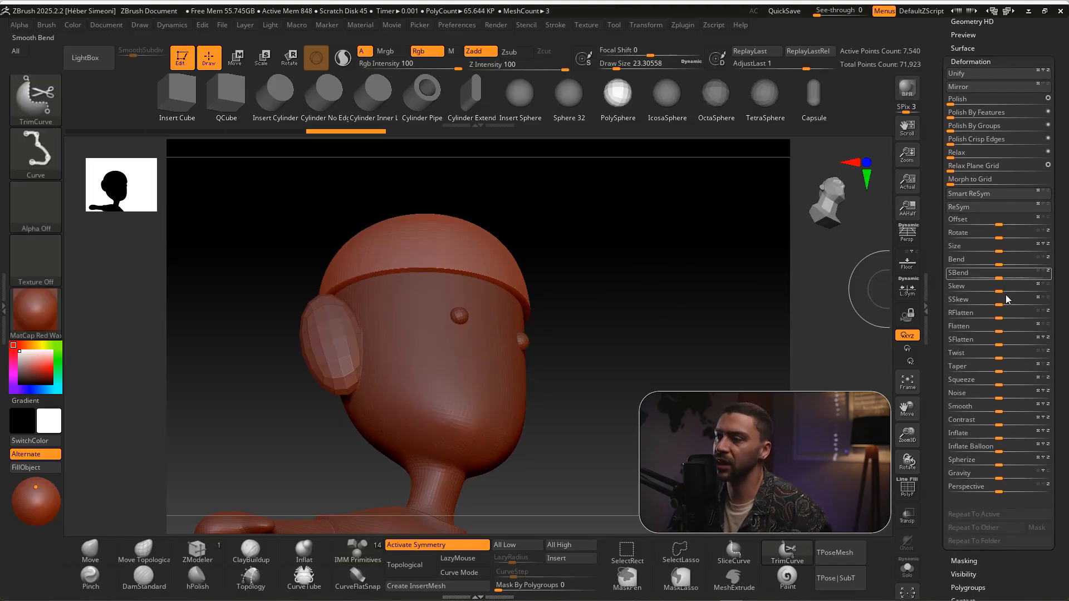
left_click_drag(960, 104, 1023, 101)
left_click_drag(626, 279, 594, 266, "shift")
mouse_move(669, 275)
left_mouse_down()
mouse_move(706, 267)
mouse_move(640, 274)
left_mouse_up()
Centre the gizmo on the head cap, then scale and move the cap to fit over the head
left_click_drag(170, 381, 214, 75, "ctrl+shift")
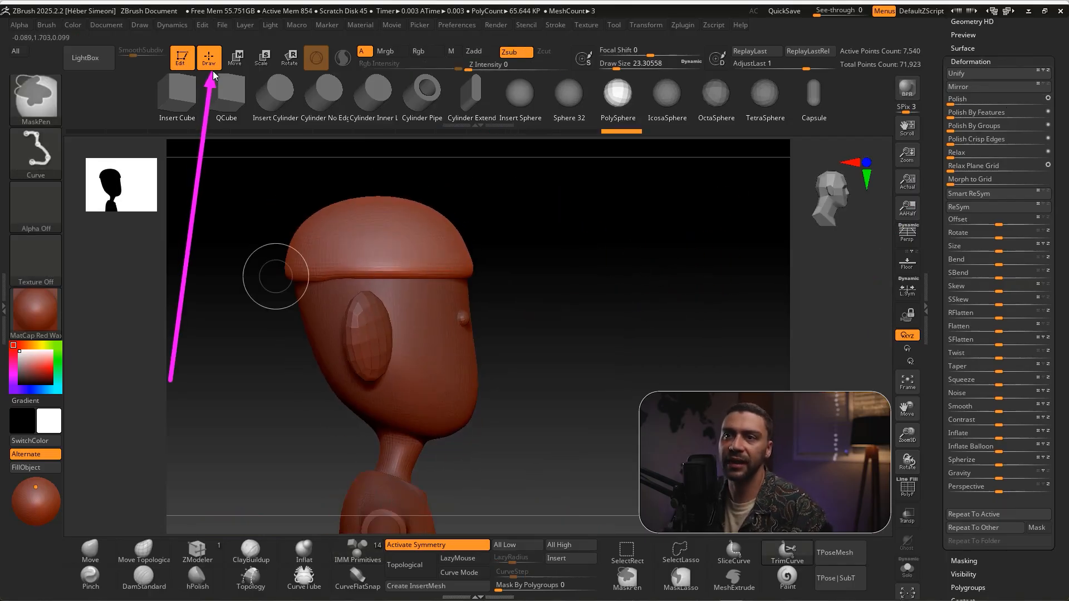
left_click(234, 63)
key("e")
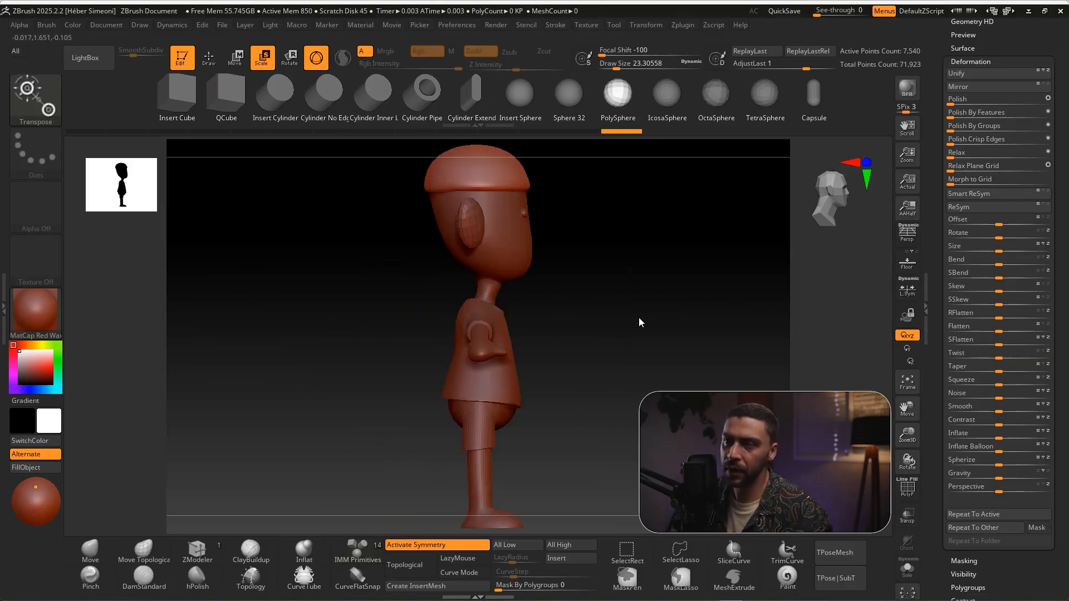
left_click_drag(608, 349, 555, 324, "alt")
key("ctrl+shift")
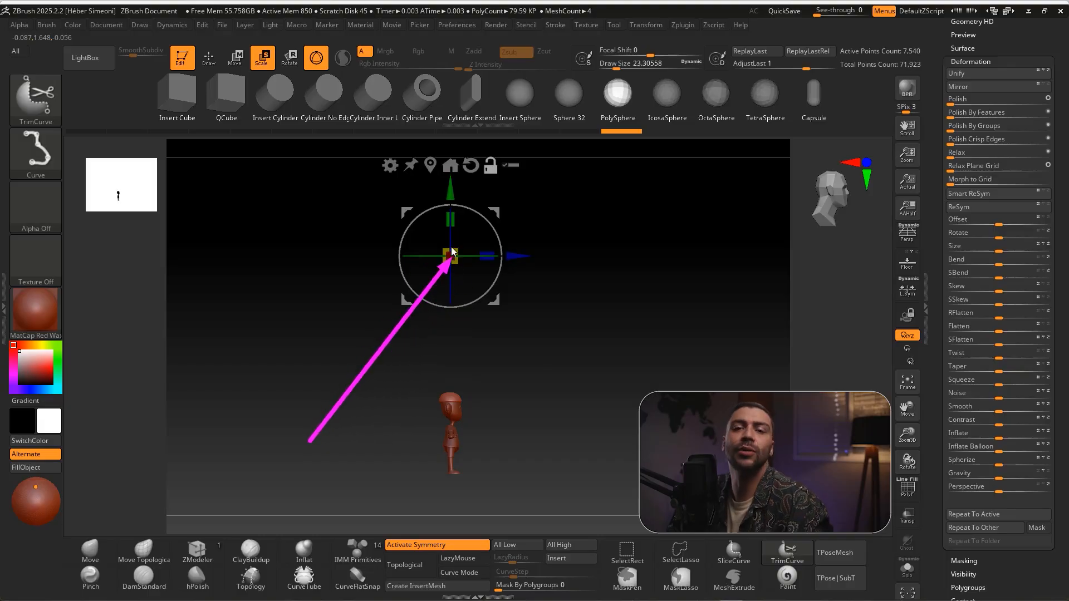
left_click(431, 166)
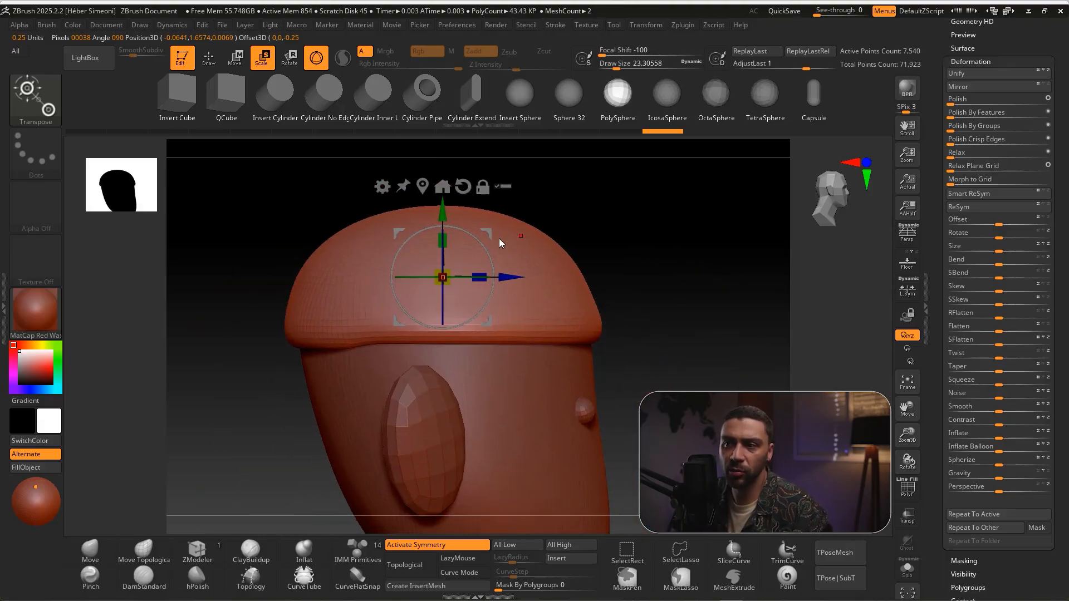
left_click_drag(487, 249, 500, 270)
left_click_drag(430, 239, 426, 216)
left_click_drag(478, 249, 474, 243)
mouse_move(684, 278)
left_mouse_down("shift")
mouse_move(646, 283)
mouse_move(655, 267)
mouse_move(713, 260)
mouse_move(610, 259)
left_mouse_up("shift")
key("q")
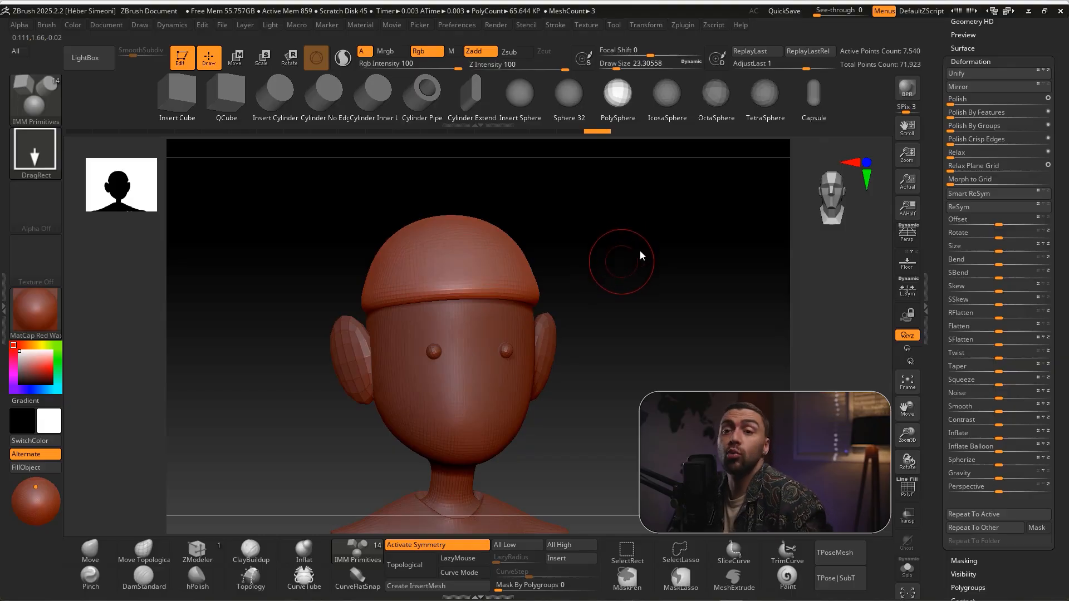
Subdivide the head cap three times
key("ctrl")
key("ctrl+d")
key("ctrl+d")
key("ctrl+d")
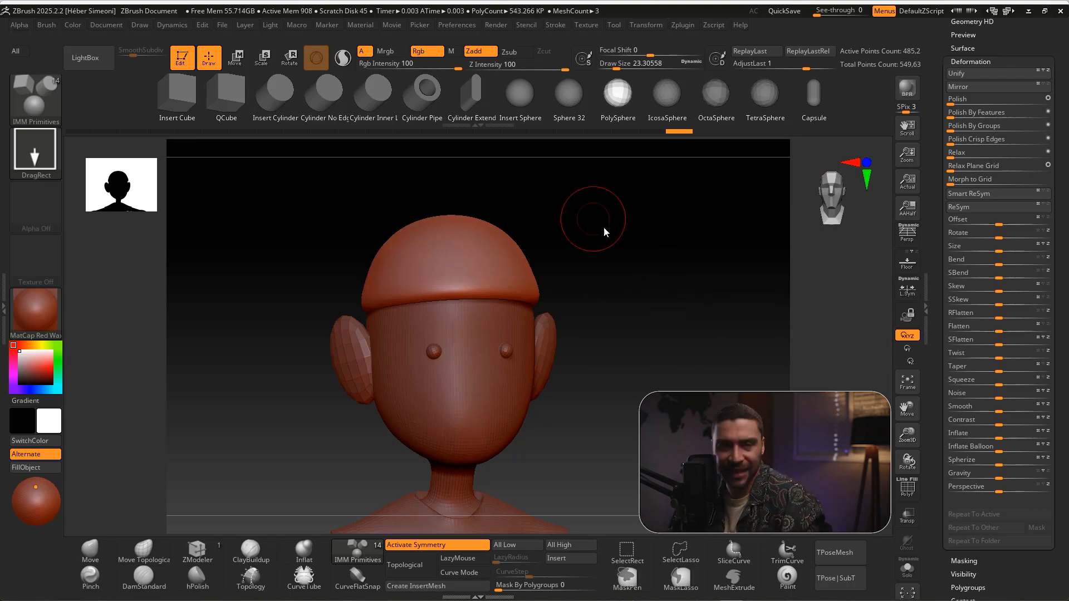
Select the DamStandard brush and turn off symmetry for sculpting the head cap
key("ctrl+shift")
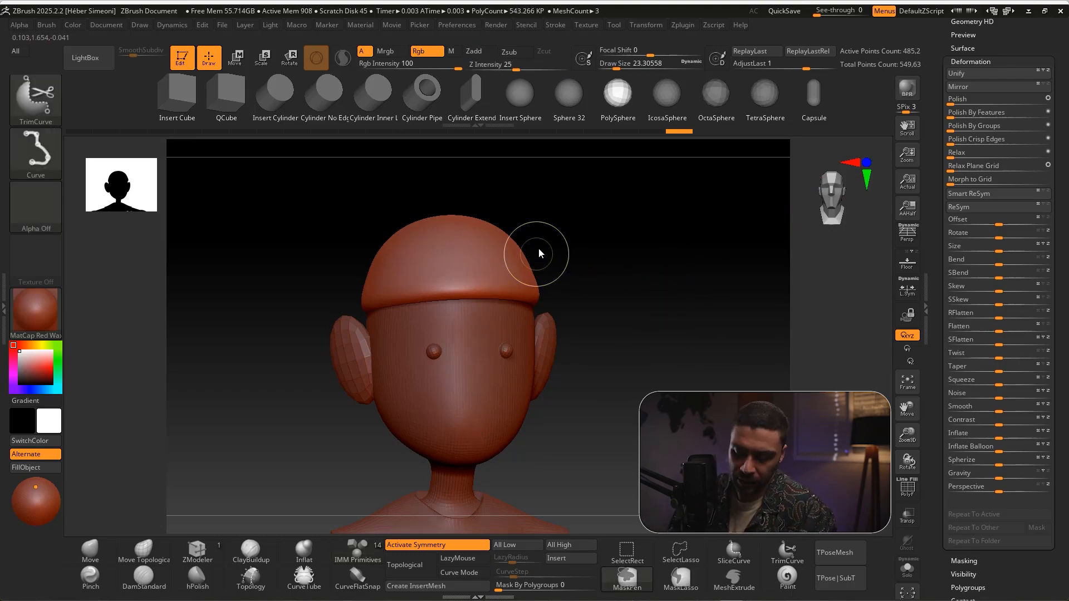
left_click(144, 579)
left_click_drag(677, 209, 584, 272)
key("ctrl")
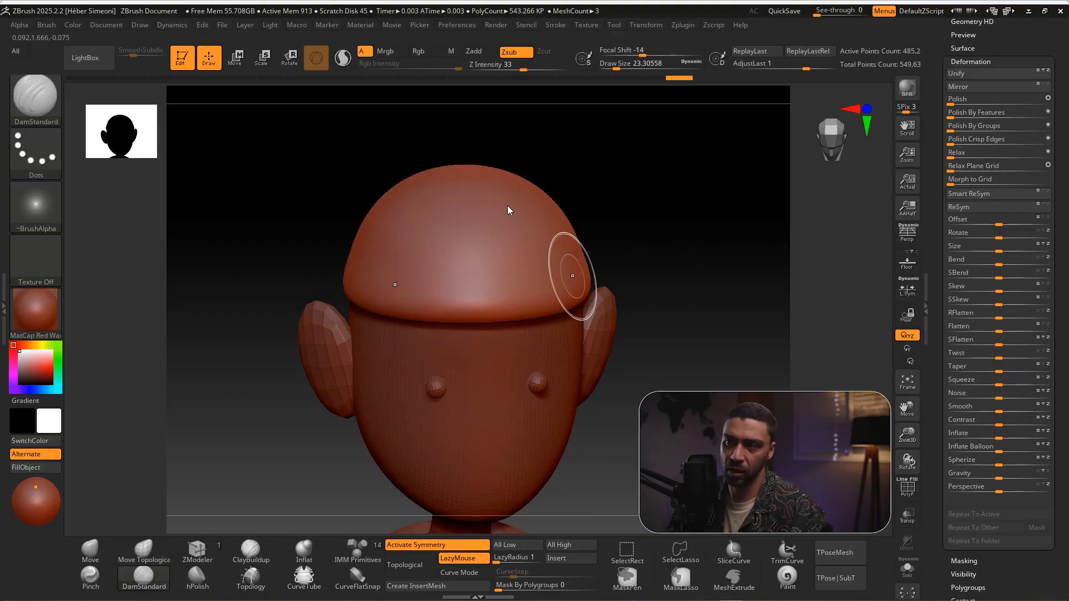
left_click_drag(625, 190, 610, 209, "shift")
left_click_drag(430, 194, 391, 256)
mouse_move(639, 232)
left_mouse_down()
mouse_move(369, 155)
mouse_move(400, 227)
left_mouse_up()
key("ctrl")
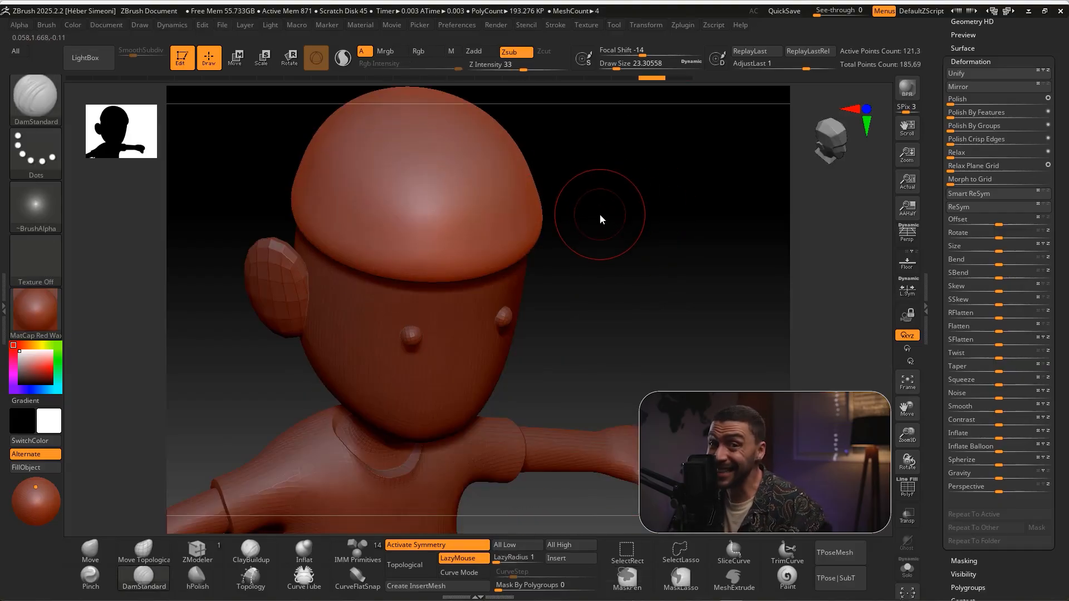
key("space")
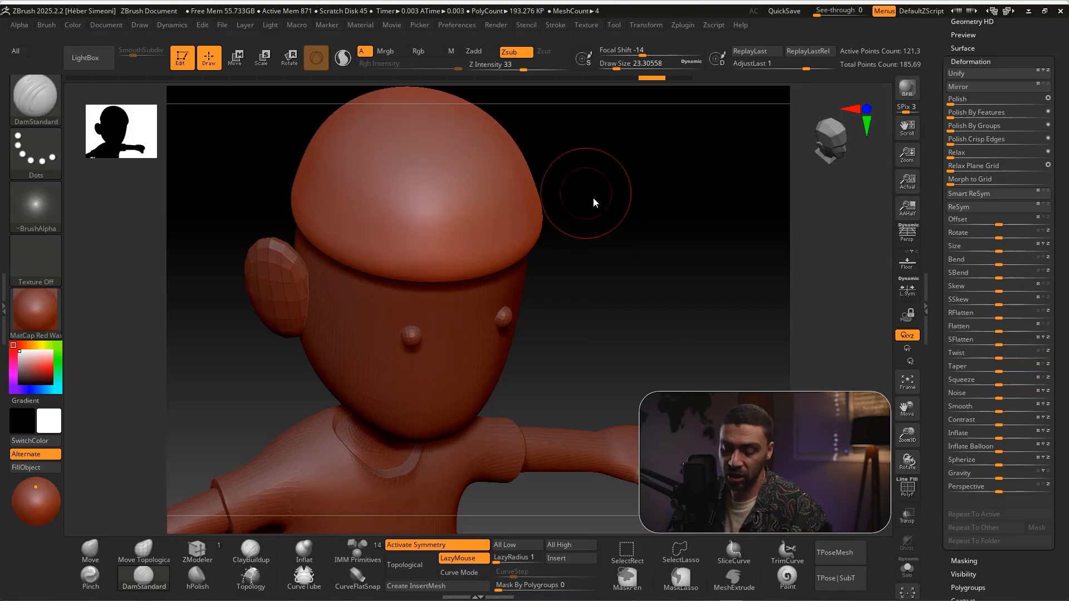
key("x")
Carve several curved, asymmetrical hair grooves from the crown to the cap's front edge with DamStandard
mouse_move(435, 114)
left_mouse_down()
mouse_move(455, 213)
mouse_move(404, 225)
left_mouse_up()
left_click_drag(625, 202, 649, 273)
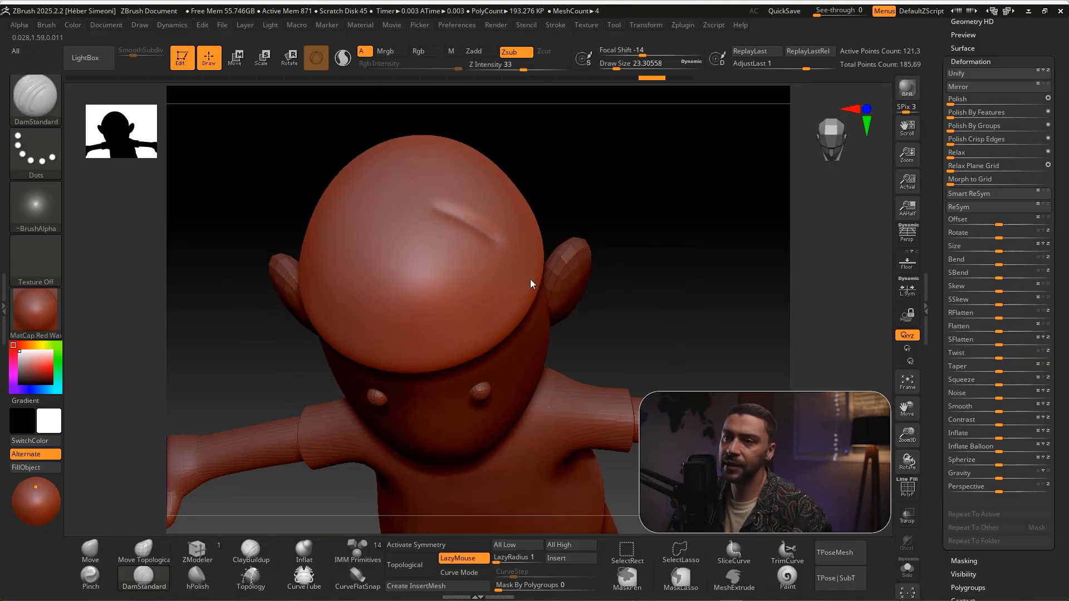
mouse_move(453, 341)
left_mouse_down()
mouse_move(437, 287)
mouse_move(369, 311)
left_mouse_up()
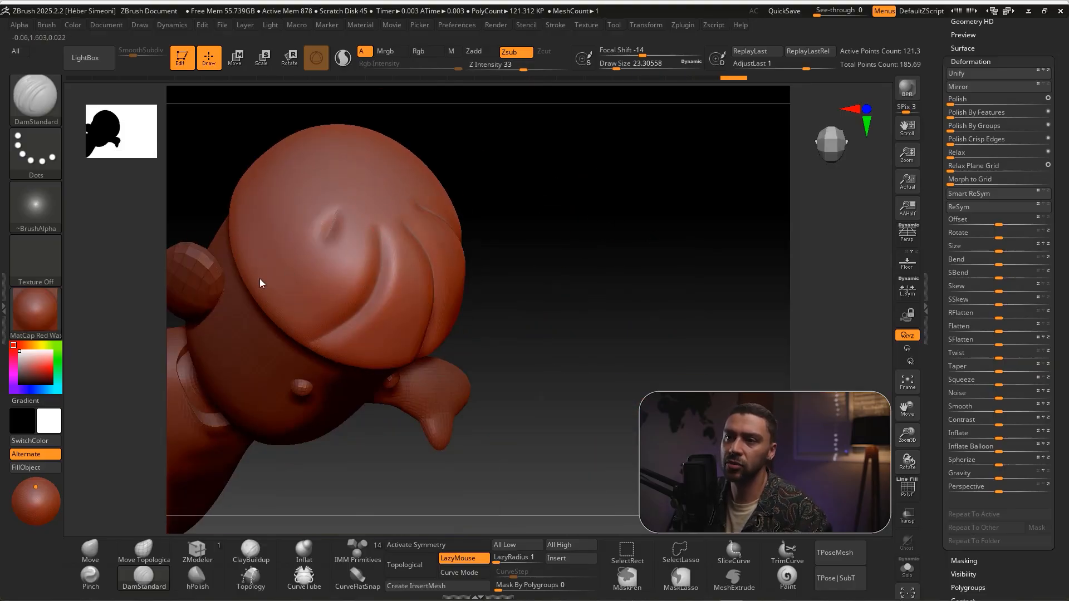
left_click_drag(554, 228, 570, 304)
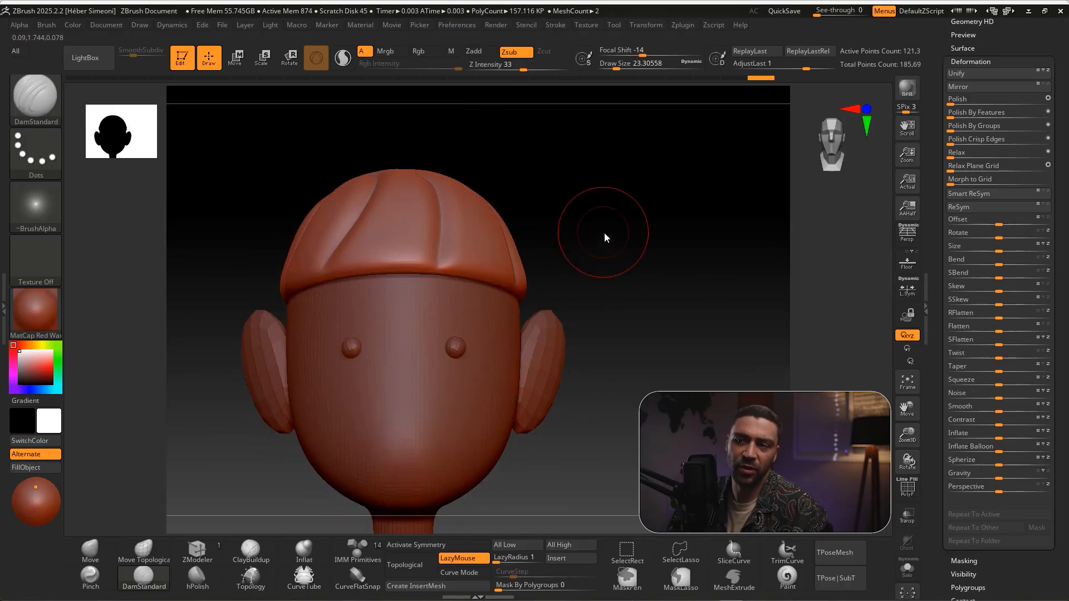
Deepen the lower ends of the hair grooves at the cap's front rim with a draw size of about 14
mouse_move(580, 222)
left_mouse_down()
mouse_move(649, 224)
mouse_move(632, 222)
left_mouse_up()
key("s")
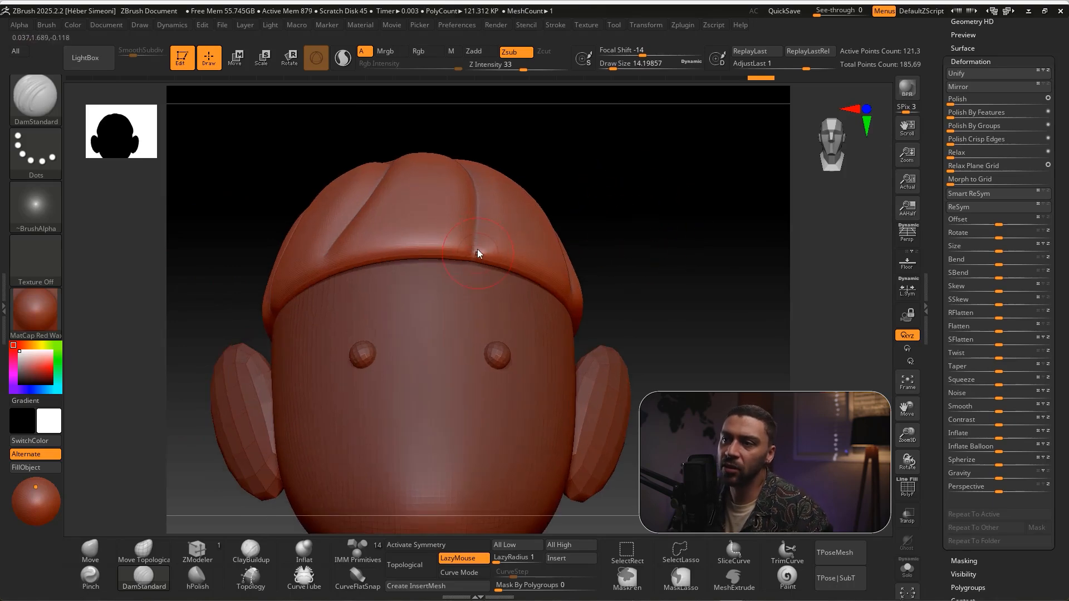
mouse_move(534, 199)
left_mouse_down()
mouse_move(651, 208)
mouse_move(360, 253)
left_mouse_up()
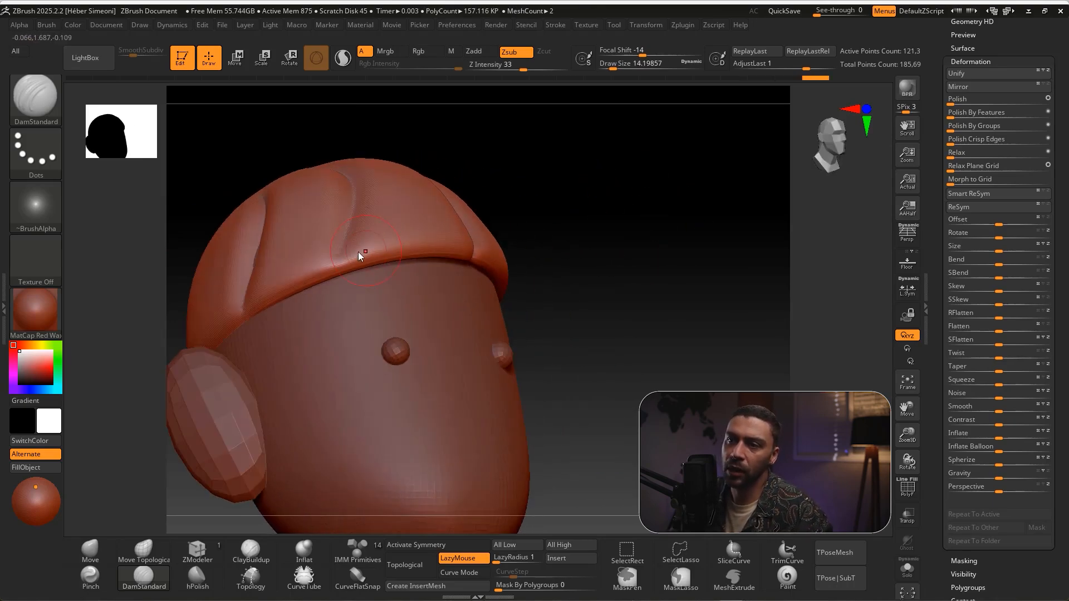
mouse_move(565, 211)
left_mouse_down()
mouse_move(561, 198)
mouse_move(508, 231)
mouse_move(566, 253)
mouse_move(647, 322)
mouse_move(574, 296)
mouse_move(633, 276)
left_mouse_up()
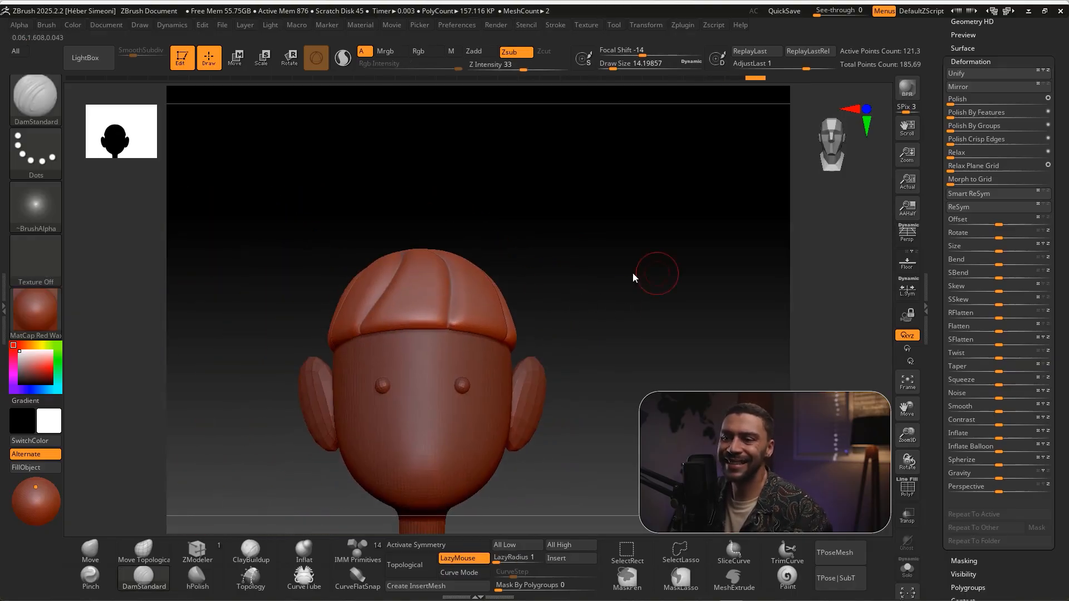
Reshape the hair cap's lower edge using Move Topological at draw size about 41, and reduce the size to about 27
left_click(155, 552)
key("s")
mouse_move(597, 240)
left_mouse_down()
mouse_move(610, 241)
mouse_move(597, 281)
left_mouse_up()
key("s")
left_click_drag(409, 337, 406, 343)
left_click_drag(509, 333, 476, 335)
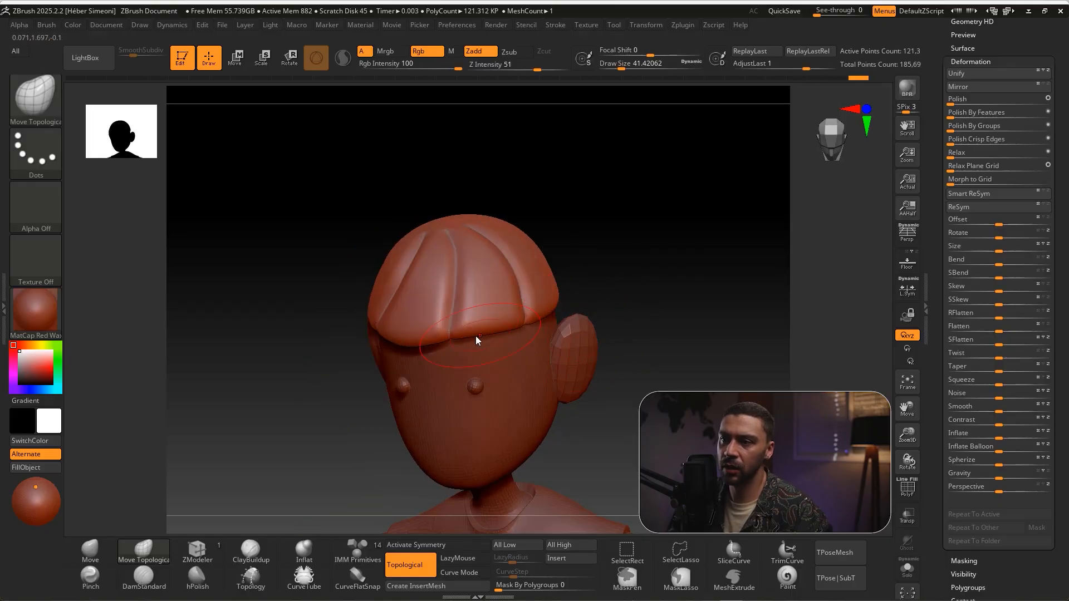
left_click_drag(617, 299, 552, 319)
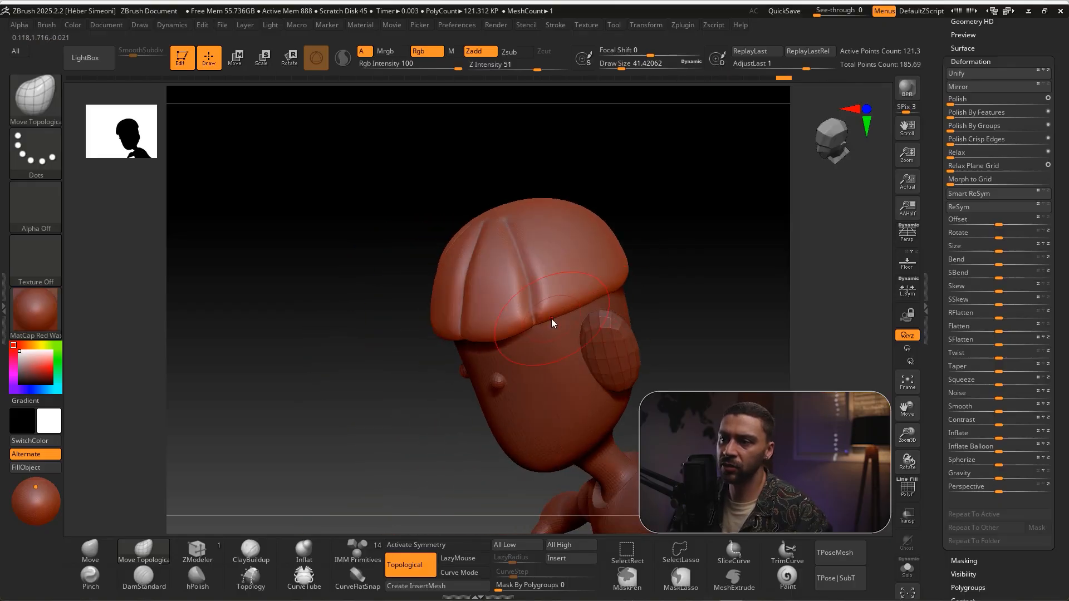
mouse_move(660, 362)
left_mouse_down()
mouse_move(710, 311)
mouse_move(707, 337)
mouse_move(680, 298)
mouse_move(711, 299)
mouse_move(690, 313)
left_mouse_up()
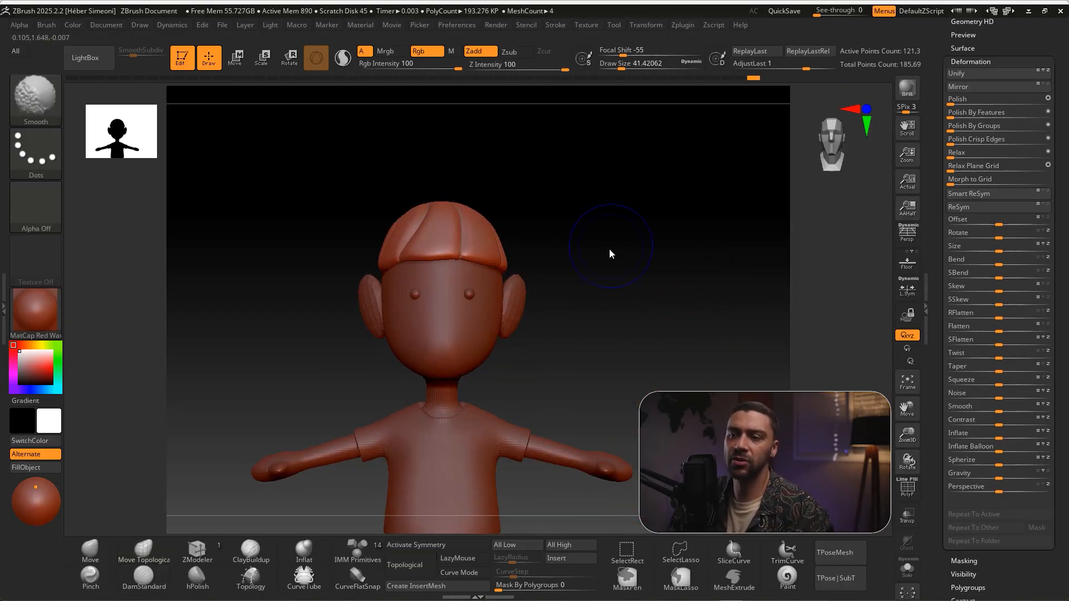
left_click_drag(603, 272, 602, 254, "alt")
left_click_drag(602, 264, 621, 290)
key("s")
left_click(603, 268)
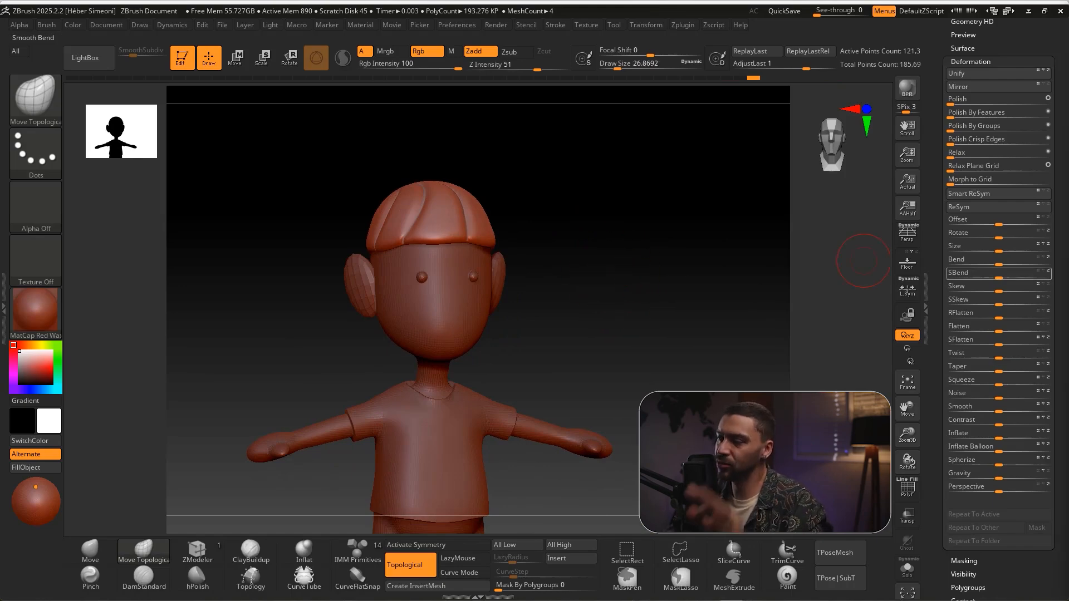
left_click_drag(598, 275, 637, 323)
Make the merged body the active subtool and subdivide it twice
left_click_drag(1020, 27, 1015, 227)
left_click(972, 118)
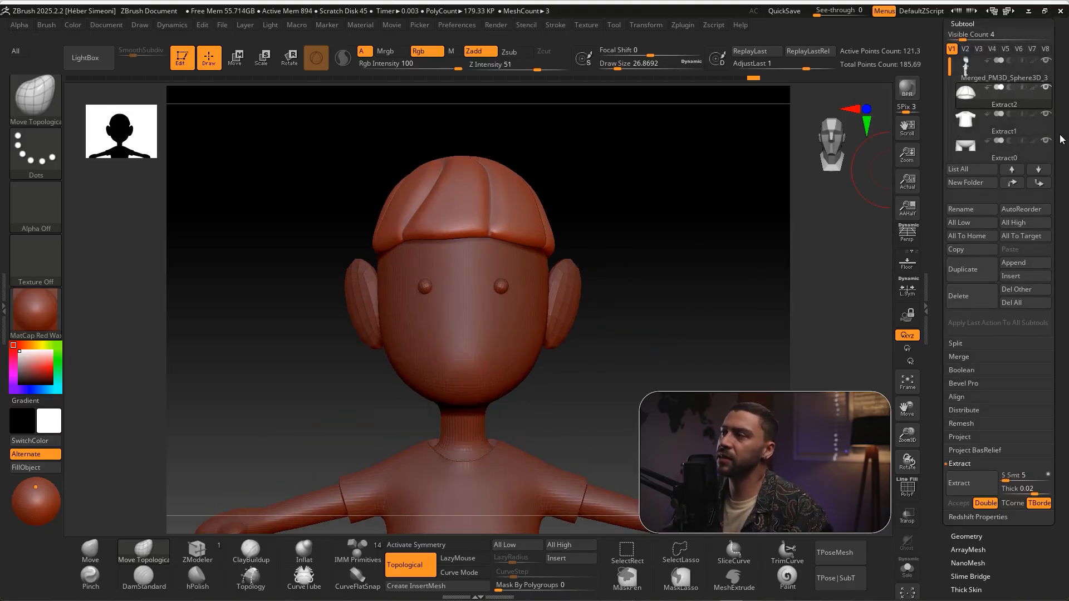
left_click_drag(1059, 135, 1057, 192)
left_click(966, 126)
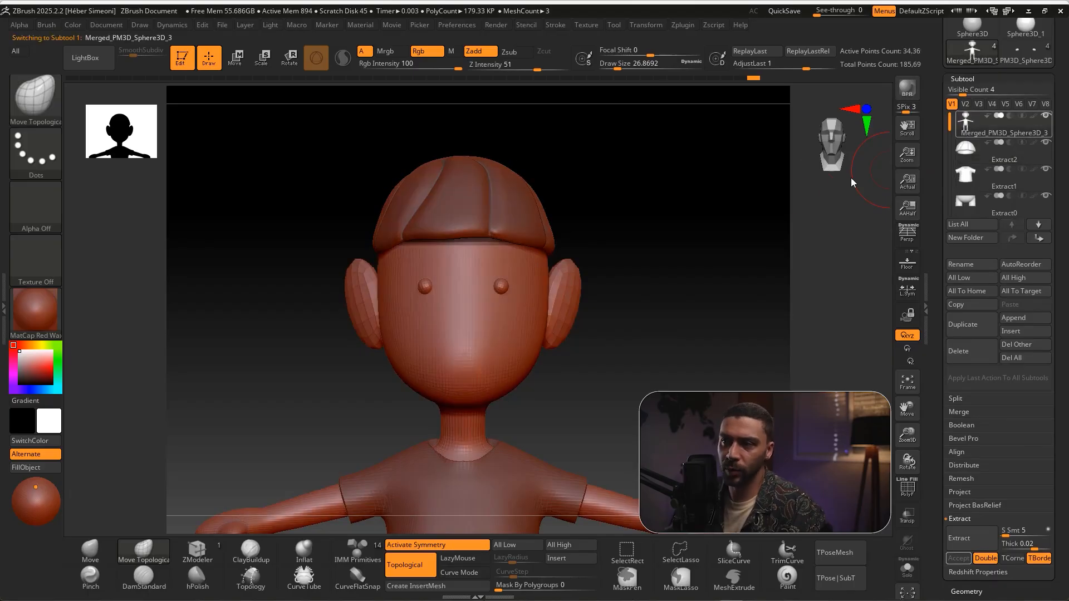
left_click_drag(632, 225, 608, 222)
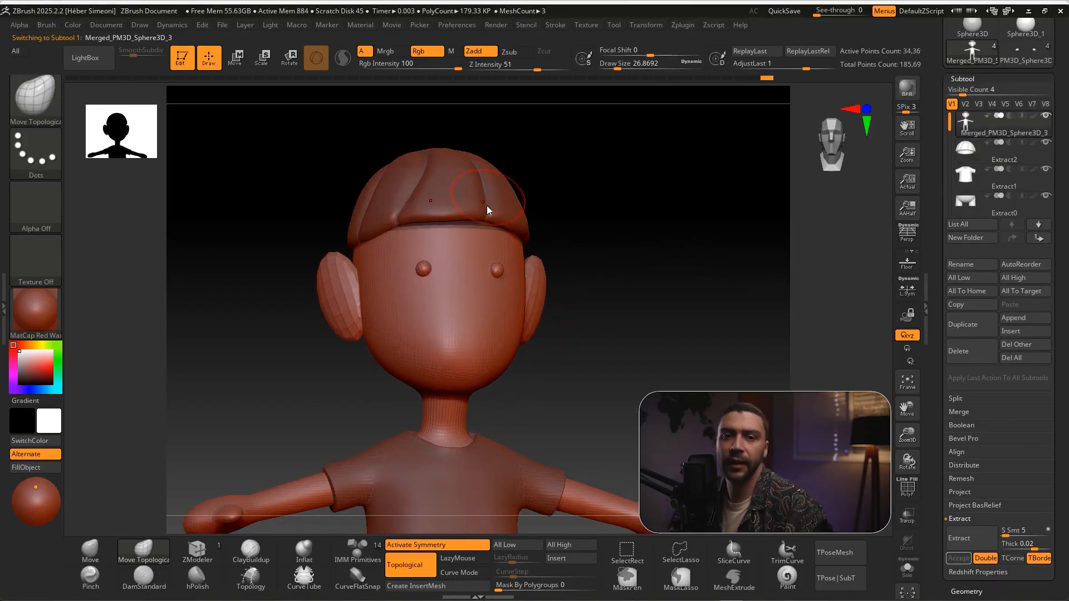
mouse_move(349, 382)
left_mouse_down("ctrl+shift")
mouse_move(455, 228)
mouse_move(466, 231)
left_mouse_up("ctrl+shift")
key("Escape")
left_click_drag(566, 211, 610, 228)
left_click_drag(615, 167, 732, 320, "ctrl")
left_click_drag(684, 289, 666, 289)
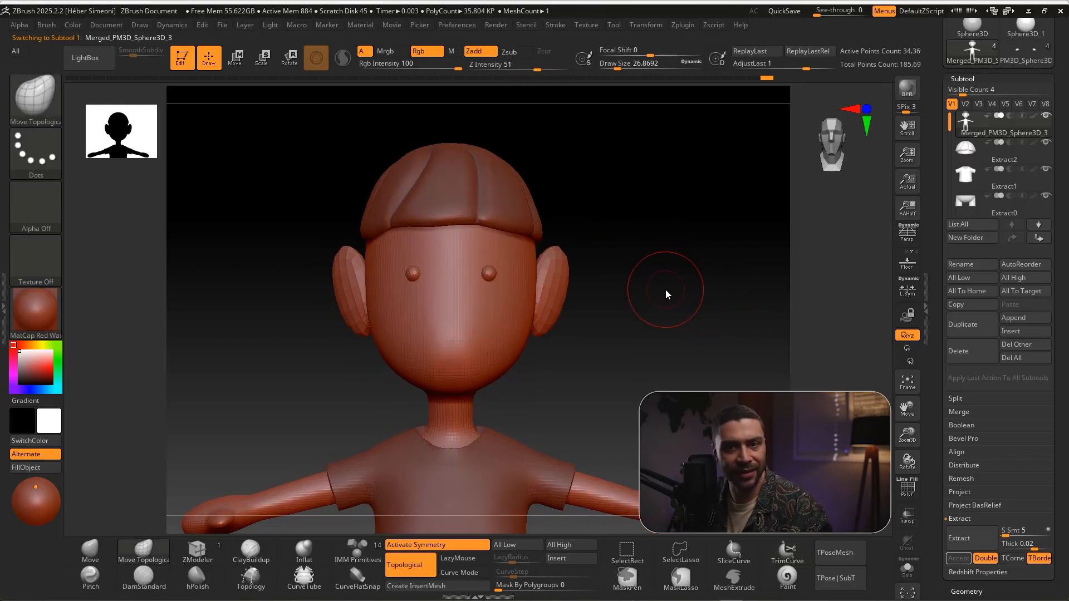
key("ctrl+d")
key("ctrl+d")
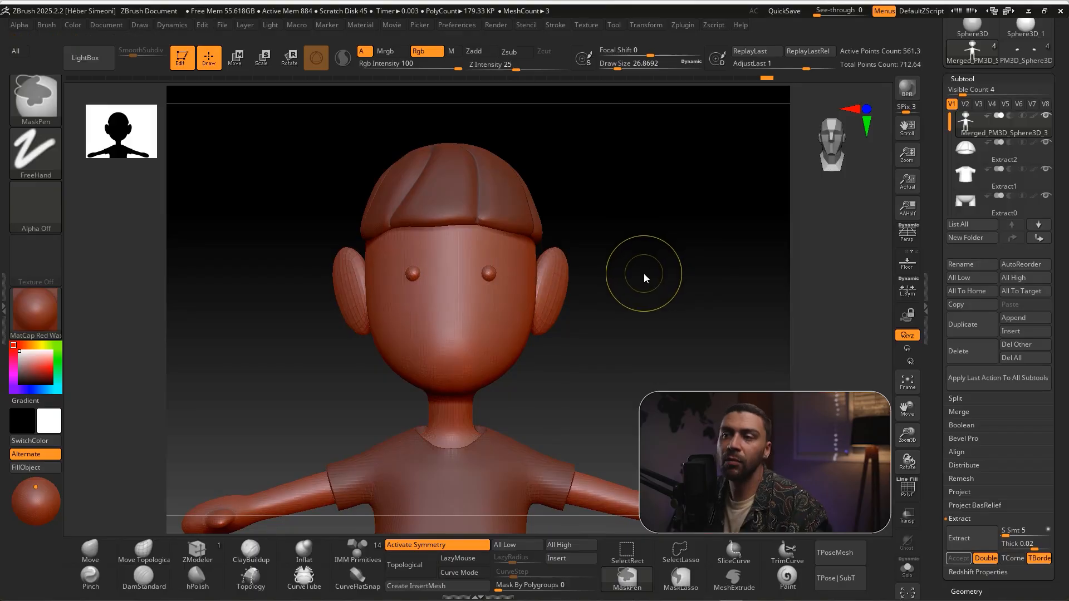
Select the DamStandard brush with a draw size of about 15.6 for carving the face
key("s")
mouse_move(606, 313)
left_mouse_down()
mouse_move(724, 397)
mouse_move(669, 348)
left_mouse_up()
left_click_drag(266, 374, 147, 577, "ctrl+shift")
left_click(144, 577)
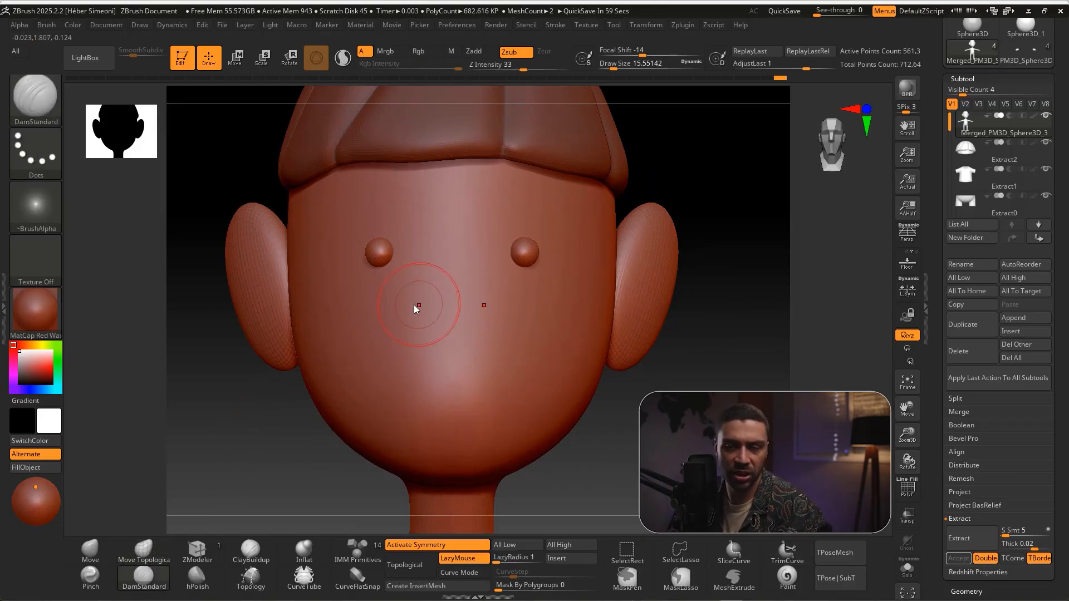
mouse_move(372, 329)
left_mouse_down()
mouse_move(387, 353)
mouse_move(423, 369)
left_mouse_up()
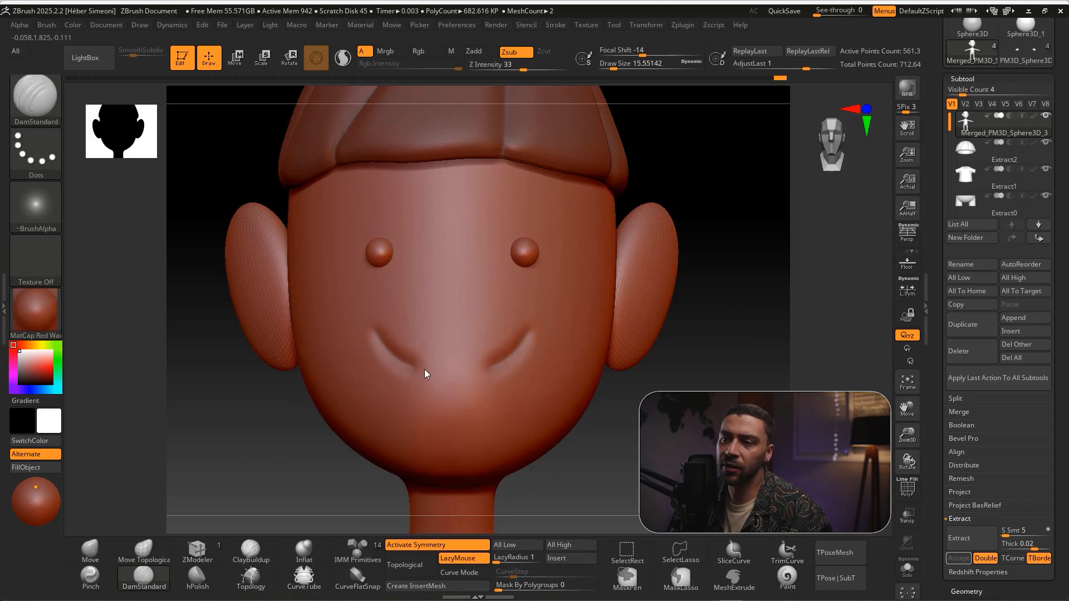
key("ctrl+z")
key("shift+d")
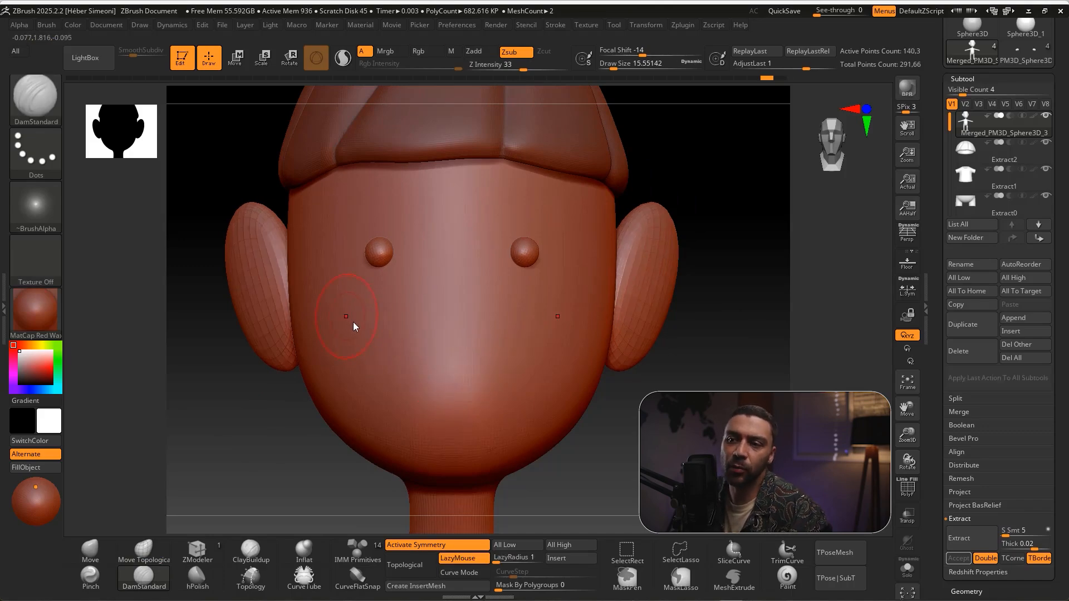
key("ctrl+shift+z")
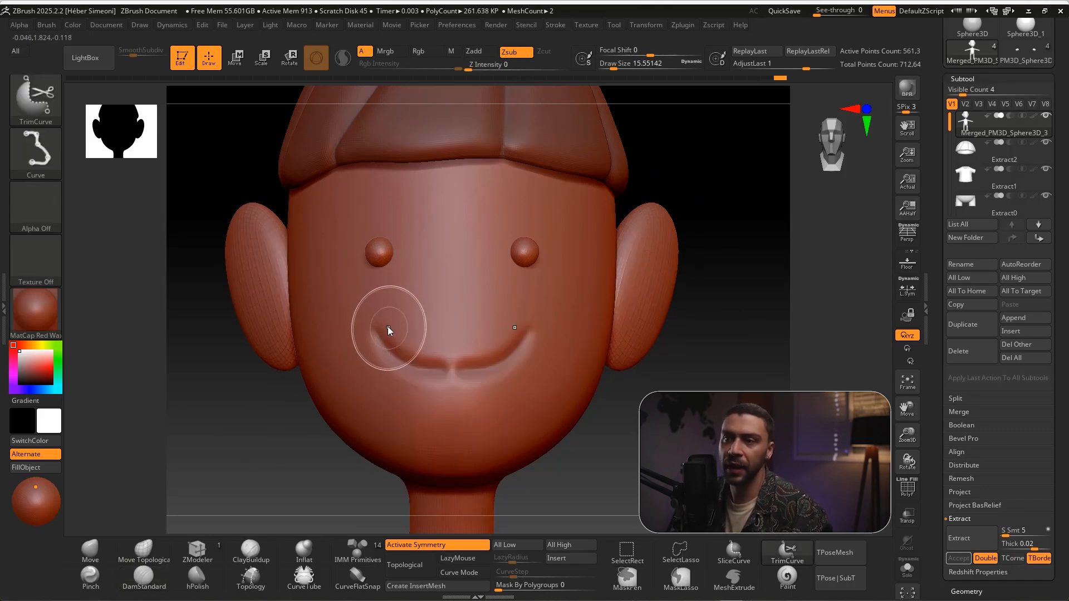
key("ctrl+z")
Carve a continuous symmetrical smile across the lower face and deepen its corners and centre
mouse_move(376, 323)
left_mouse_down()
mouse_move(387, 349)
mouse_move(454, 365)
left_mouse_up()
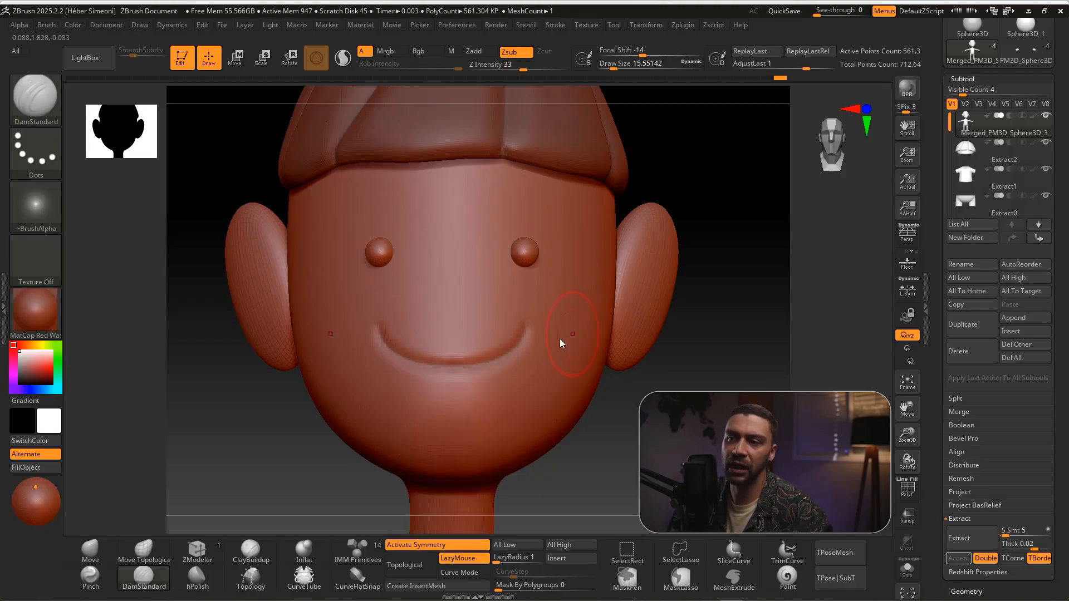
left_click_drag(377, 330, 383, 344)
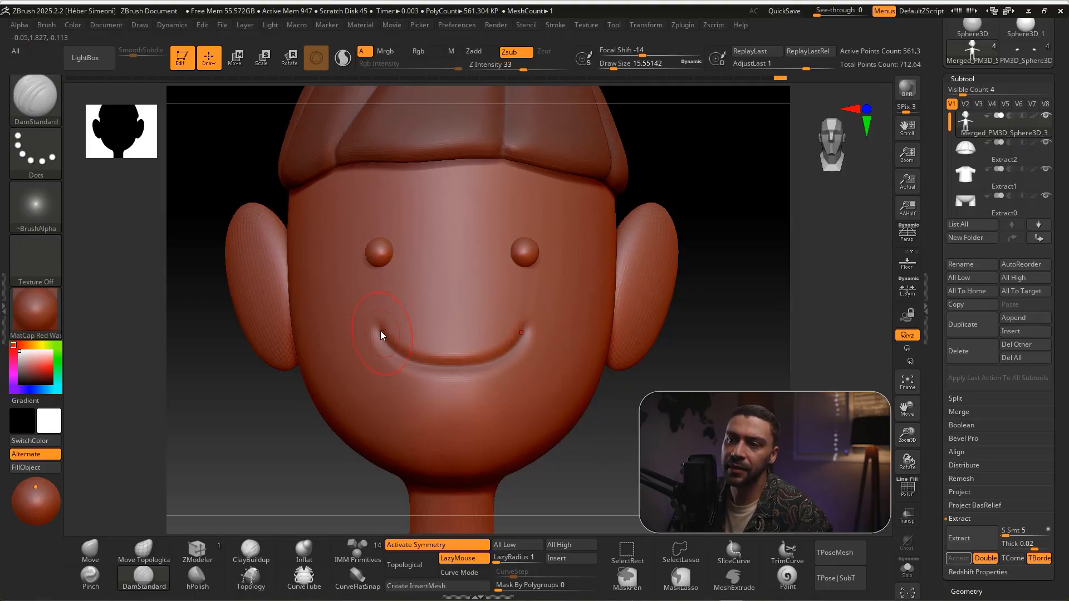
left_click_drag(435, 366, 460, 366)
mouse_move(651, 387)
left_mouse_down()
mouse_move(707, 406)
mouse_move(679, 405)
left_mouse_up()
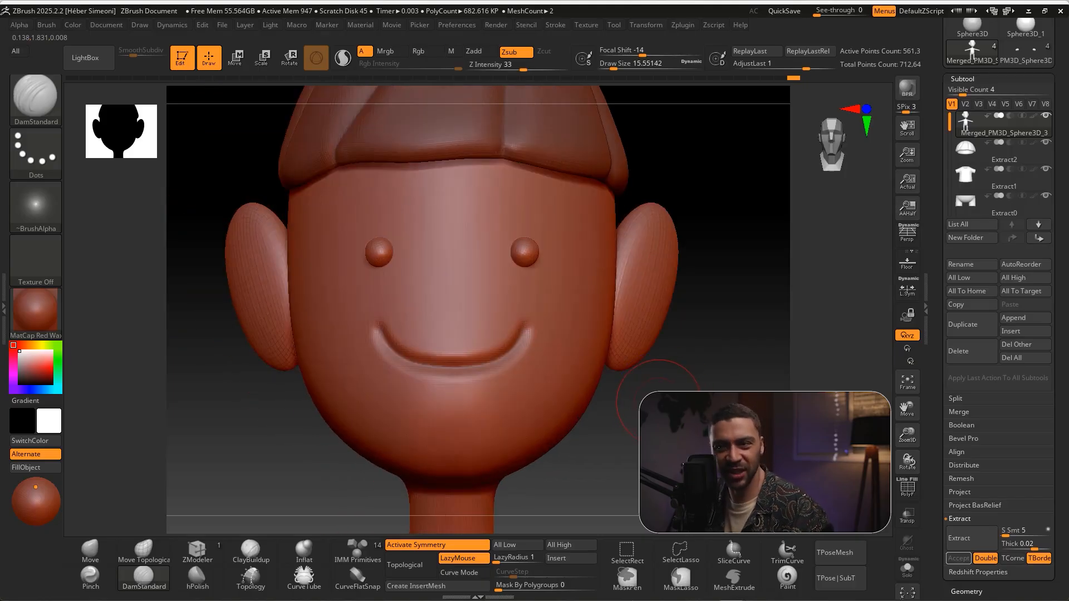
Tighten the carved smile into a thin, sharp crease with the Pinch brush at Z Intensity 20
key("ctrl+shift")
mouse_move(229, 392)
left_mouse_down()
mouse_move(119, 565)
mouse_move(97, 574)
left_mouse_up()
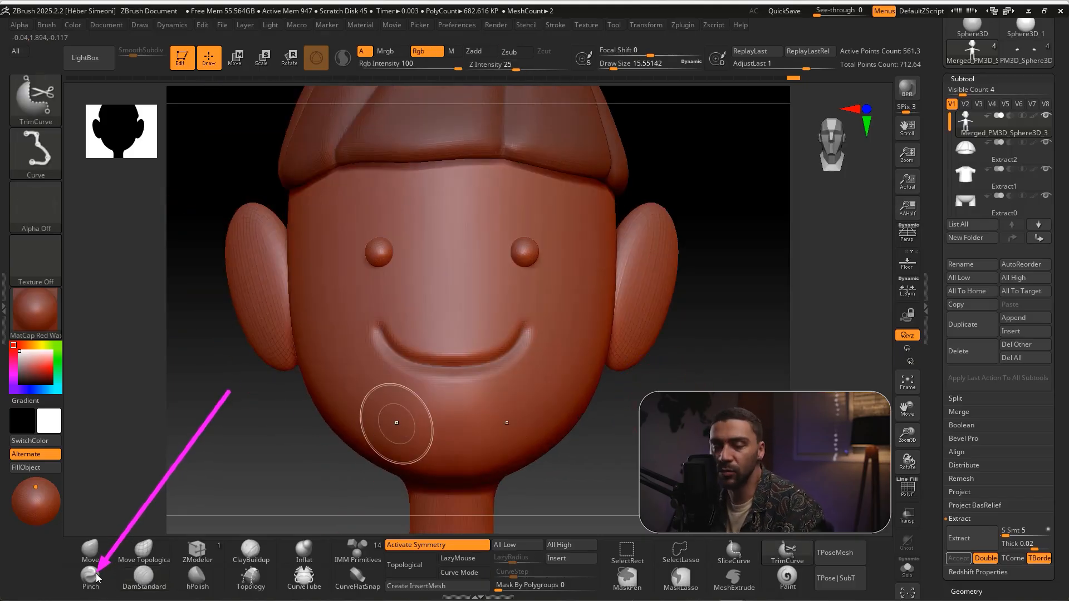
left_click(96, 577)
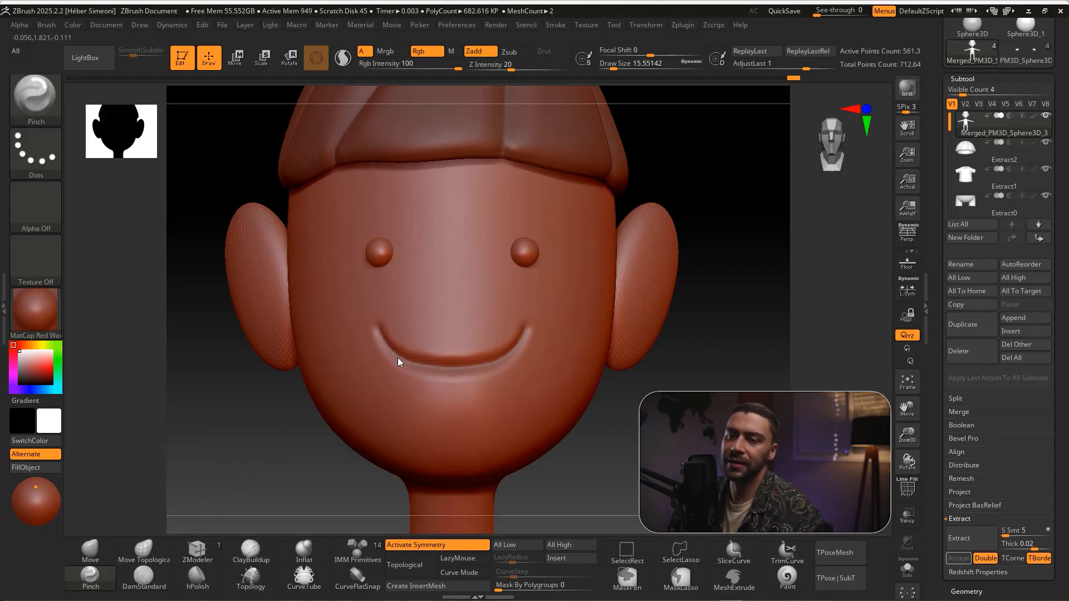
left_click_drag(398, 361, 438, 372)
key("ctrl+z")
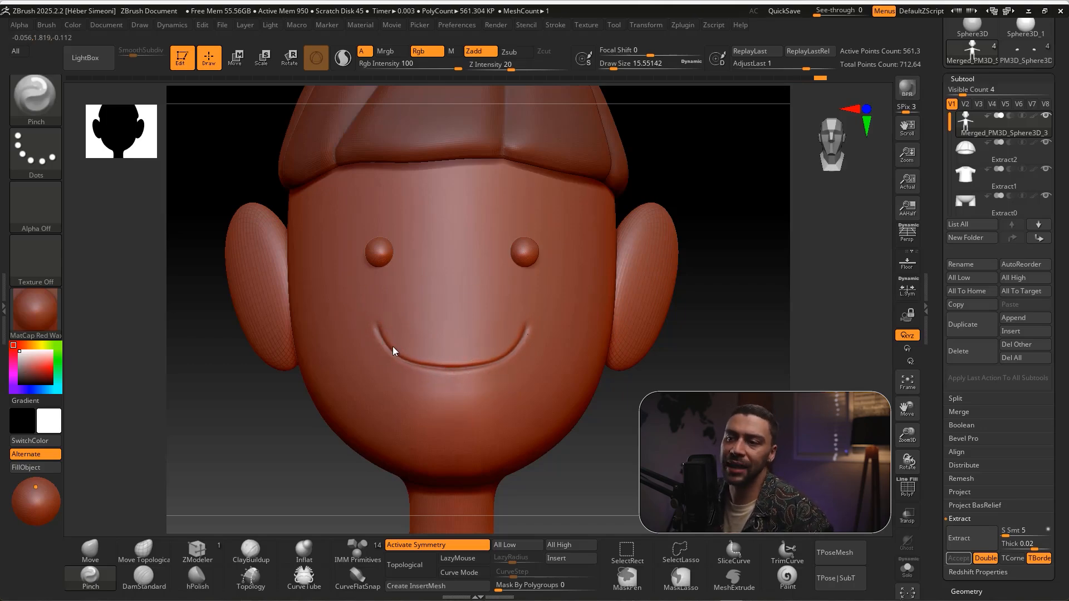
Smooth the ends of the smile line so both mouth corners fade softly into the cheeks
mouse_move(621, 367)
left_mouse_down()
mouse_move(661, 377)
mouse_move(643, 372)
left_mouse_up()
key("shift")
left_click_drag(366, 316, 366, 322, "shift")
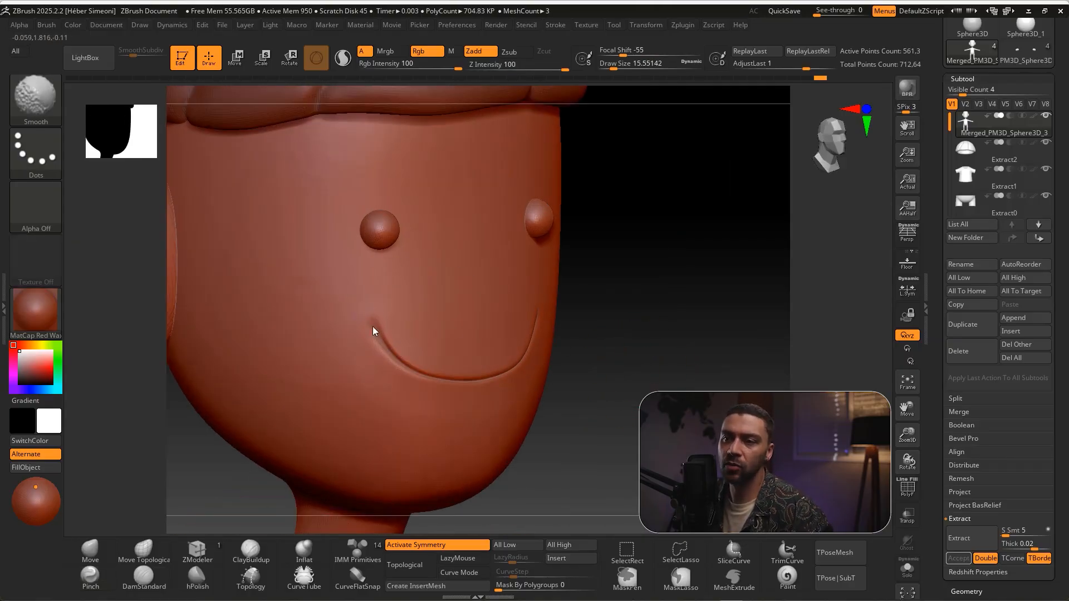
mouse_move(619, 347)
left_mouse_down("shift")
mouse_move(590, 346)
mouse_move(603, 328)
left_mouse_up("shift")
left_click_drag(530, 323, 510, 352, "shift")
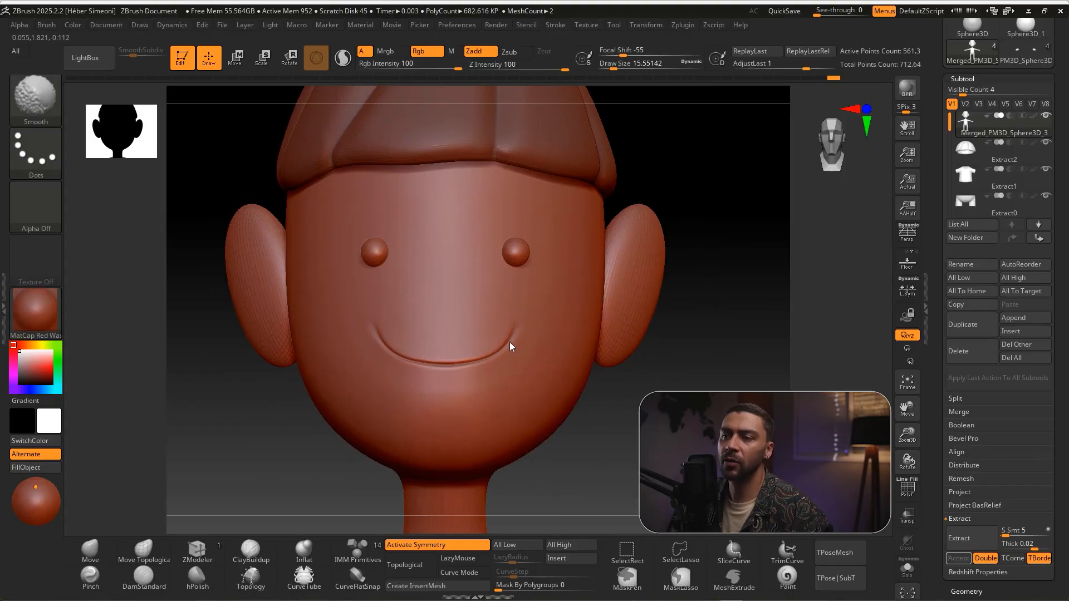
Display the whole character in the SkinShade4 material with a mid-grey colour
mouse_move(620, 391)
left_mouse_down("alt")
mouse_move(627, 336)
mouse_move(677, 344)
mouse_move(685, 288)
mouse_move(639, 283)
mouse_move(660, 290)
left_mouse_up("alt")
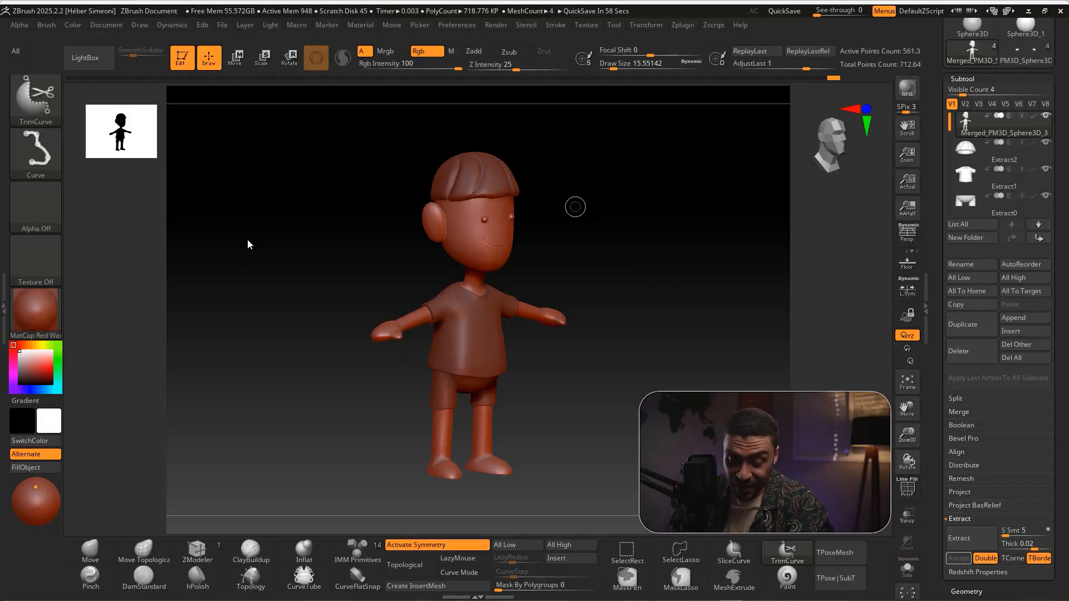
left_click(33, 312)
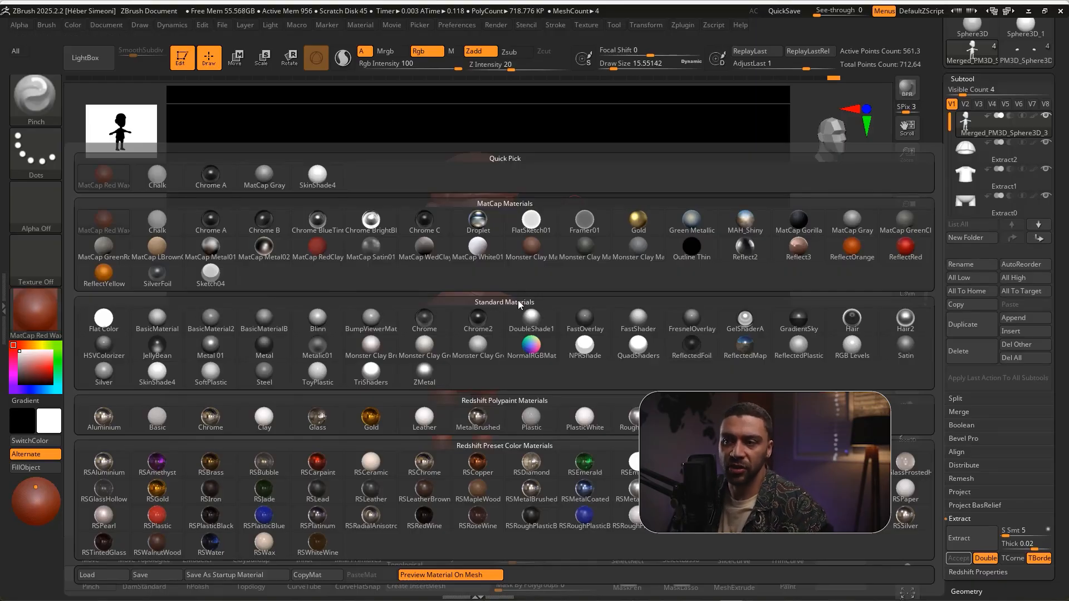
left_click(156, 376)
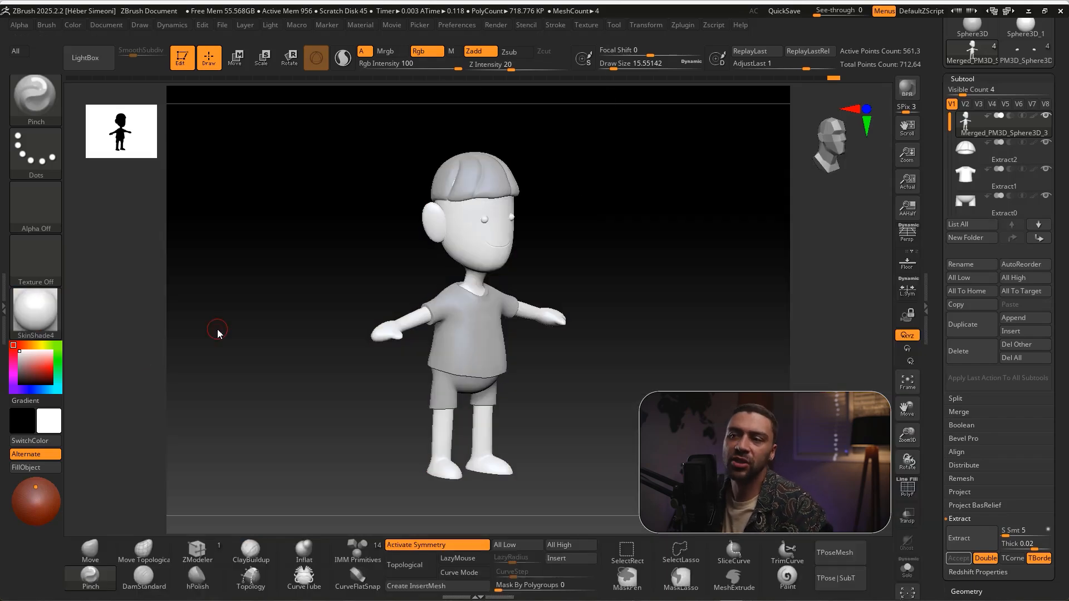
mouse_move(250, 217)
left_mouse_down("ctrl+shift")
mouse_move(239, 226)
mouse_move(432, 265)
left_mouse_up("ctrl+shift")
mouse_move(327, 239)
left_mouse_down("ctrl+shift")
mouse_move(33, 355)
mouse_move(36, 365)
left_mouse_up("ctrl+shift")
mouse_move(661, 252)
left_mouse_down()
mouse_move(626, 264)
mouse_move(650, 266)
left_mouse_up()
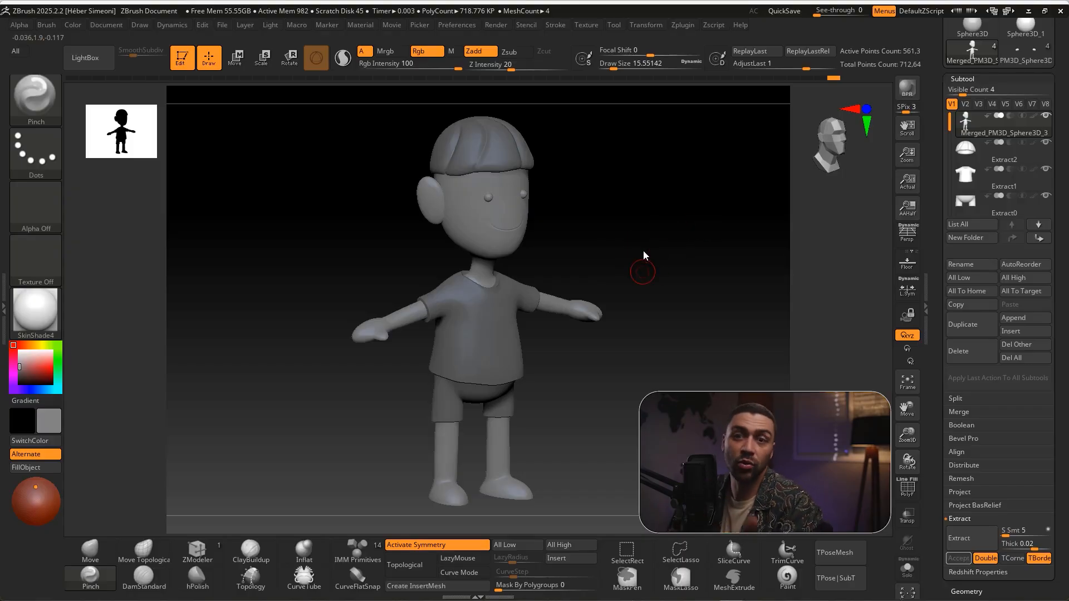
right_click_drag(648, 277, 640, 279, "ctrl")
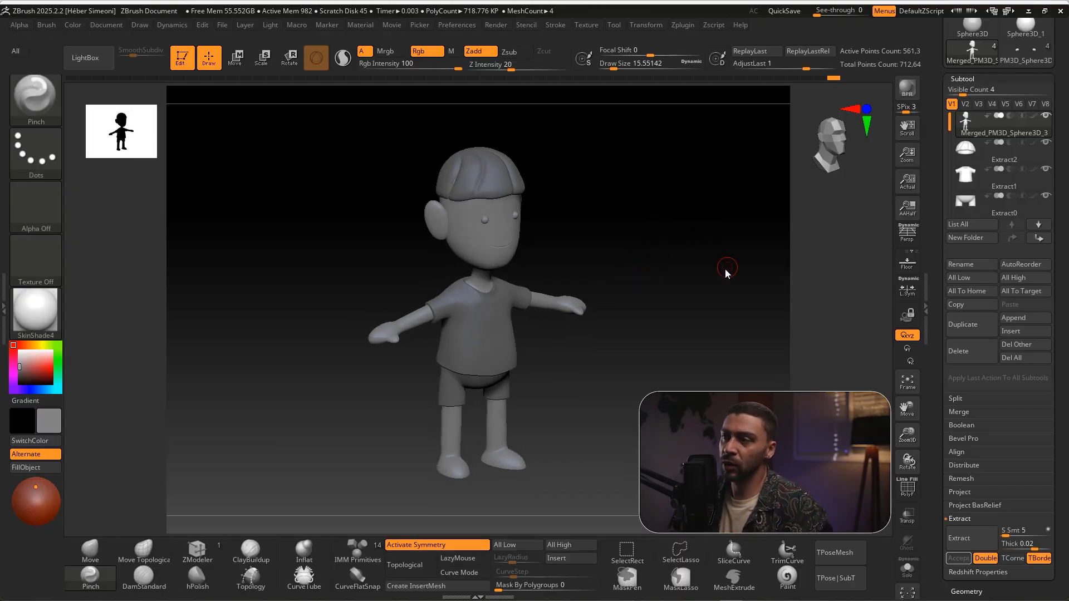
Turn on perspective, compare the character with and without it, and frame a three-quarter view with perspective enabled
left_click(907, 233)
right_click_drag(632, 307, 625, 186)
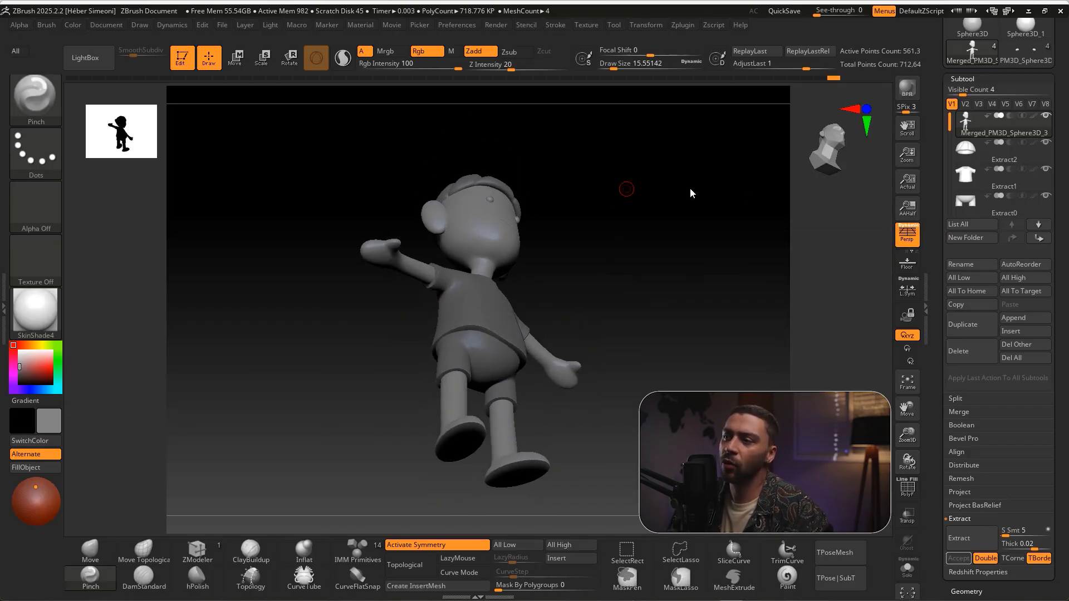
left_click(912, 239)
left_click(912, 245)
left_click_drag(646, 229, 645, 291)
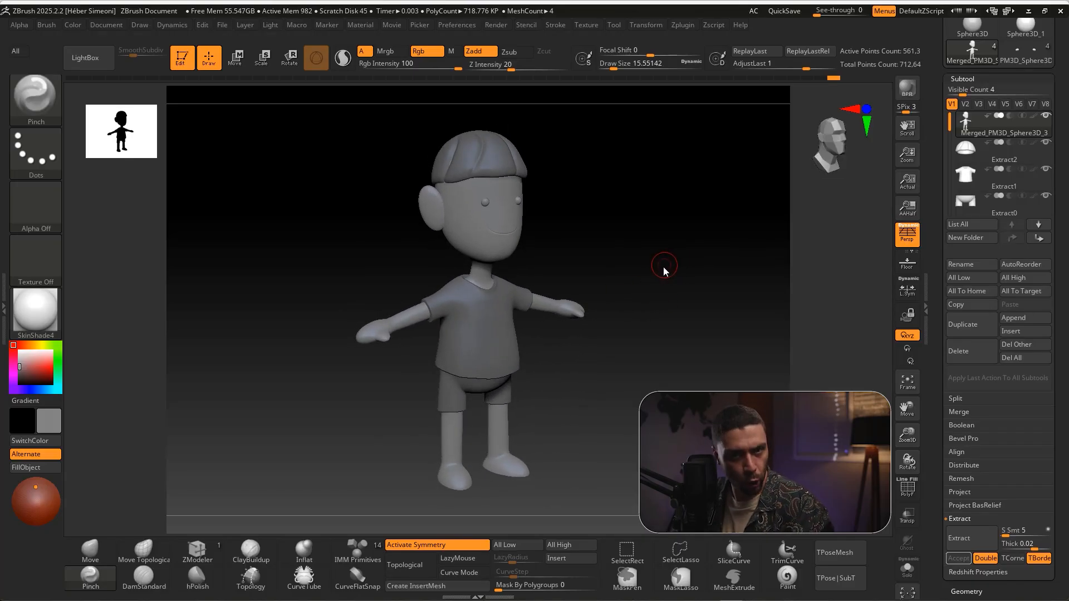
Start exporting the document as an image and choose the Área de Trabalho folder as the destination
key("ctrl+shift")
mouse_move(192, 418)
left_mouse_down("ctrl+shift")
mouse_move(203, 48)
mouse_move(269, 36)
mouse_move(175, 42)
mouse_move(118, 26)
left_mouse_up("ctrl+shift")
left_click(105, 25)
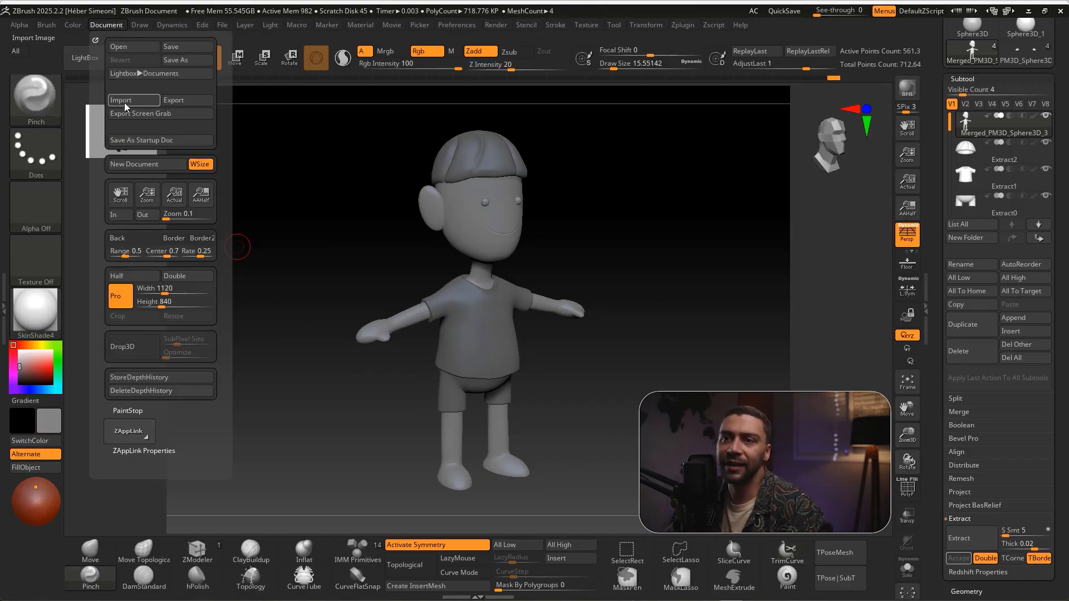
left_click(183, 101)
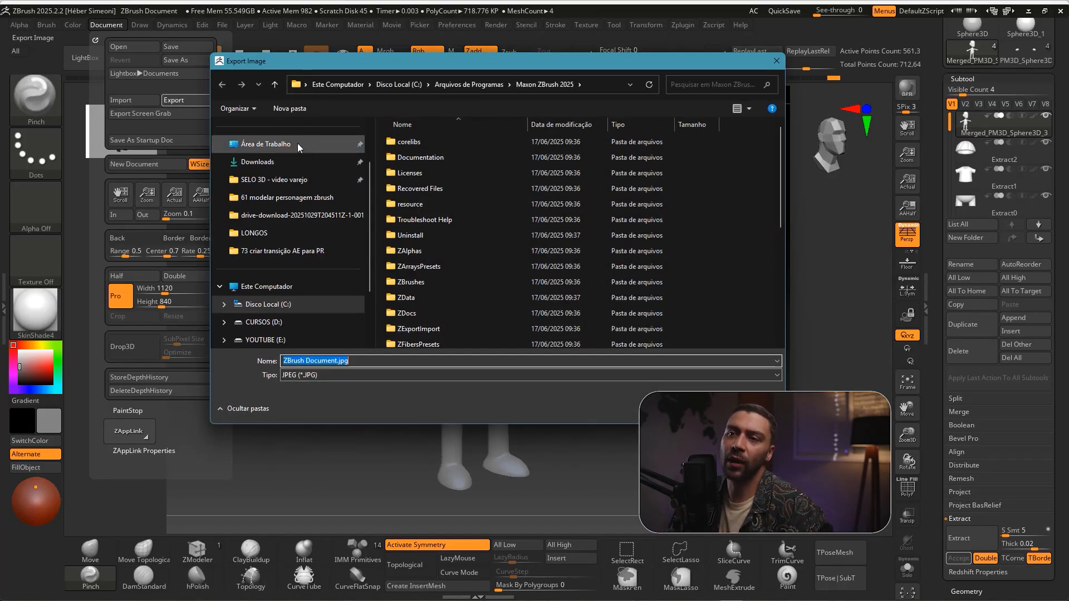
left_click(278, 144)
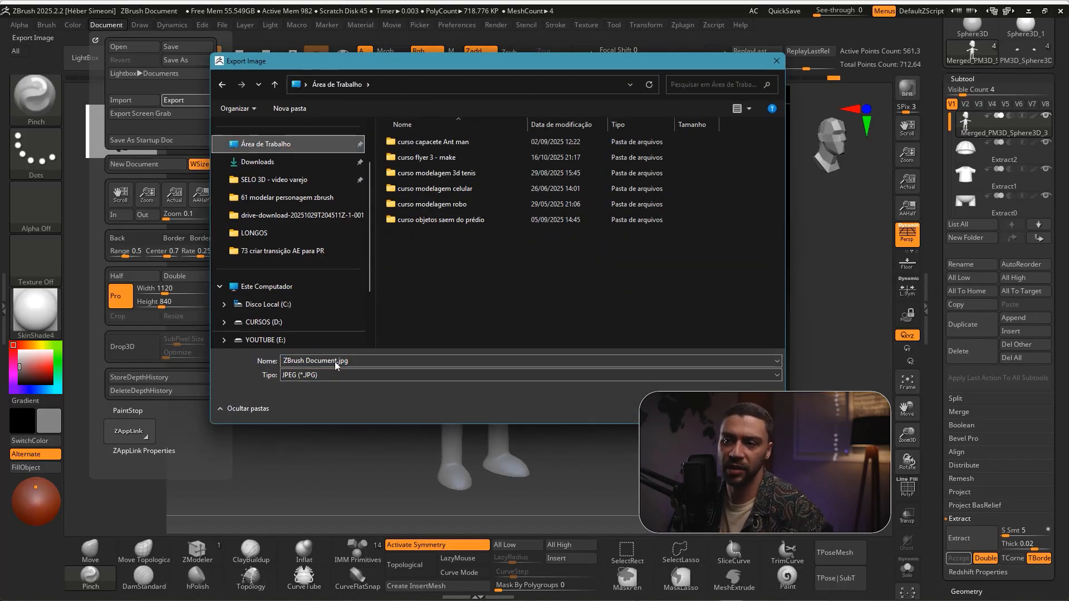
Name the JPEG image PERSONAGEM LINDO DA MINHA VIDA and save it to open the export preview
triple_click(369, 359)
type("PERSONAGERM")
key("BackSpace")
key("BackSpace")
key("BackSpace")
type("M LINDO DA DMIN")
key("BackSpace")
key("BackSpace")
key("BackSpace")
key("BackSpace")
type("MKIN")
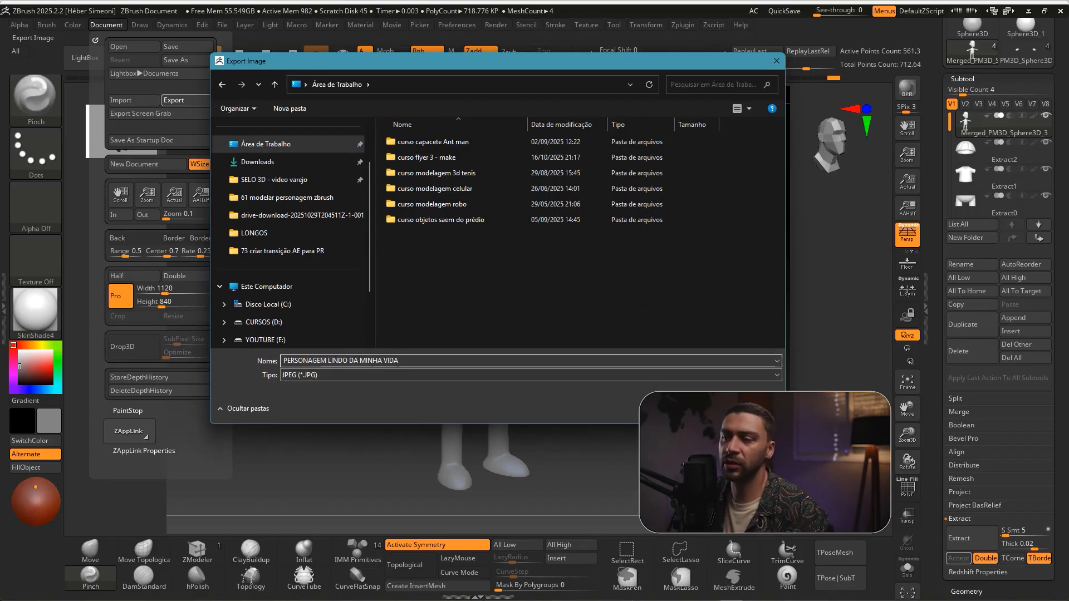
key("Return")
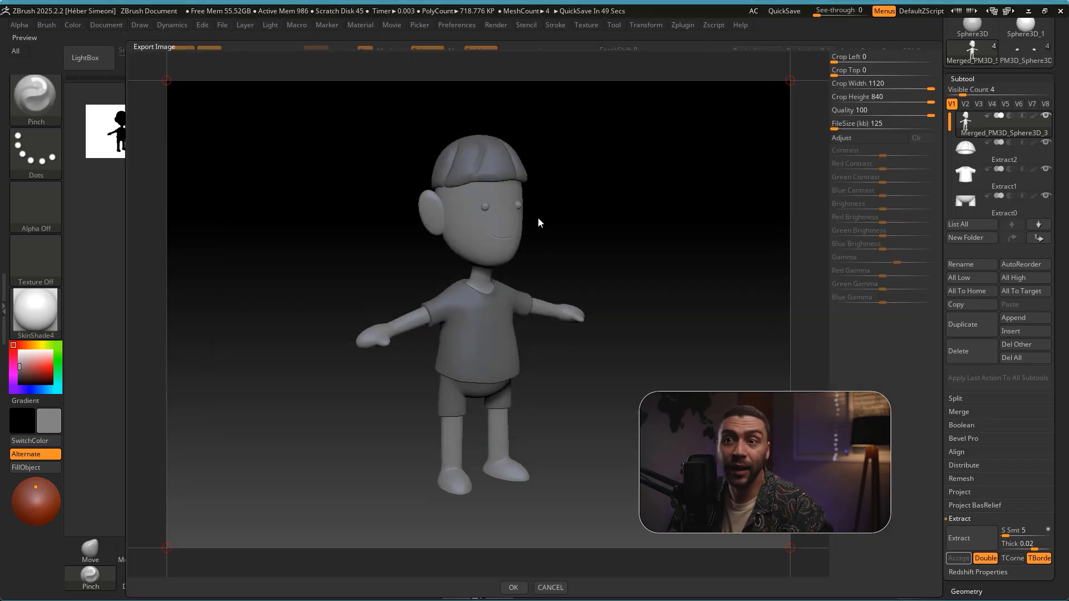
Crop the export closely around the character, with left 306, top 81, width 510 and height 694
mouse_move(249, 239)
left_mouse_down("ctrl+shift")
mouse_move(198, 108)
mouse_move(170, 84)
left_mouse_up("ctrl+shift")
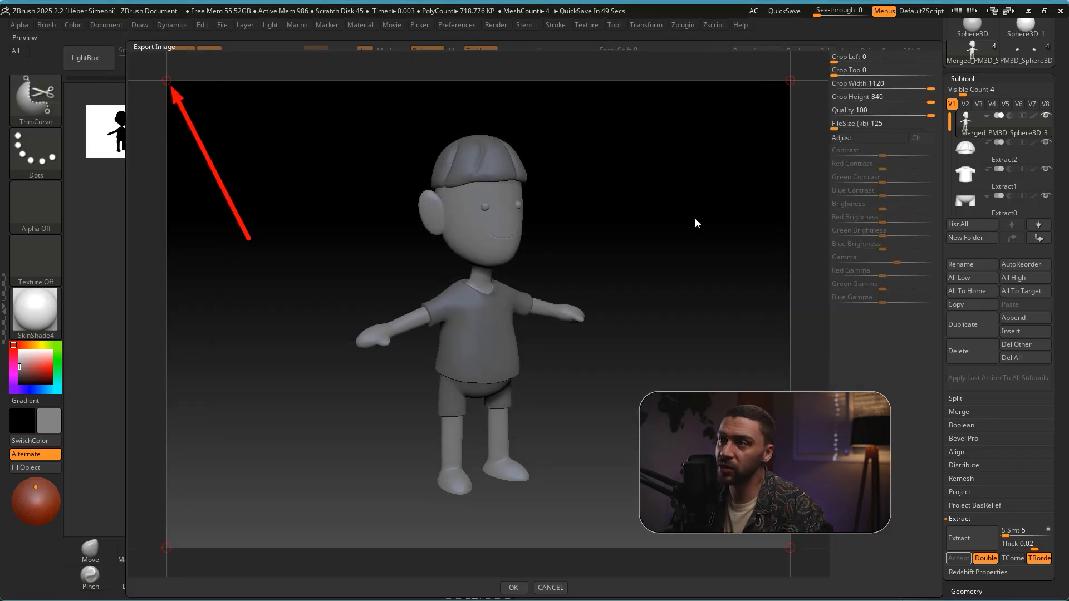
left_click_drag(680, 207, 756, 90, "ctrl+shift")
left_click_drag(717, 304, 785, 534, "ctrl+shift")
key("Escape")
mouse_move(166, 81)
left_mouse_down()
mouse_move(327, 107)
mouse_move(332, 126)
left_mouse_up()
left_click_drag(793, 550, 621, 512)
left_click_drag(336, 131, 337, 127)
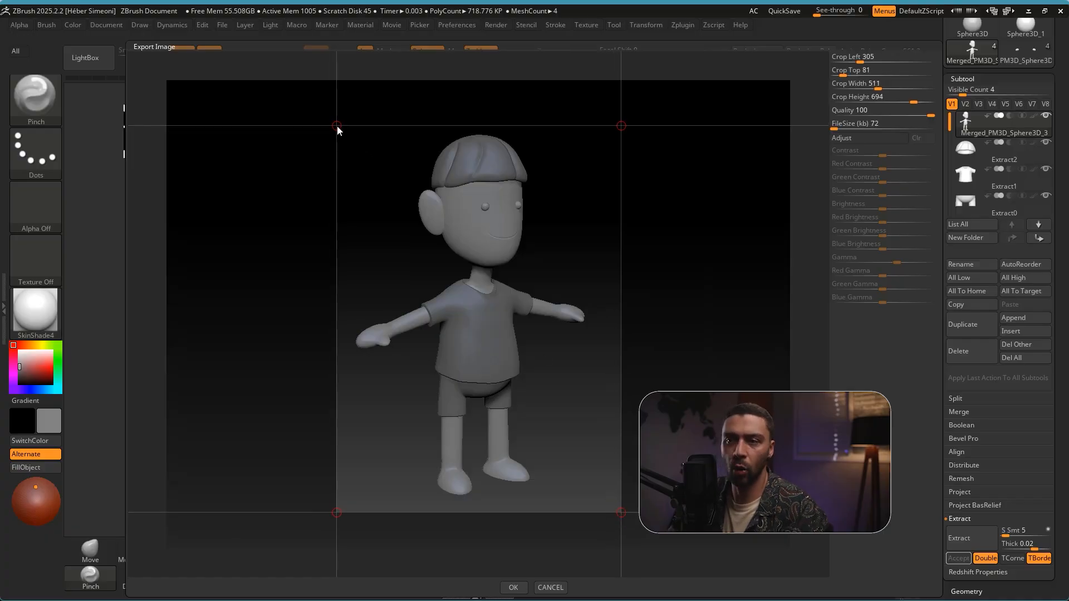
Check the image adjustment options, leave them disabled, and complete the export of the cropped image
left_click(869, 137)
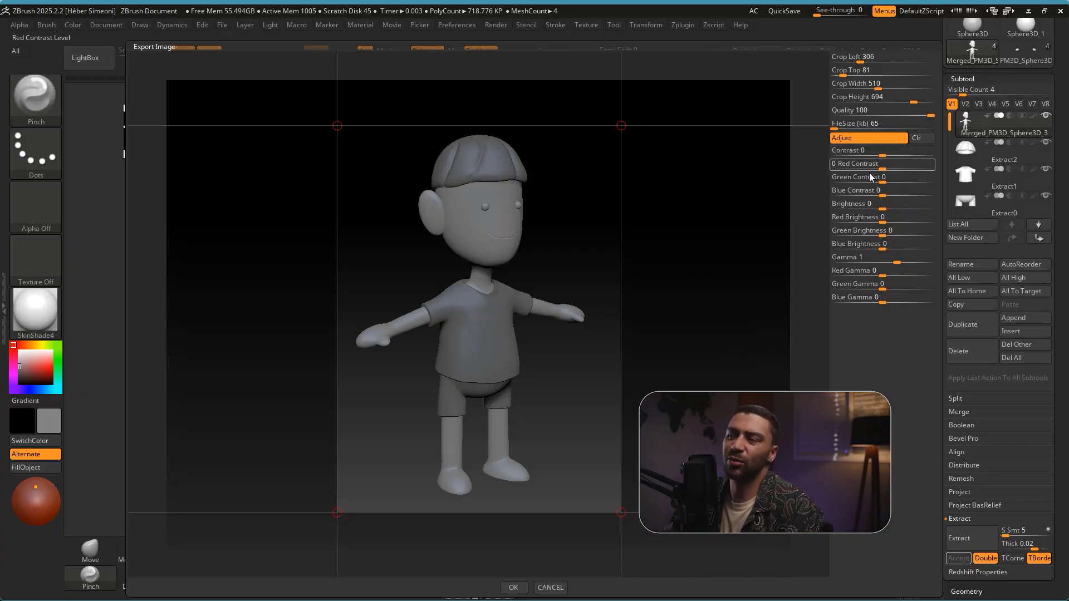
left_click(856, 139)
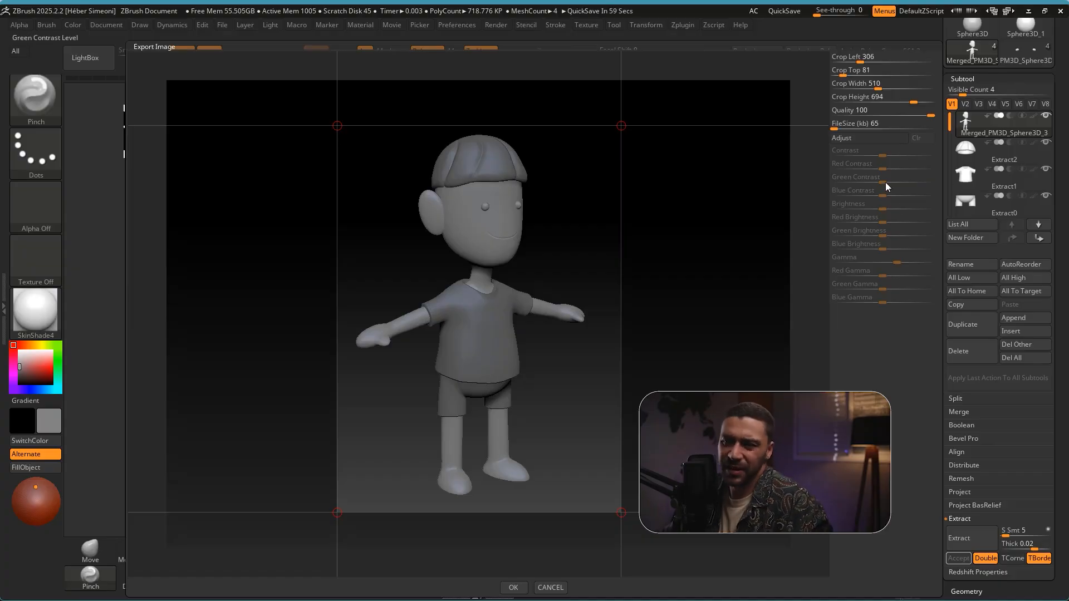
key("ctrl+shift")
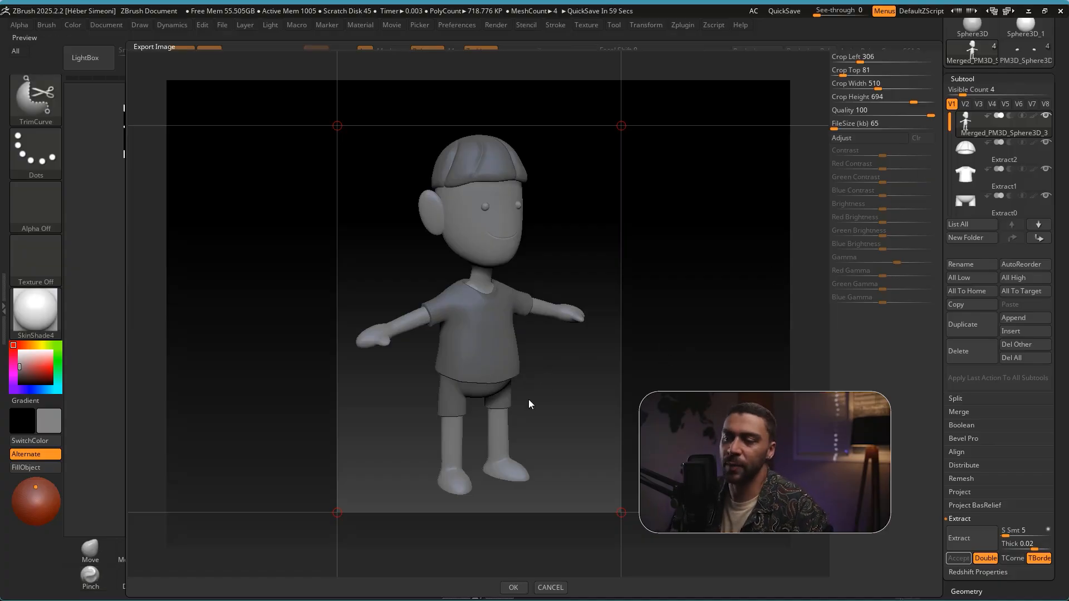
left_click(513, 588)
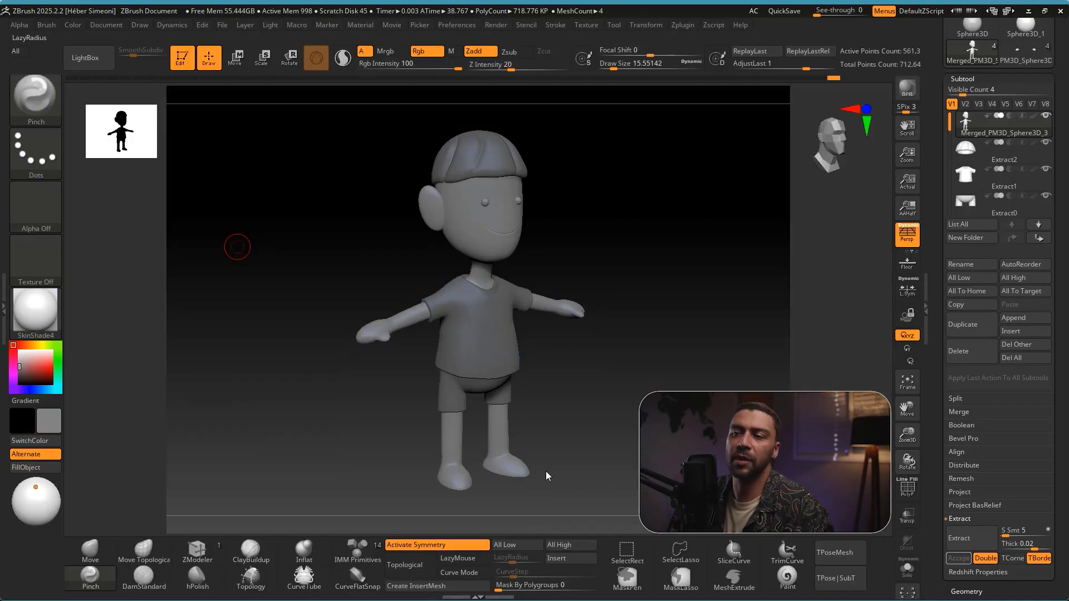